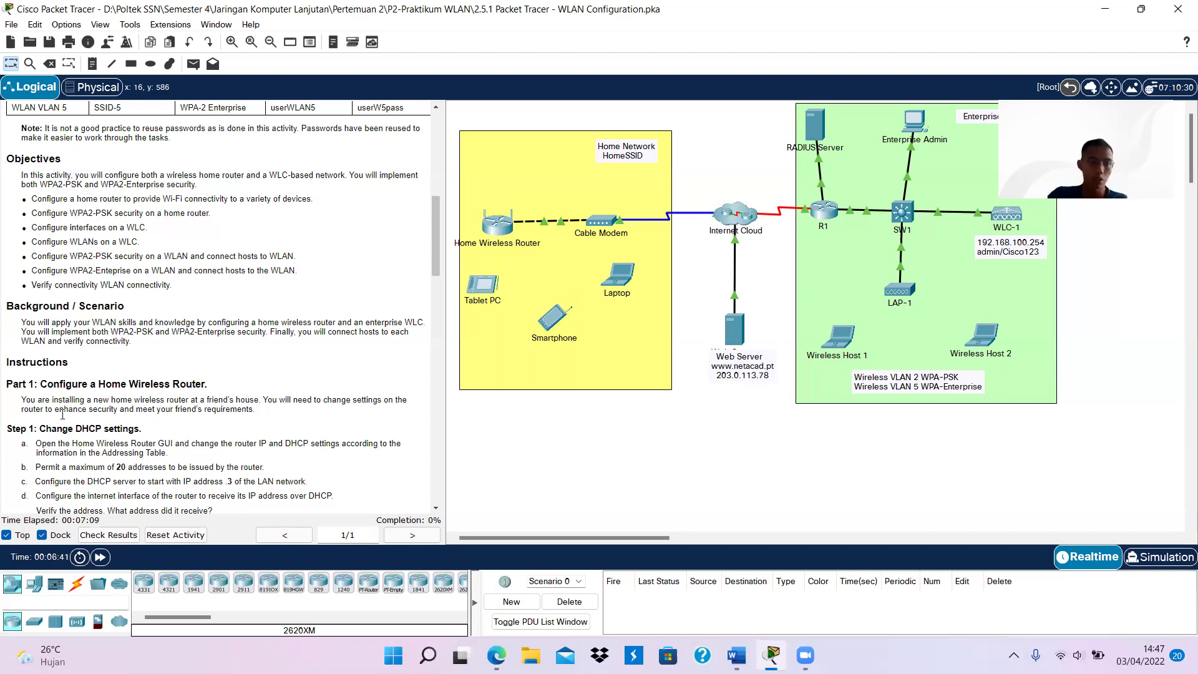
scroll(62, 411, down, 1)
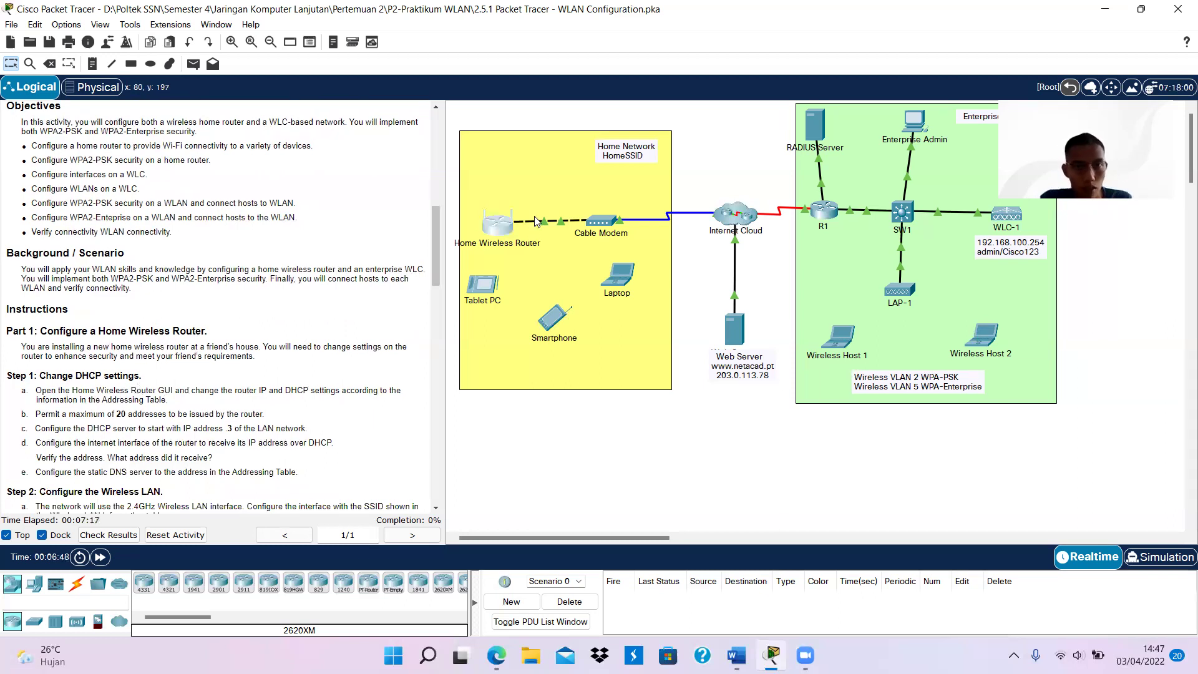
click(498, 226)
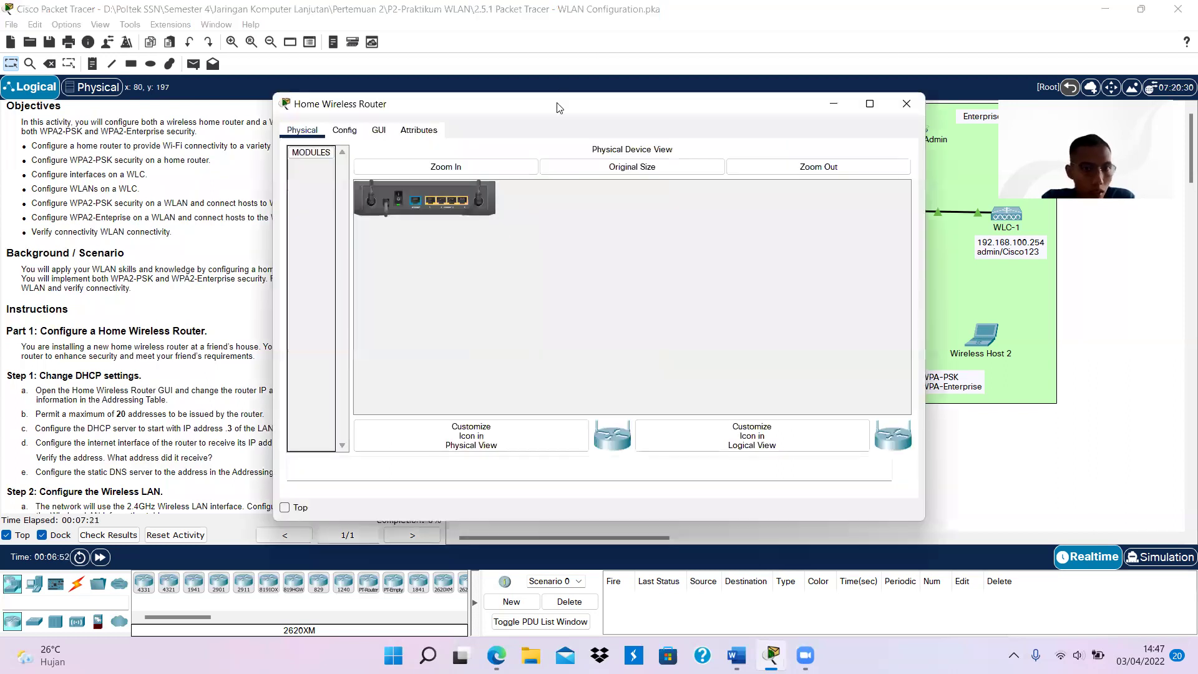
In the router GUI, change the Router IP's third octet to 6 (192.168.6.1).
click(539, 128)
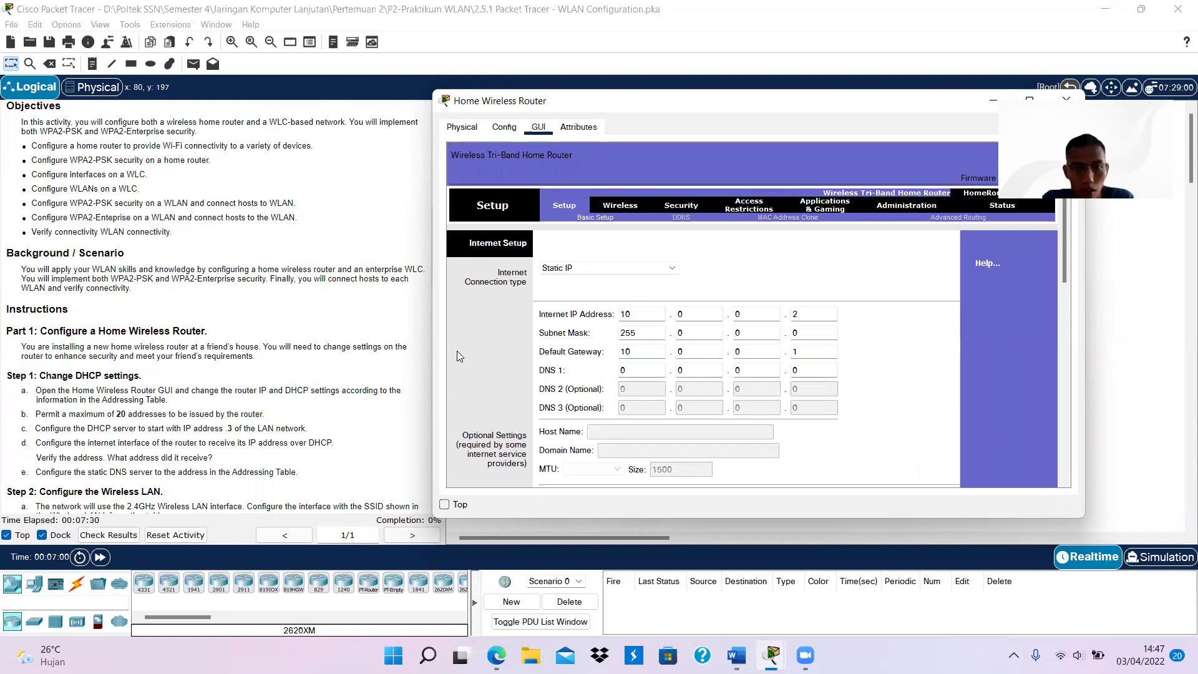
scroll(524, 342, down, 5)
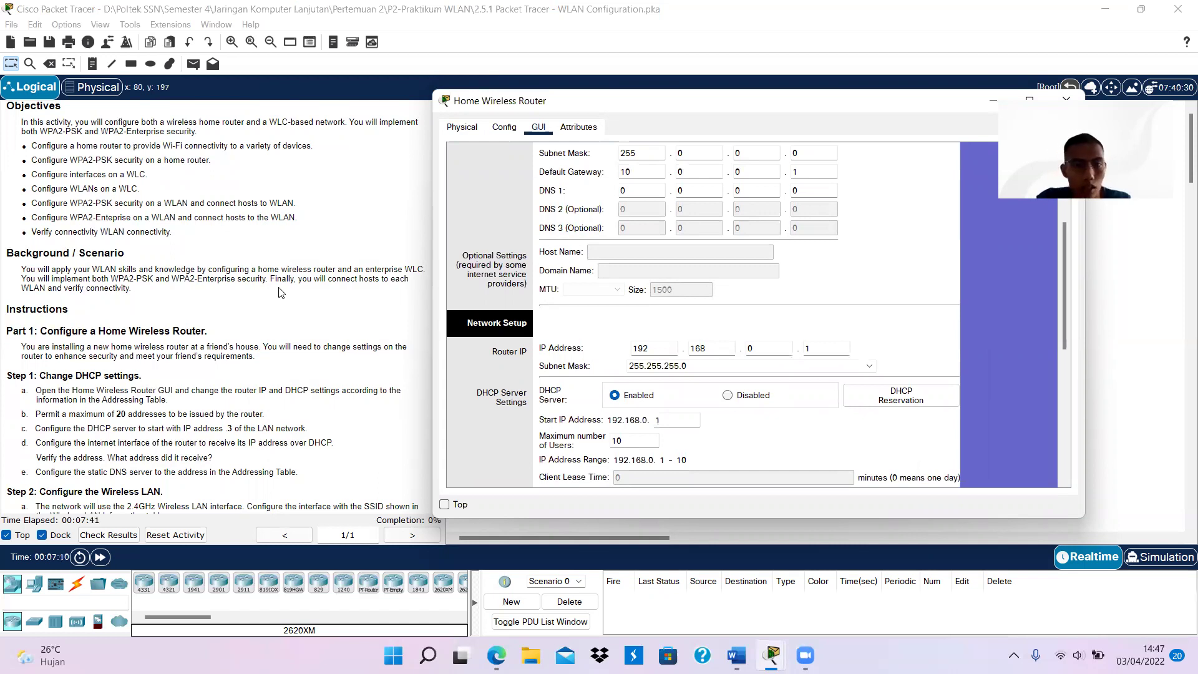
scroll(329, 186, up, 10)
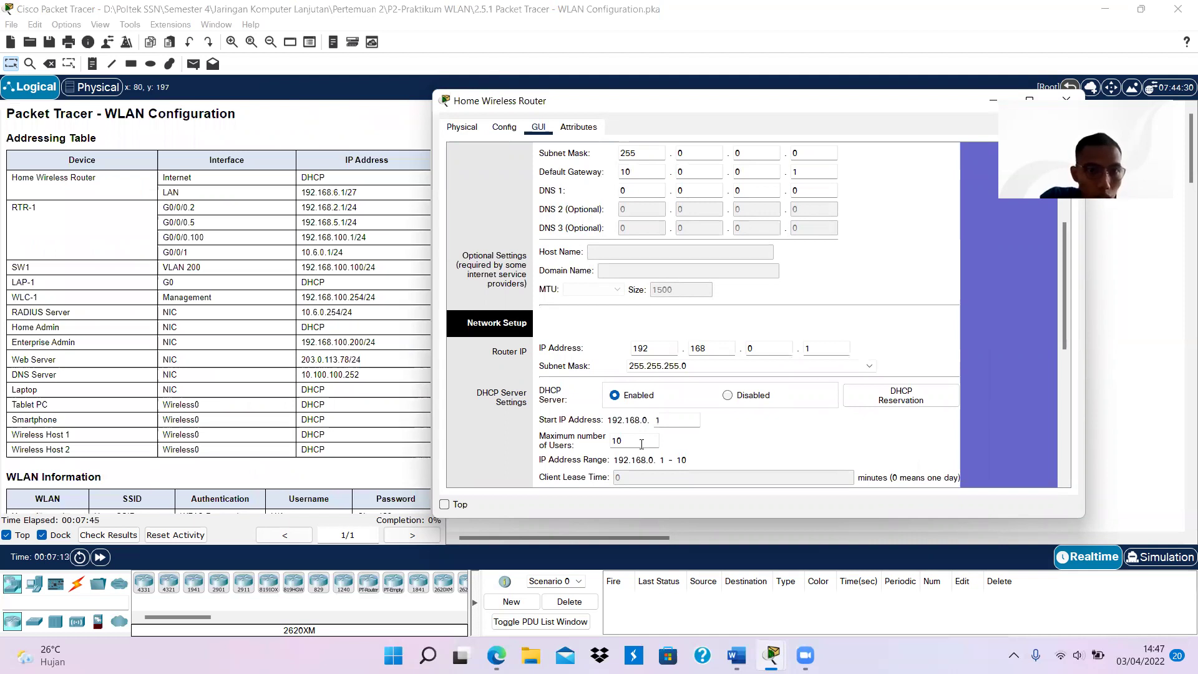
click(774, 345)
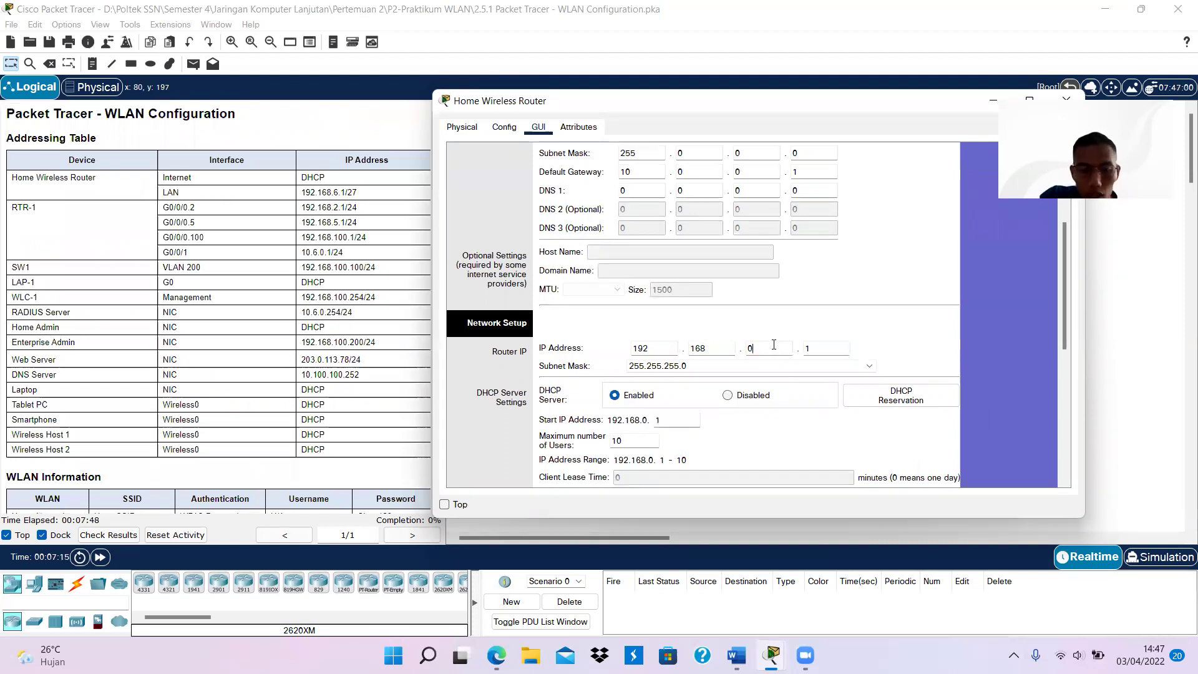
key(BackSpace)
text(6)
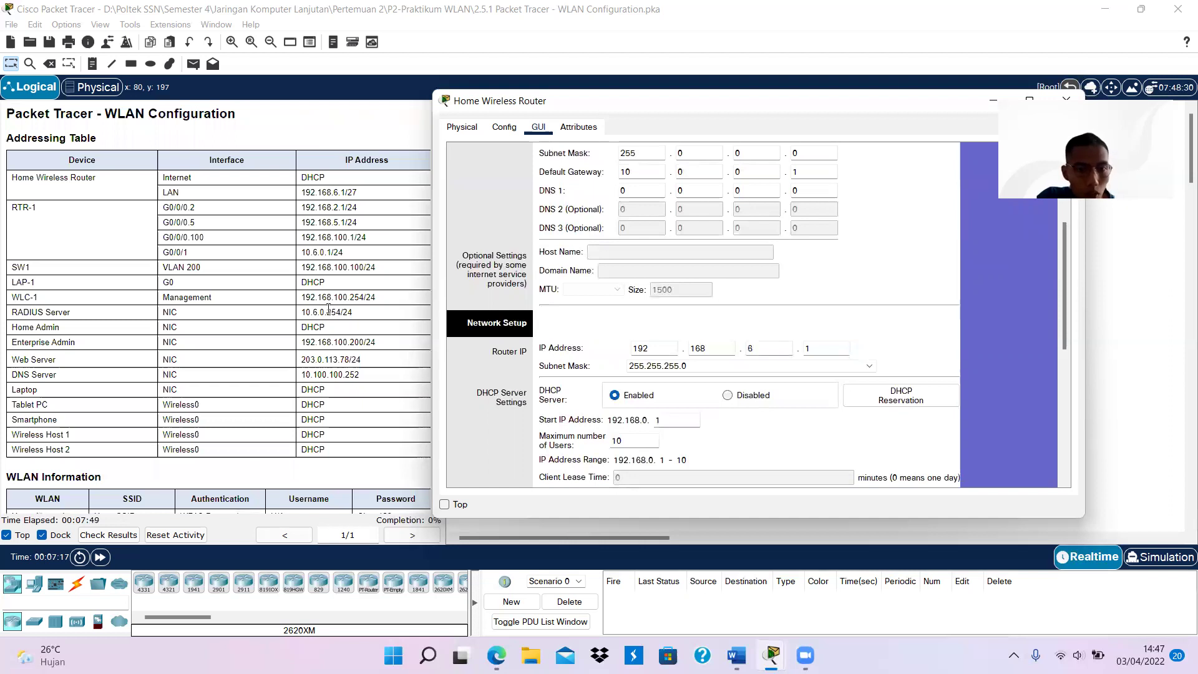
Set the DHCP Maximum number of Users to 20 and the Start IP to .3.
scroll(329, 308, down, 5)
scroll(328, 309, down, 3)
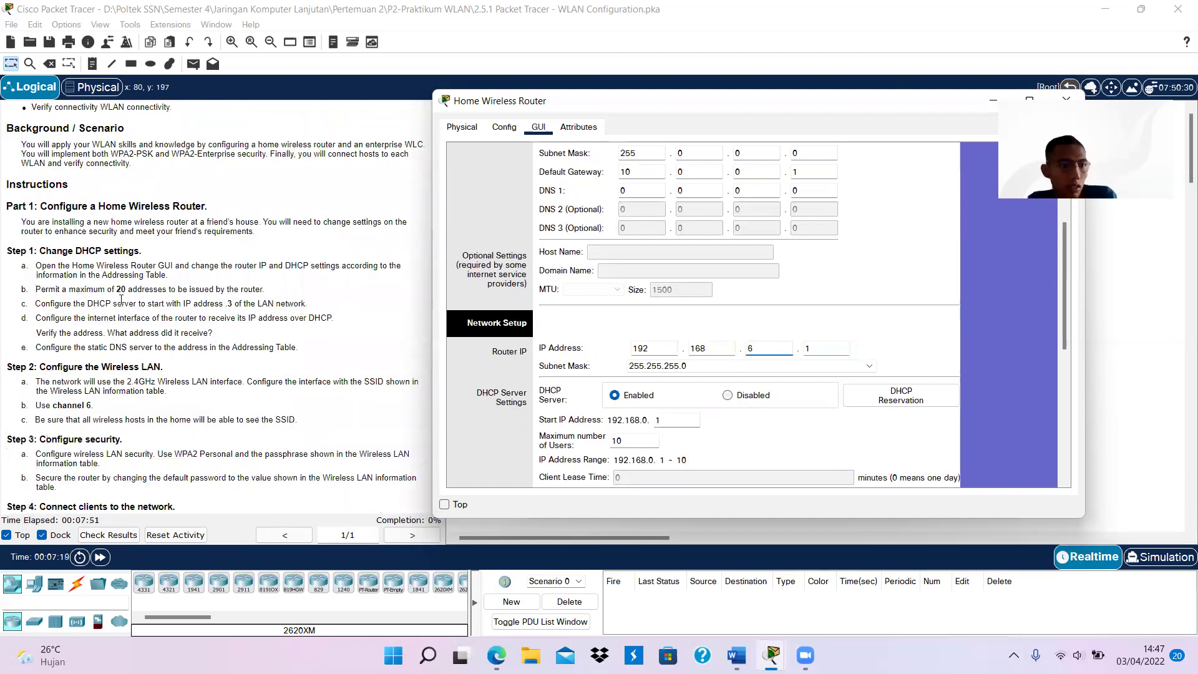
click(628, 442)
key(BackSpace)
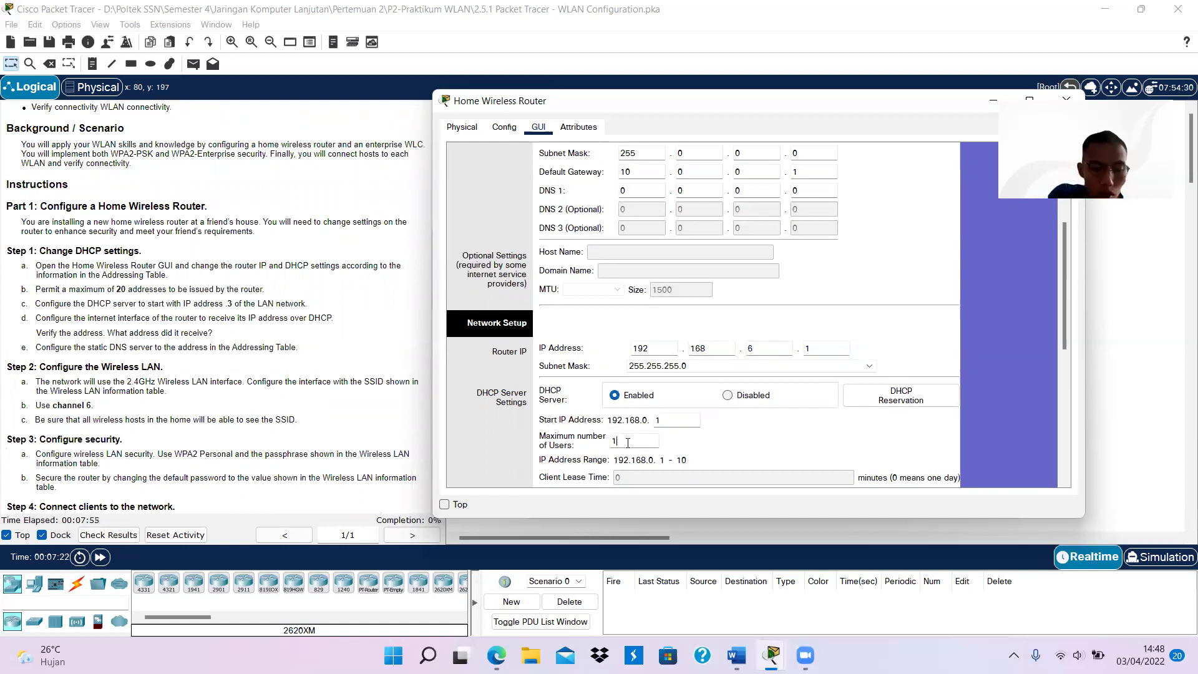
key(BackSpace)
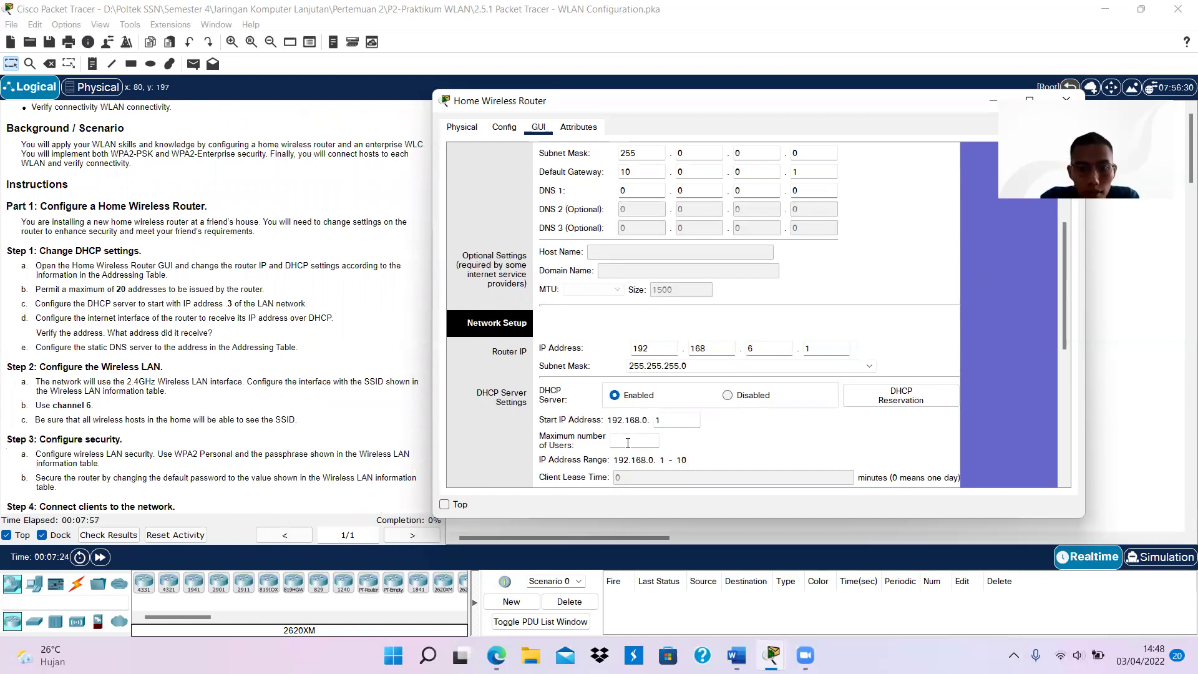
text(20)
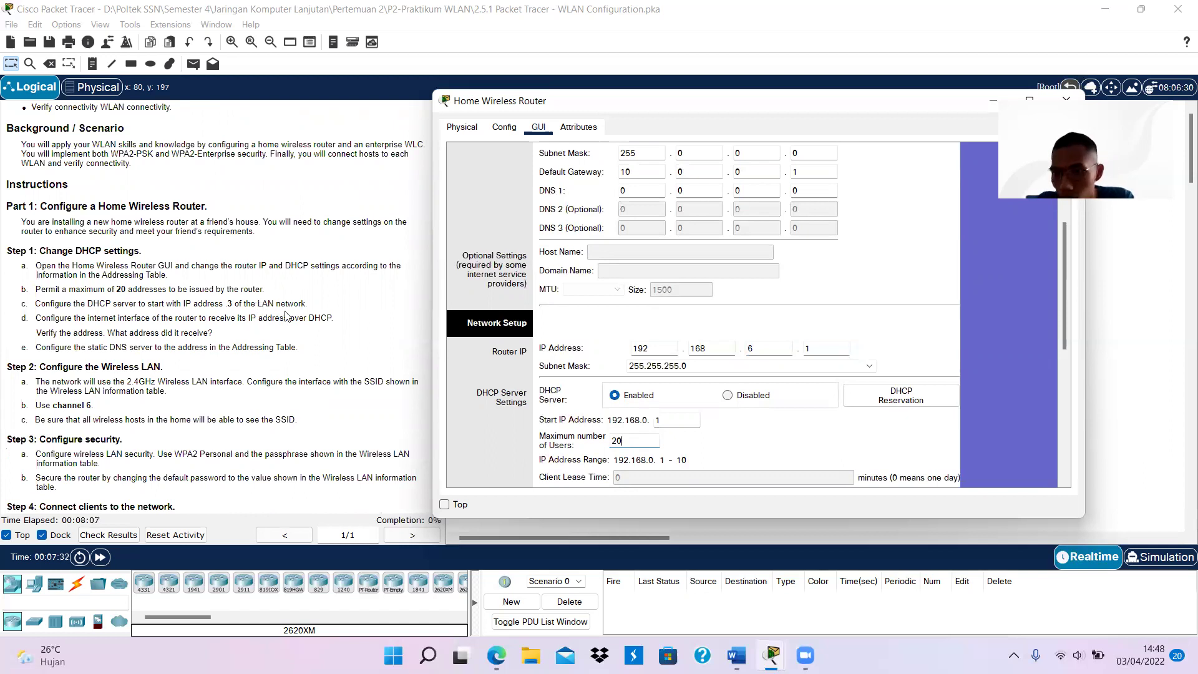
click(671, 421)
key(BackSpace)
text(3)
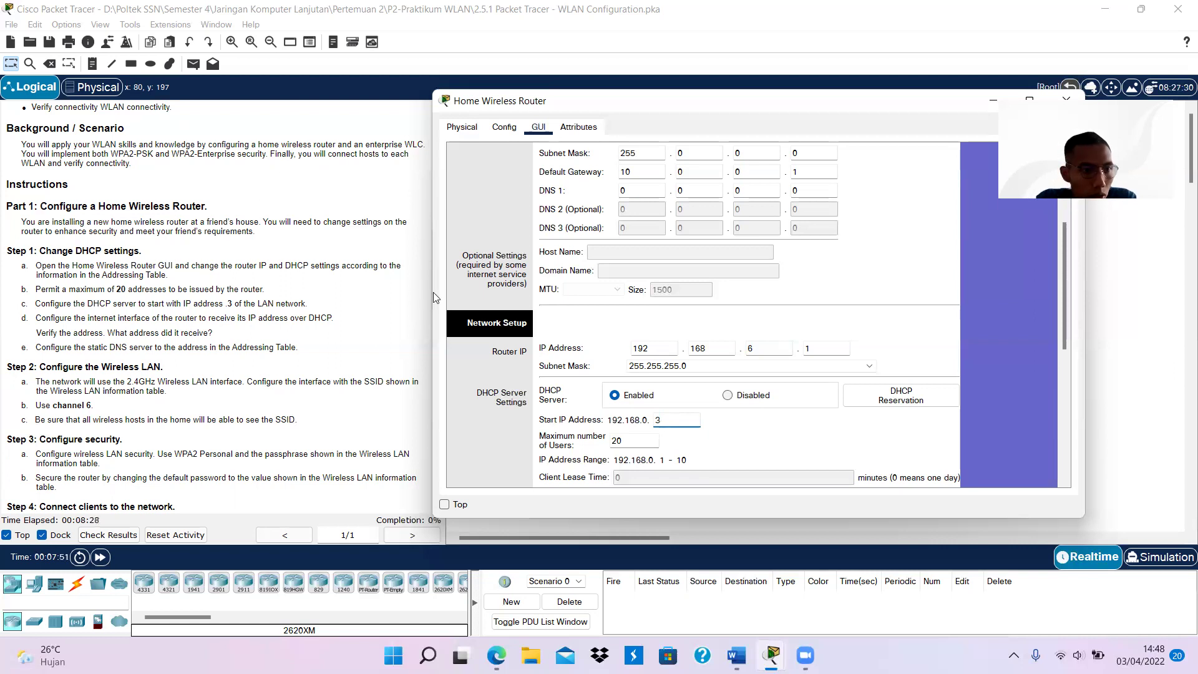
scroll(583, 261, up, 3)
click(614, 269)
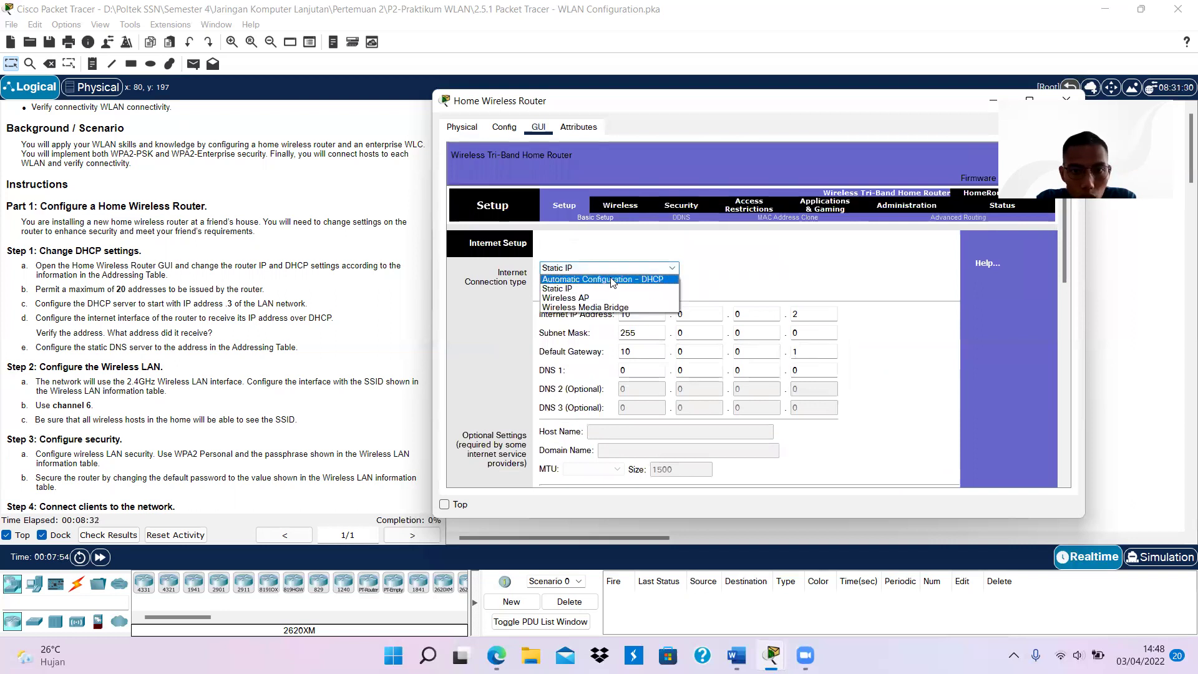
Pick Automatic Configuration - DHCP as the Internet Connection type.
click(613, 282)
scroll(613, 282, down, 3)
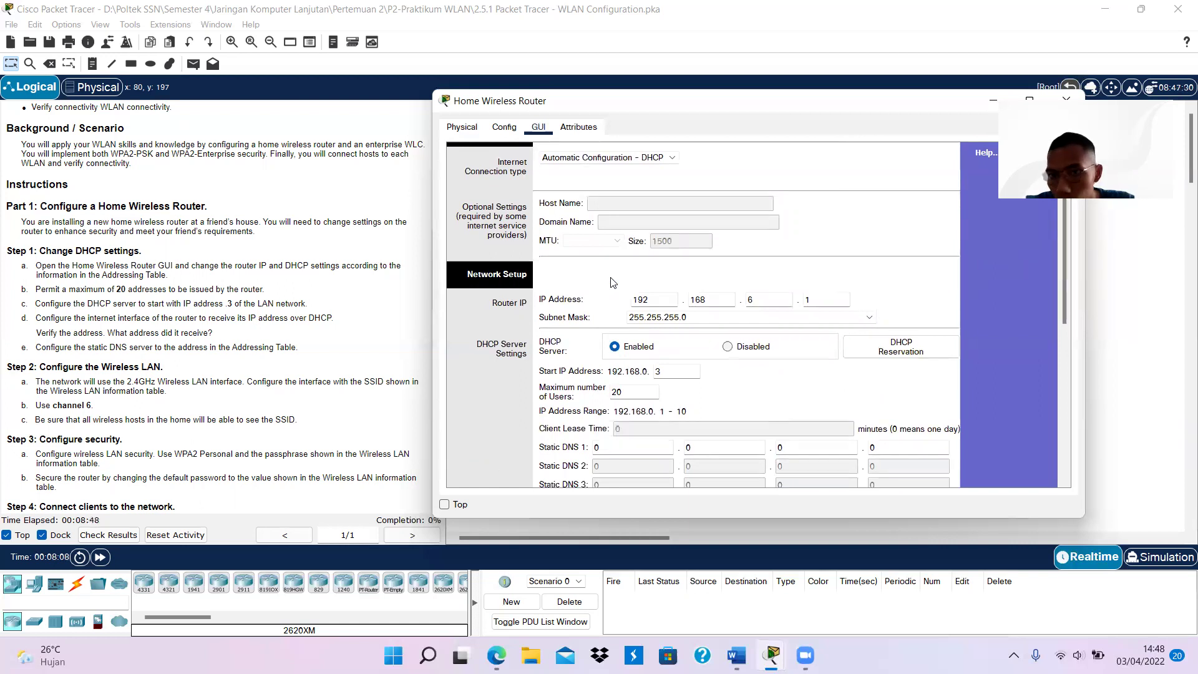
Set the Internet interface under Config > INTERFACE to DHCP, then return to the GUI page.
click(516, 130)
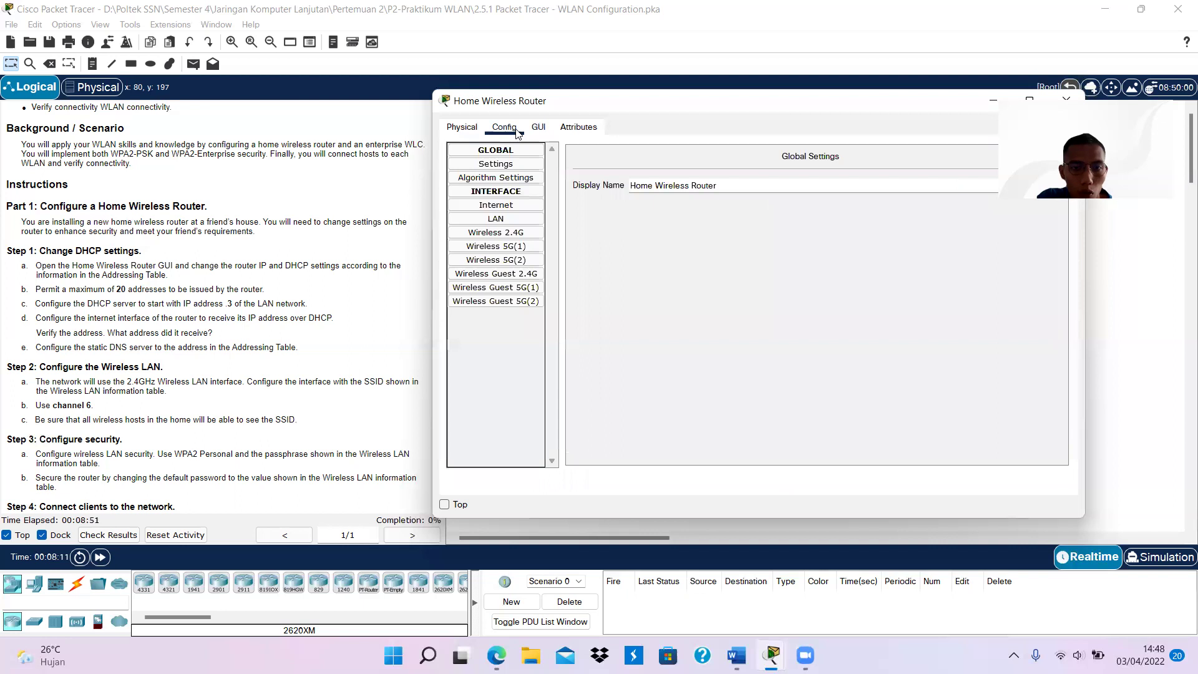
click(505, 194)
click(495, 192)
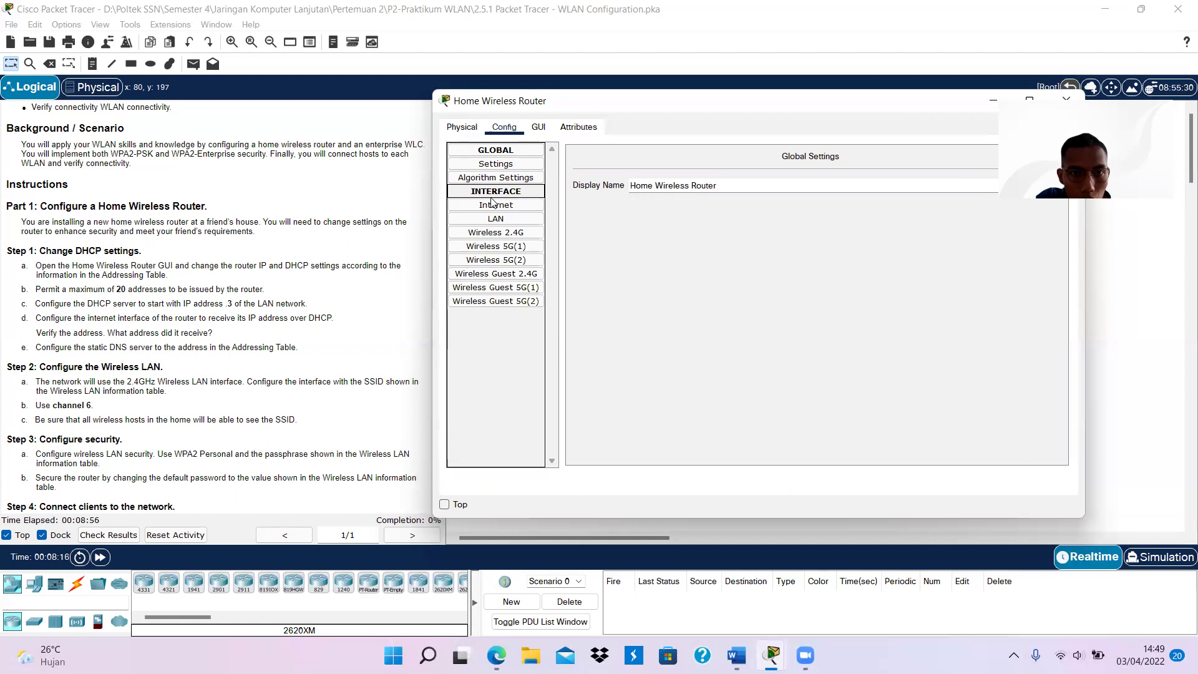
click(496, 218)
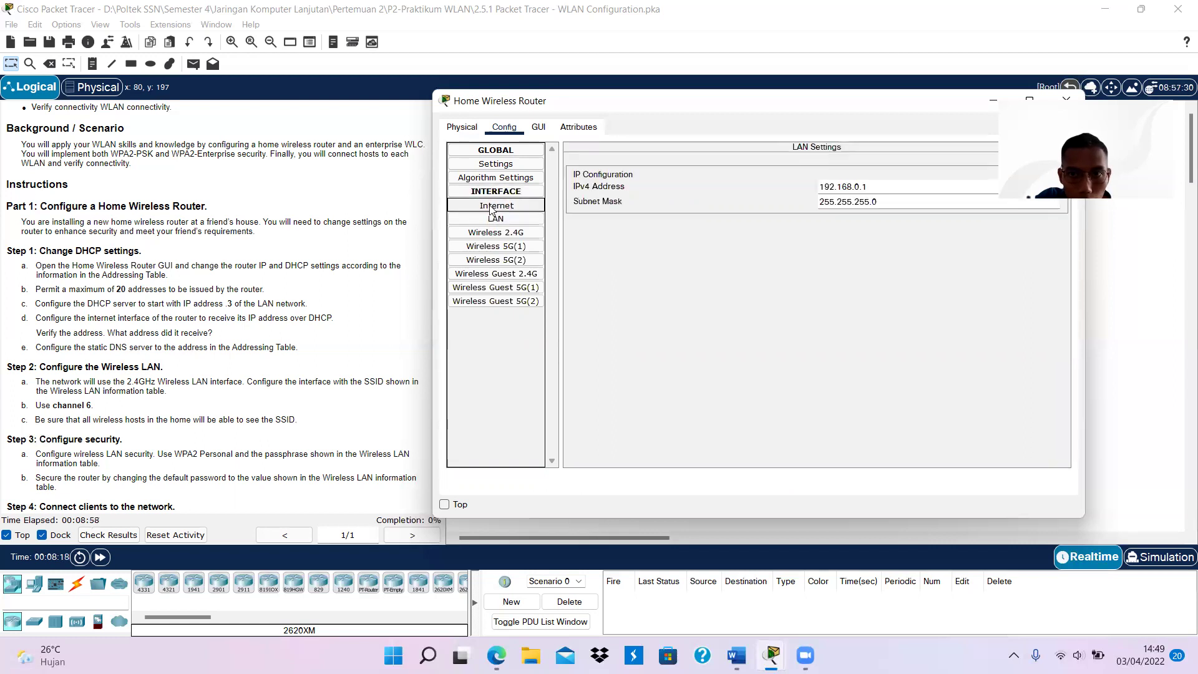
click(496, 205)
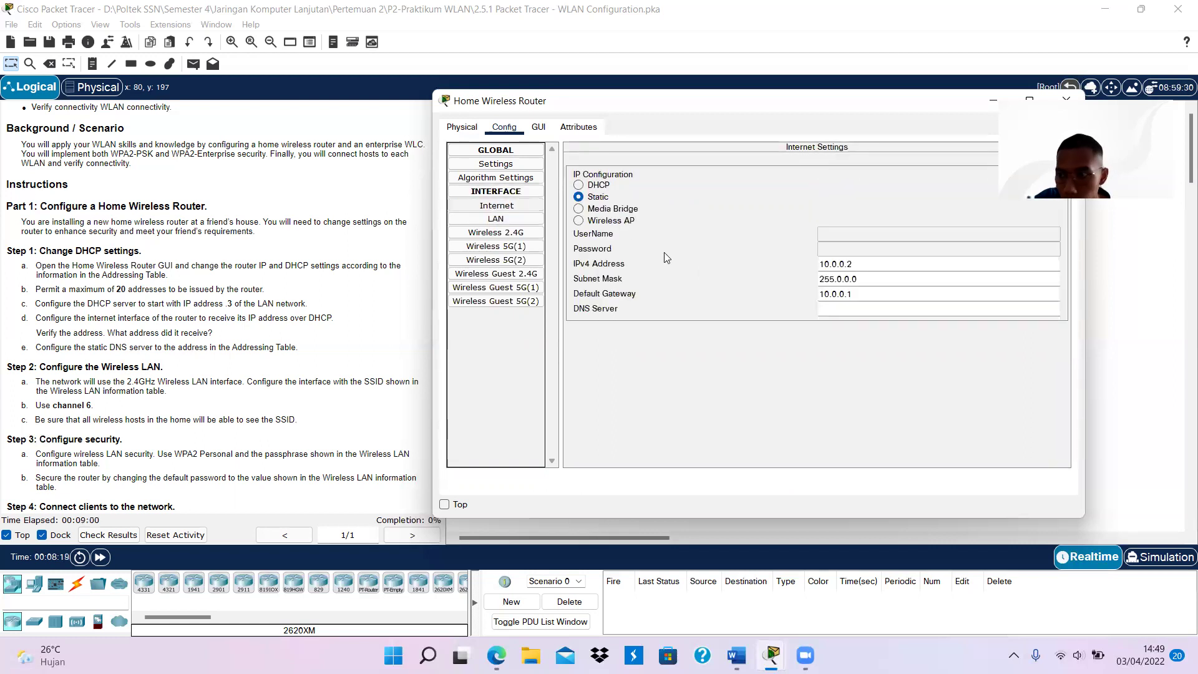
click(579, 186)
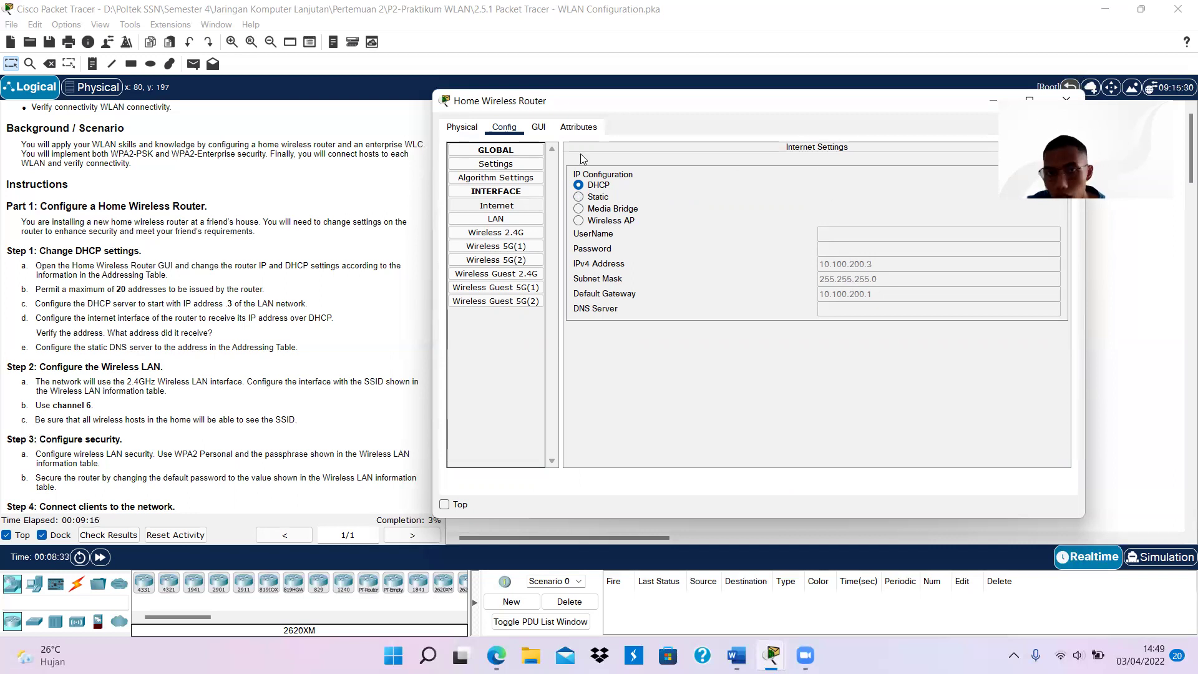
click(539, 128)
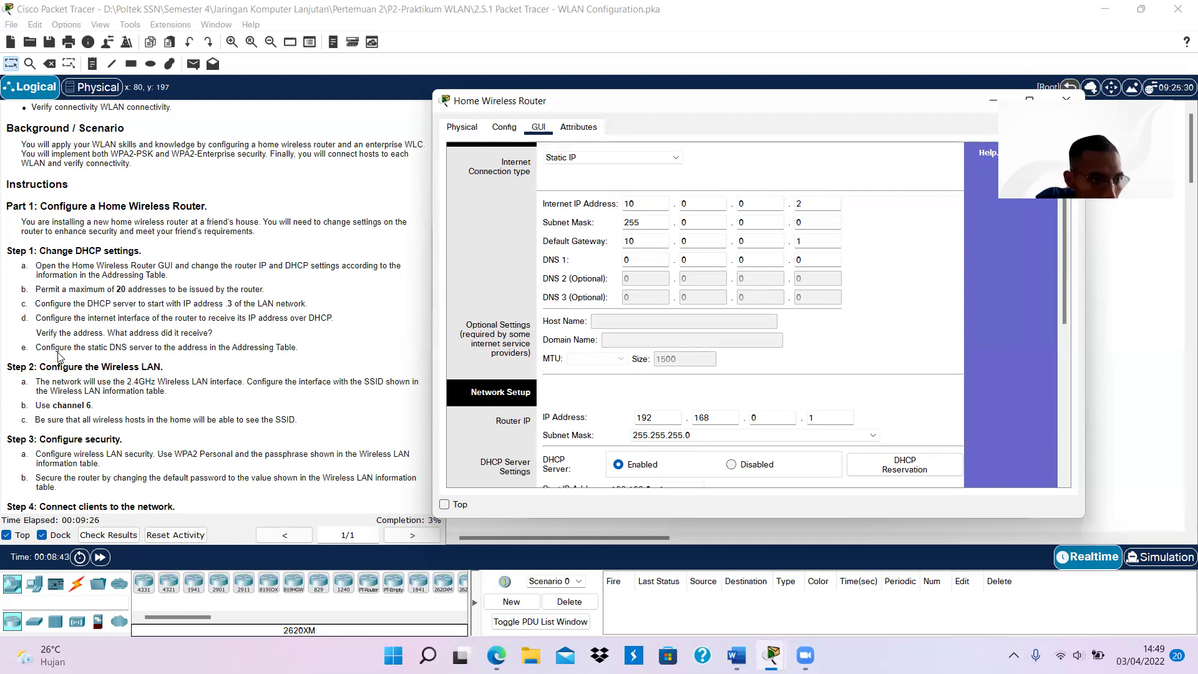
Enter 10.100.100.252 as the router's LAN IP address.
scroll(262, 332, up, 10)
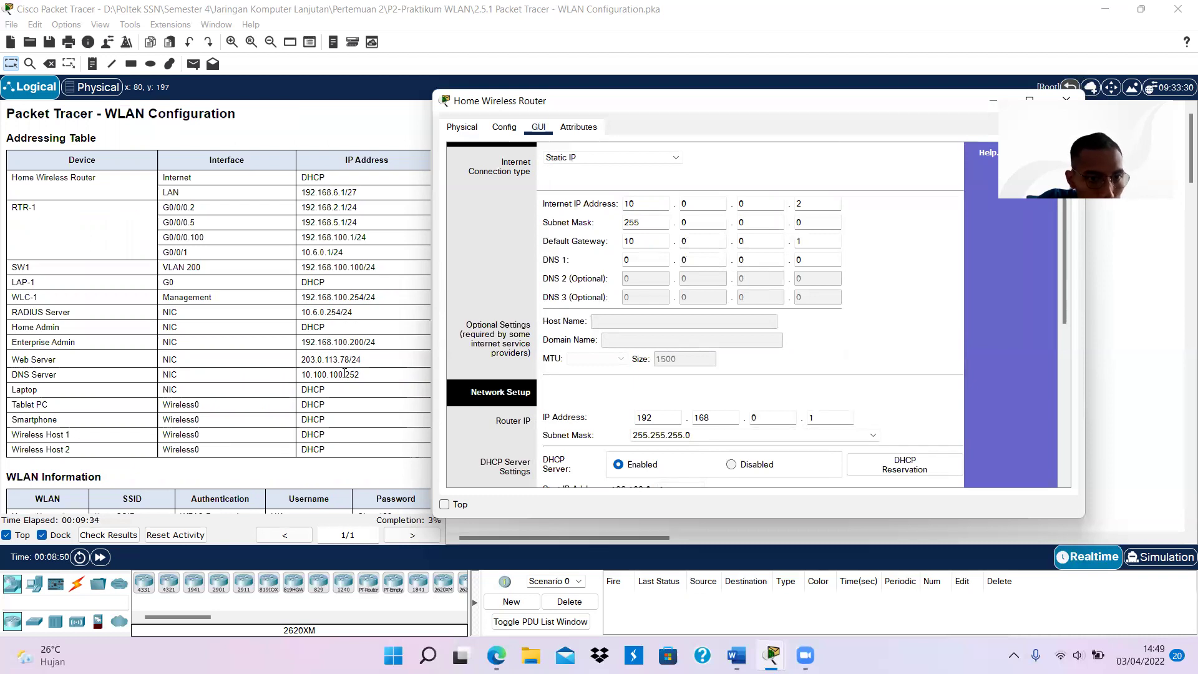
double_click(638, 418)
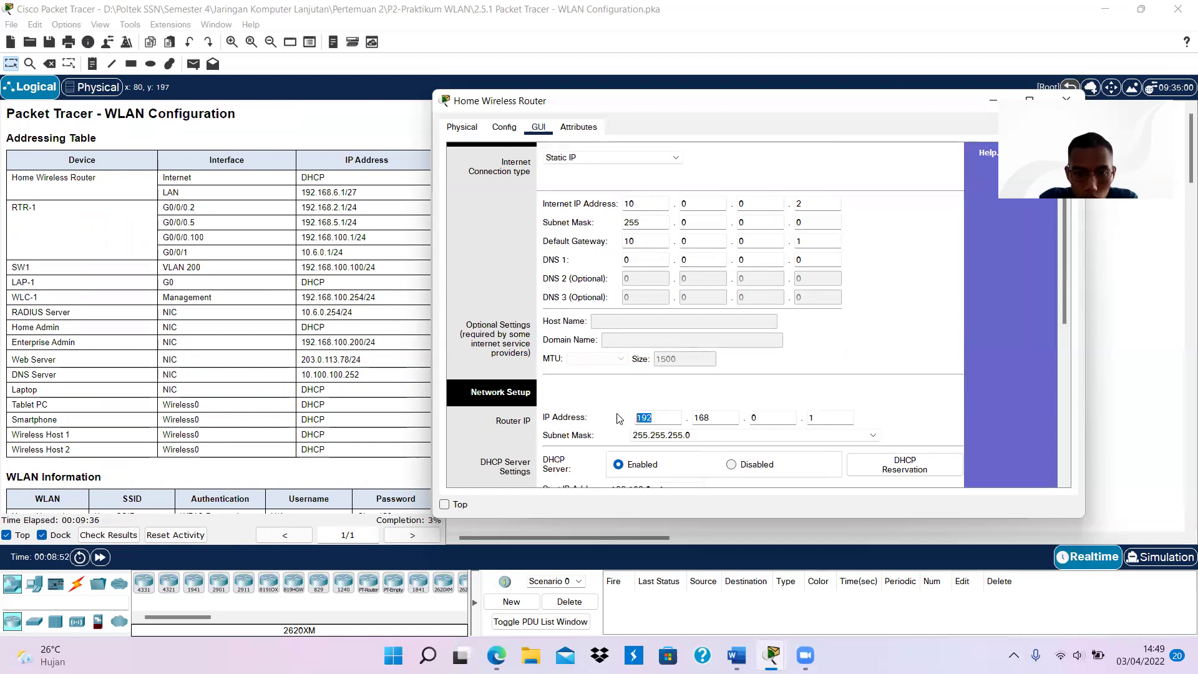
text(10.)
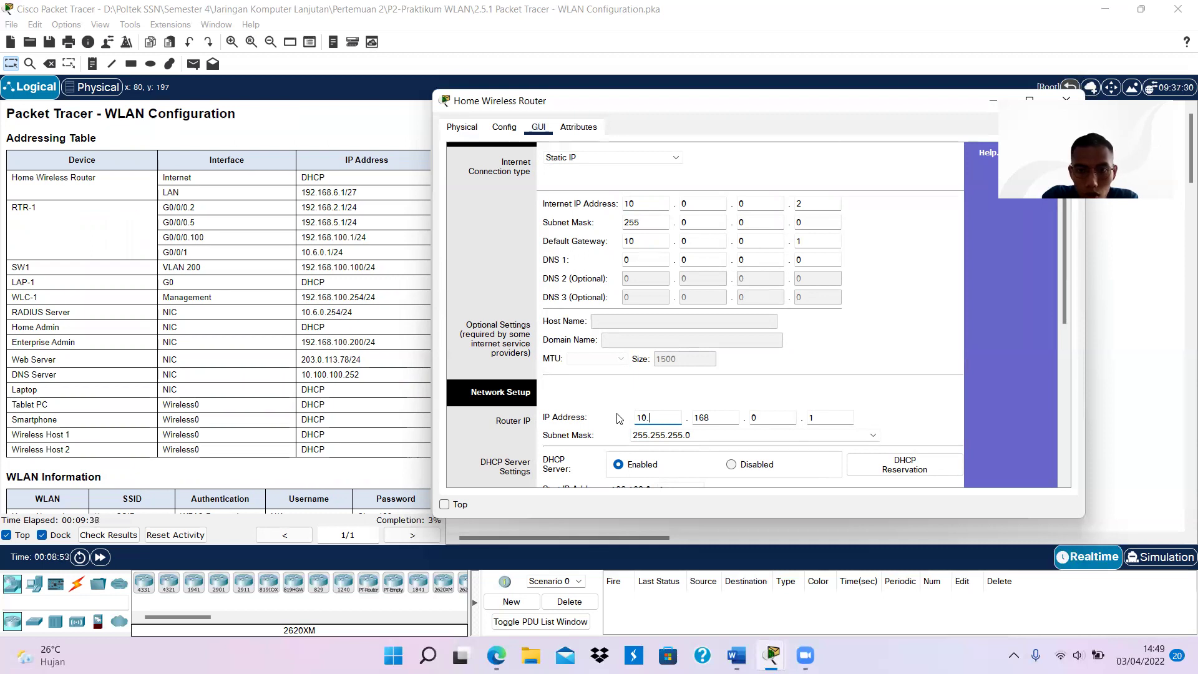
key(Tab)
text(100)
key(Tab)
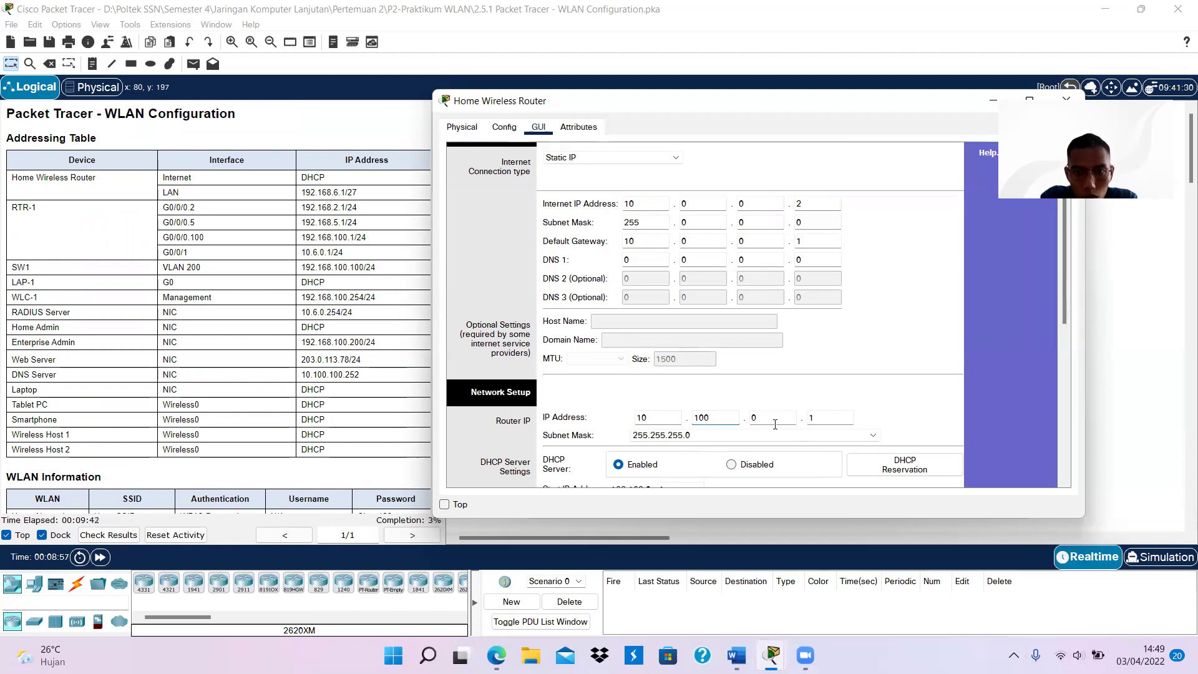
text(100)
click(821, 412)
text(52)
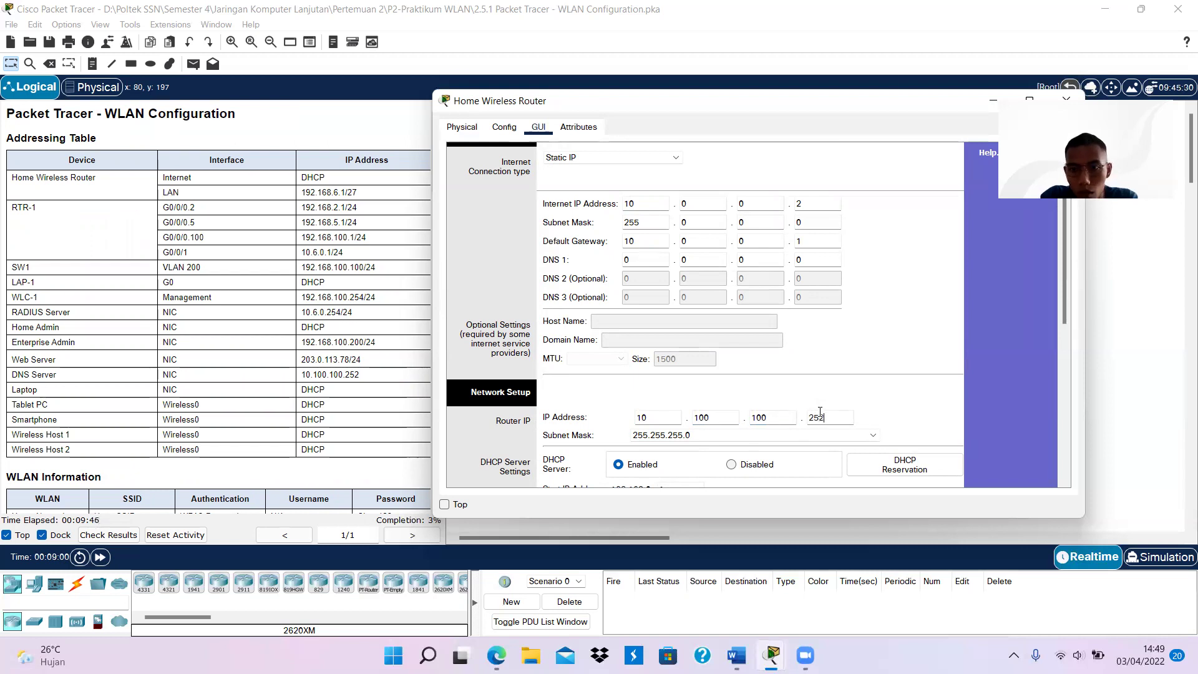
Save the settings and dismiss the error saying the address overlaps with Internet.
scroll(592, 412, down, 8)
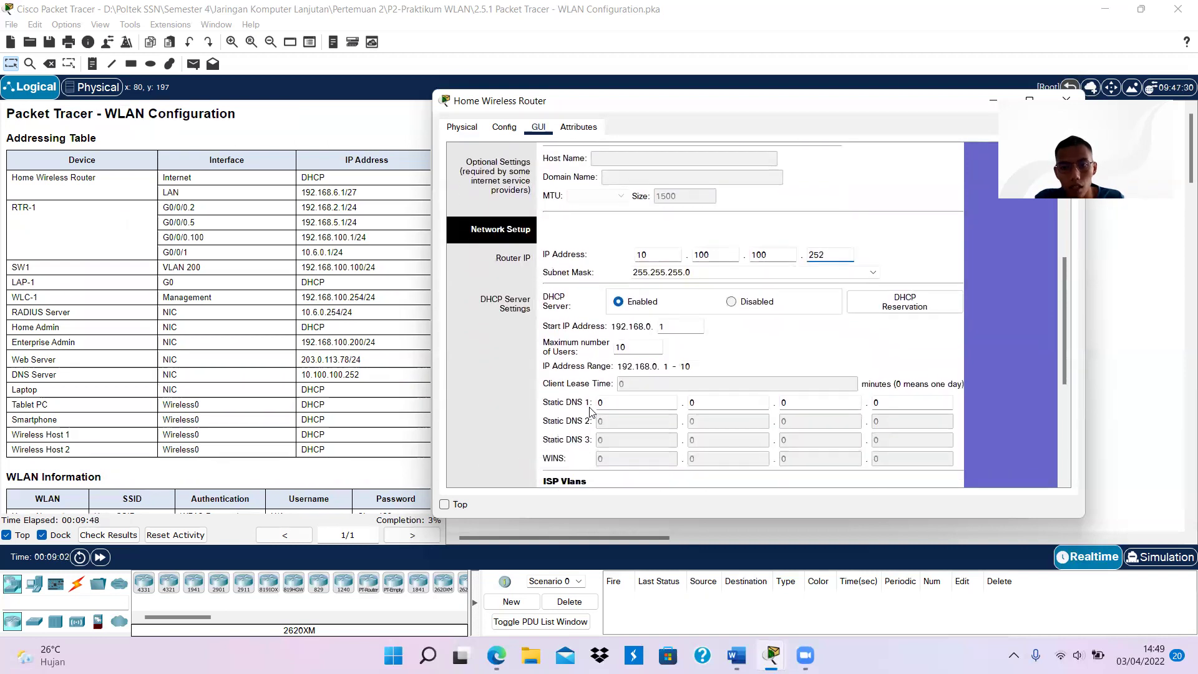
click(778, 469)
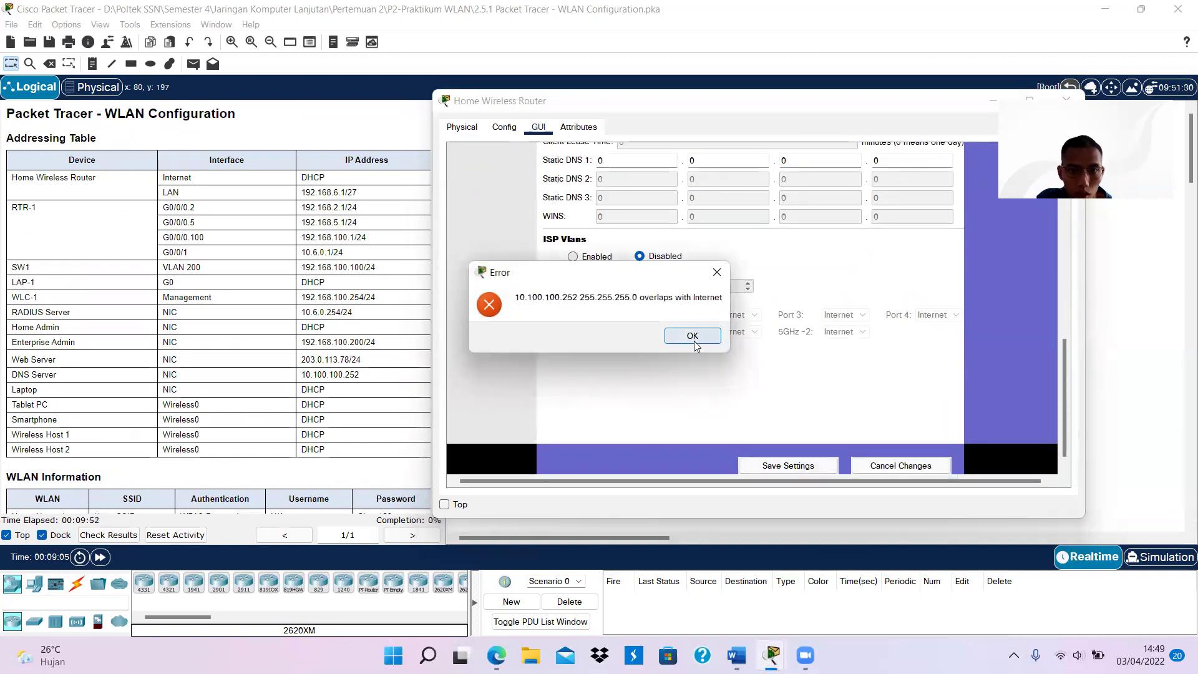
click(693, 337)
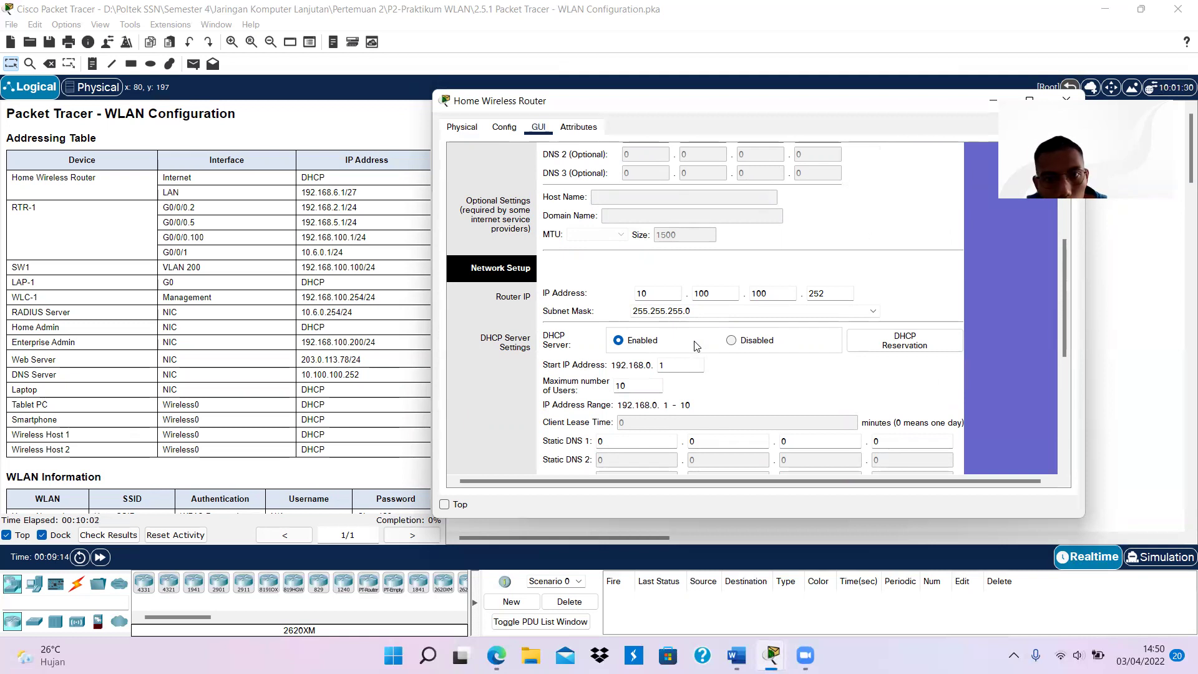
Set the router's subnet mask to 255.255.255.252.
scroll(697, 346, down, 3)
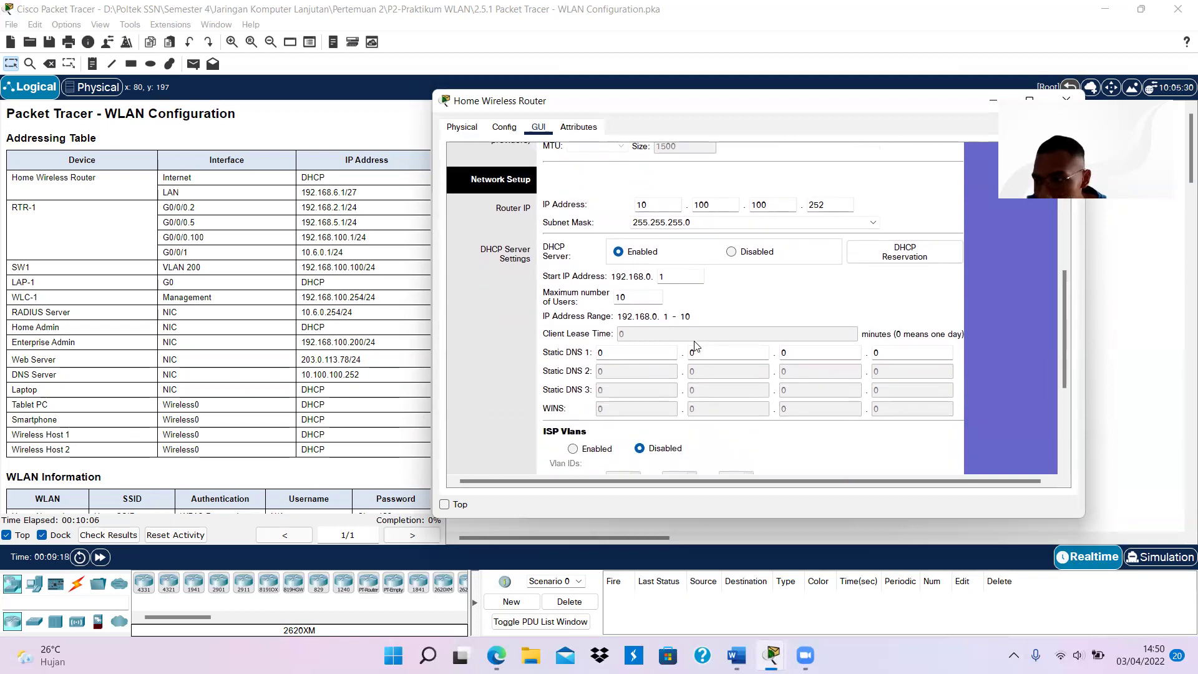
key(Tab)
text(255.255.255.252)
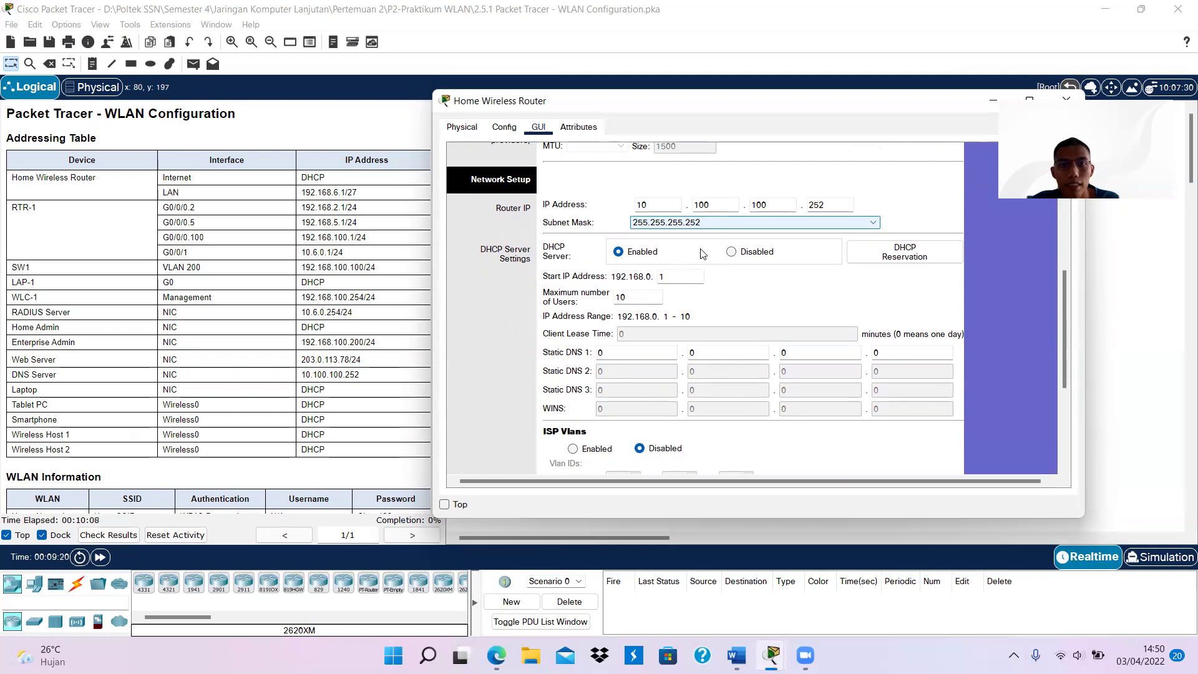
Change the Internet Connection type to Automatic Configuration - DHCP.
scroll(708, 323, up, 3)
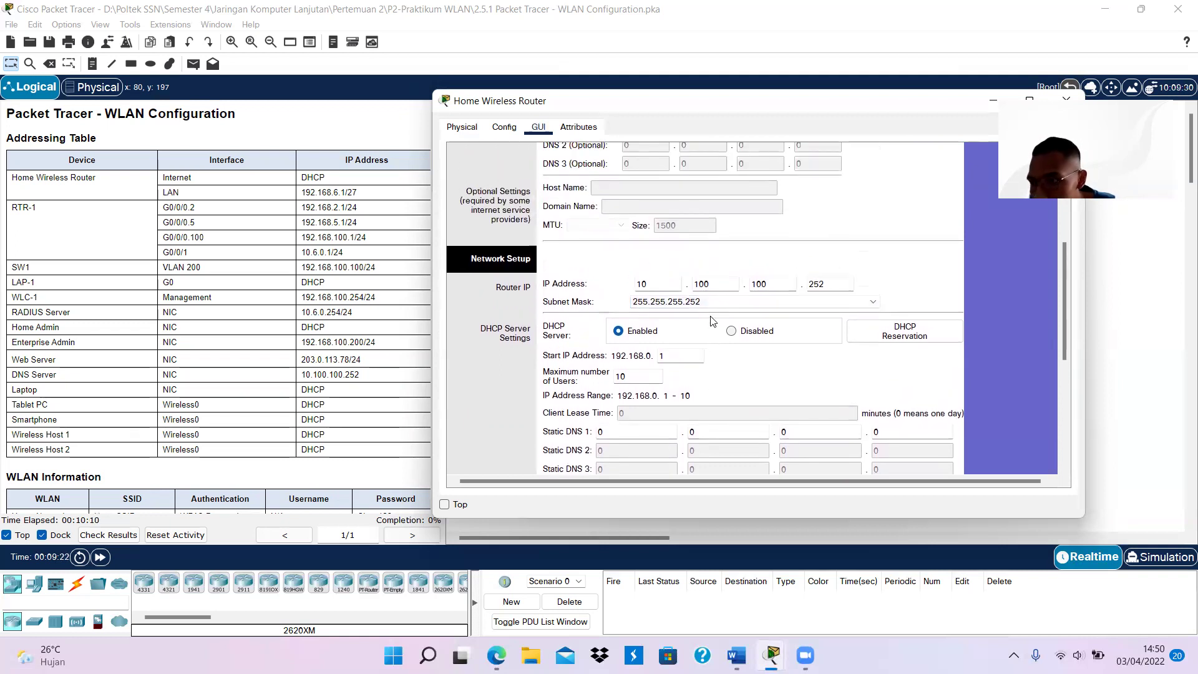
scroll(712, 321, up, 1)
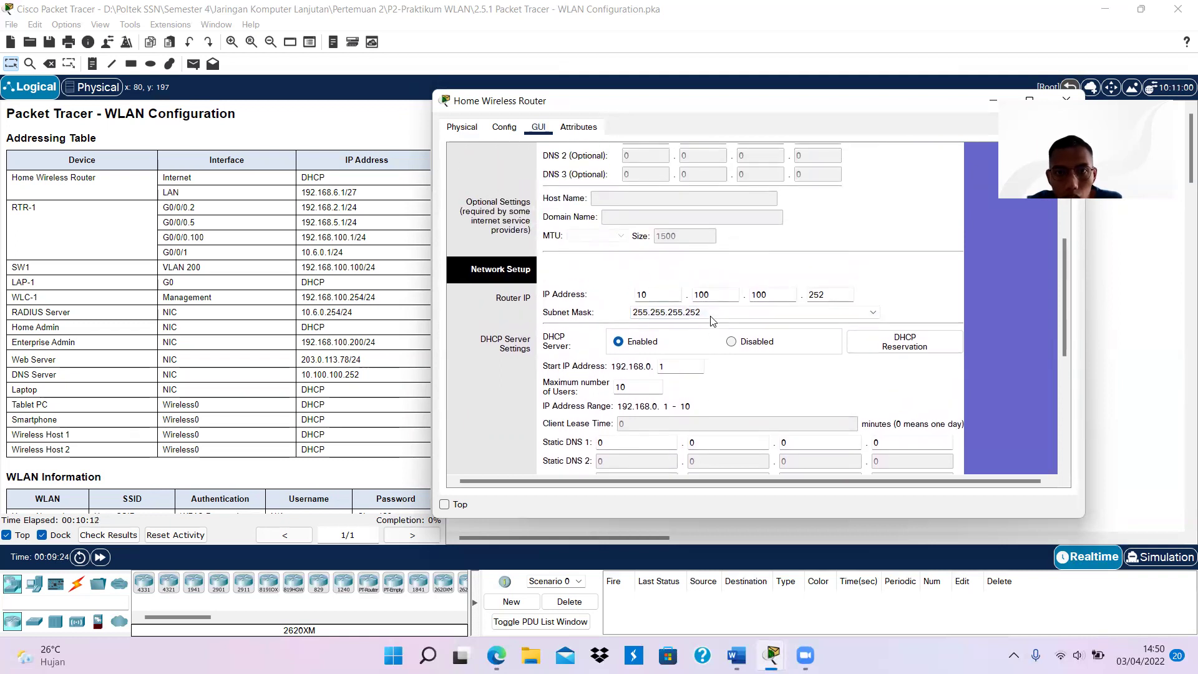
scroll(760, 235, up, 9)
scroll(760, 235, down, 3)
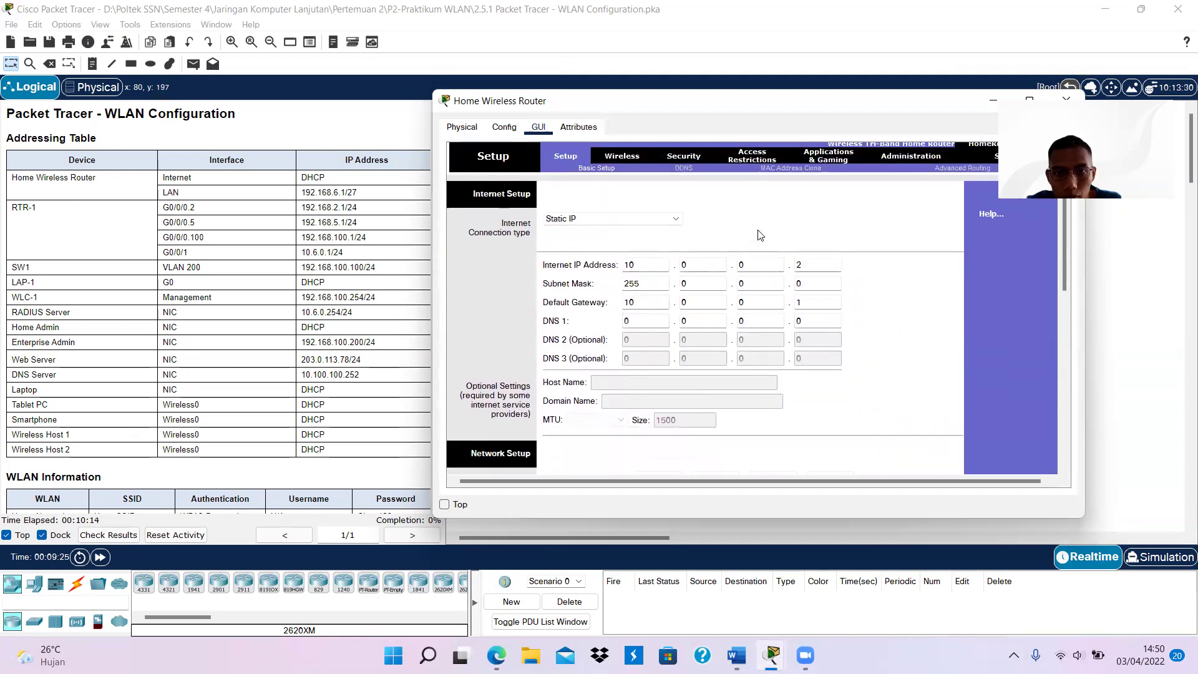
scroll(761, 235, down, 3)
scroll(760, 235, up, 6)
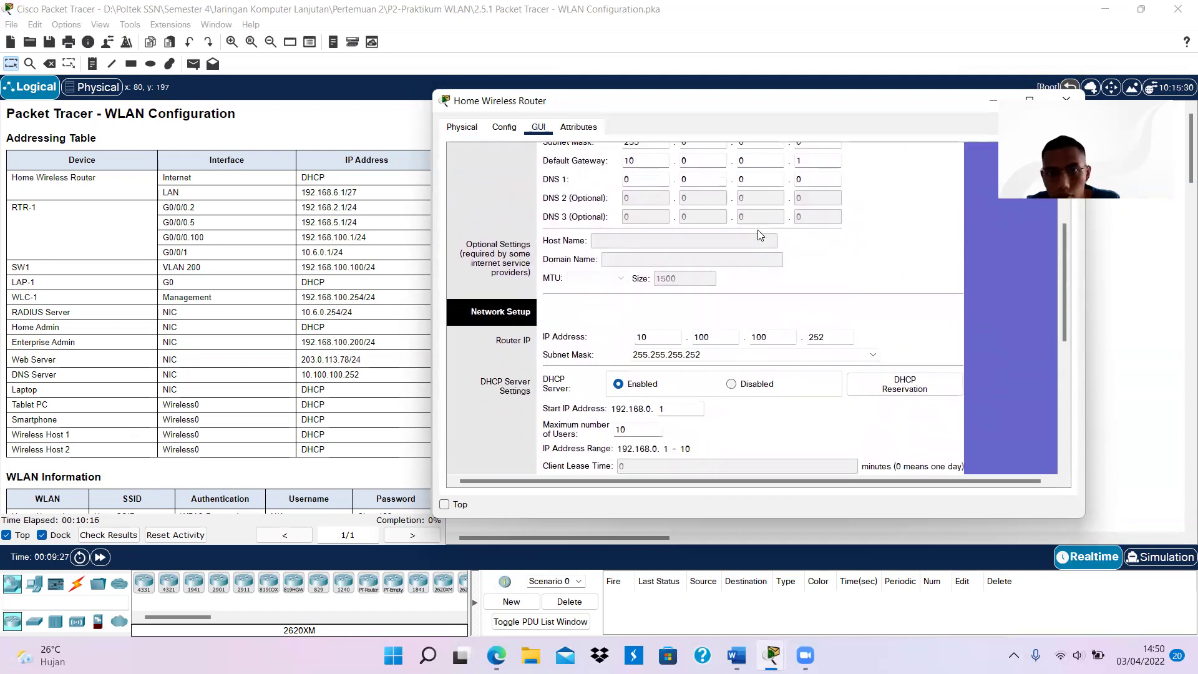
click(651, 270)
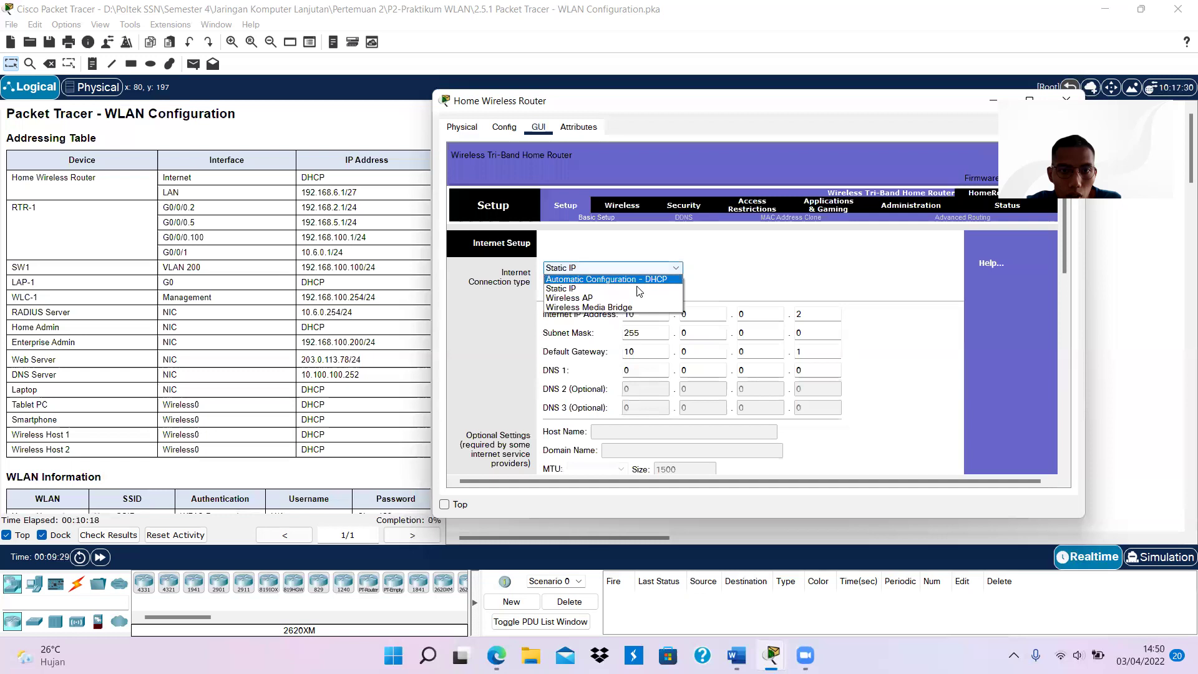
click(639, 278)
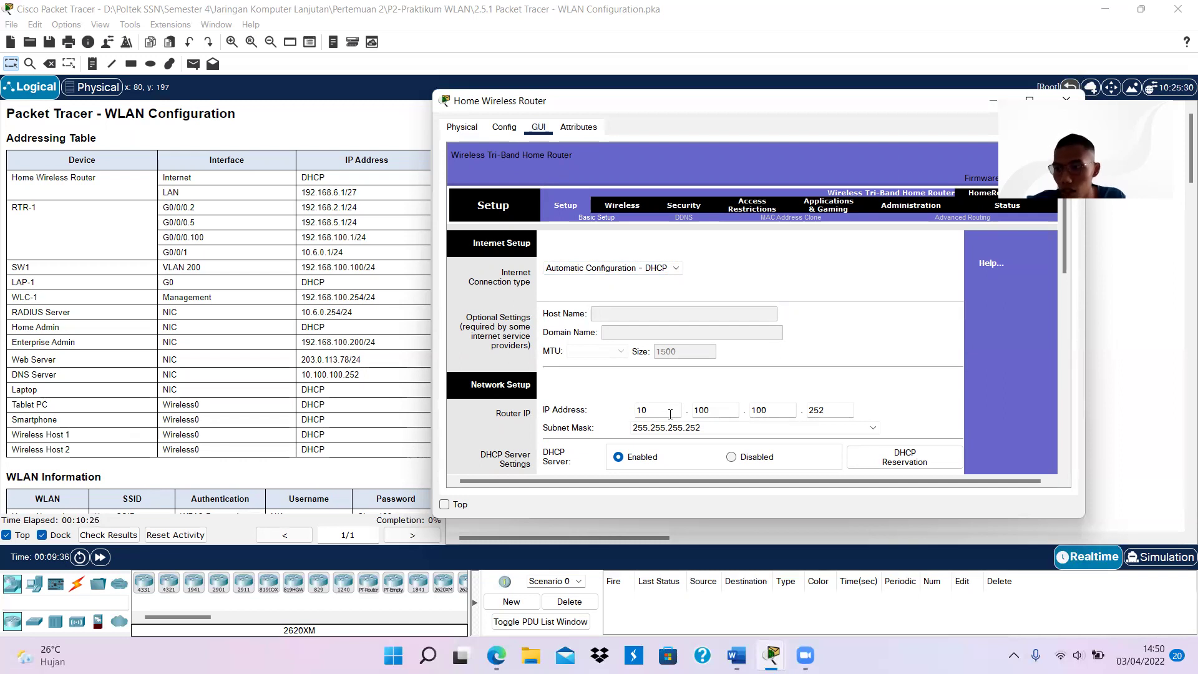
Re-enter the router's LAN IP as 192.168.6.1.
key(BackSpace)
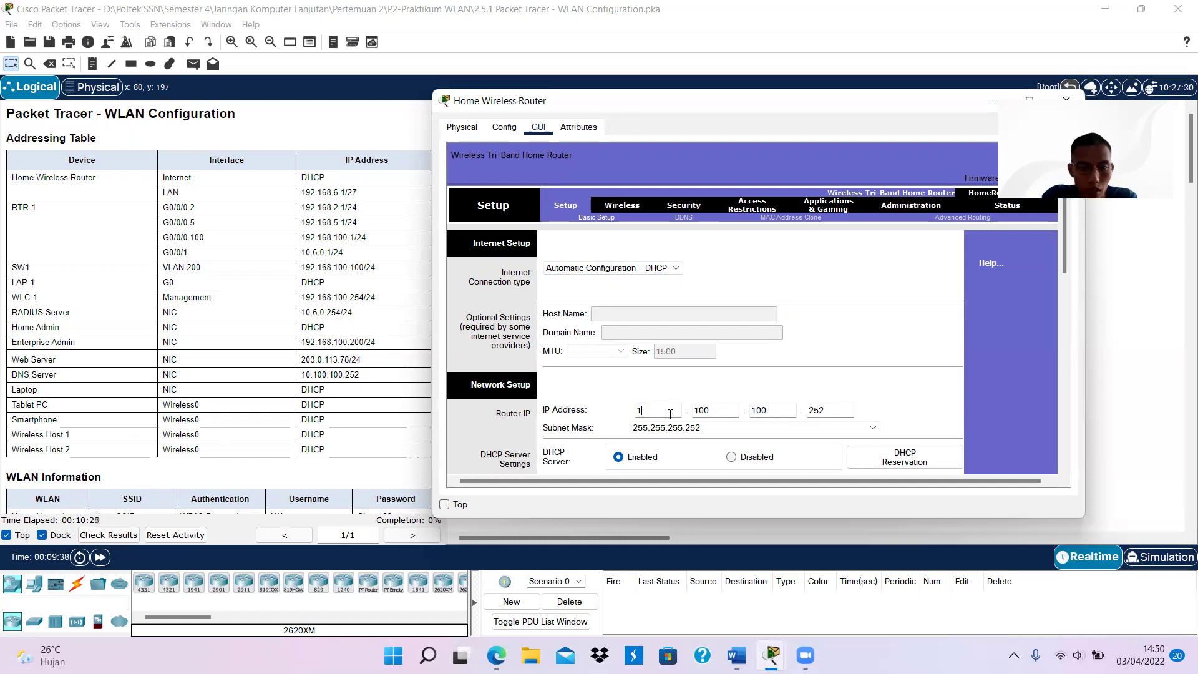
text(92)
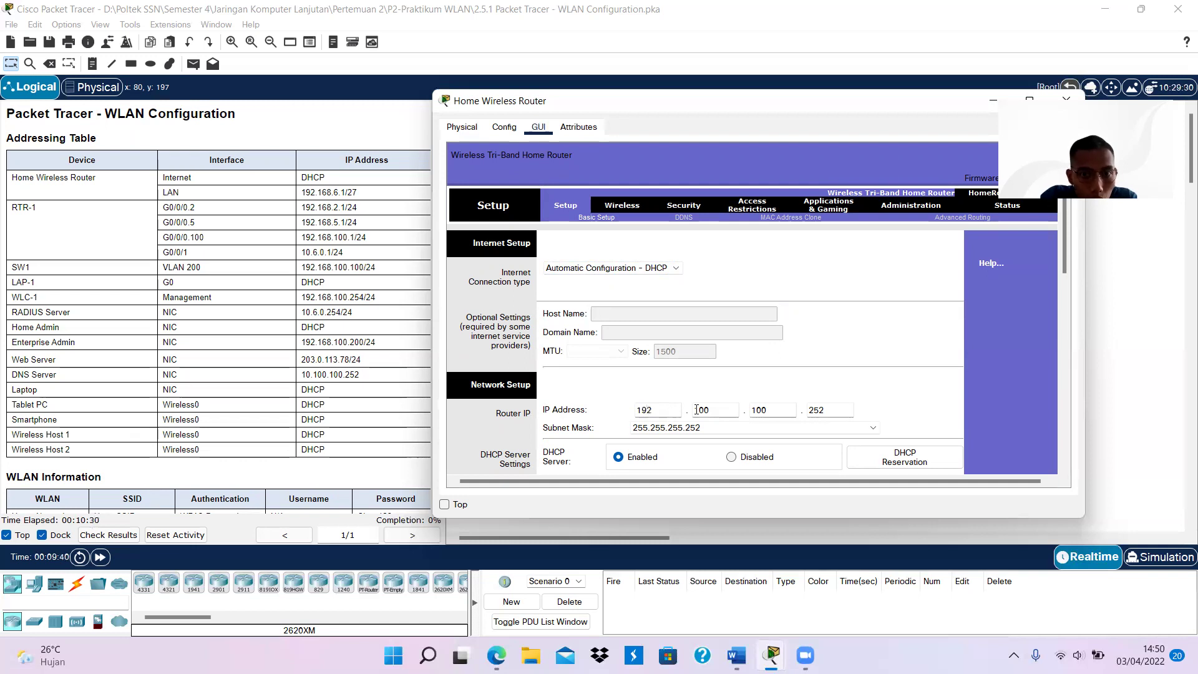
double_click(730, 411)
text(1)
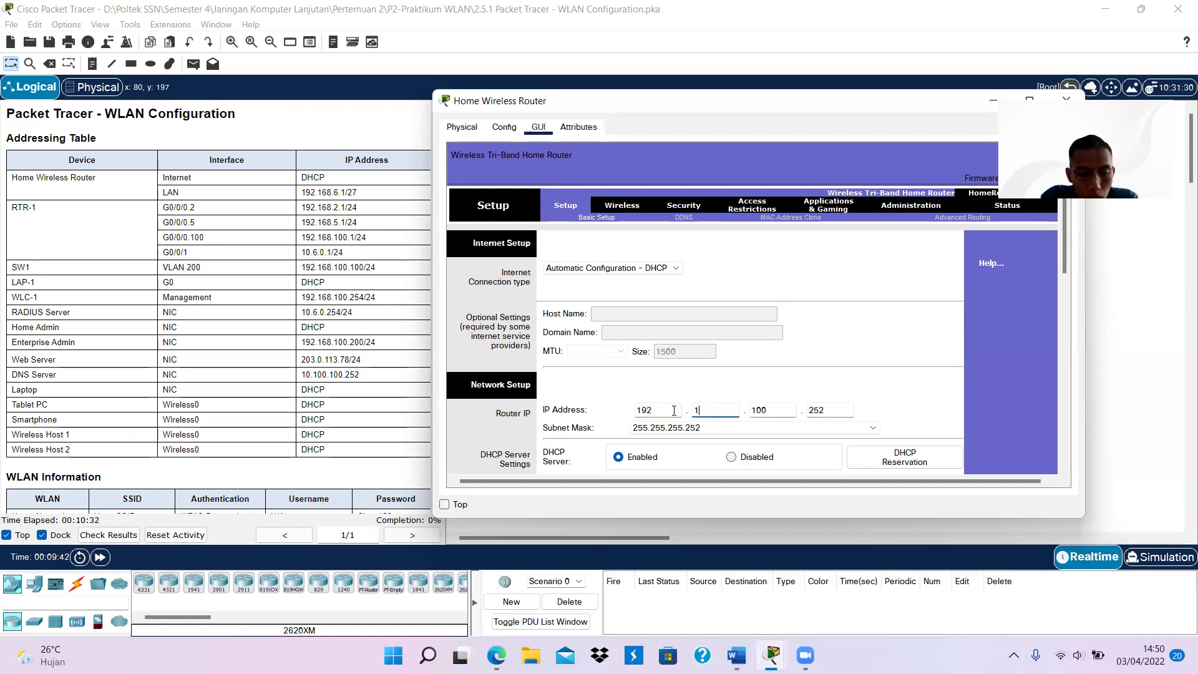
text(68)
click(773, 410)
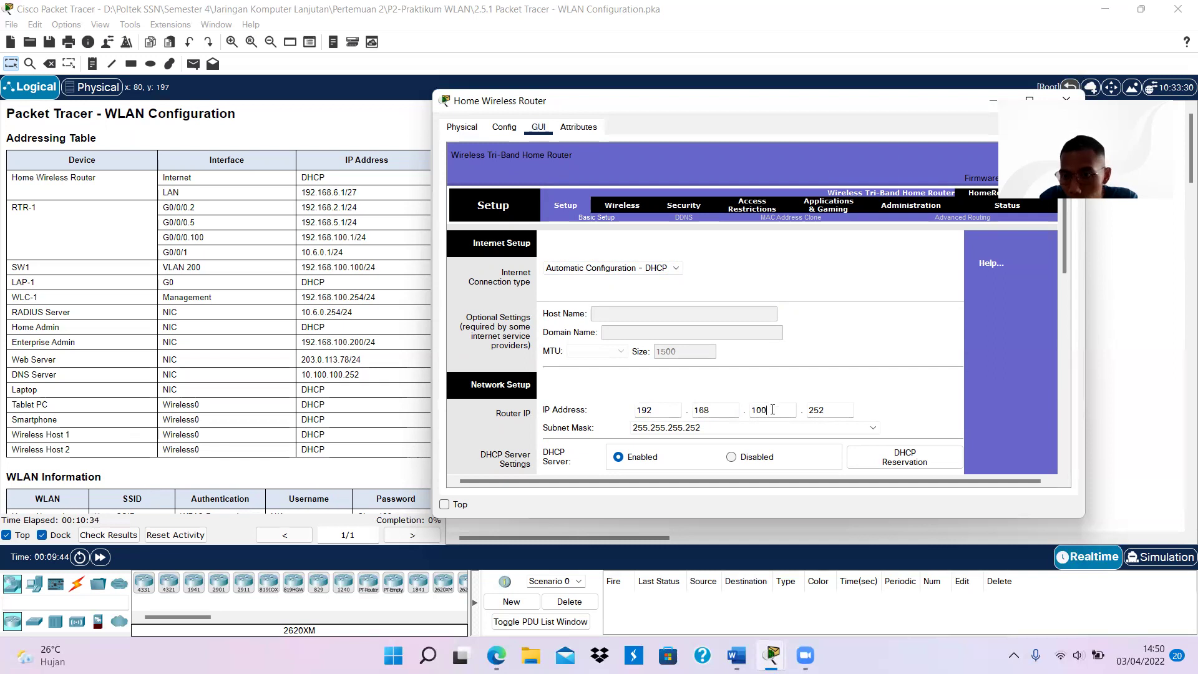
key(Tab)
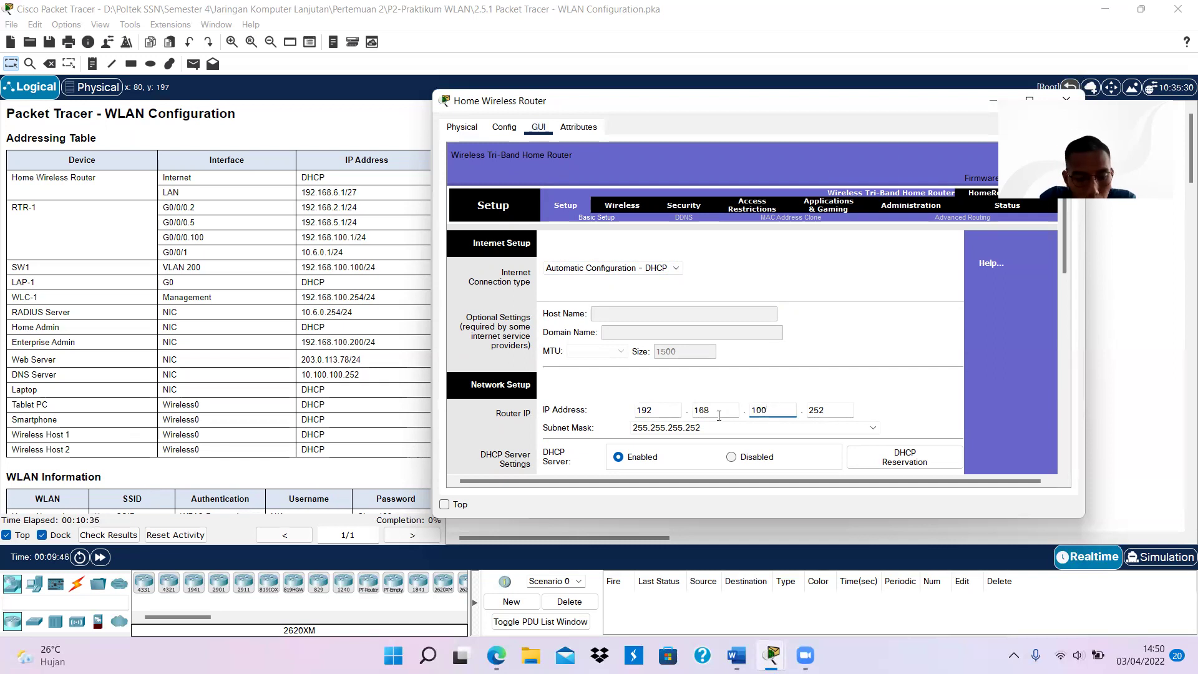
key(BackSpace)
key(BackSpace)
key(BackSpace)
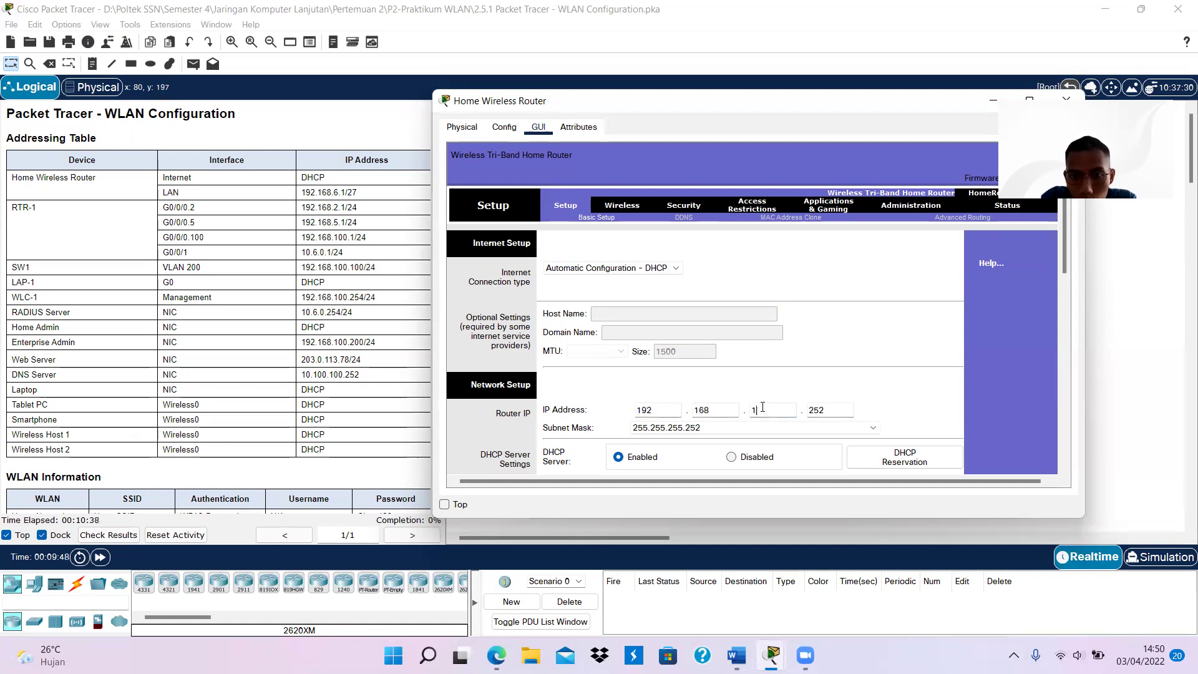
text(6)
click(829, 410)
key(BackSpace)
key(BackSpace)
key(BackSpace)
text(1)
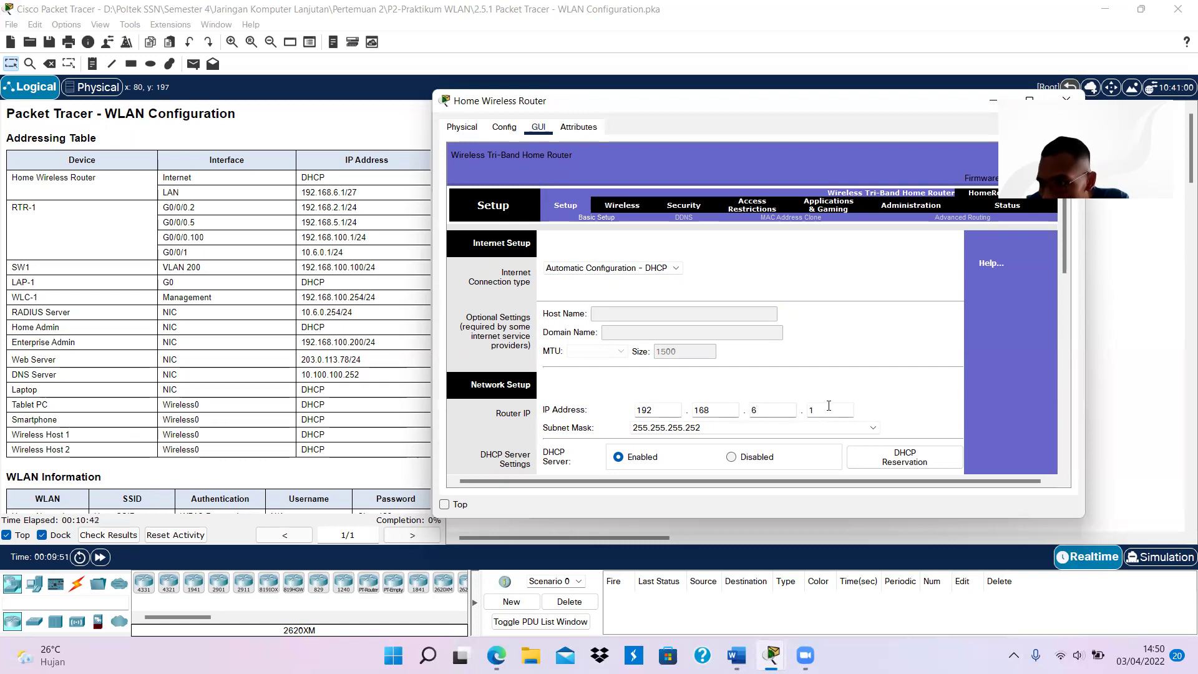
Choose 255.255.255.224 as the router's subnet mask.
click(739, 428)
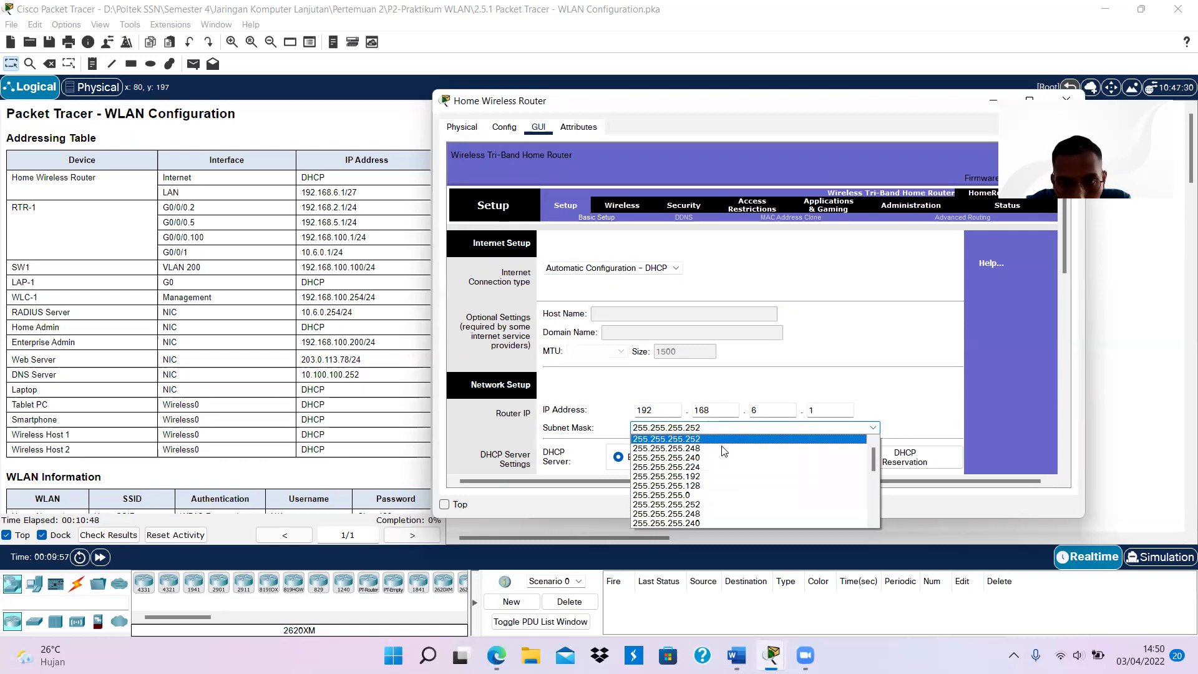
click(727, 467)
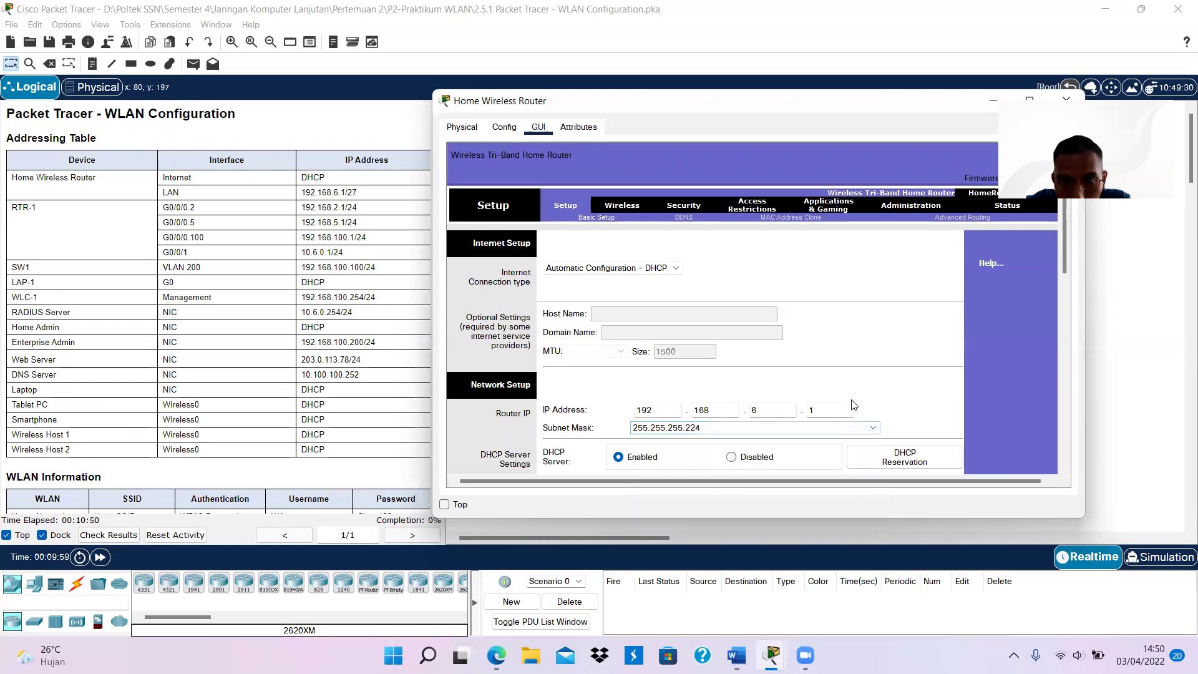
scroll(855, 400, down, 1)
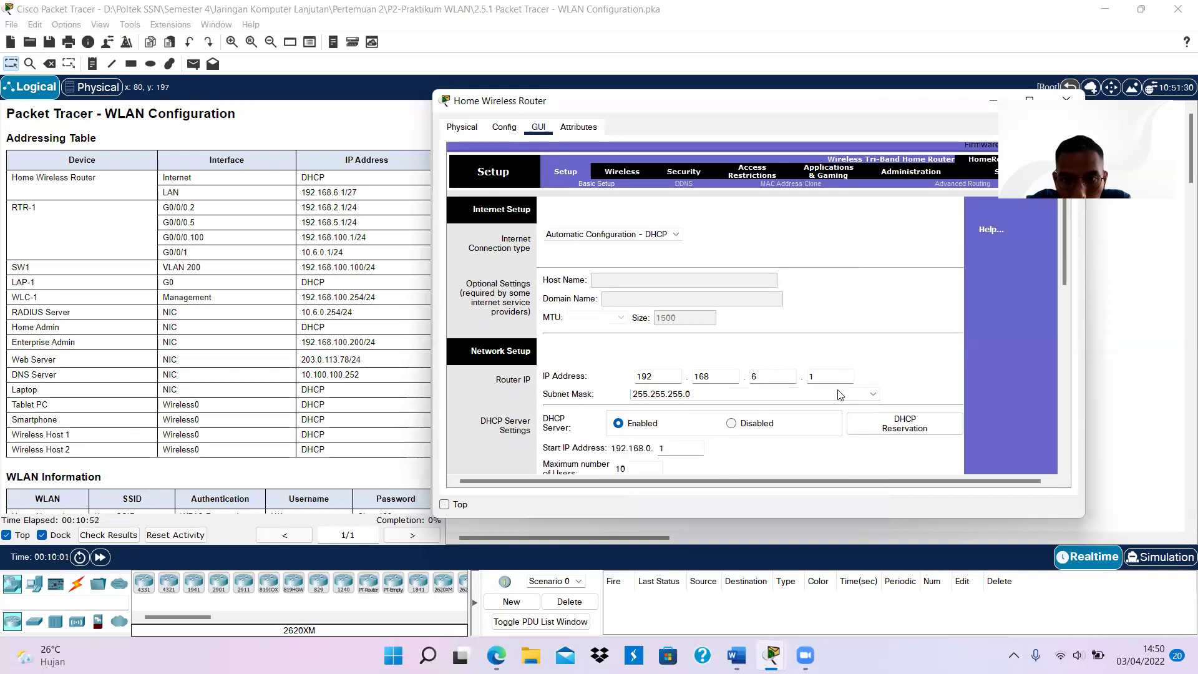
click(842, 394)
scroll(785, 428, up, 5)
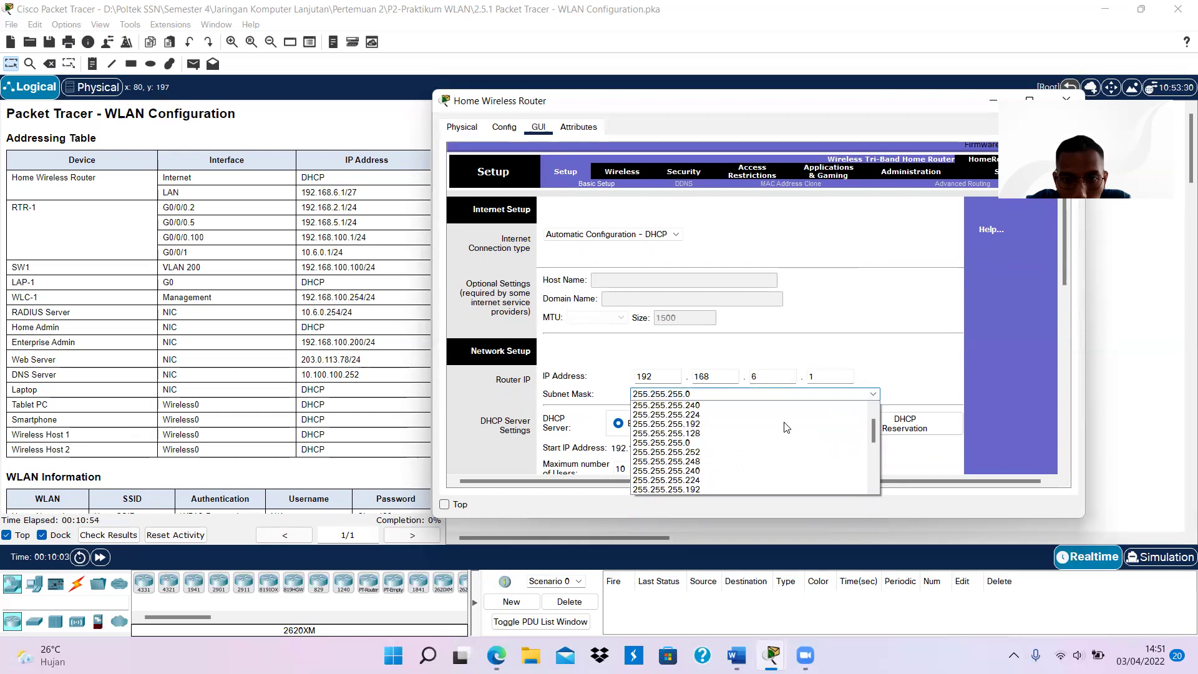
click(743, 444)
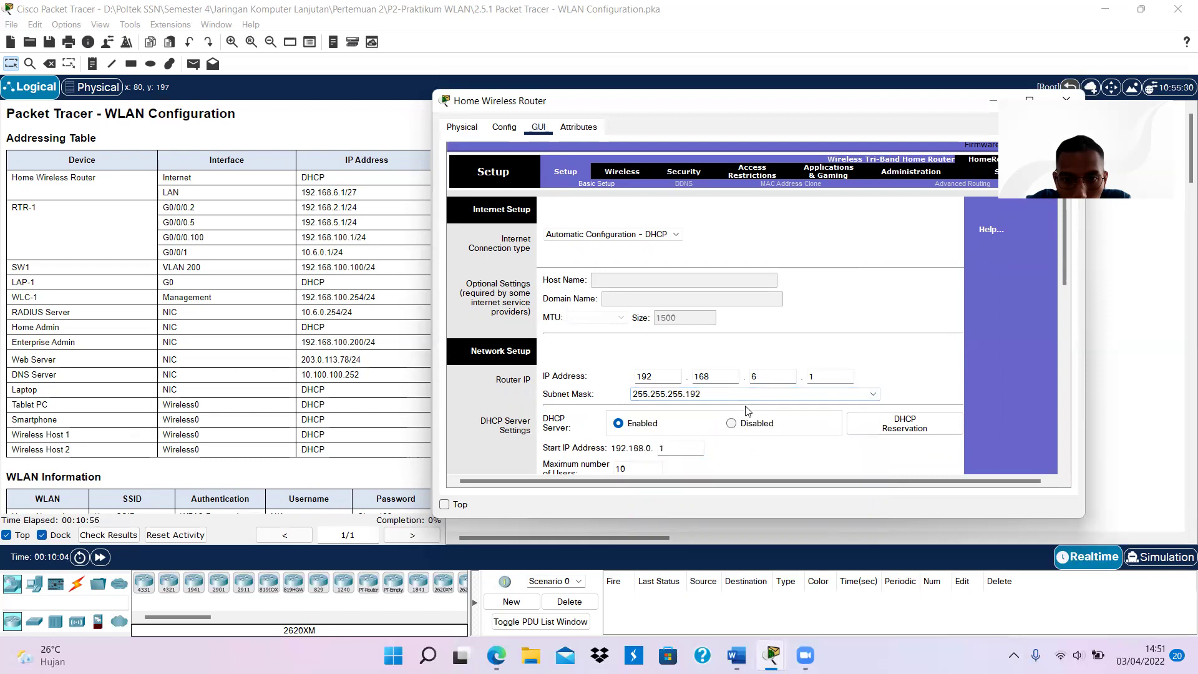
click(749, 394)
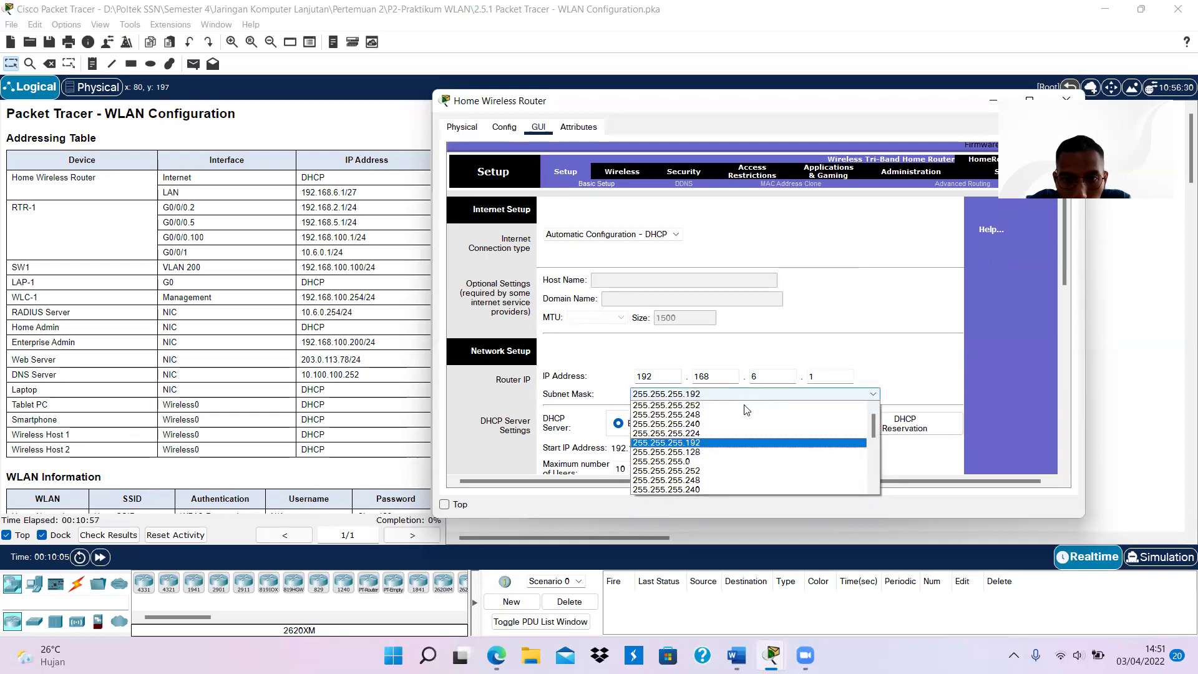
click(723, 433)
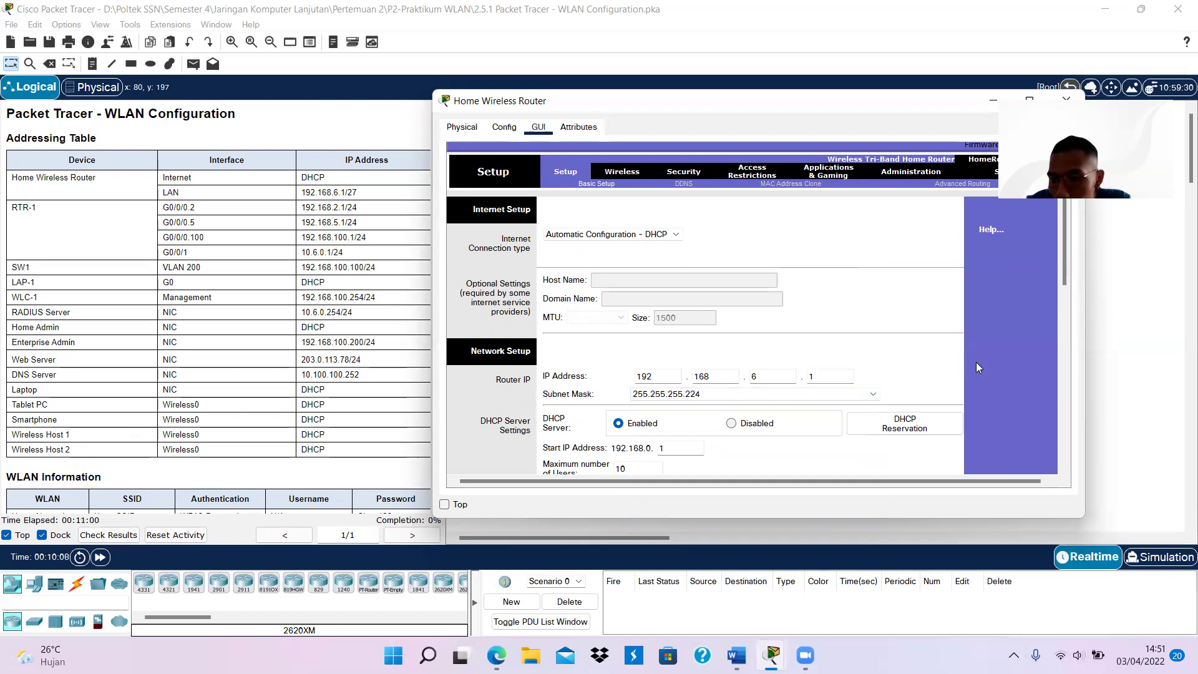
scroll(977, 364, down, 4)
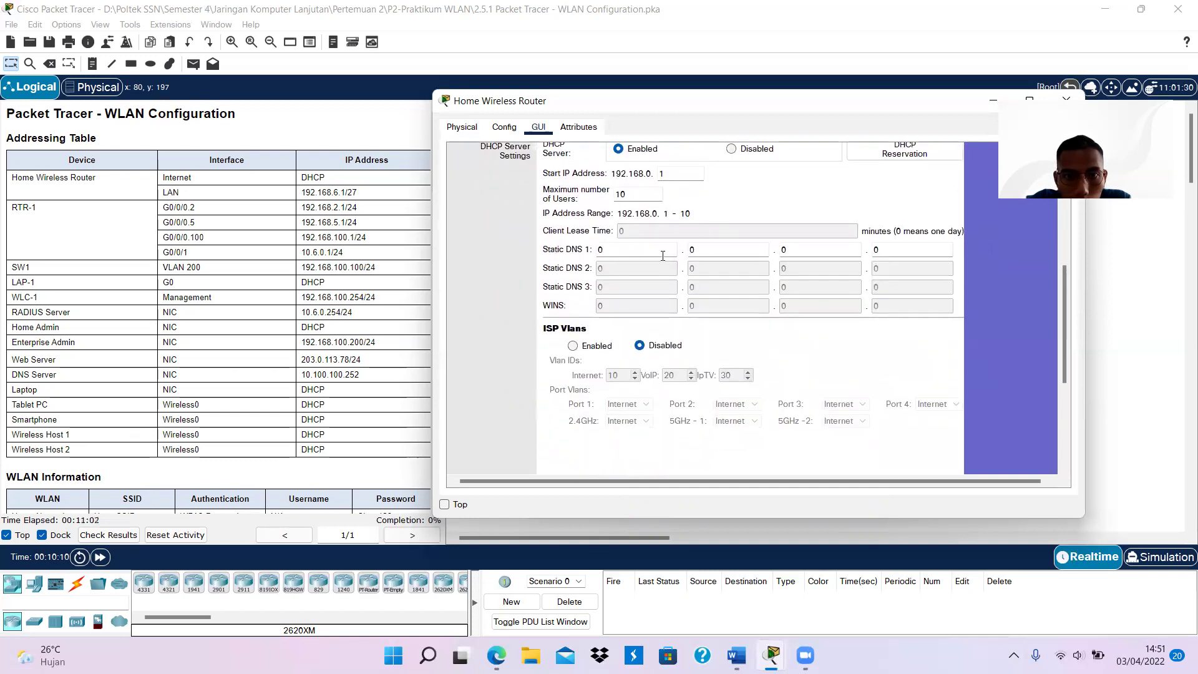
Enter 10.100.100.252 as Static DNS 1.
key(BackSpace)
text(10)
click(692, 250)
text(100)
click(786, 250)
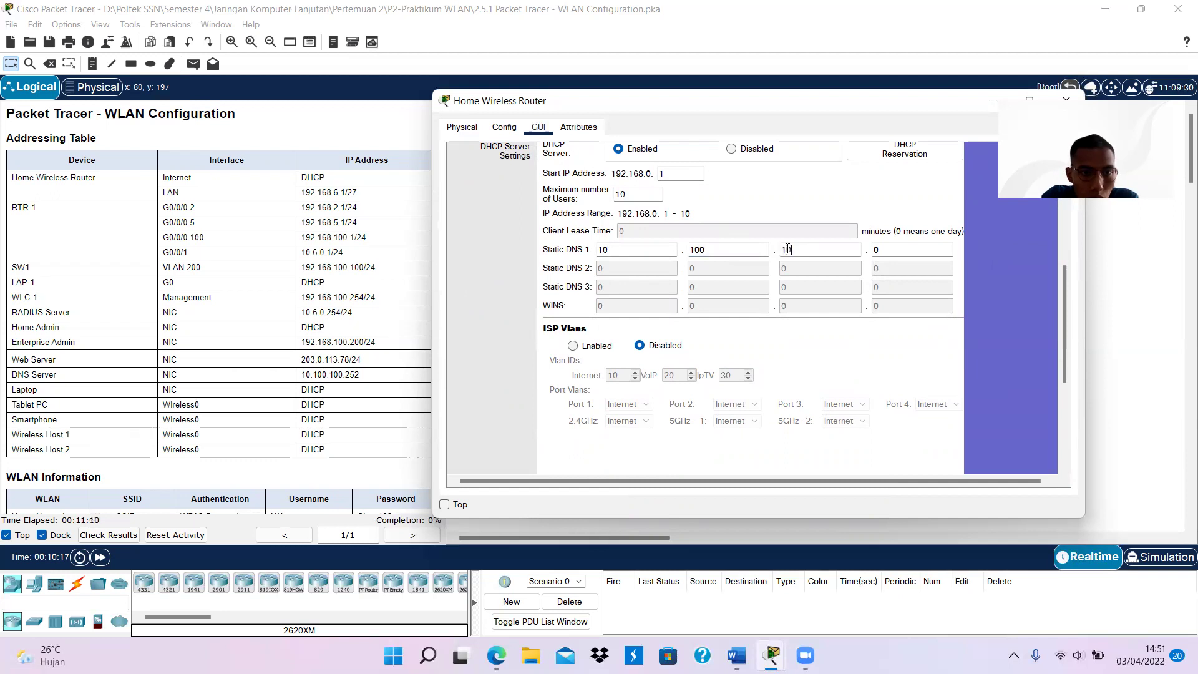
text(100)
click(877, 250)
key(BackSpace)
text(252)
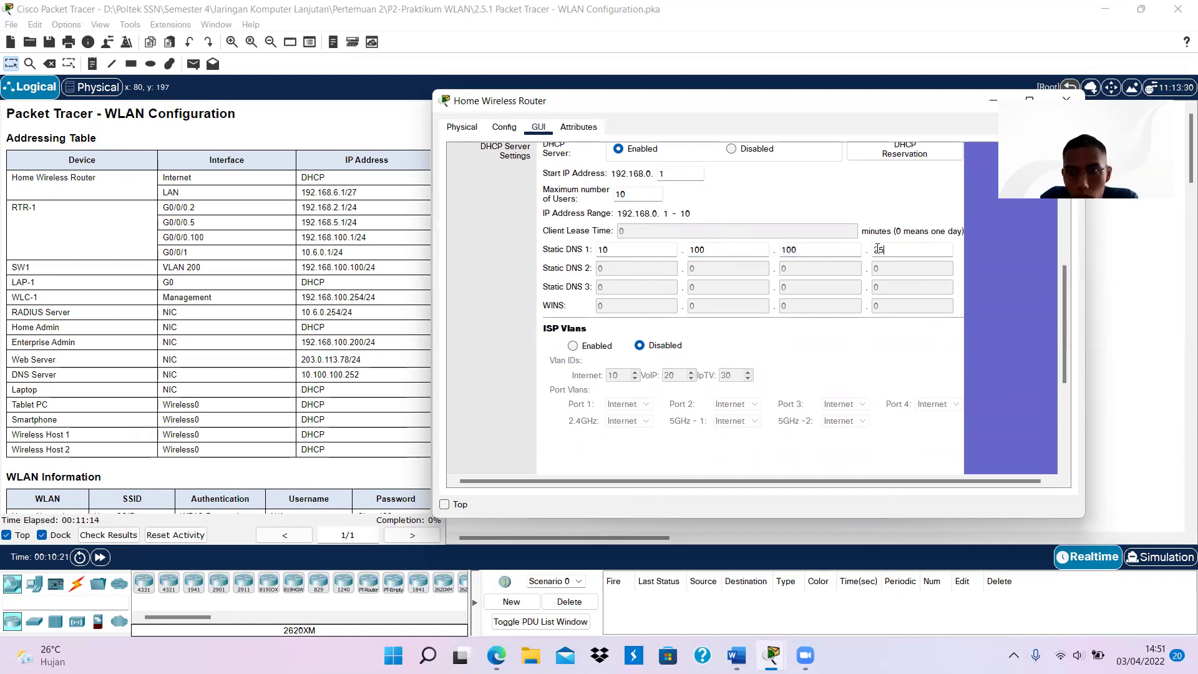
Set DHCP Start IP to .3 and Maximum number of Users to 20, then save.
scroll(877, 249, up, 3)
click(684, 300)
text(3)
click(639, 321)
key(BackSpace)
key(BackSpace)
text(20)
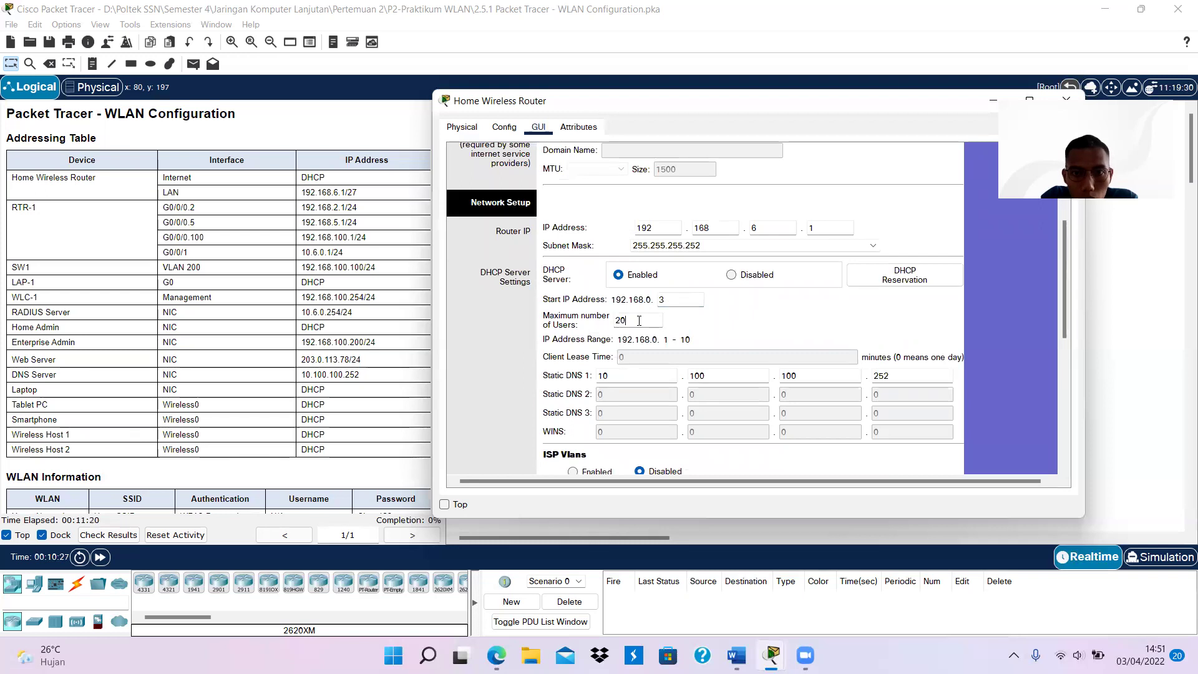
key(Return)
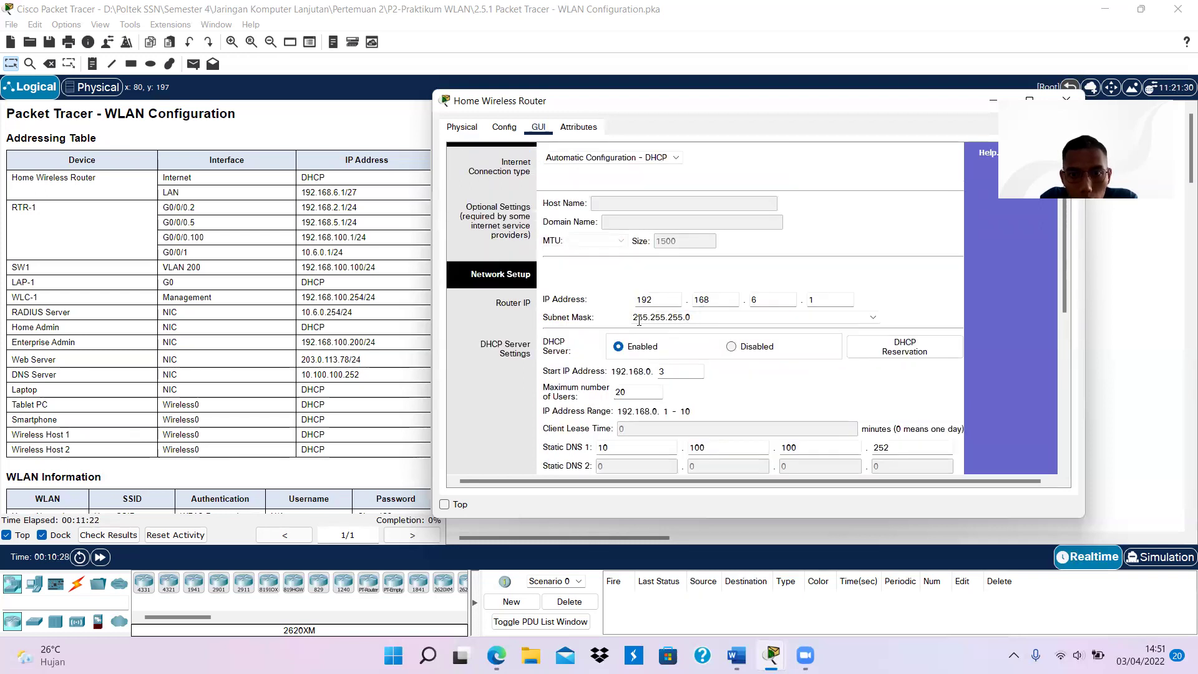
scroll(693, 368, down, 3)
scroll(693, 369, down, 4)
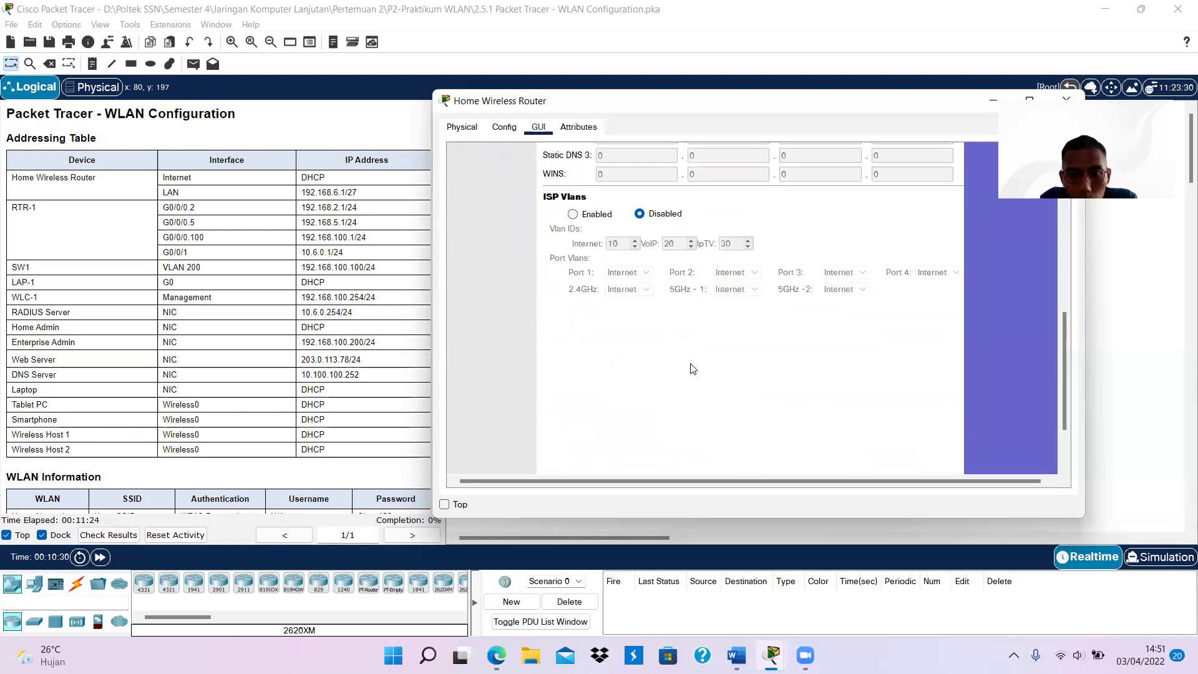
click(759, 454)
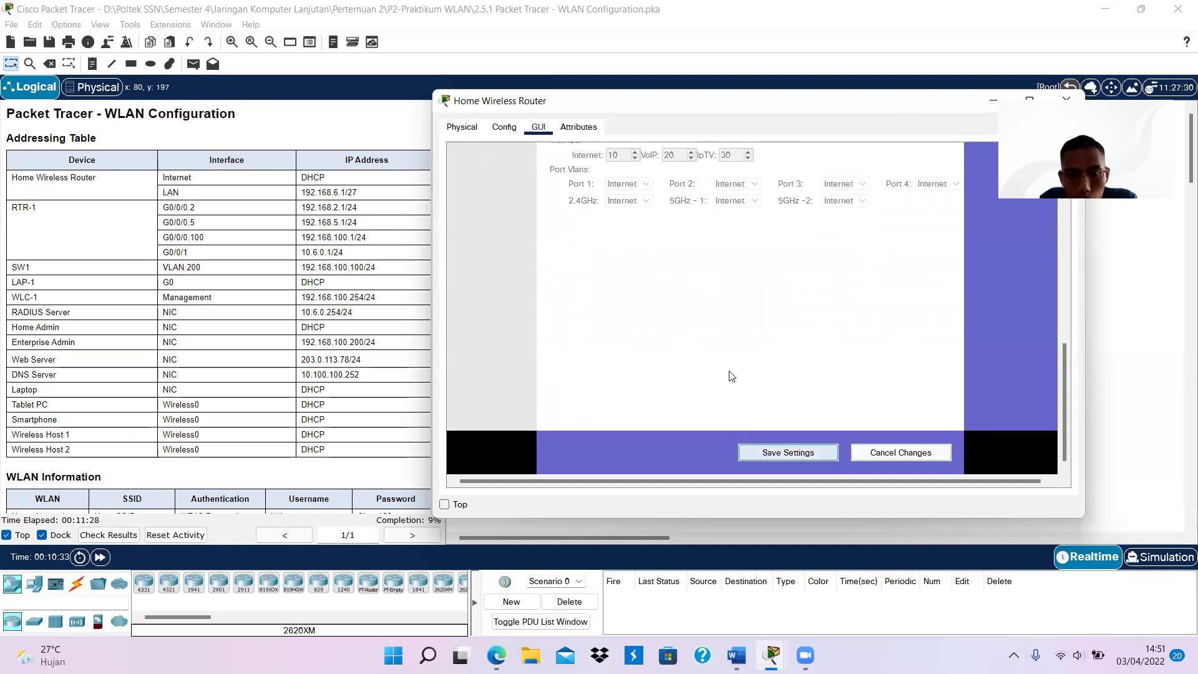
Move the Home Wireless Router window aside and close it.
scroll(749, 249, up, 5)
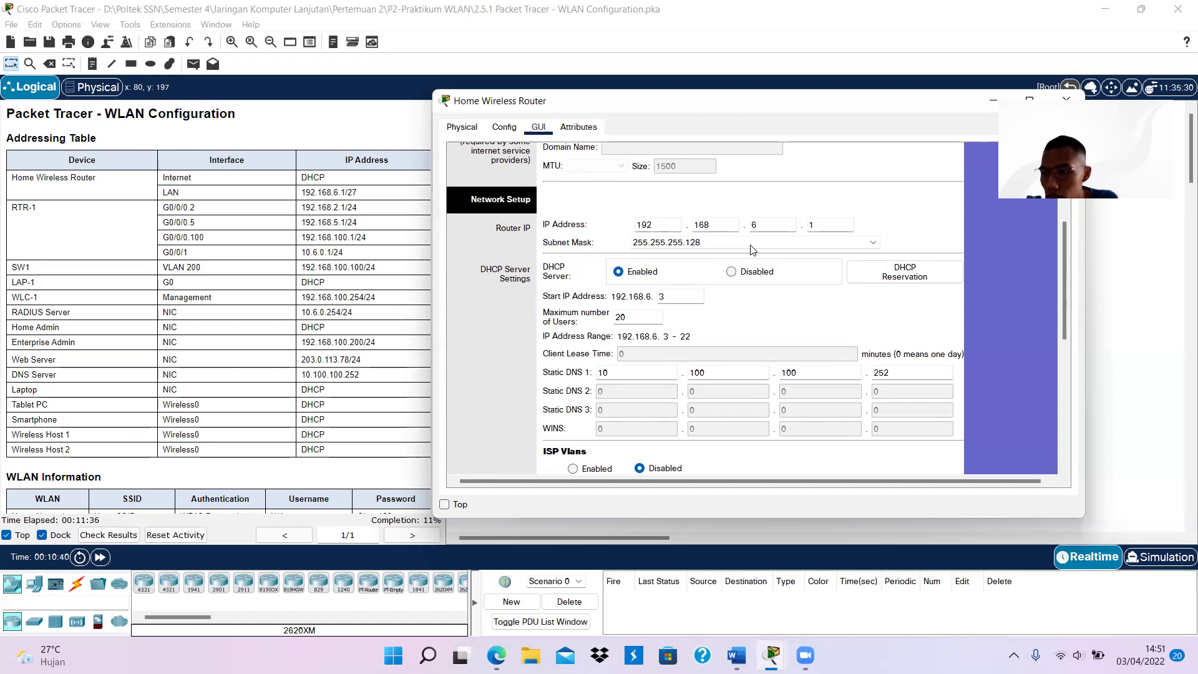
scroll(753, 249, down, 3)
scroll(756, 349, up, 3)
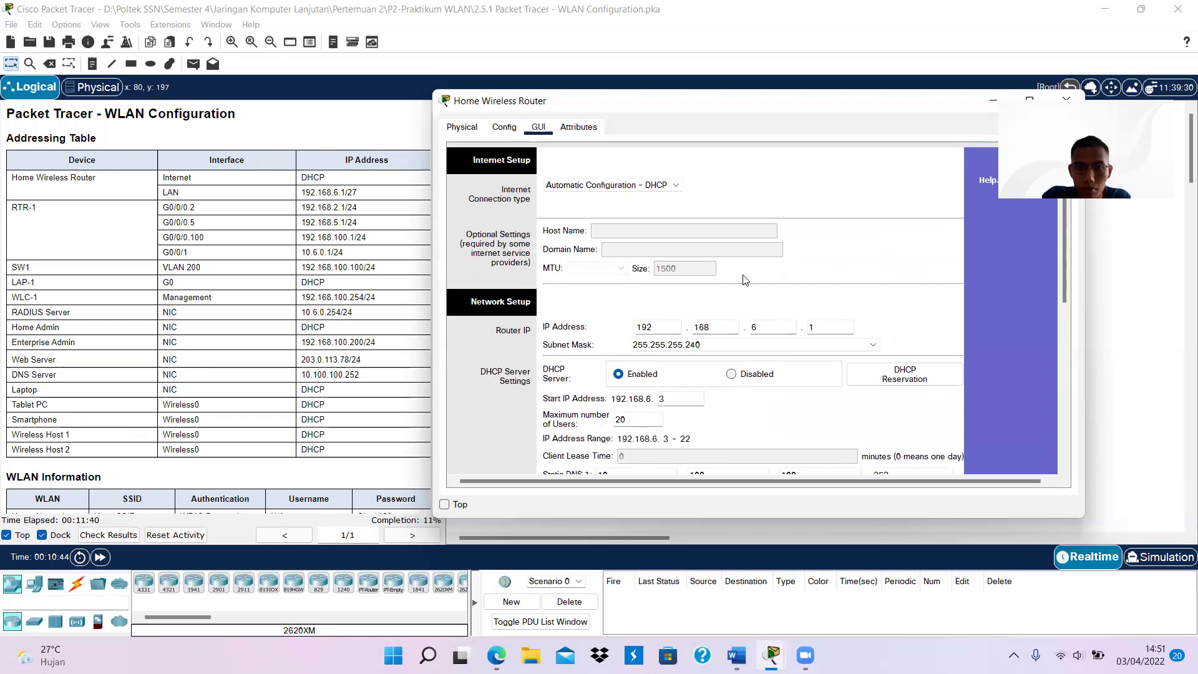
drag(876, 107, 715, 123)
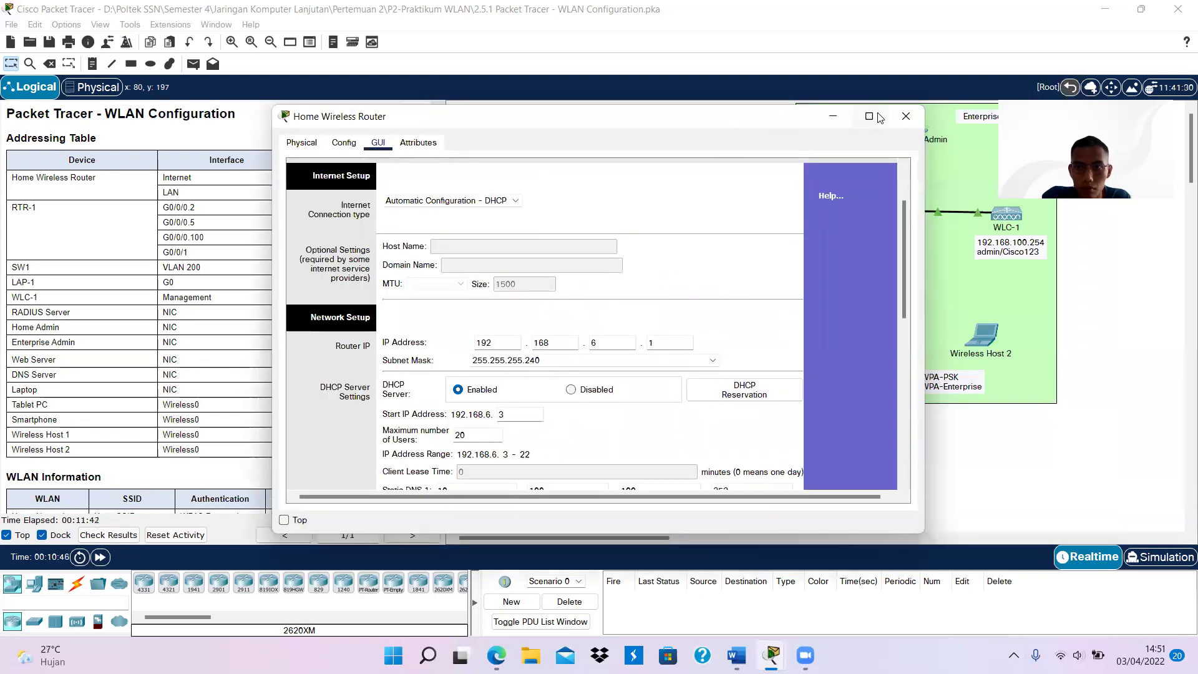
click(906, 116)
scroll(306, 337, down, 10)
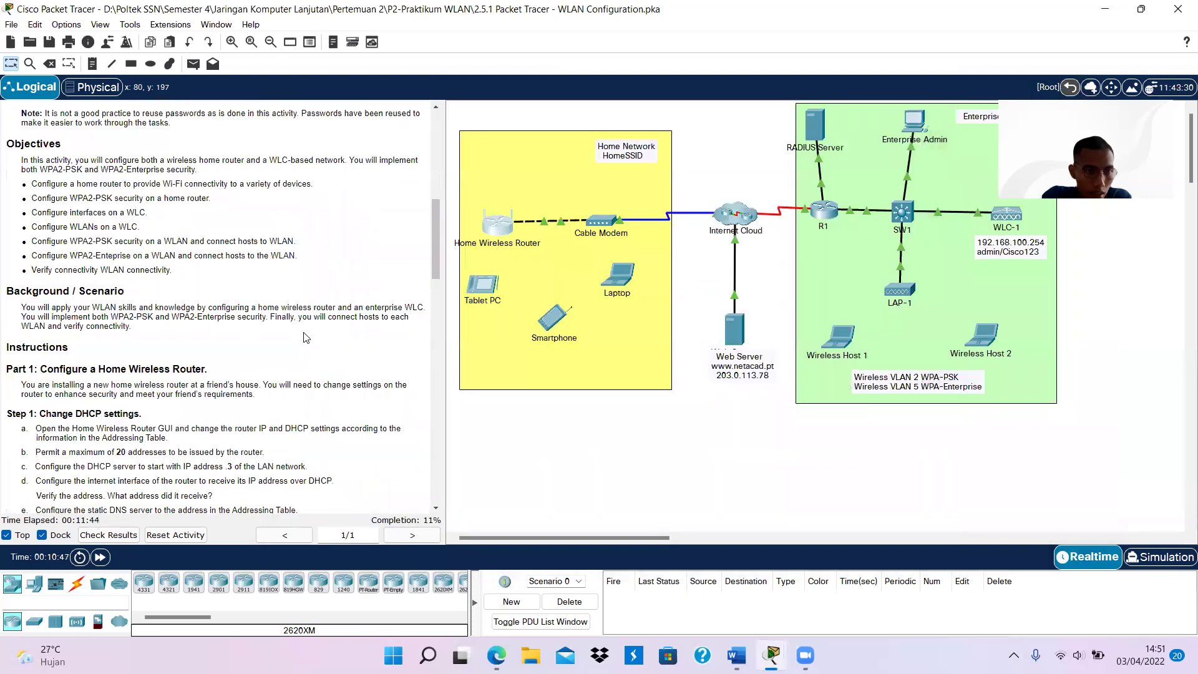
scroll(306, 337, down, 6)
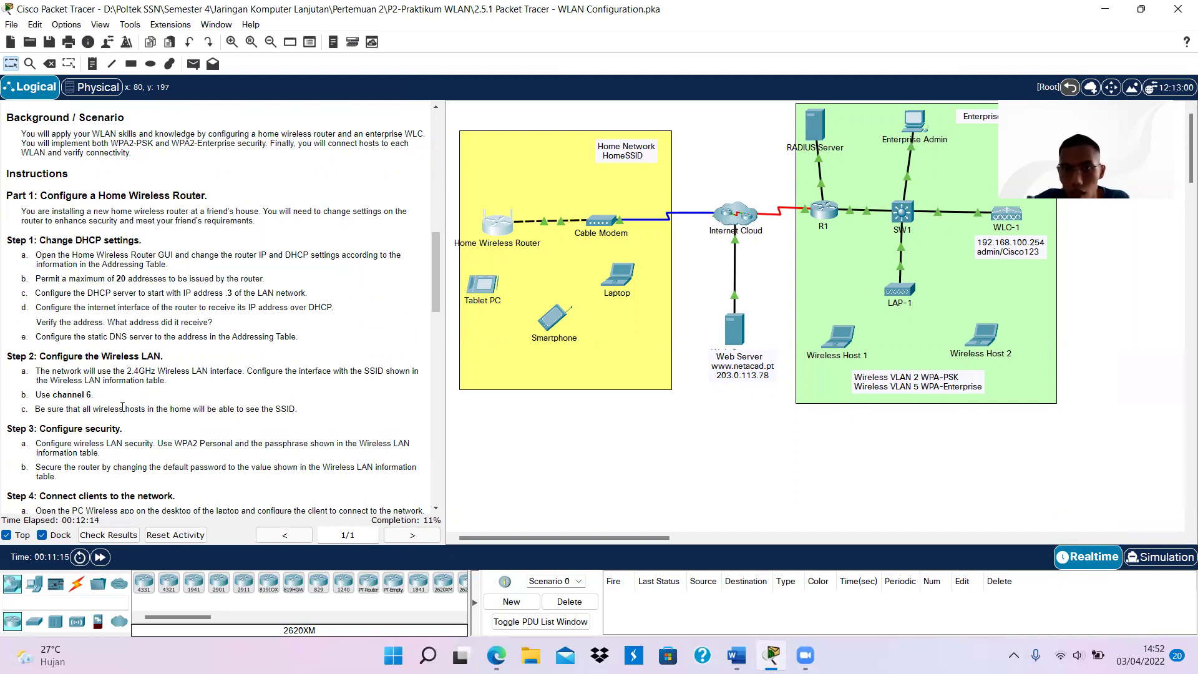
Open the router's Wireless settings and enable 2.4 GHz SSID Broadcast.
click(494, 226)
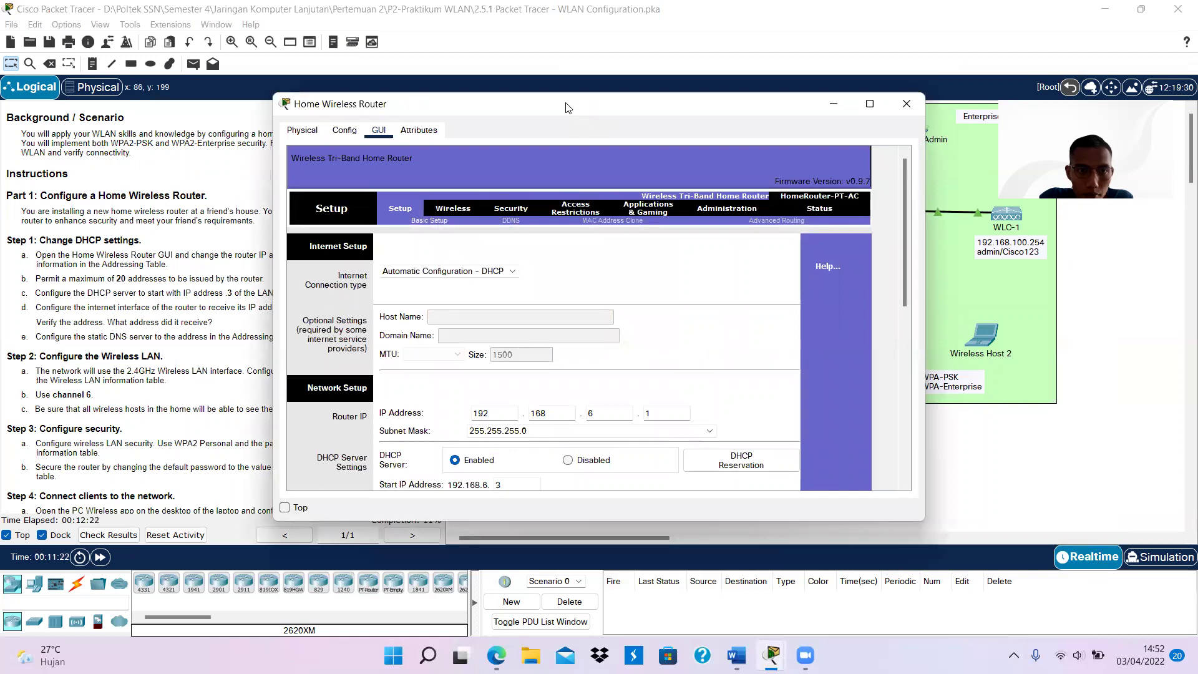
drag(587, 107, 696, 121)
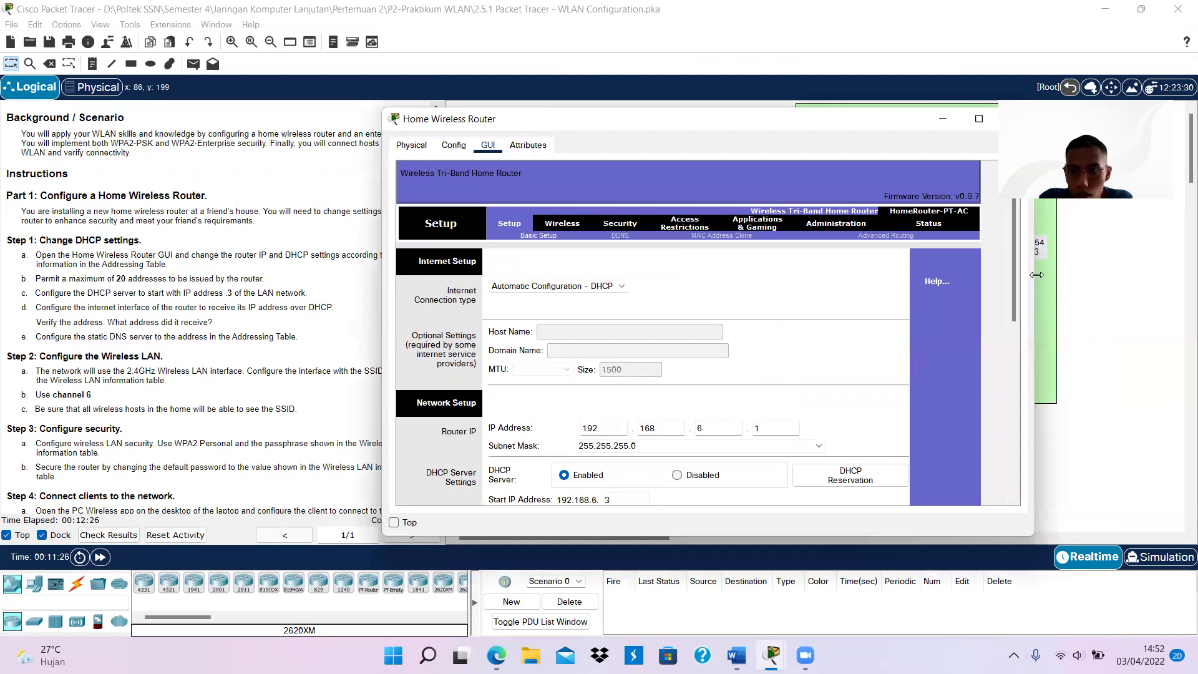
click(558, 225)
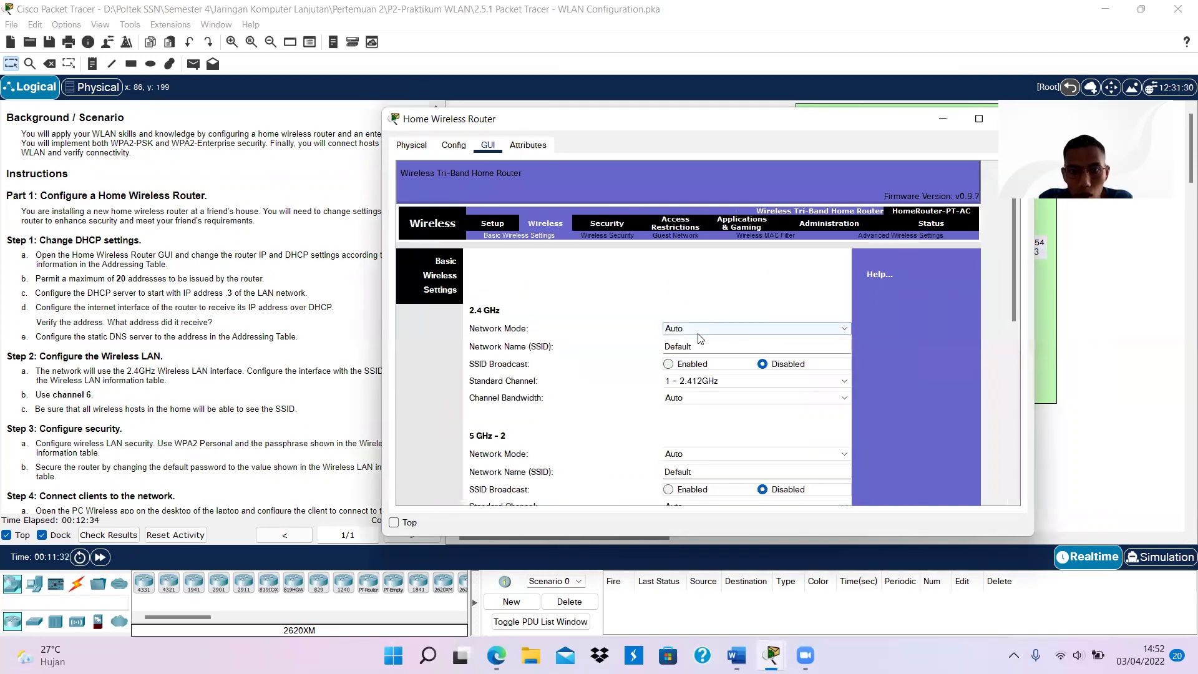
scroll(699, 340, down, 2)
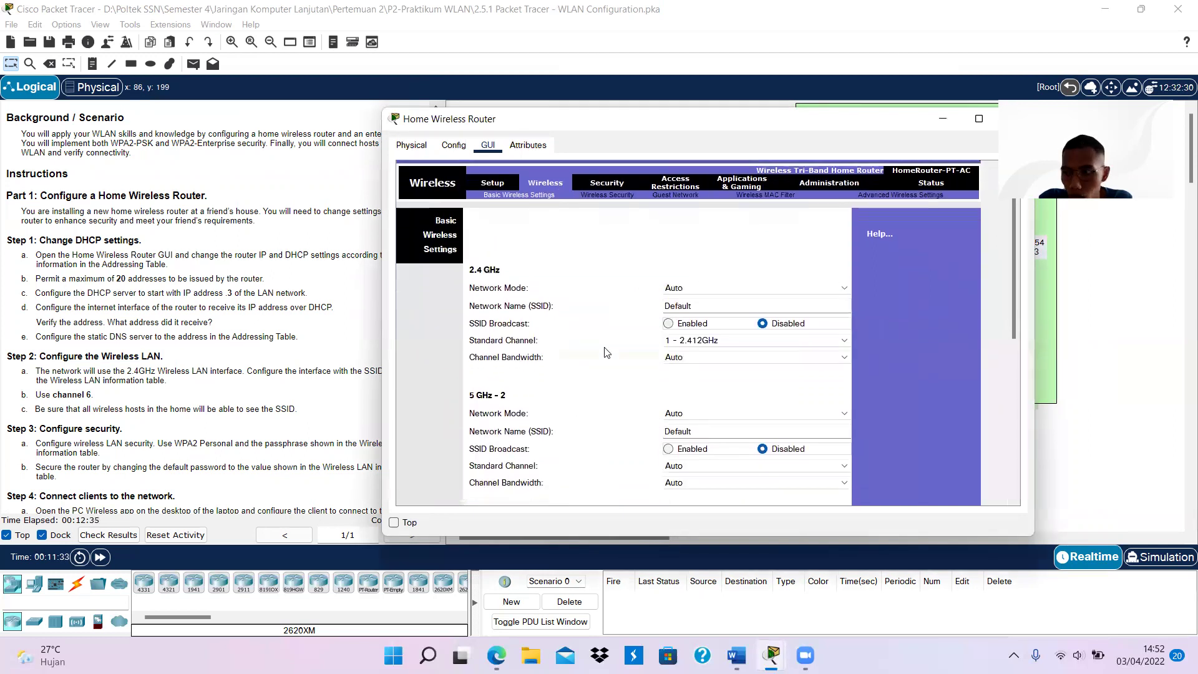
click(669, 320)
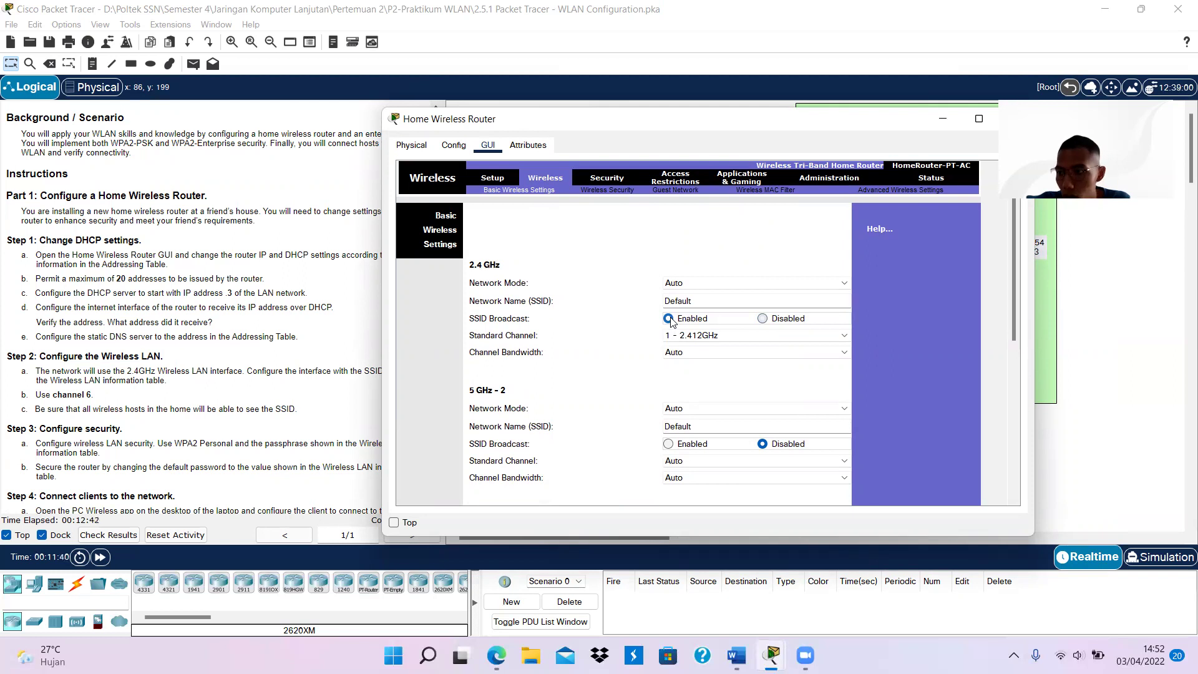
Name the 2.4 GHz network HomeSSID and set its channel to 6.
click(687, 336)
click(704, 302)
click(705, 301)
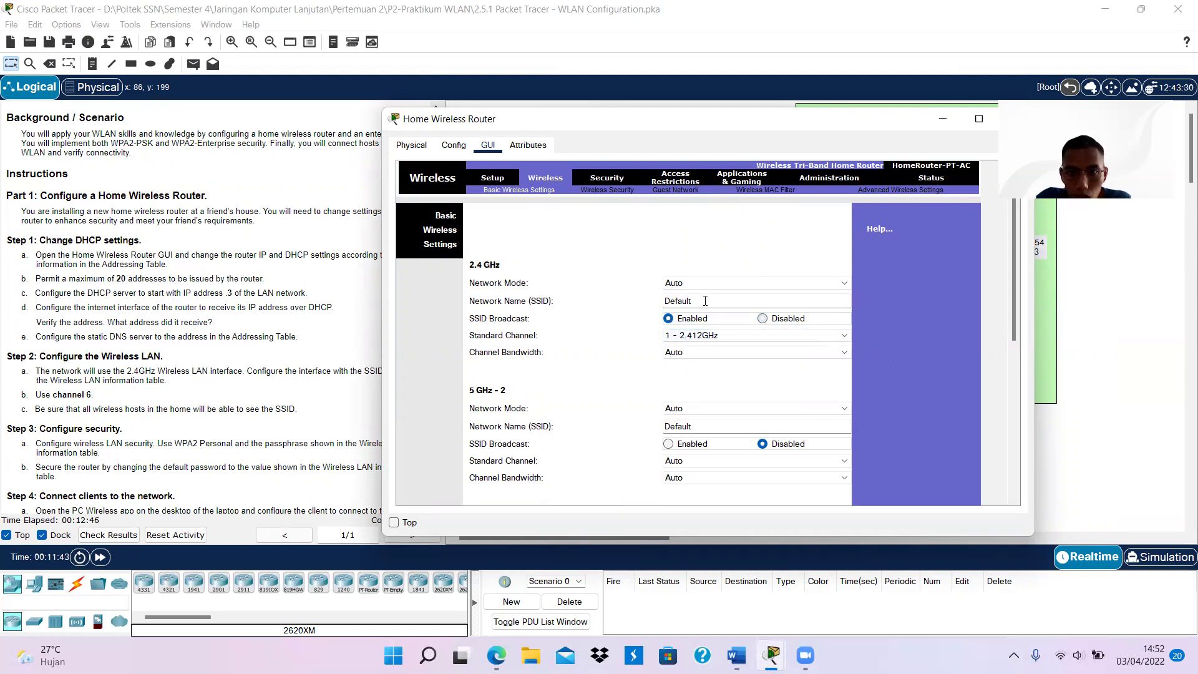
key(BackSpace)
key(BackSpace)
key(BackSpace)
key(BackSpace)
key(BackSpace)
key(BackSpace)
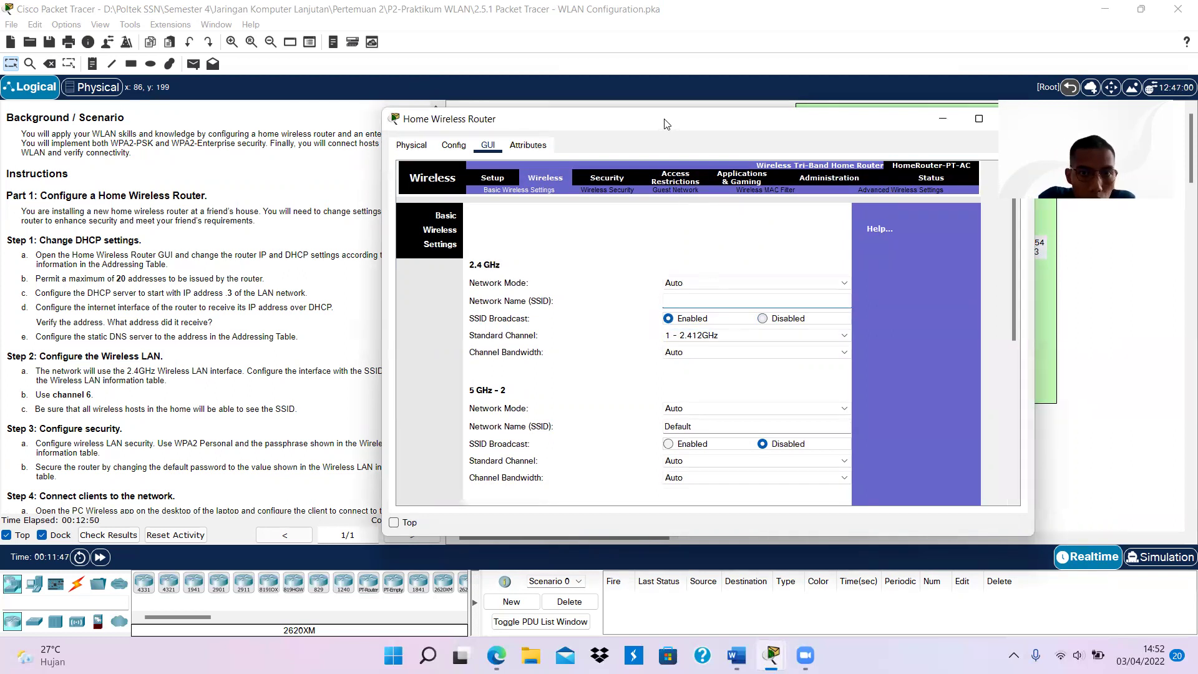
drag(690, 125, 761, 124)
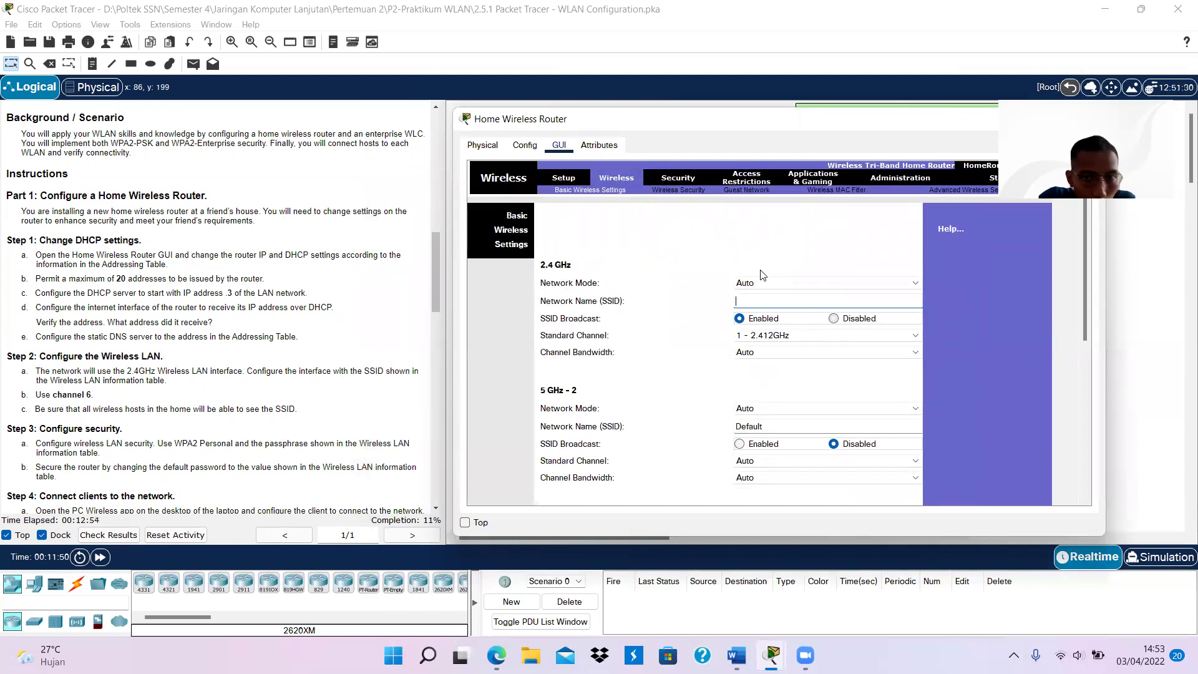
text(H)
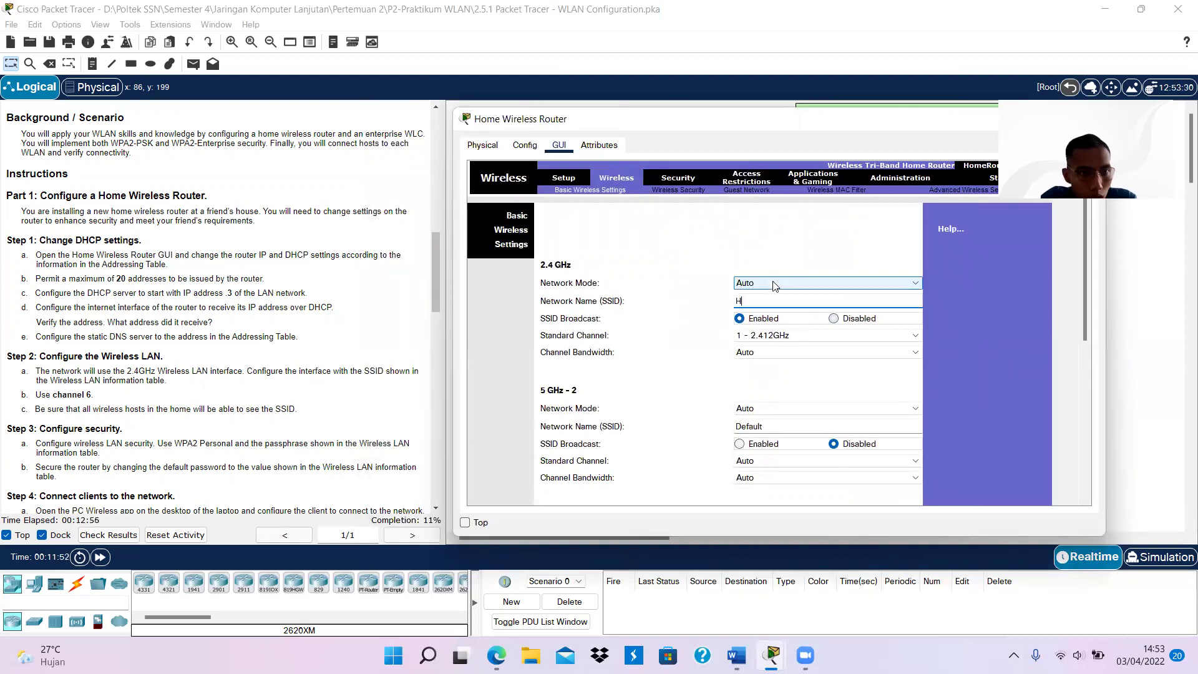
text(omeSSID)
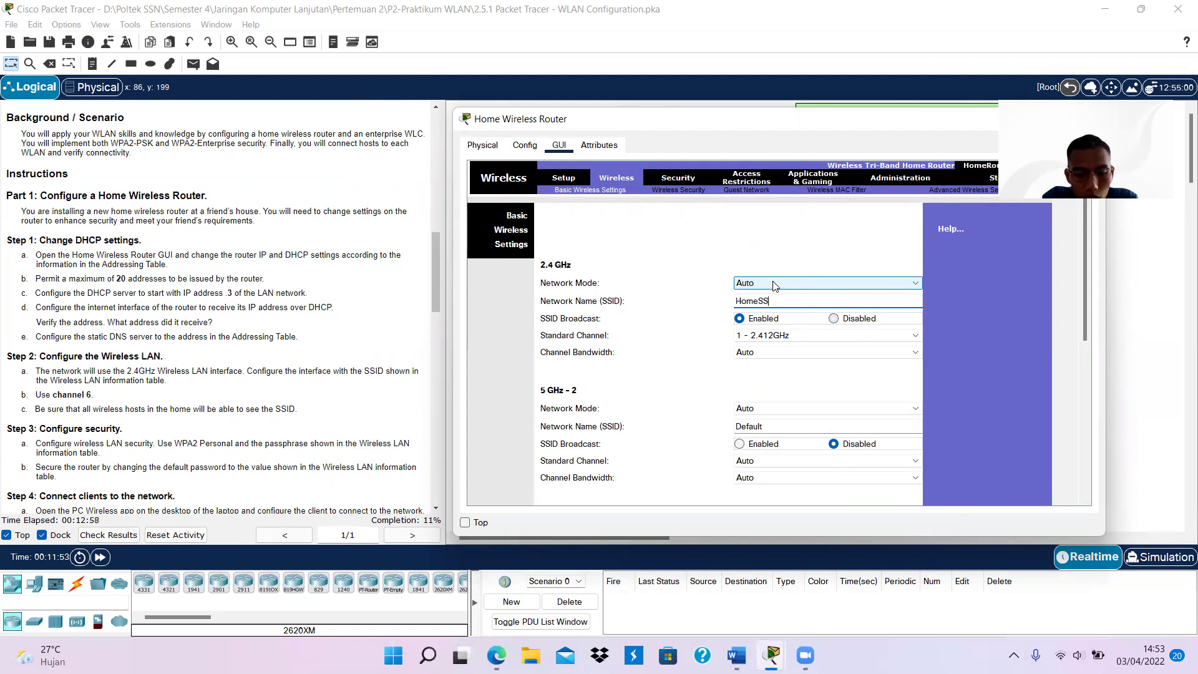
click(769, 338)
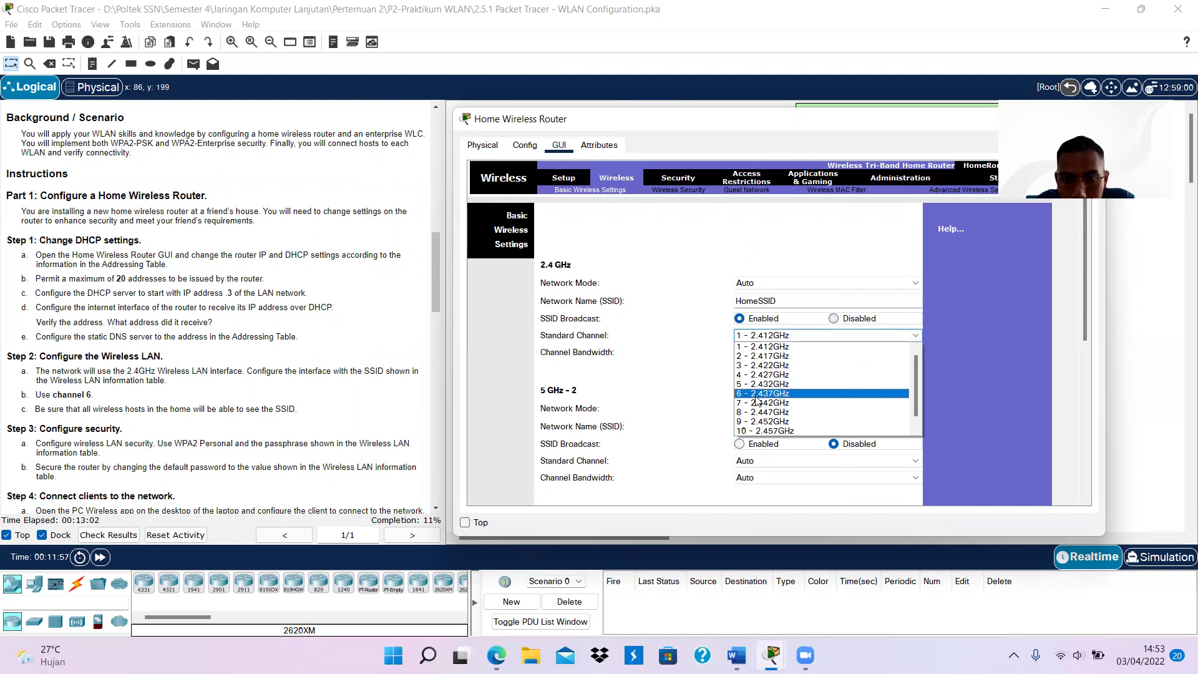
click(756, 394)
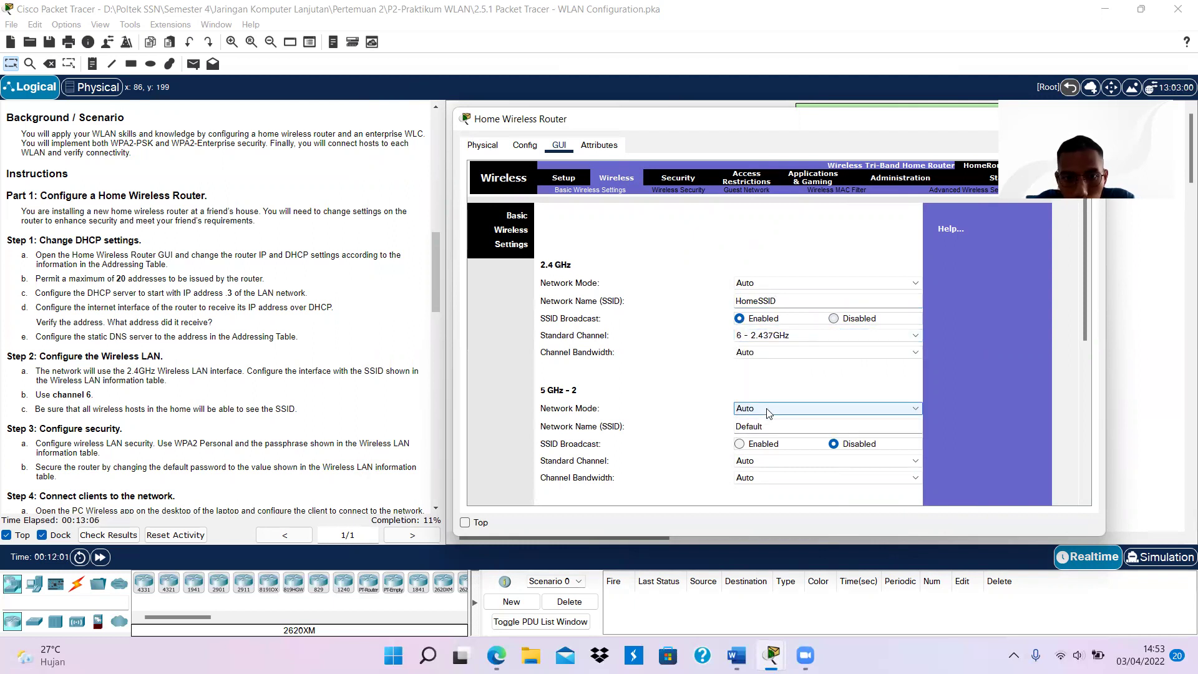
Set both 5 GHz Network Modes to Disabled and save the wireless settings.
click(767, 410)
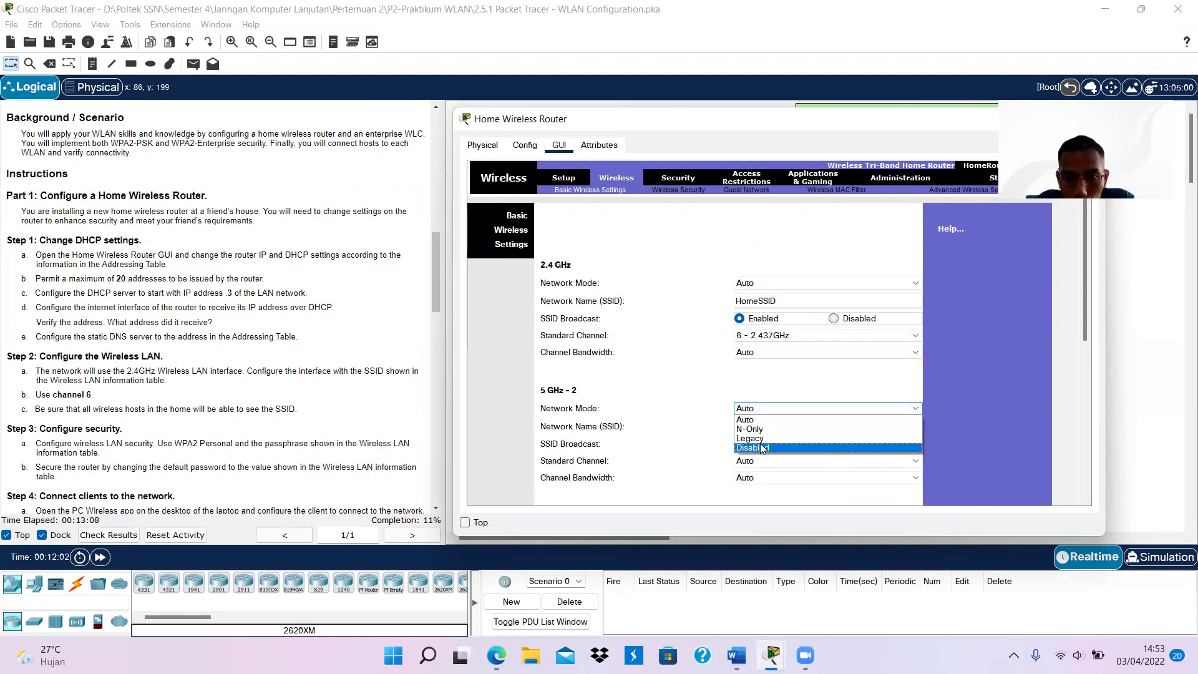
click(761, 447)
scroll(689, 374, down, 3)
click(753, 367)
click(756, 403)
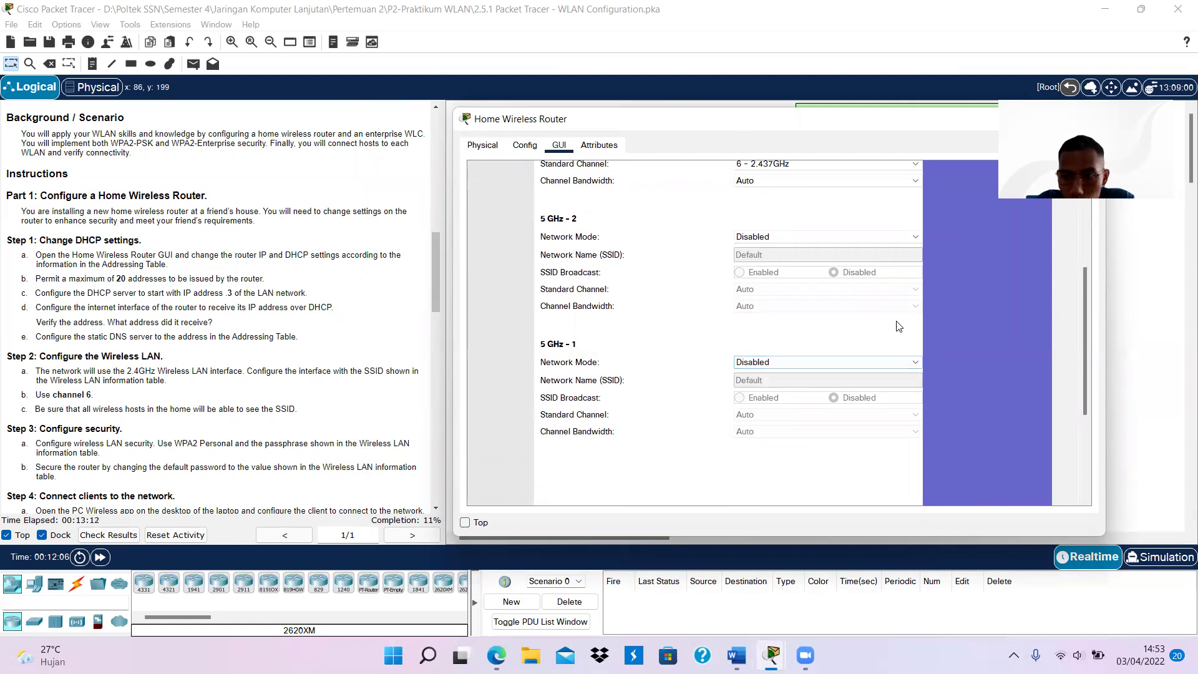
scroll(898, 326, down, 5)
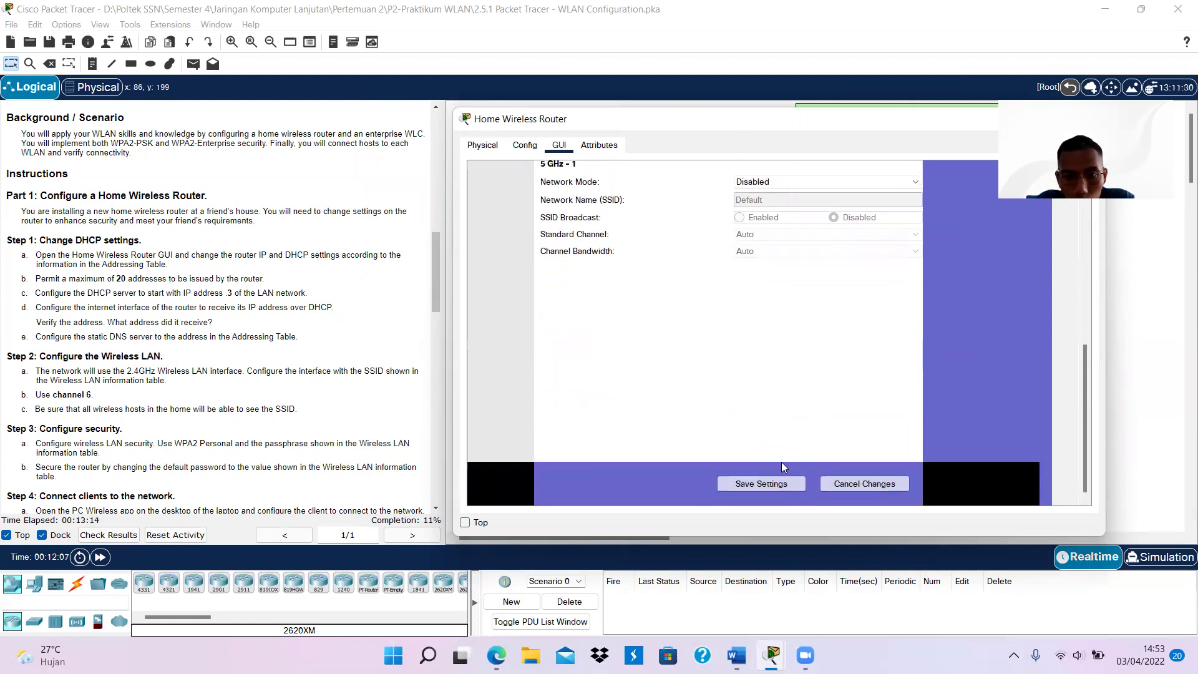
click(762, 485)
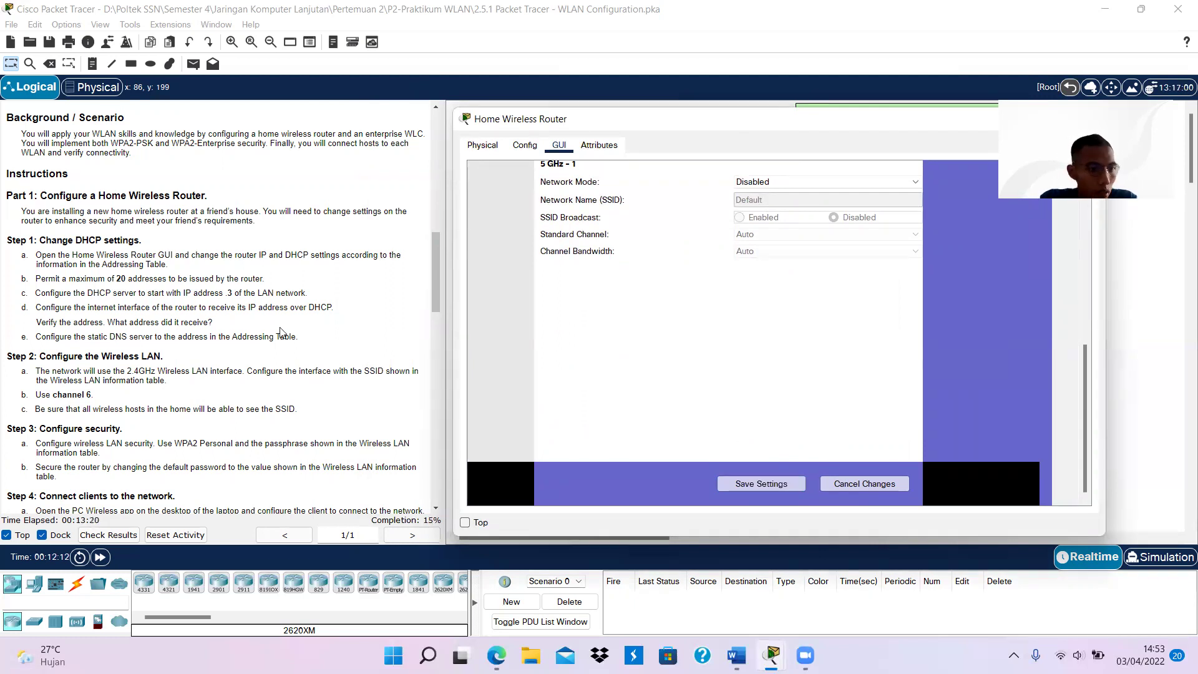
scroll(250, 334, down, 5)
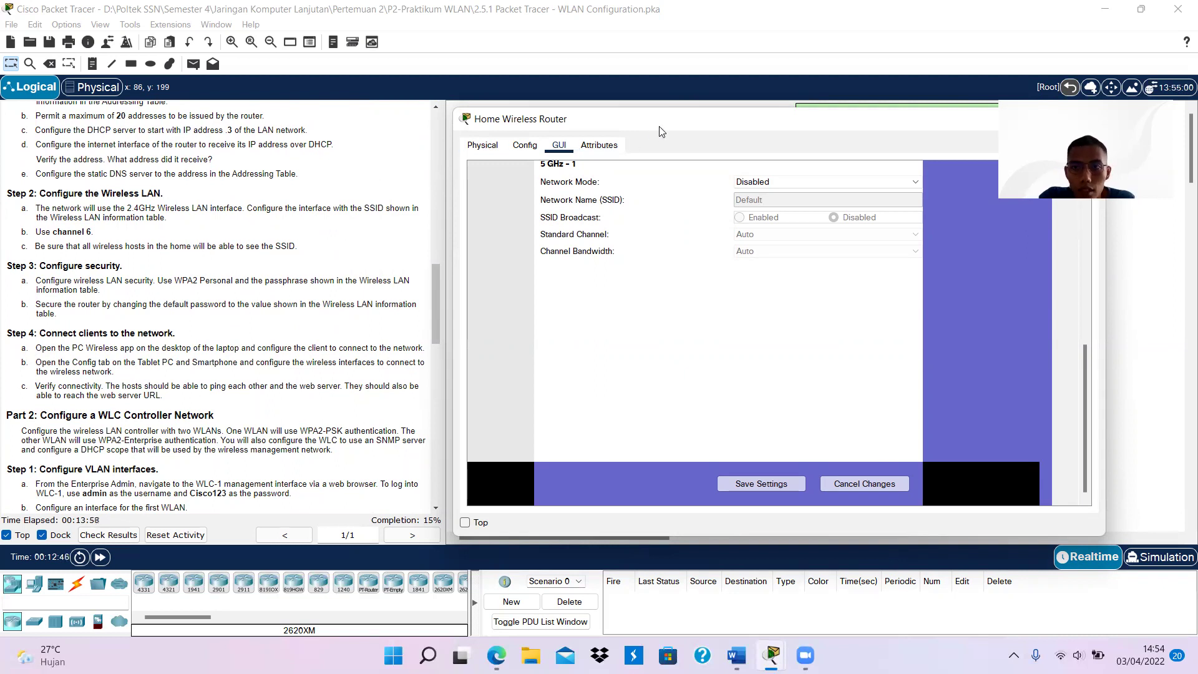
drag(659, 125, 524, 118)
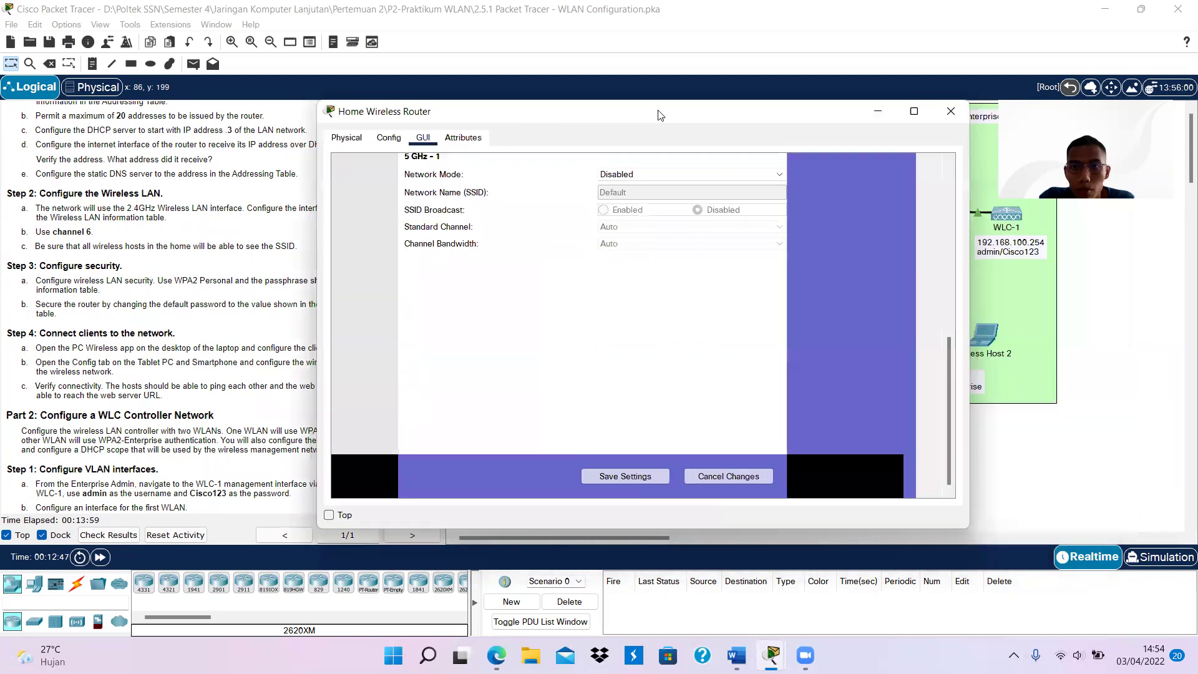
Connect the Laptop to HomeSSID through its PC Wireless app after refreshing the network list.
click(950, 112)
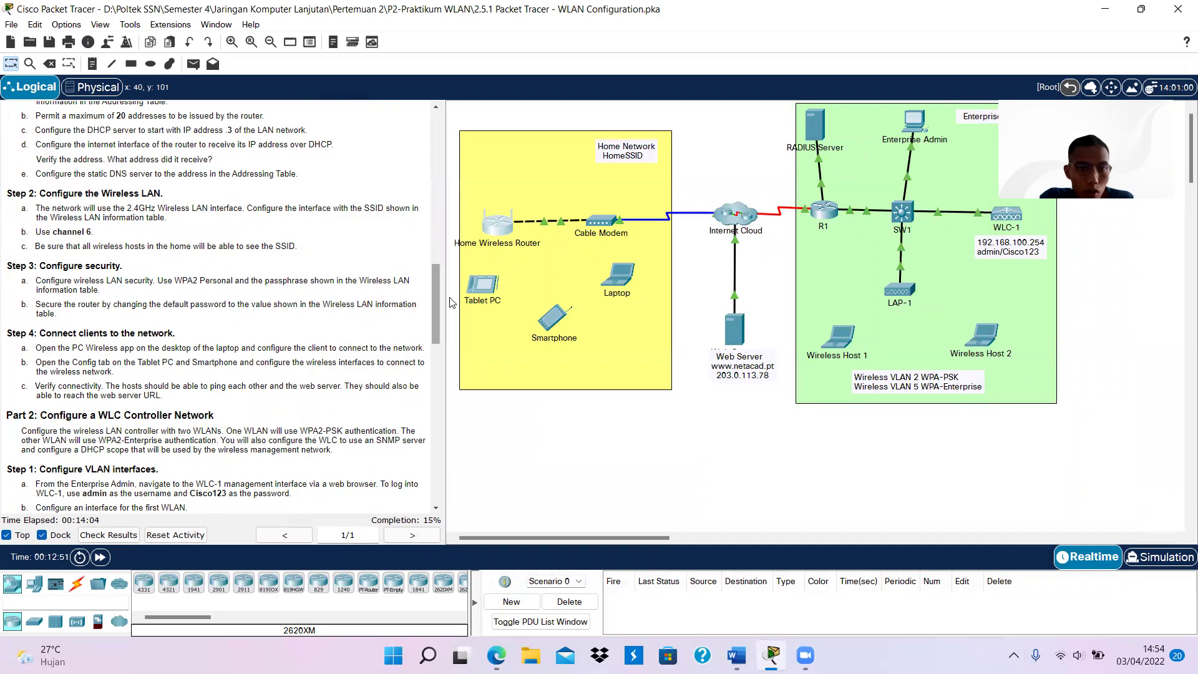
double_click(501, 293)
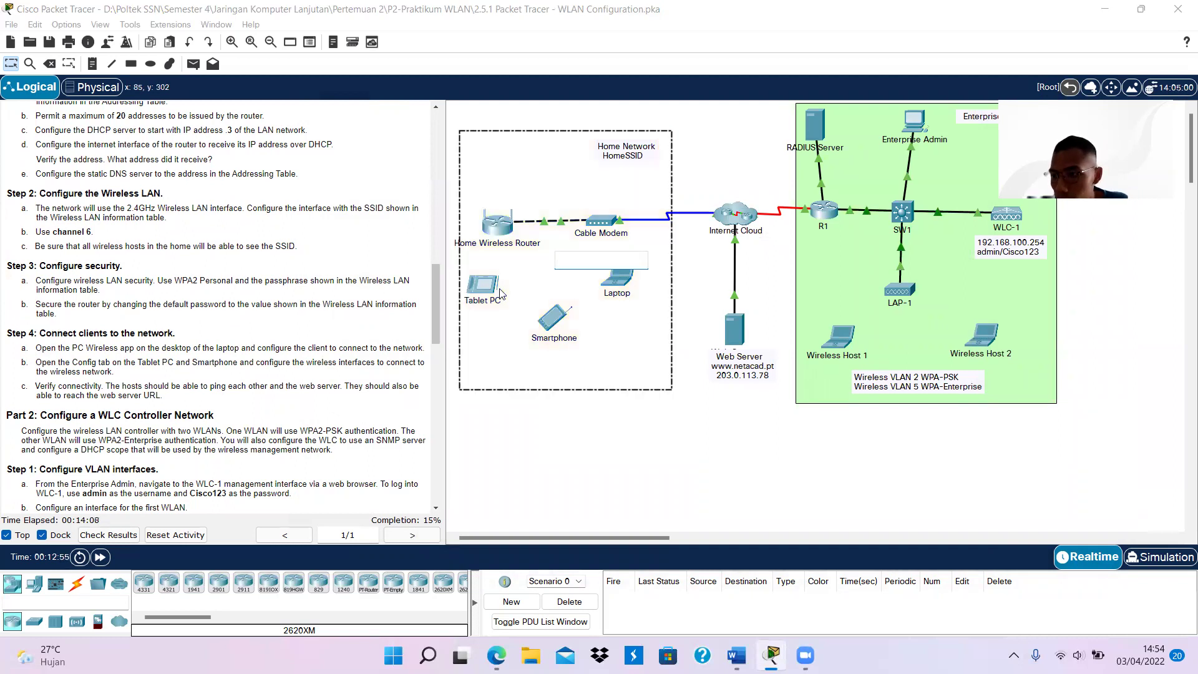
click(616, 282)
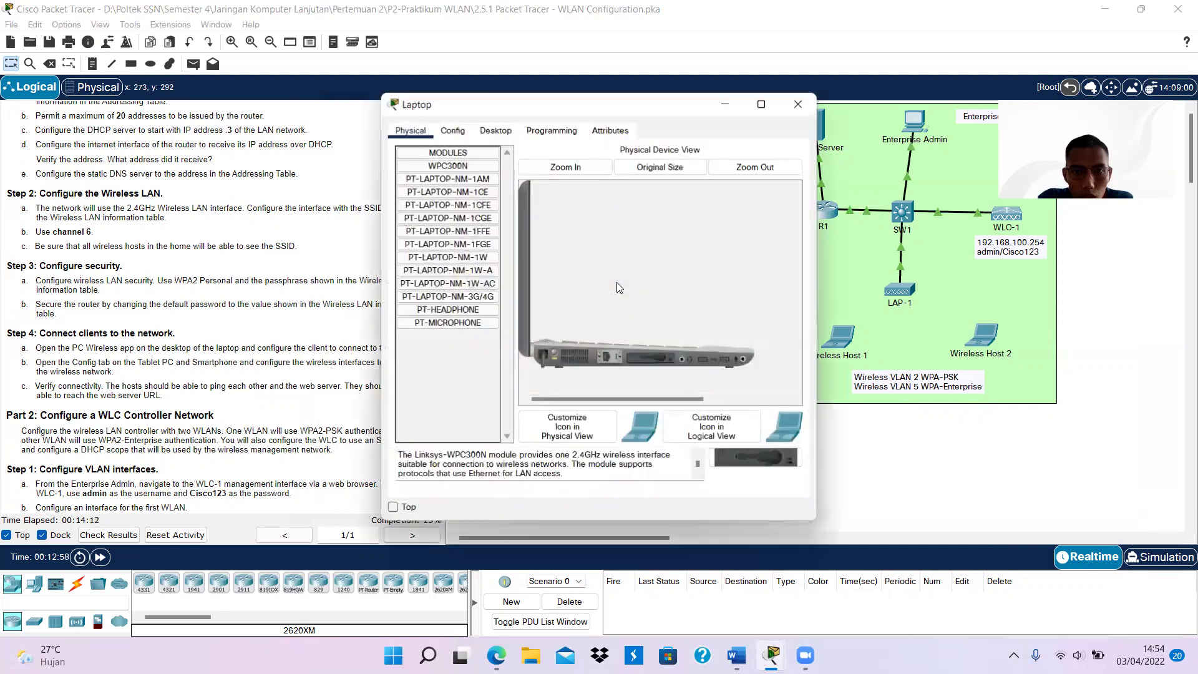
click(488, 130)
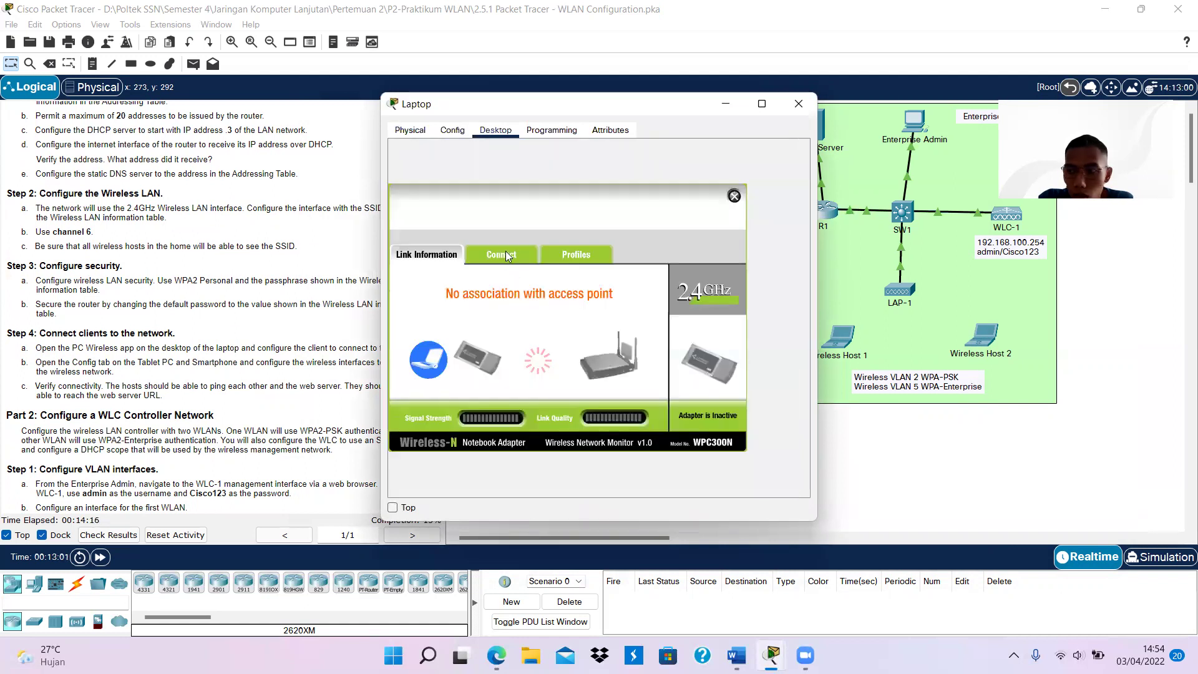
click(506, 255)
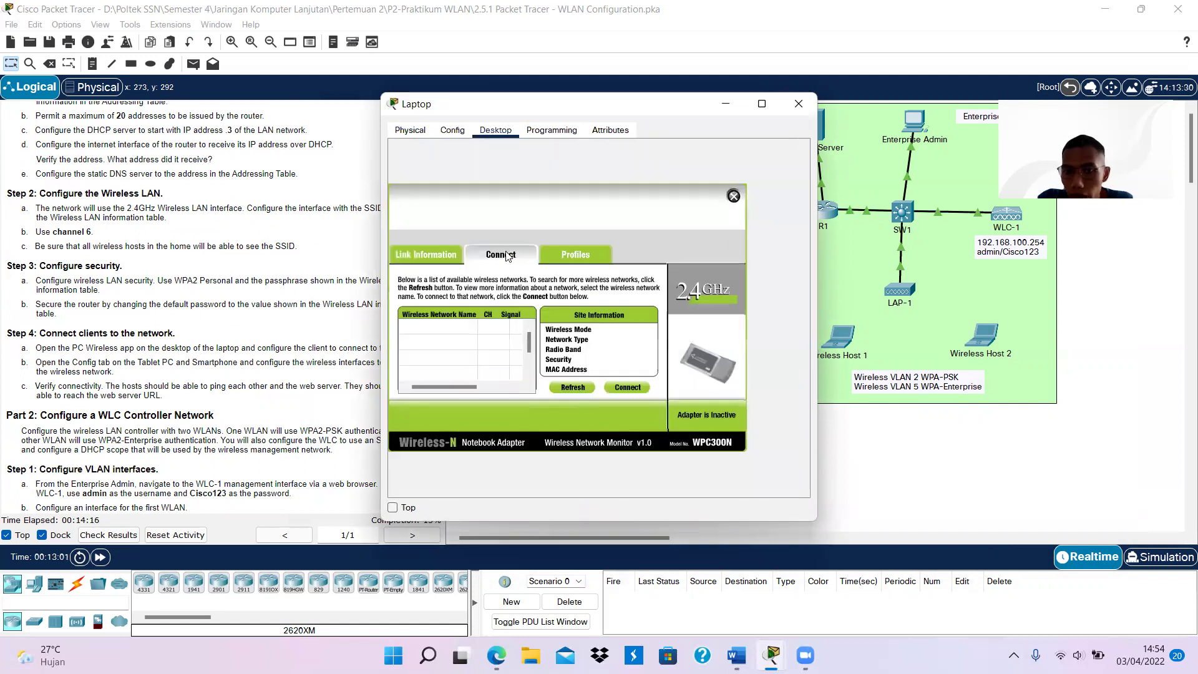
click(579, 389)
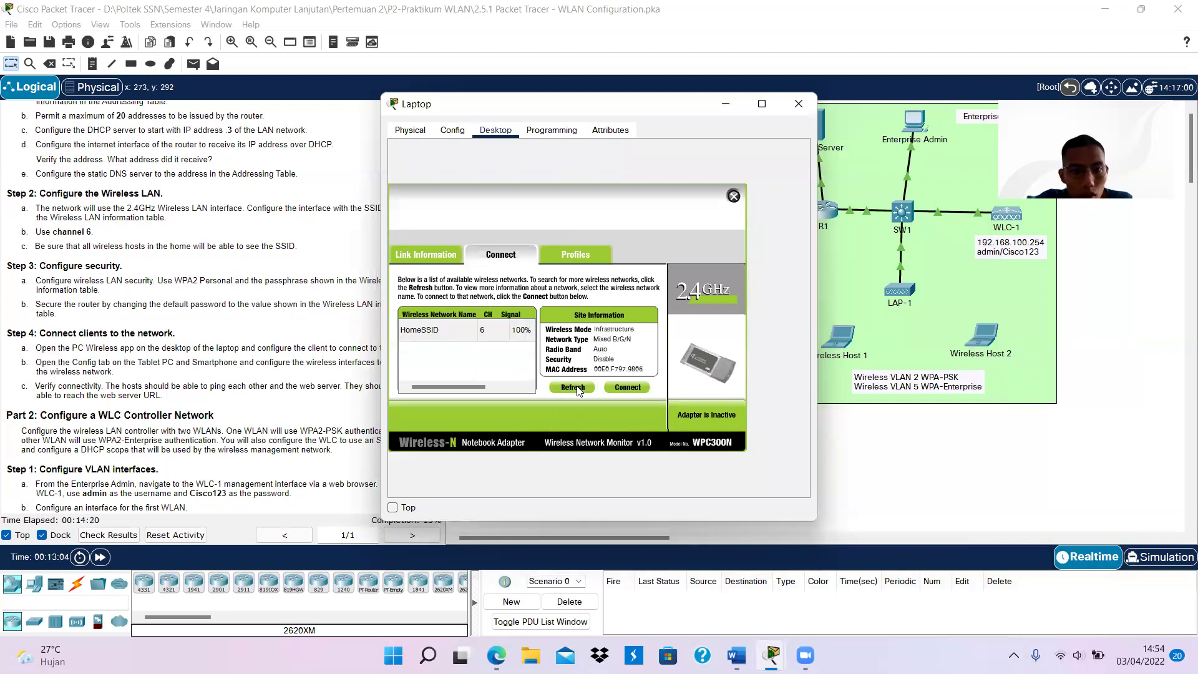
click(643, 386)
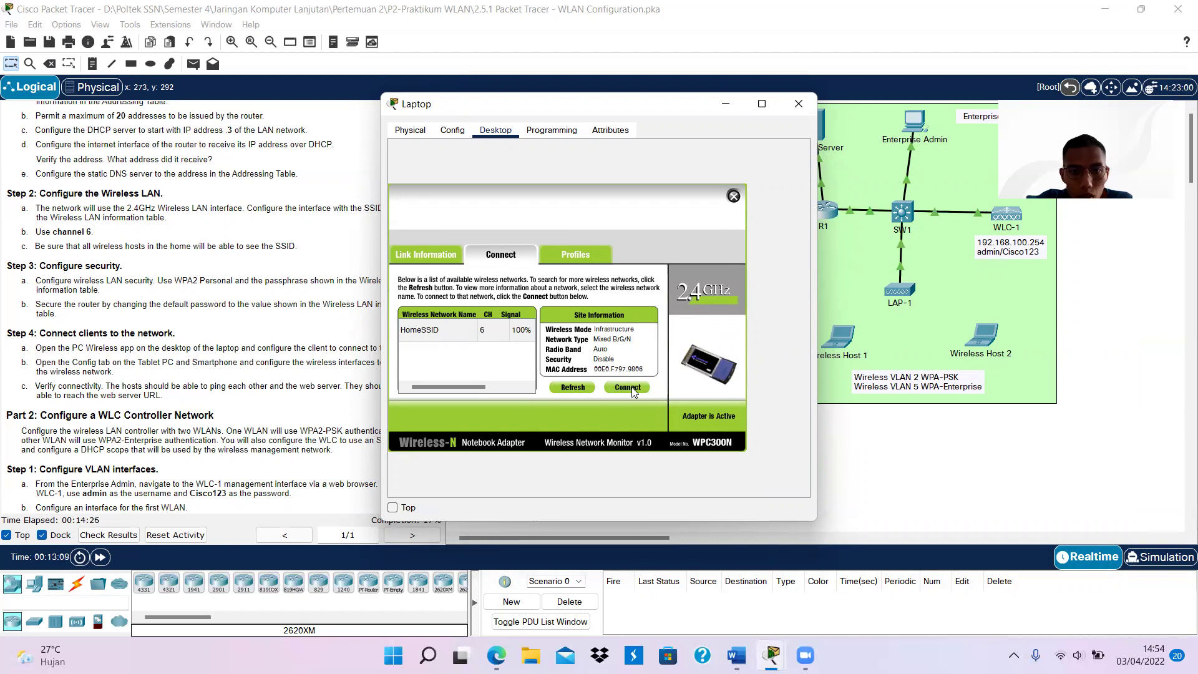
click(430, 253)
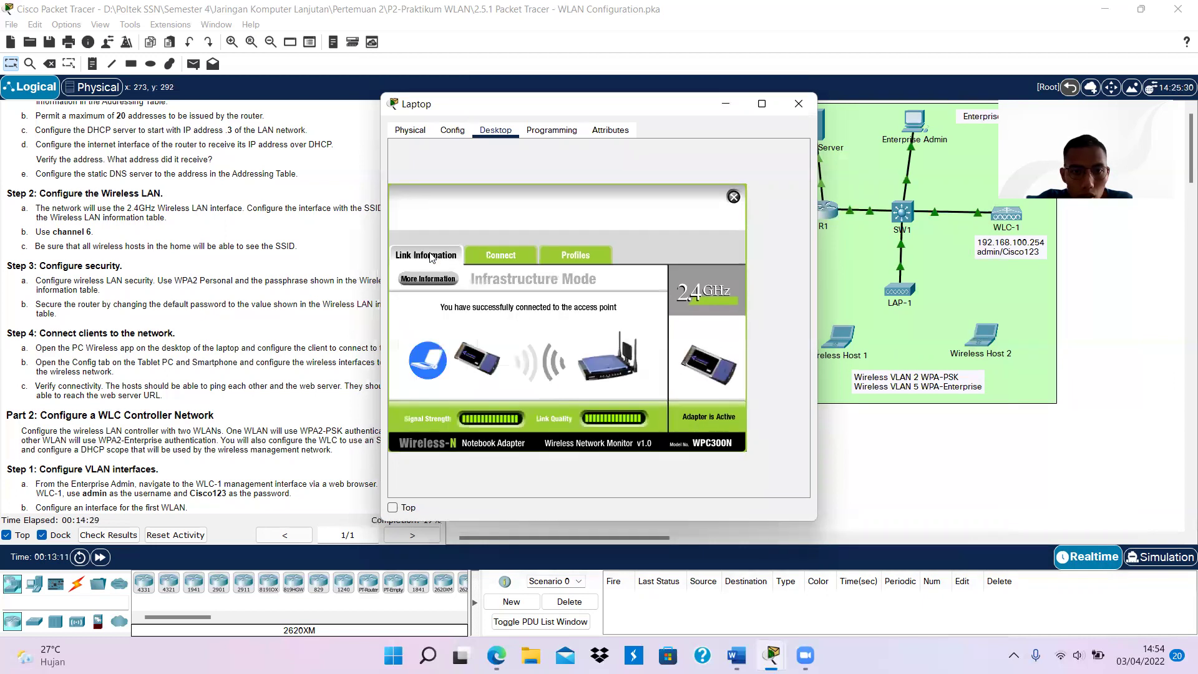
click(805, 107)
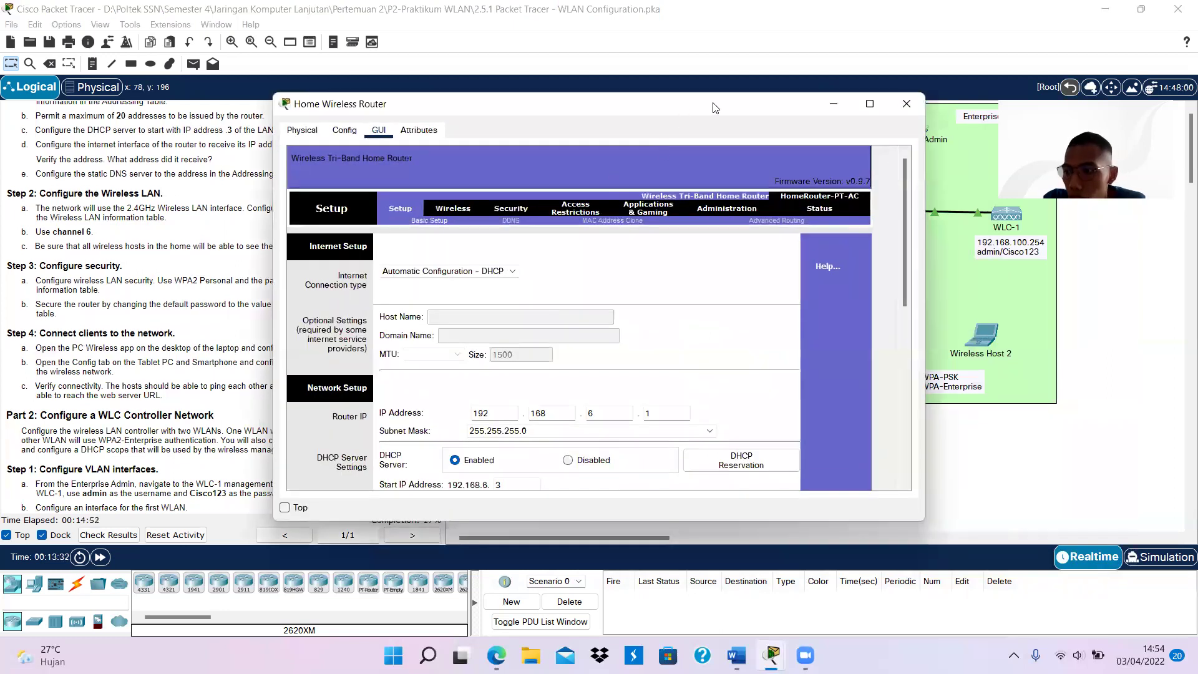
Set the router's 2.4 GHz wireless security mode to WPA2 Personal and enter the passphrase.
drag(716, 108, 828, 106)
click(567, 209)
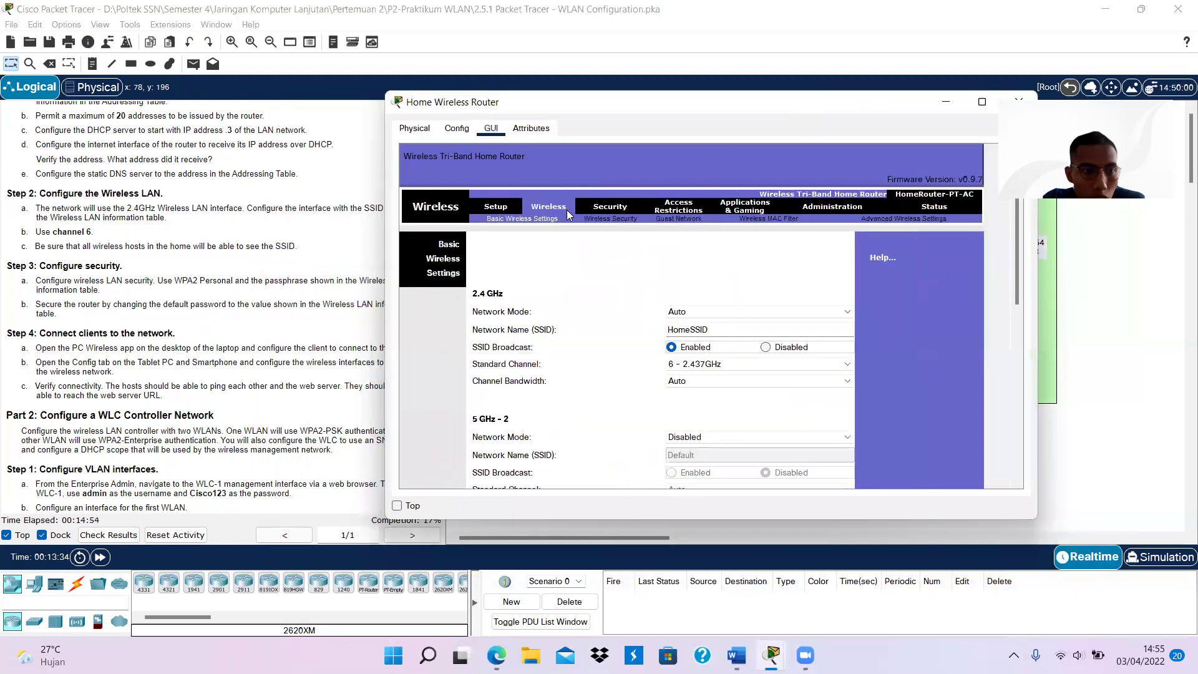
drag(699, 113, 752, 107)
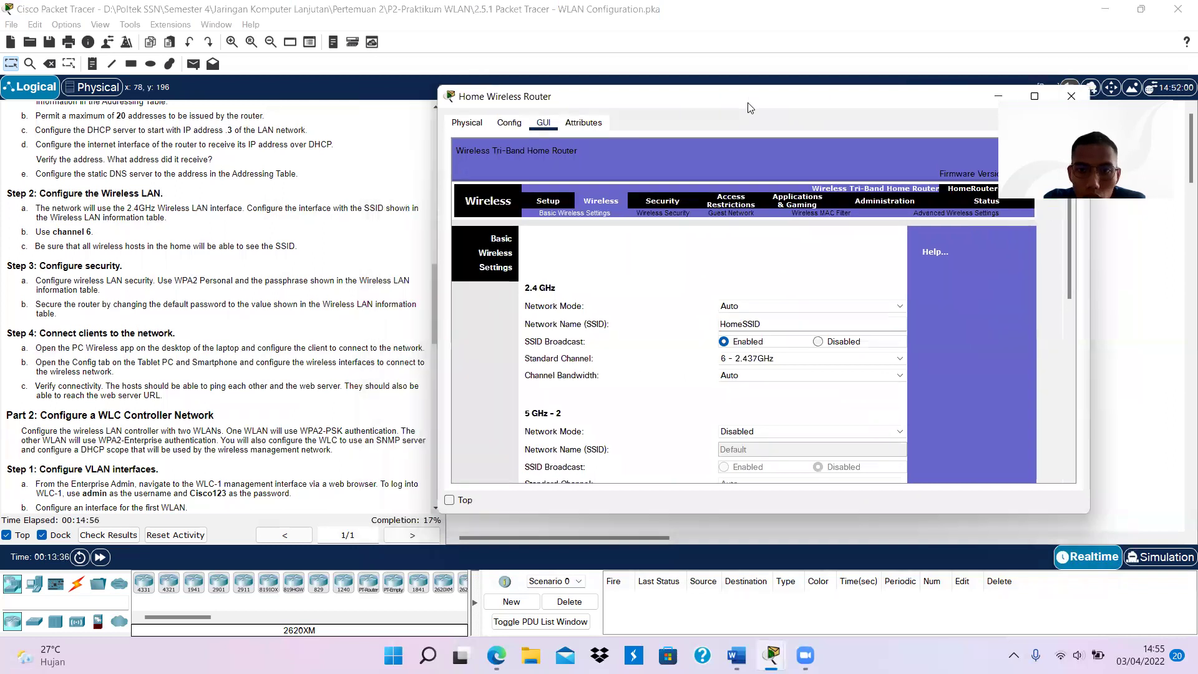
click(684, 213)
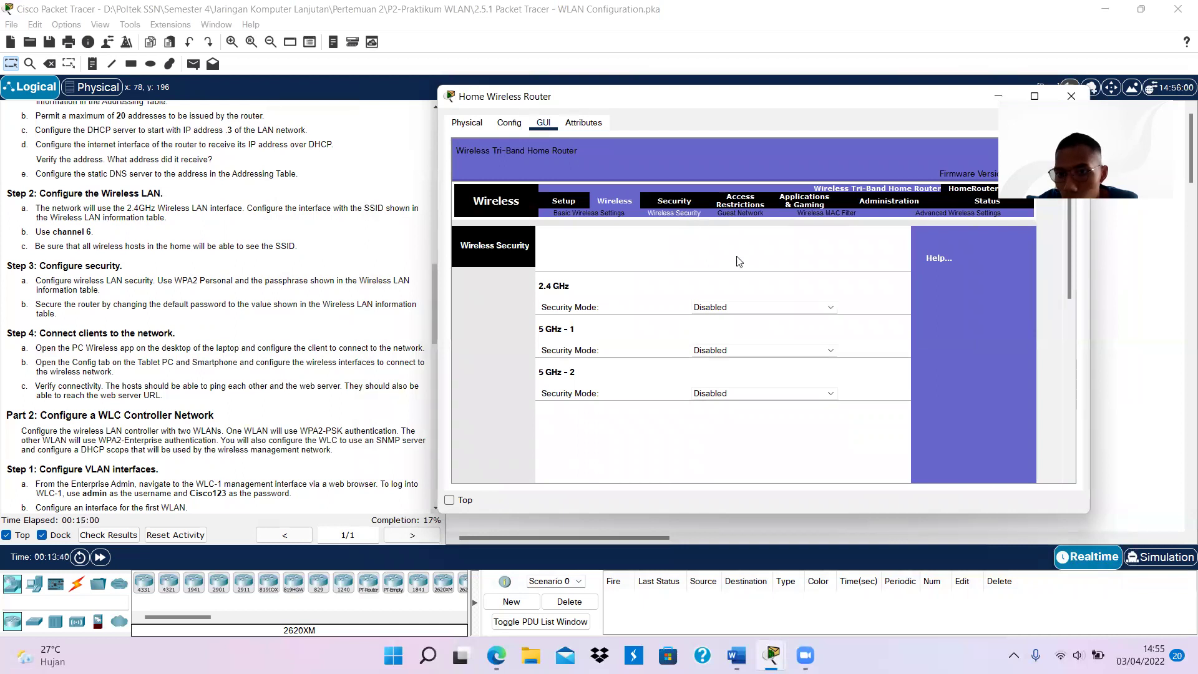
click(731, 308)
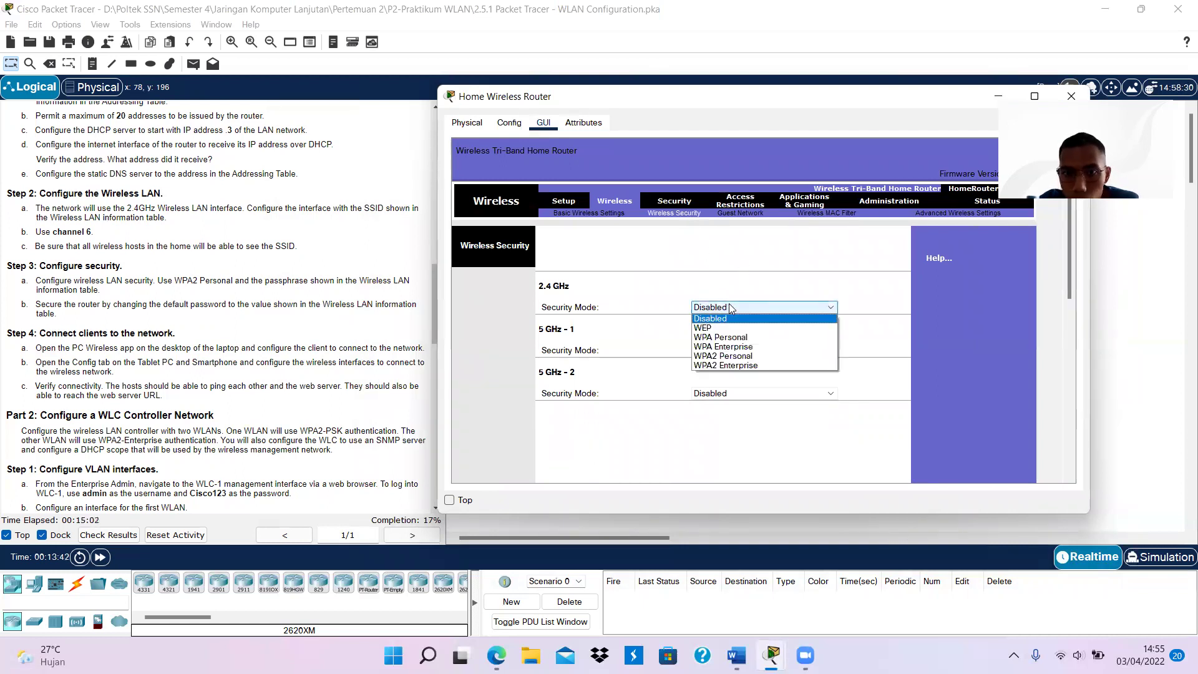
click(747, 357)
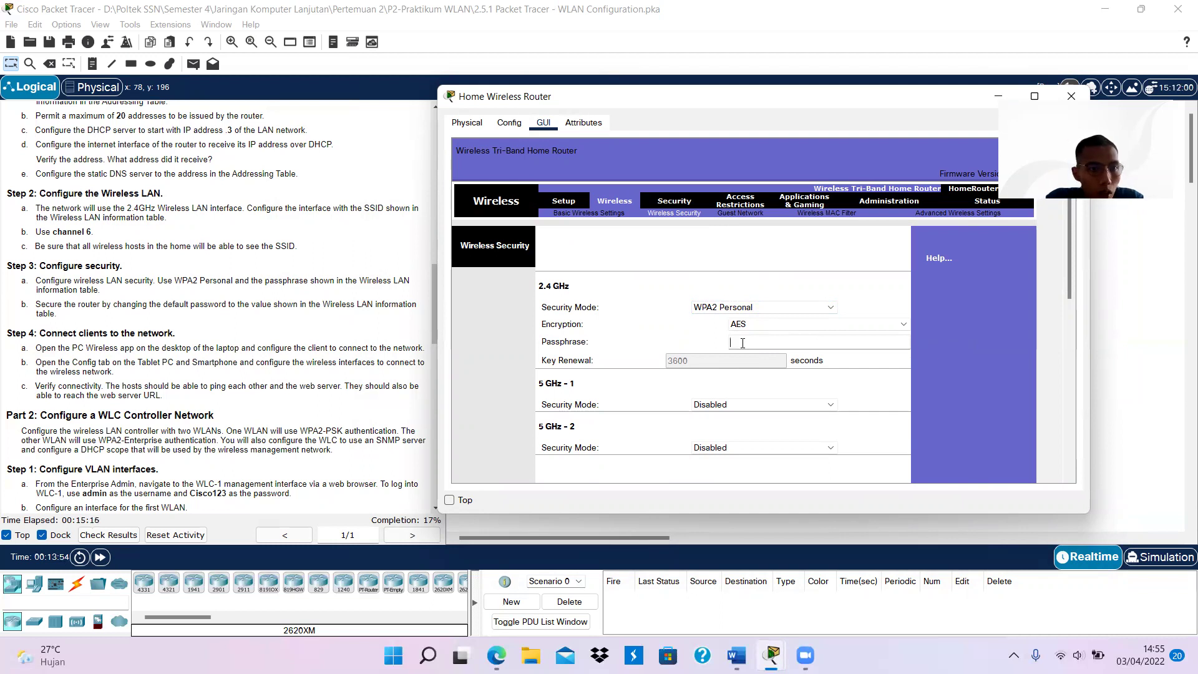
click(743, 343)
scroll(261, 243, up, 10)
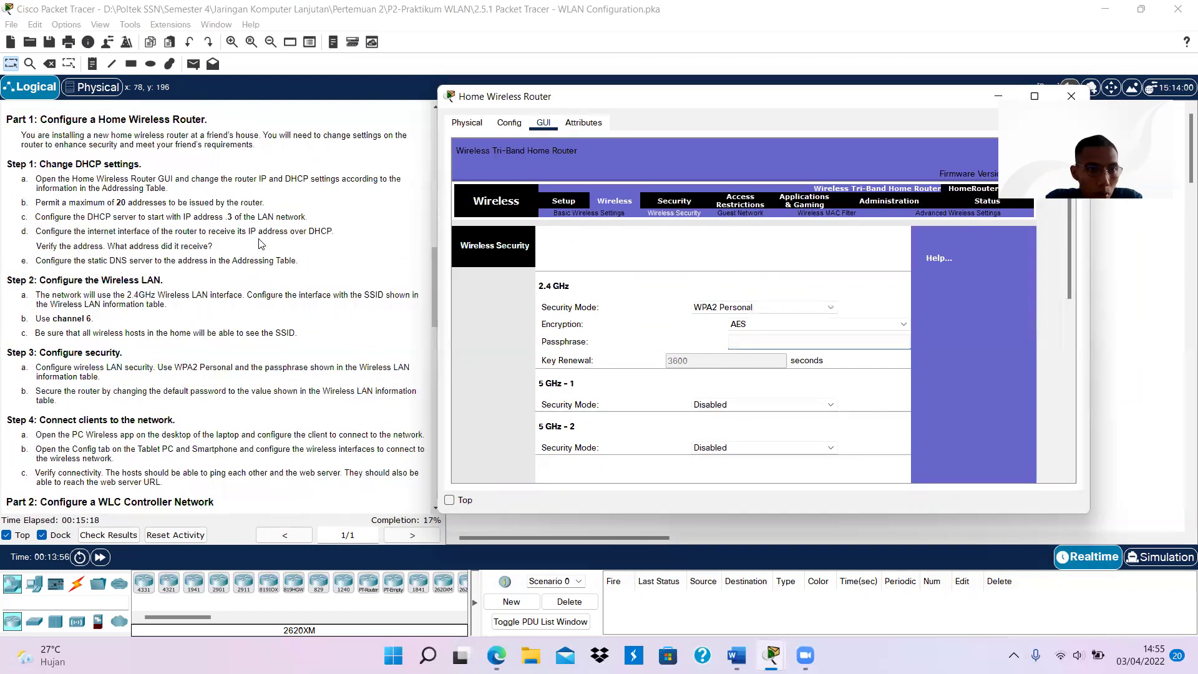
scroll(261, 243, up, 3)
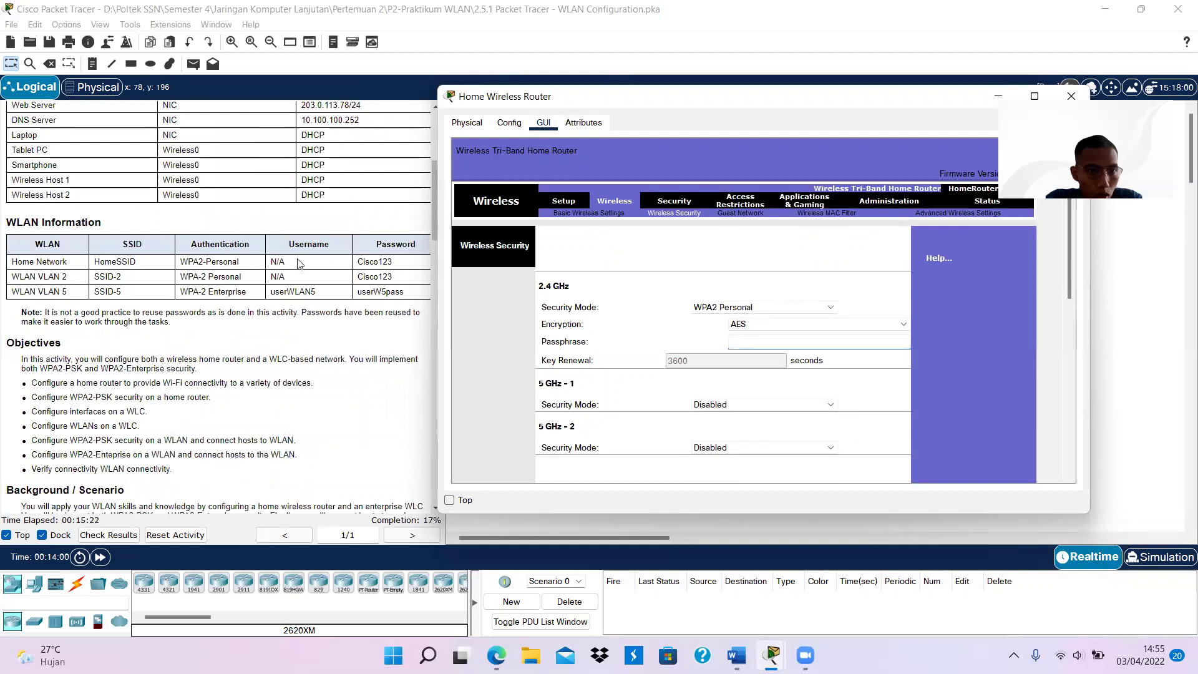
text(Cis)
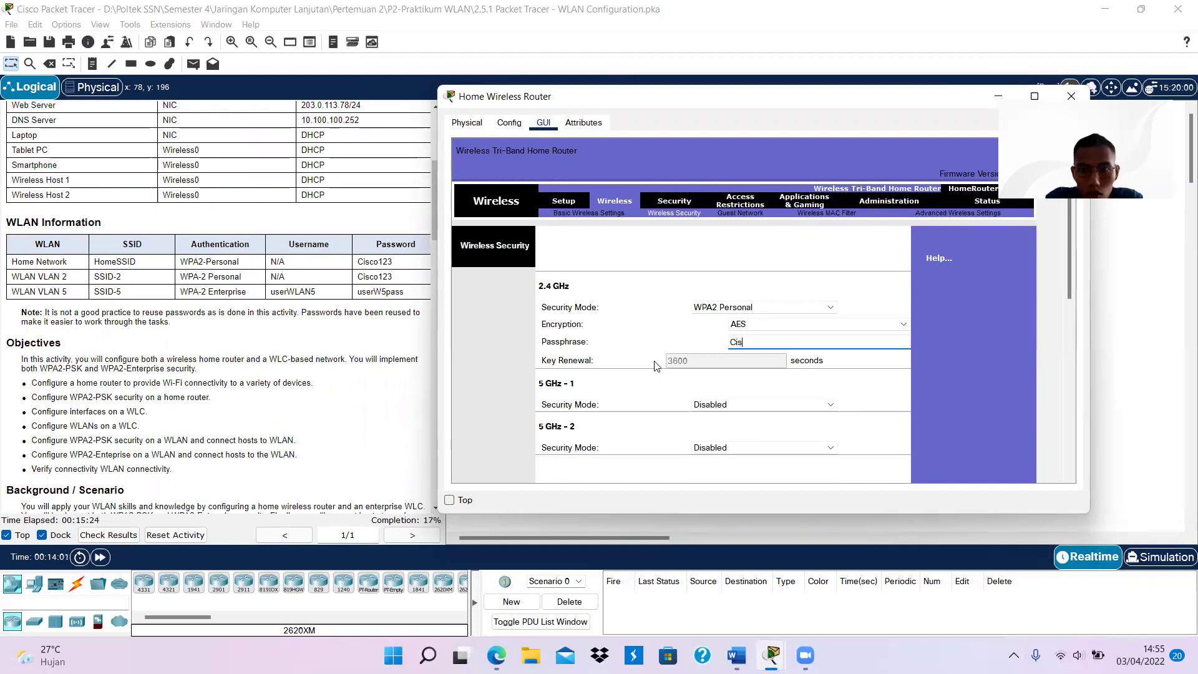
text(co123)
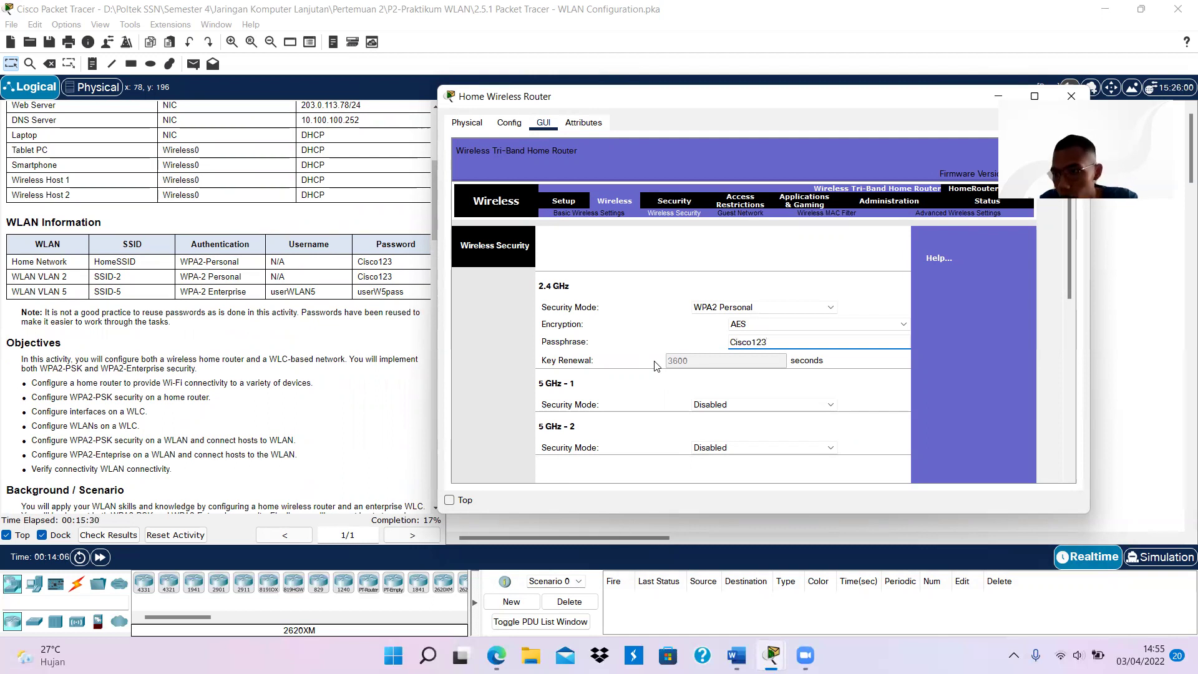
scroll(768, 405, down, 5)
scroll(789, 433, down, 2)
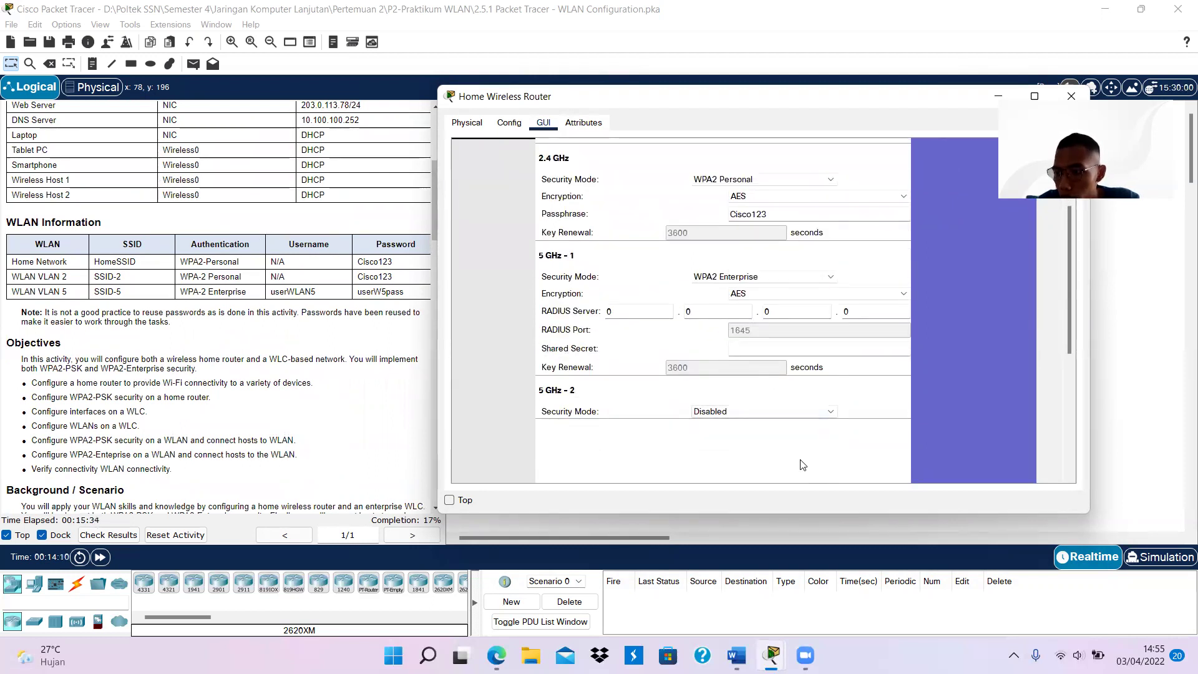
scroll(802, 465, up, 3)
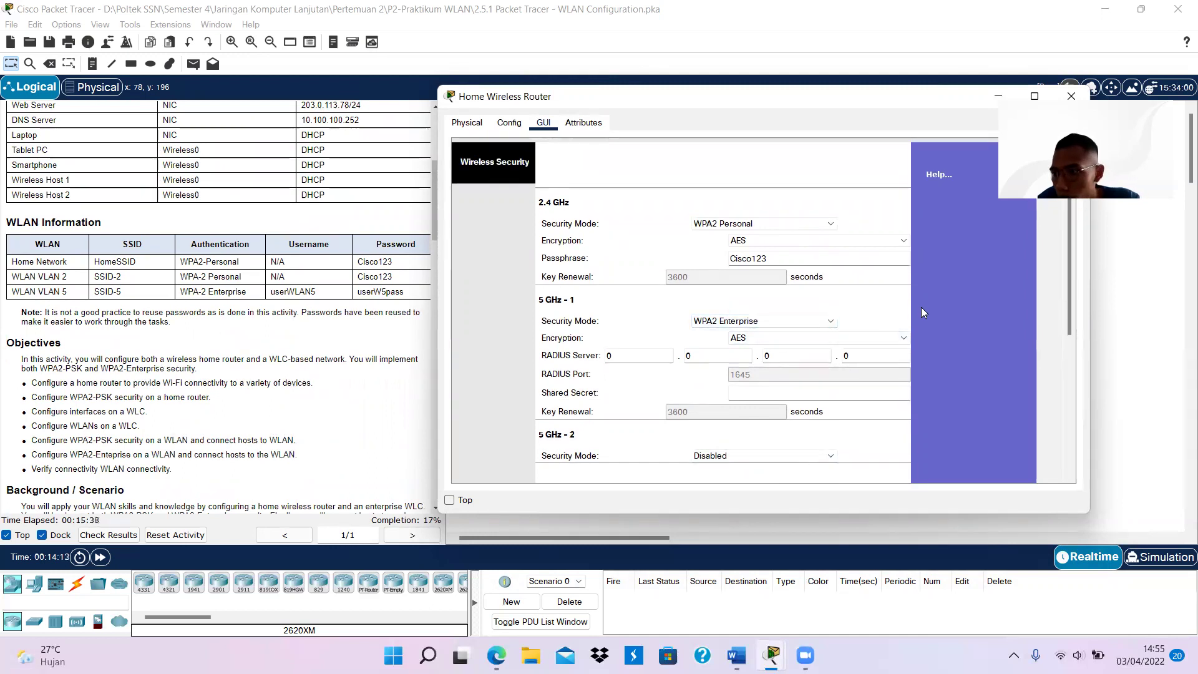
Keep 5 GHz-1 security Disabled, use AES encryption for 2.4 GHz, and save the settings.
click(809, 320)
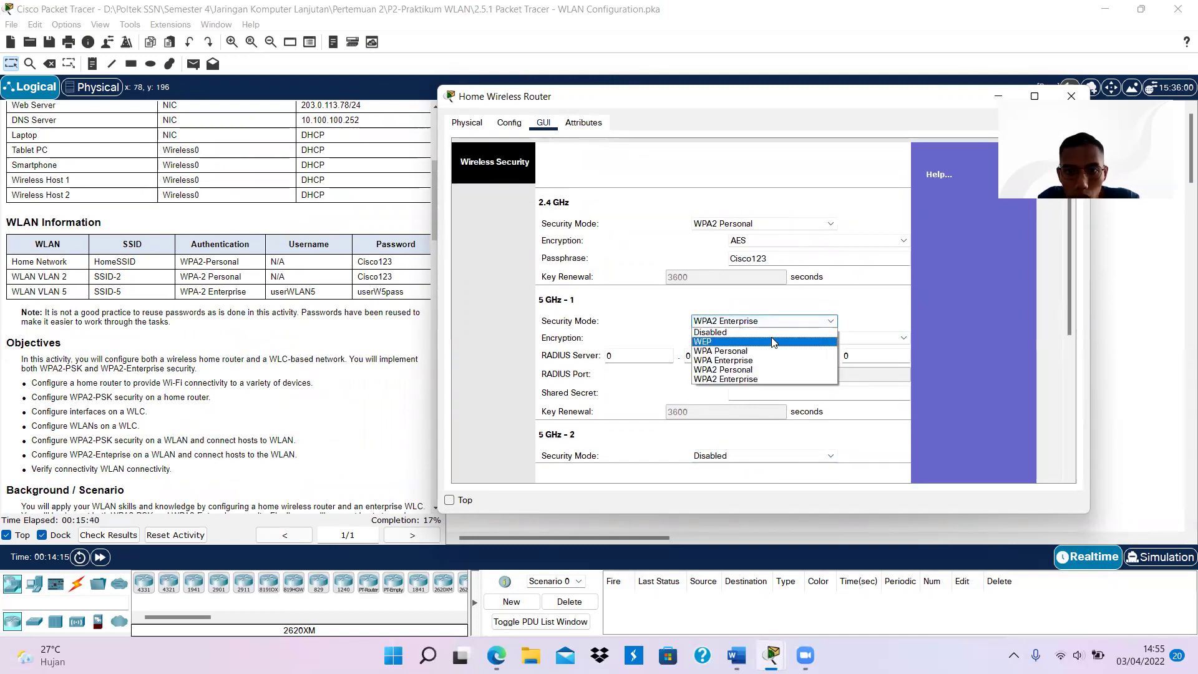
click(774, 333)
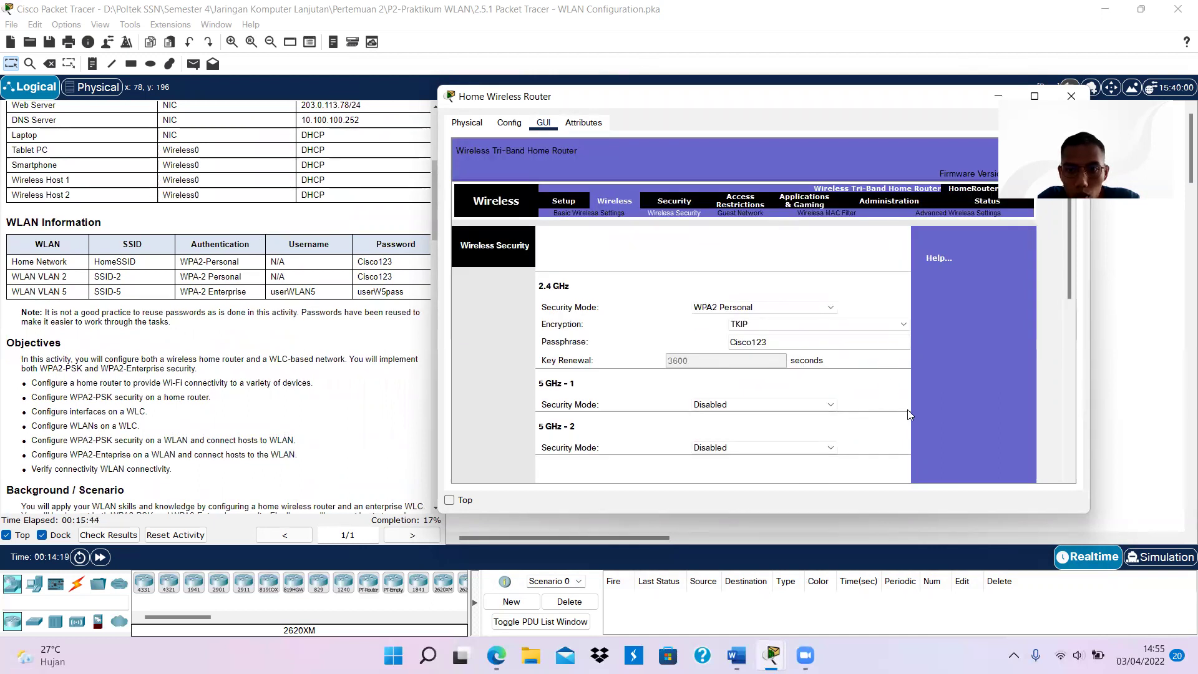
scroll(907, 410, down, 2)
click(839, 238)
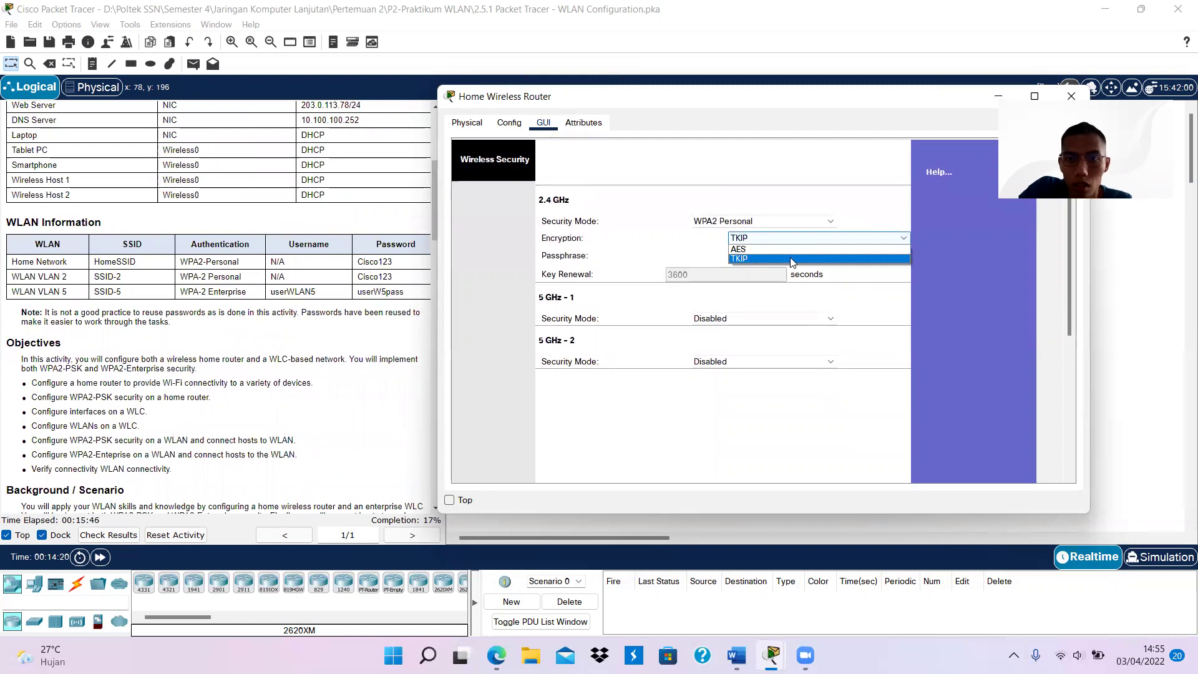
click(791, 249)
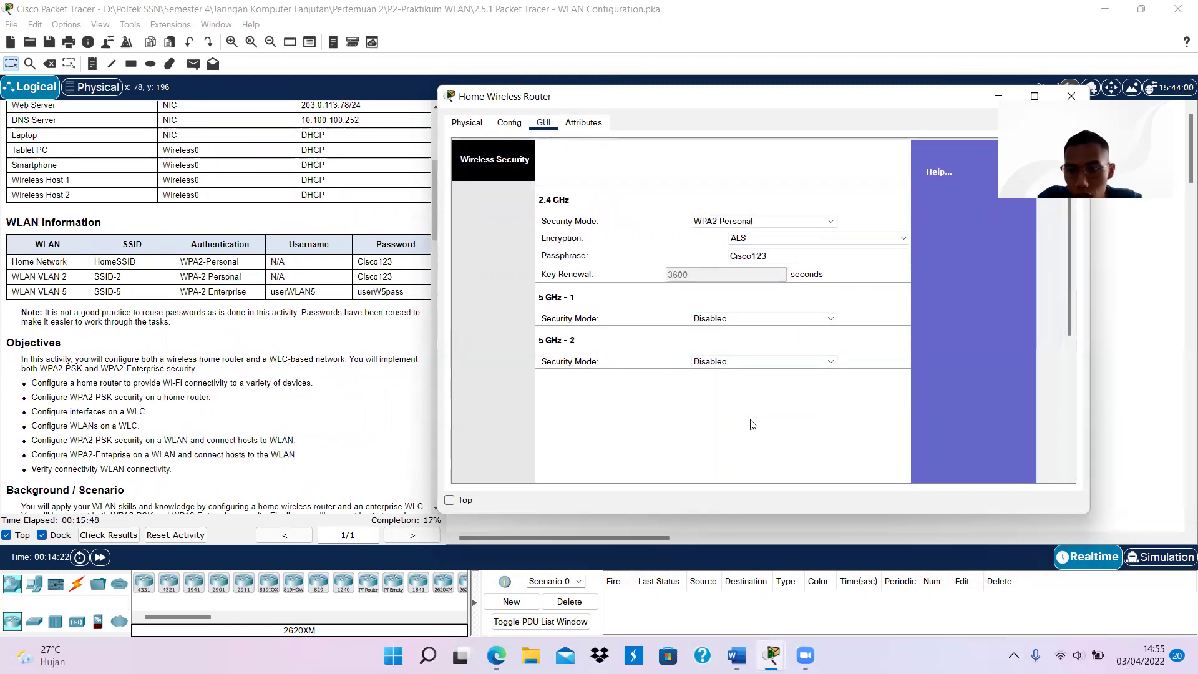
scroll(753, 426, down, 3)
scroll(754, 426, down, 2)
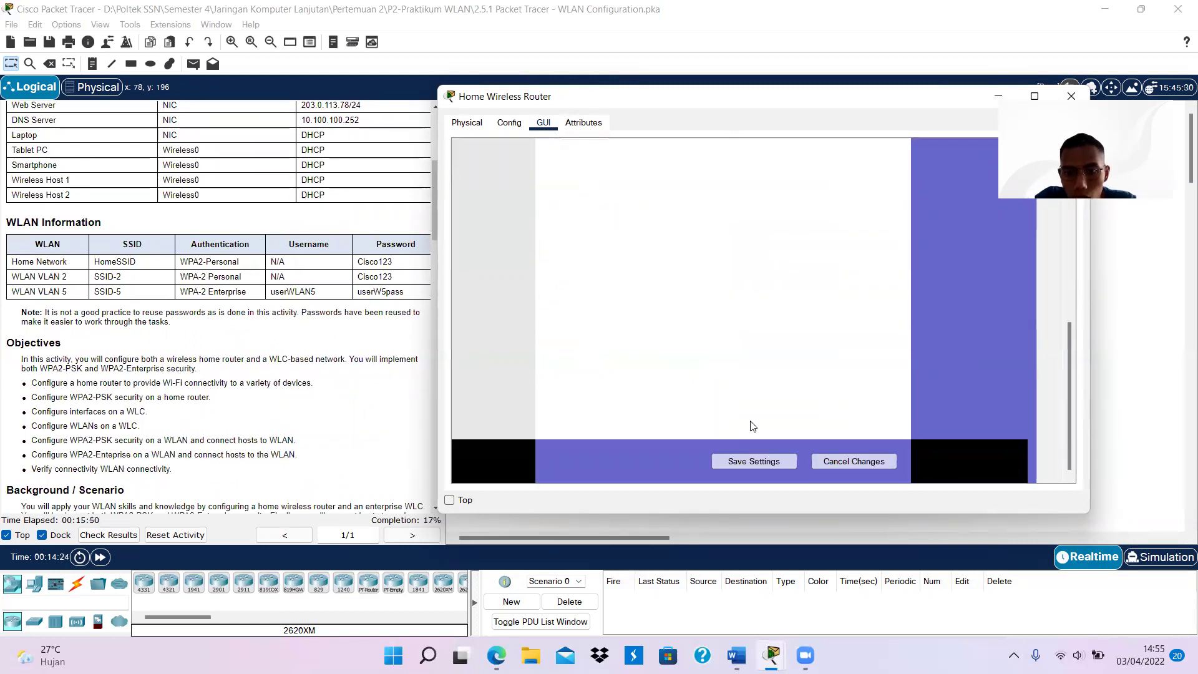
click(750, 465)
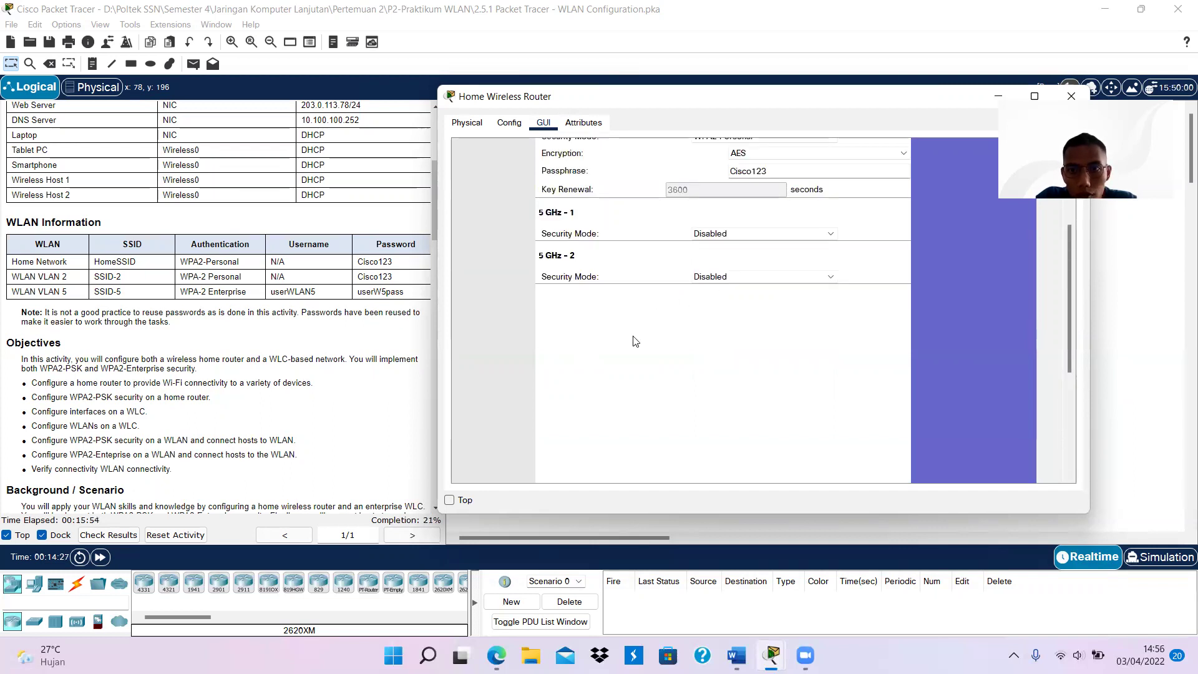
scroll(636, 341, up, 3)
scroll(635, 340, up, 1)
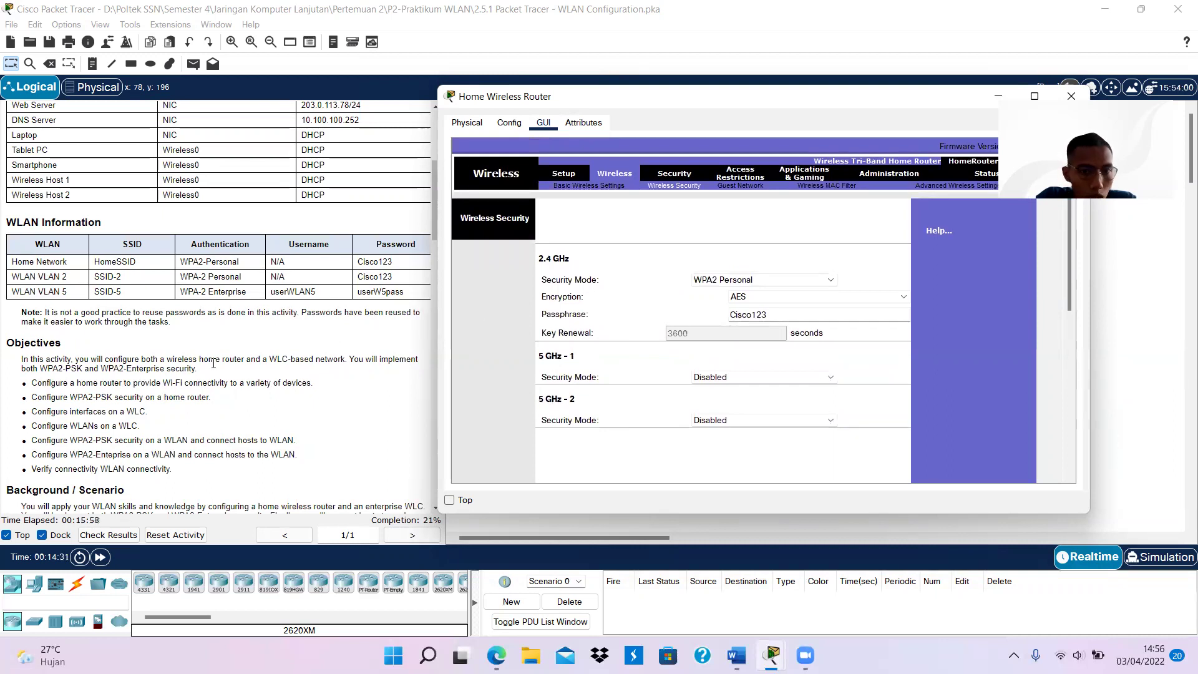
scroll(214, 364, down, 3)
scroll(214, 363, down, 15)
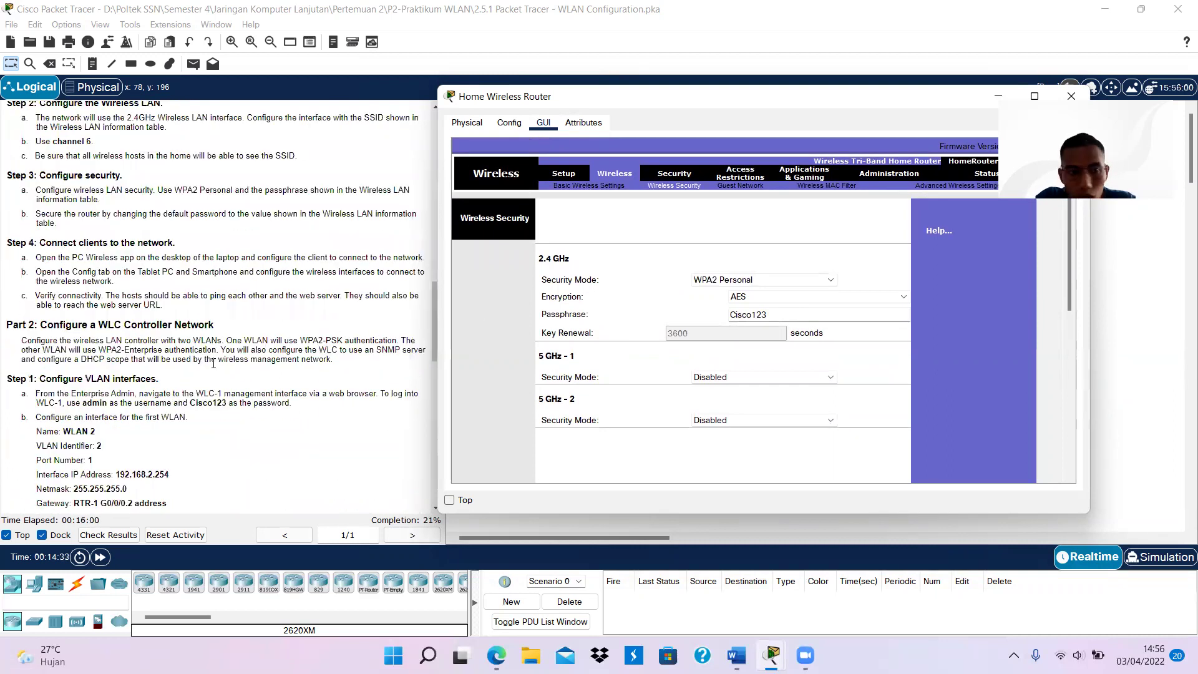
scroll(213, 363, down, 4)
scroll(213, 363, up, 8)
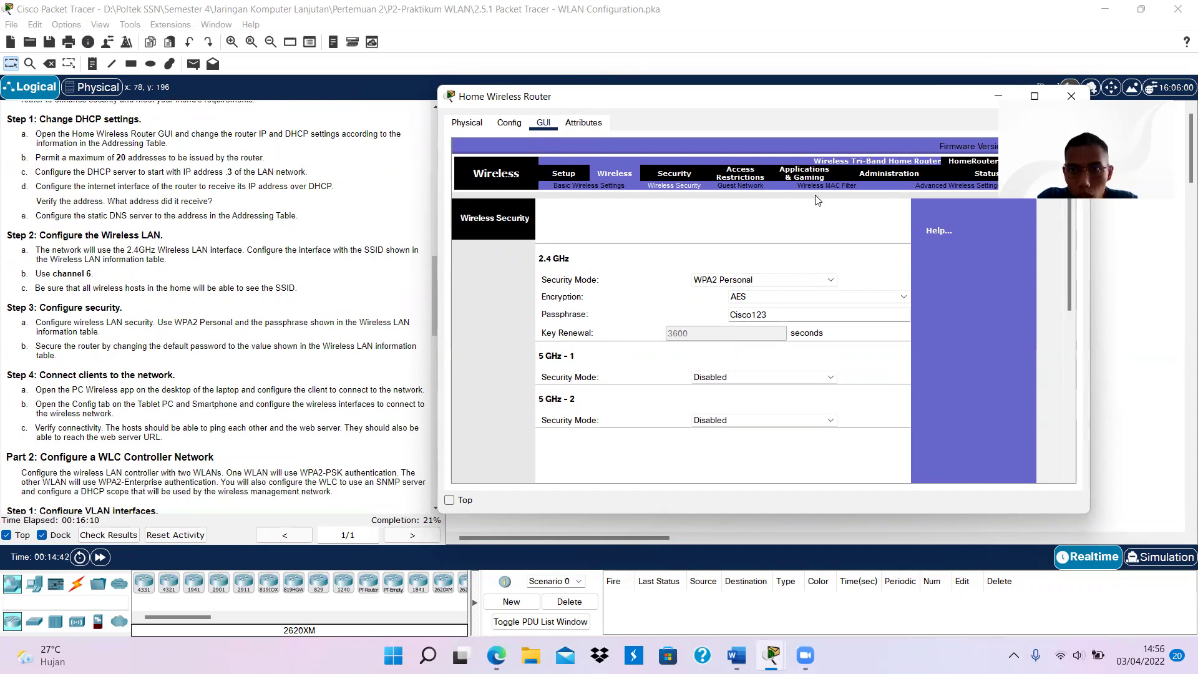
On Administration > Management, replace the Router Password and its confirmation with the new password, then save.
click(886, 175)
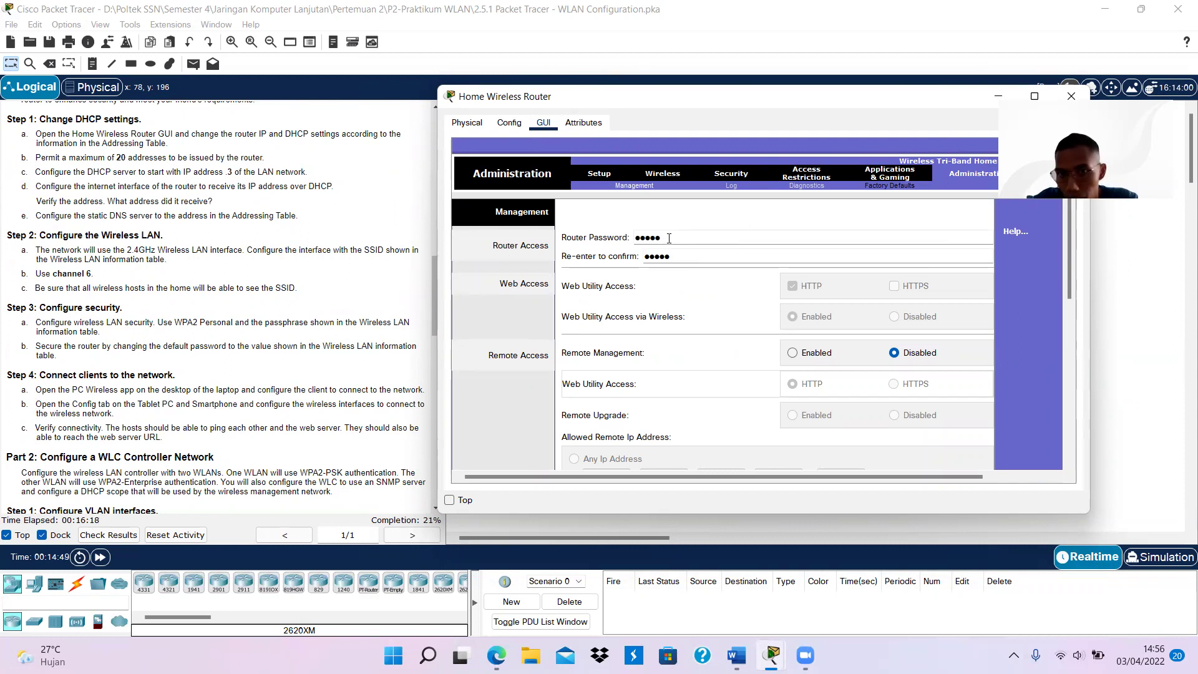
drag(669, 239, 623, 242)
text(Cisco123)
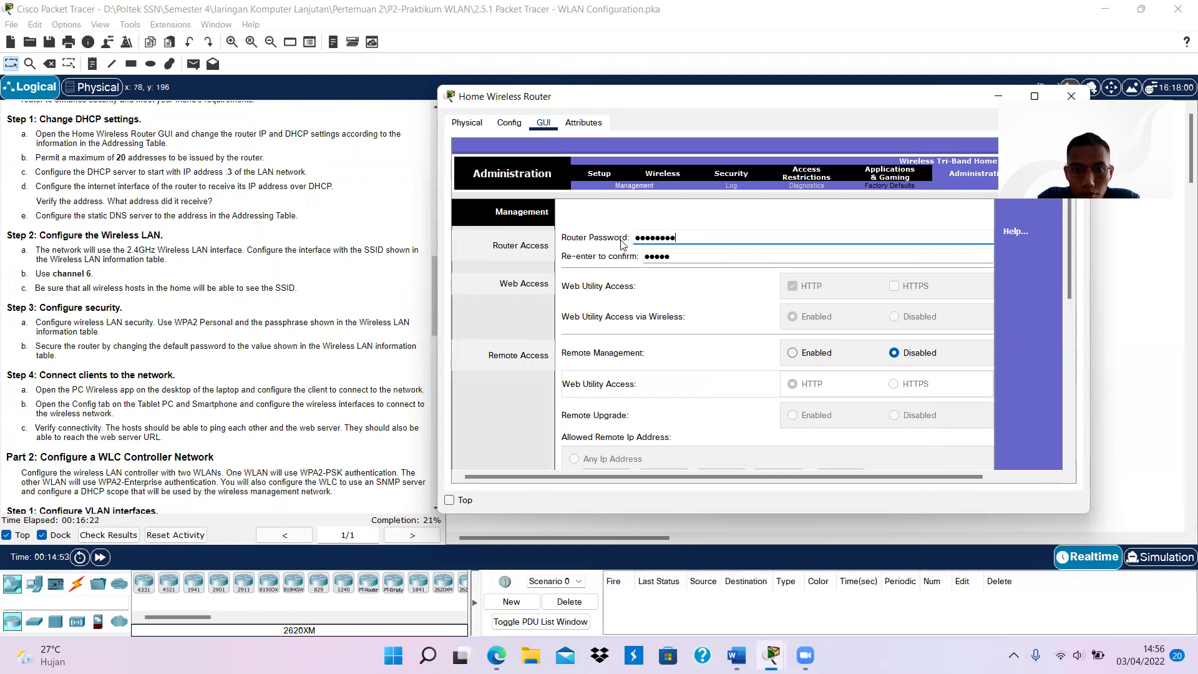
drag(671, 257, 622, 261)
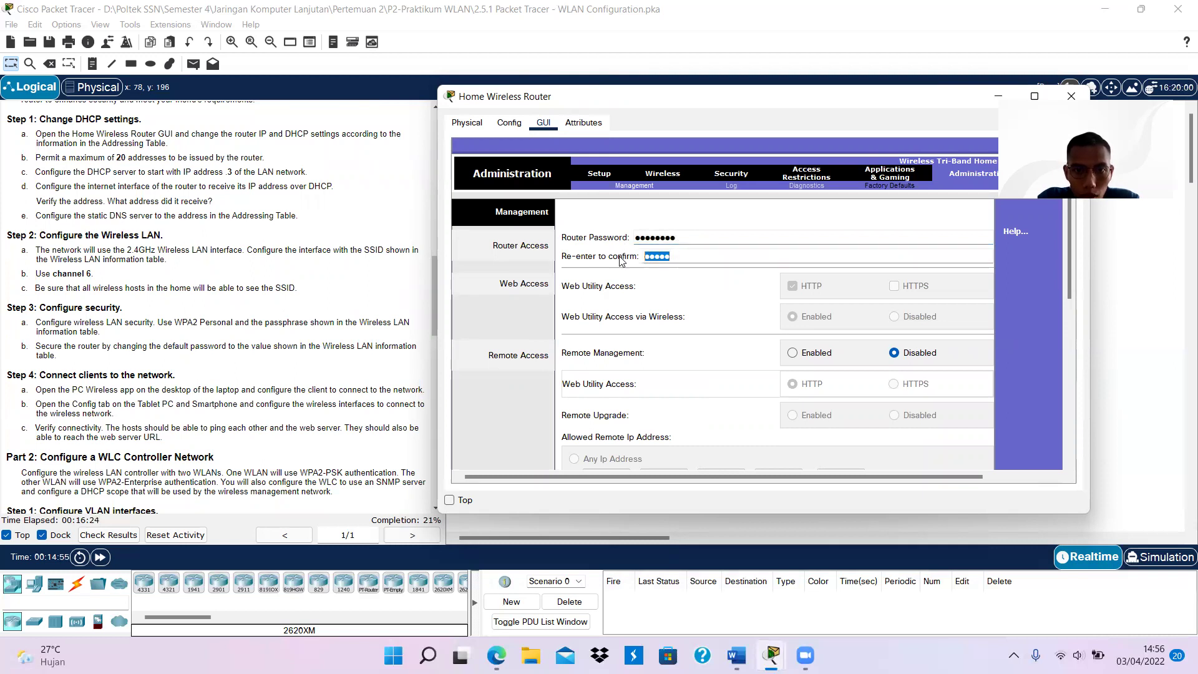
text(Cisco123)
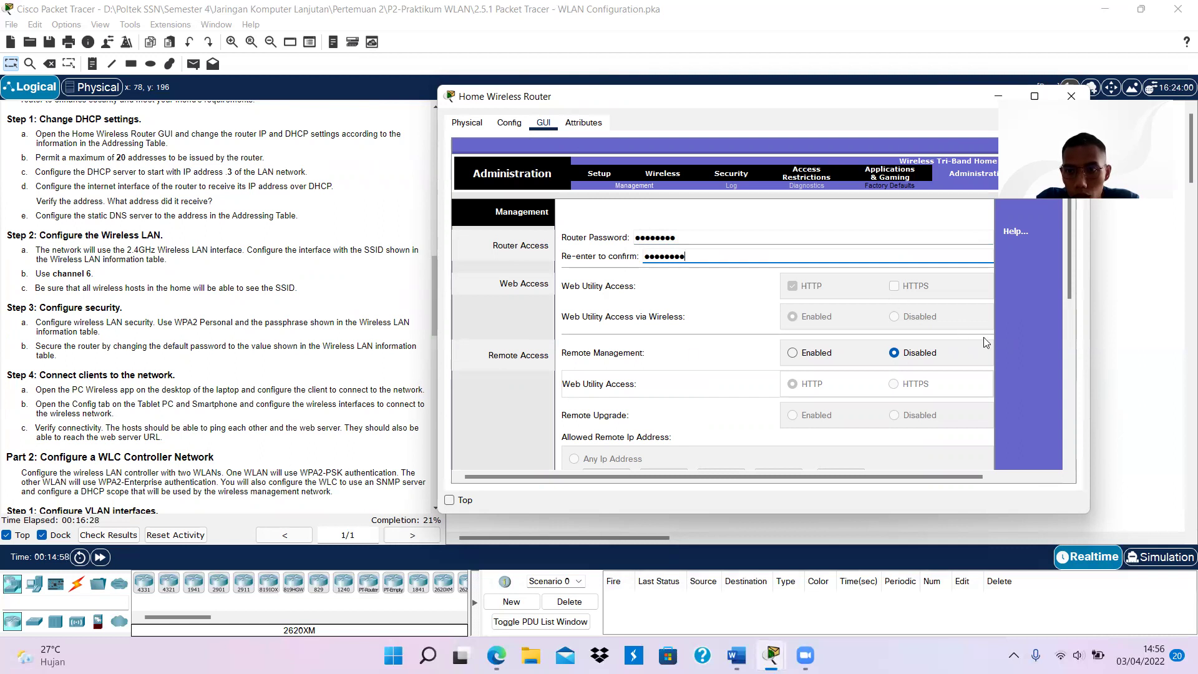
scroll(1013, 360, down, 10)
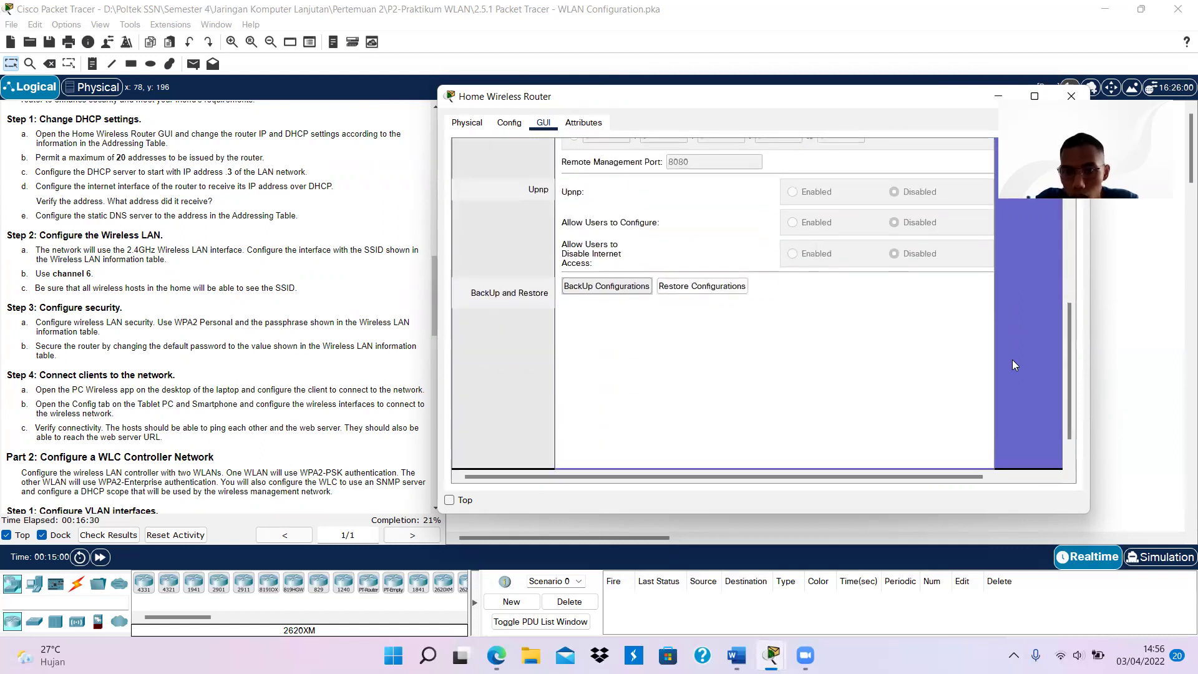
click(832, 447)
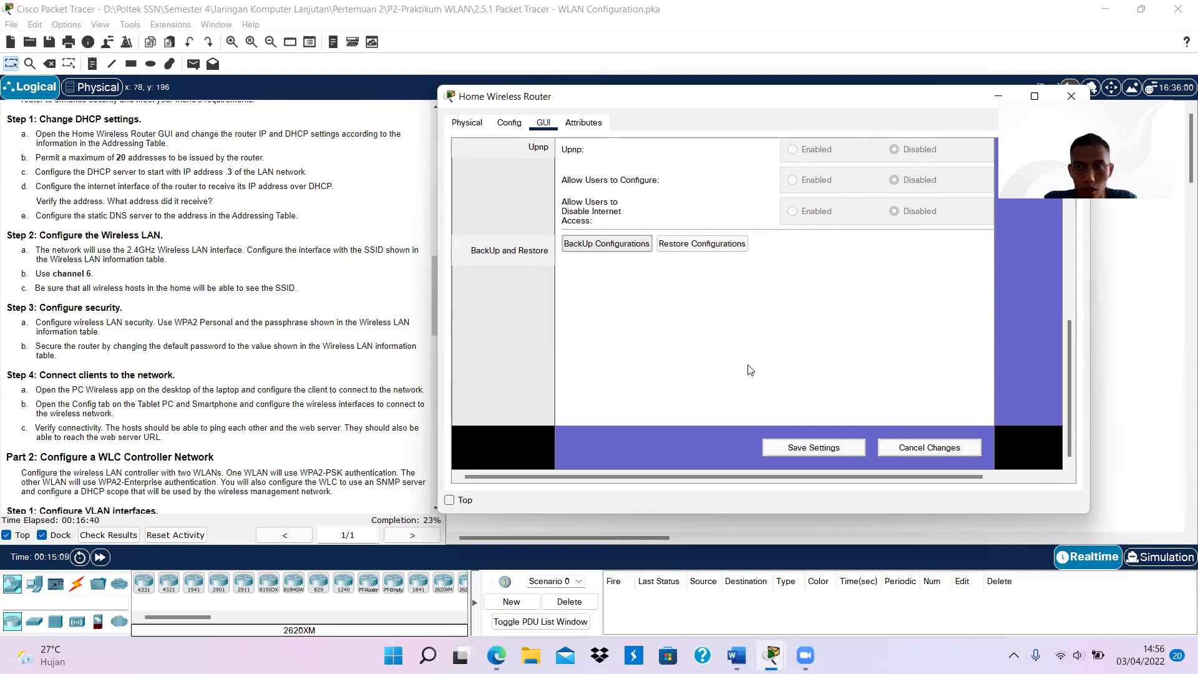
click(797, 449)
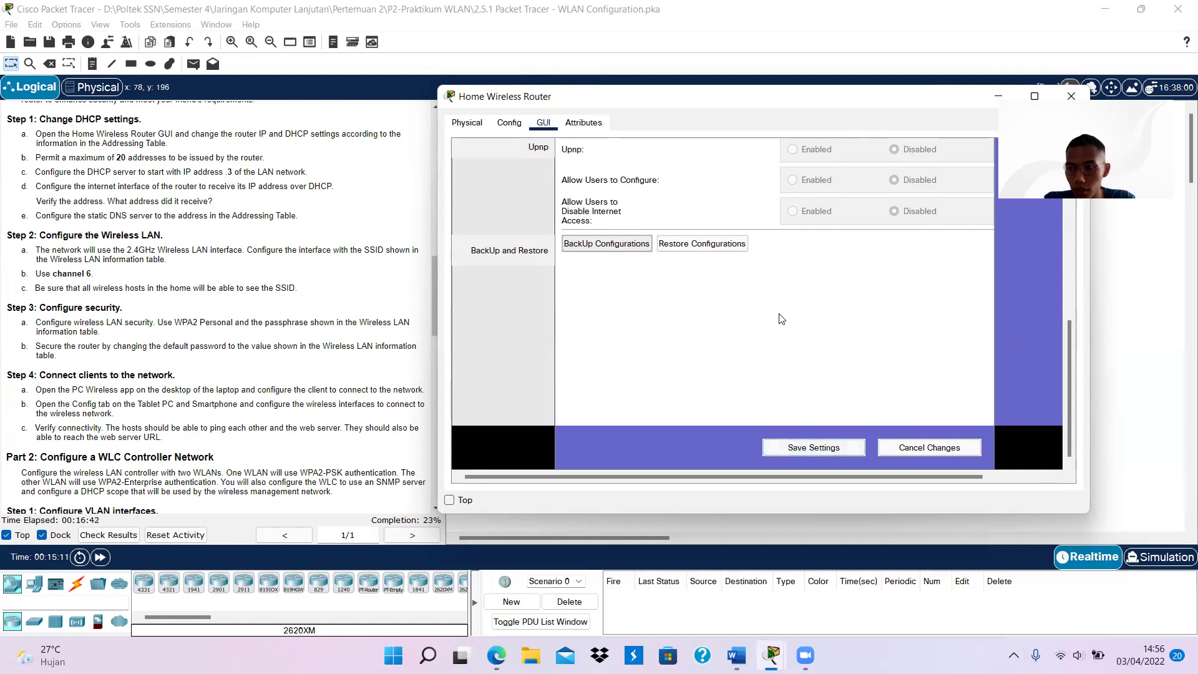
scroll(782, 319, up, 3)
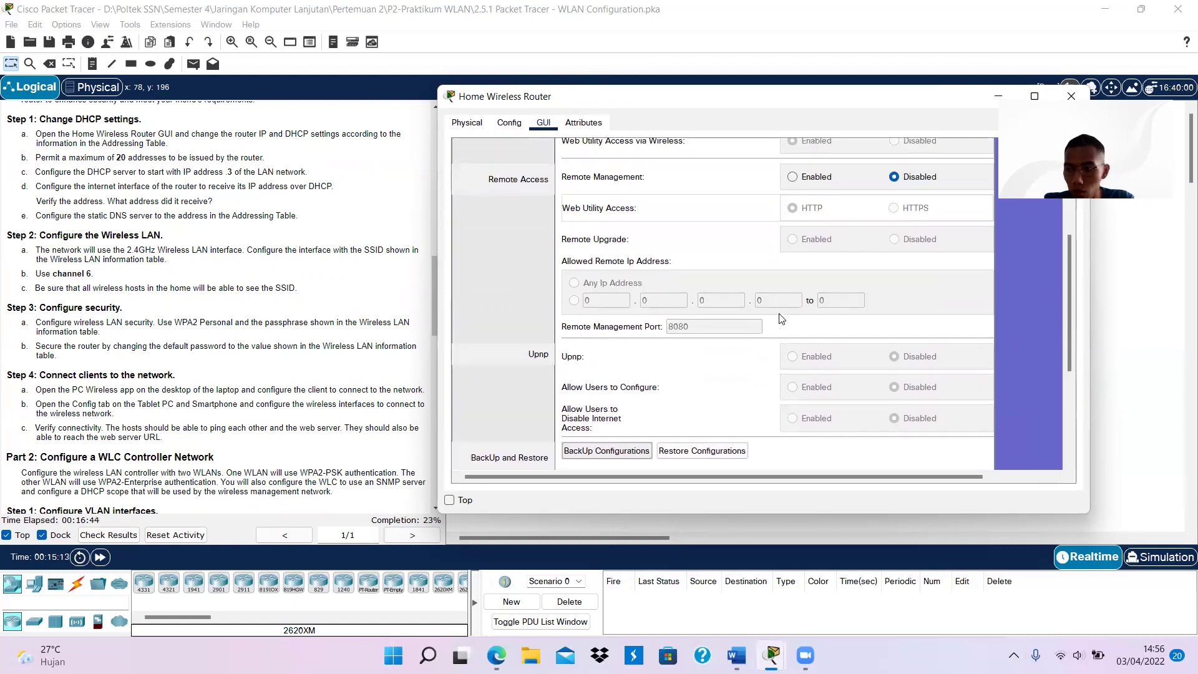
scroll(781, 319, up, 3)
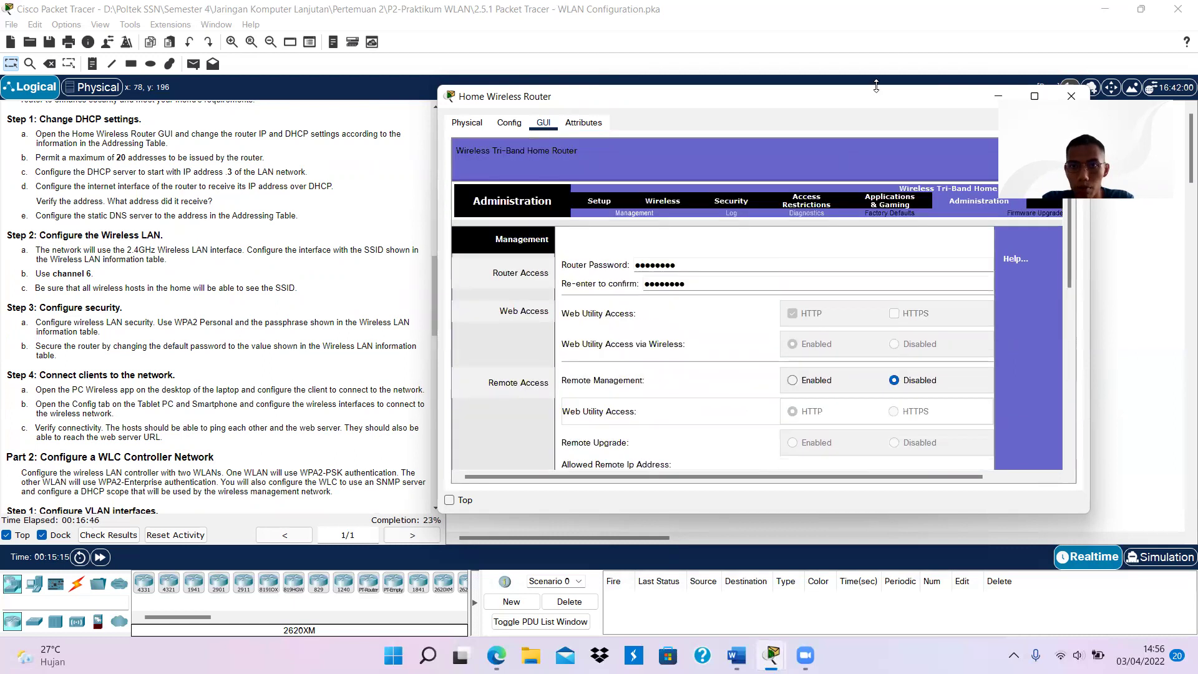
drag(857, 105, 749, 121)
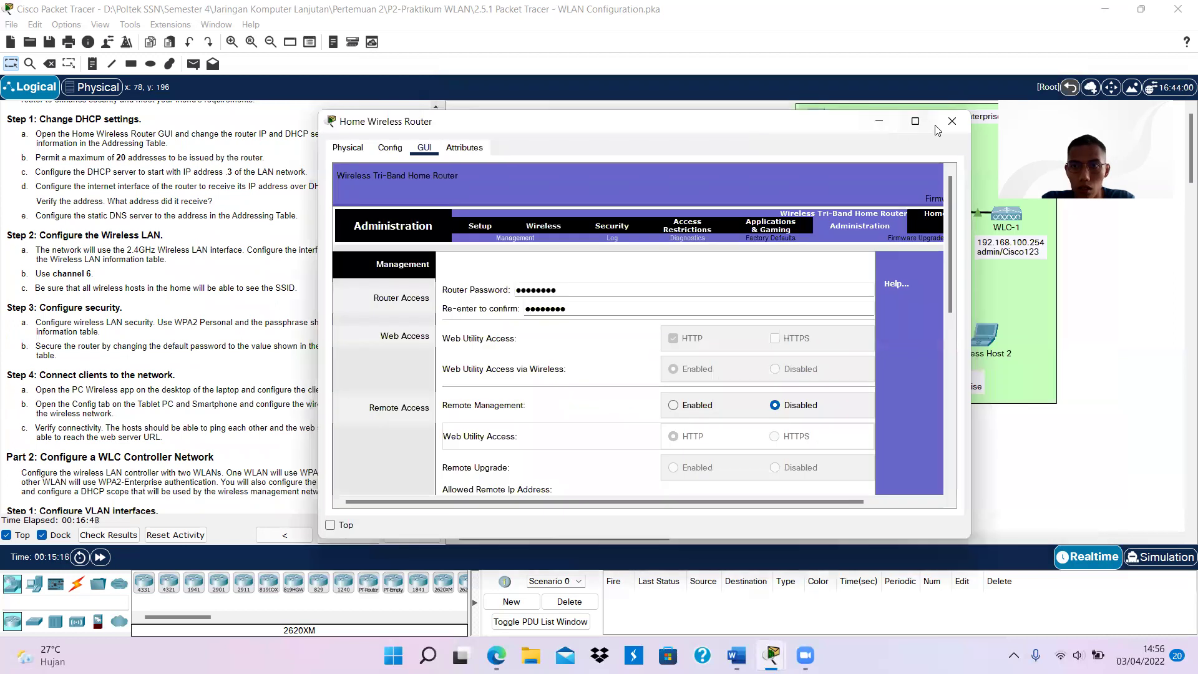
click(964, 113)
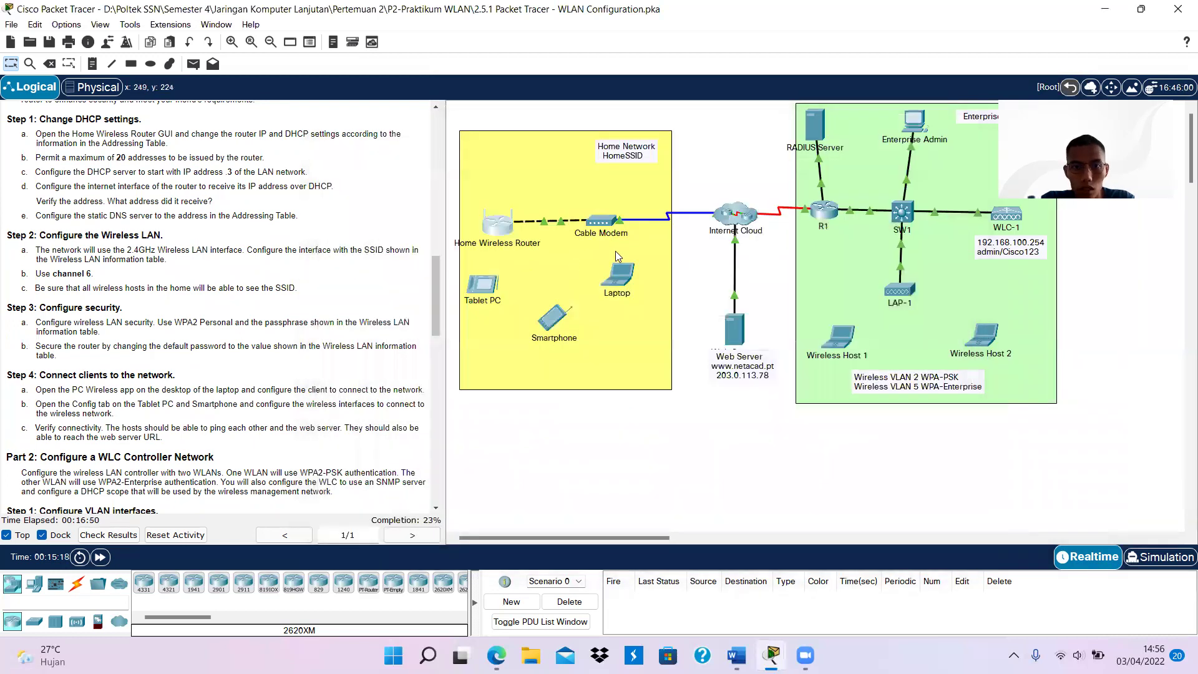
click(618, 269)
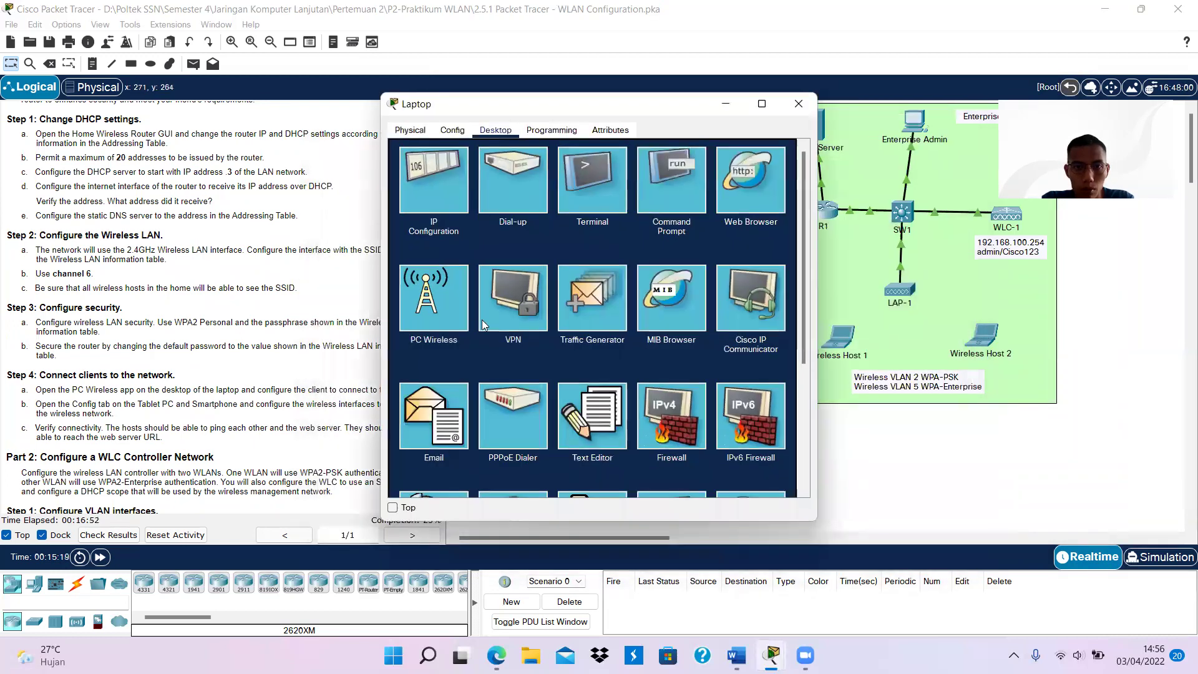
click(453, 291)
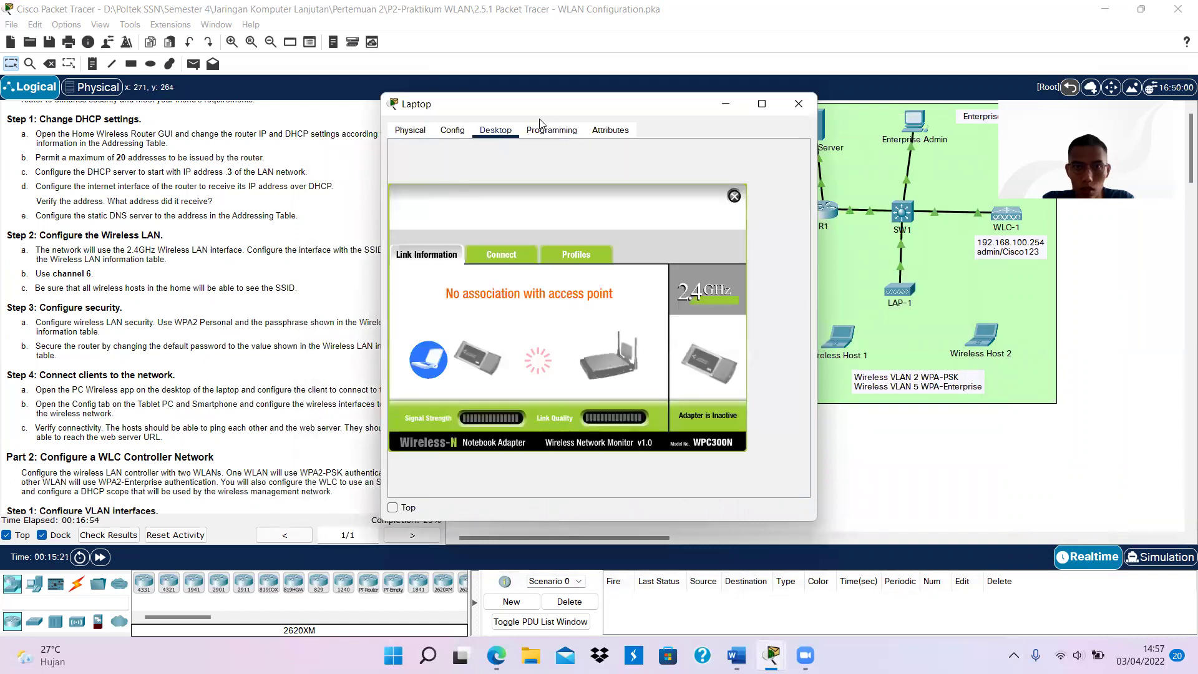
drag(597, 113, 719, 118)
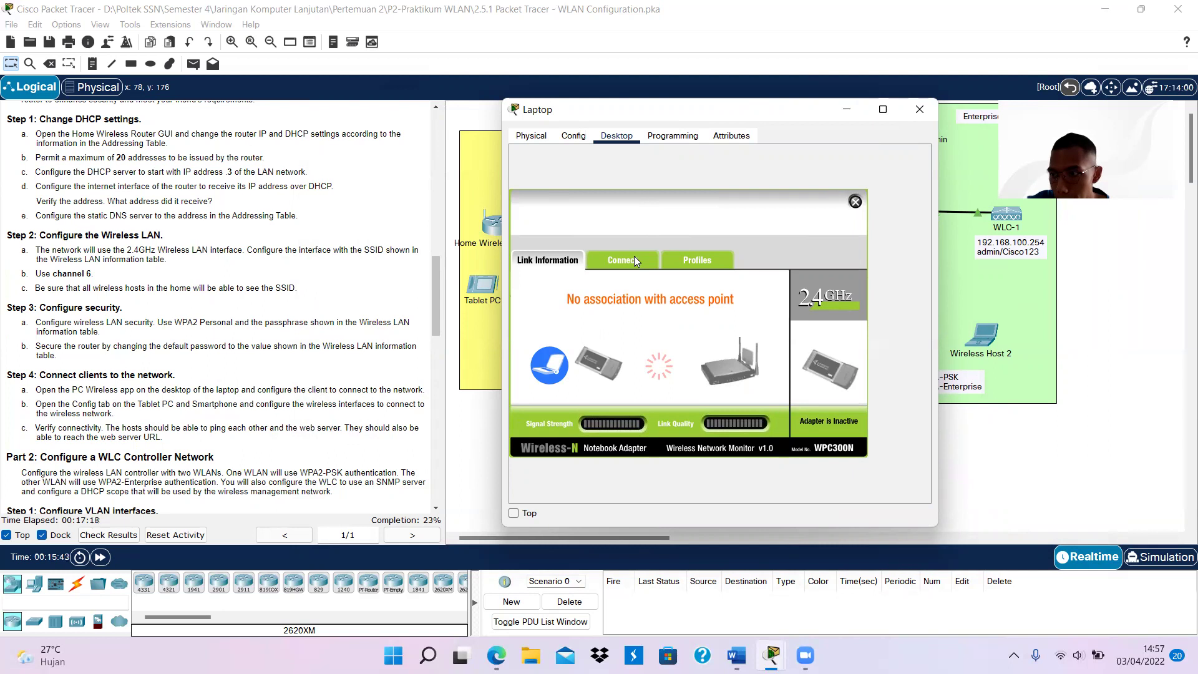
Join the Laptop to HomeSSID from the refreshed list, entering the WPA2-Personal pre-shared key.
click(694, 258)
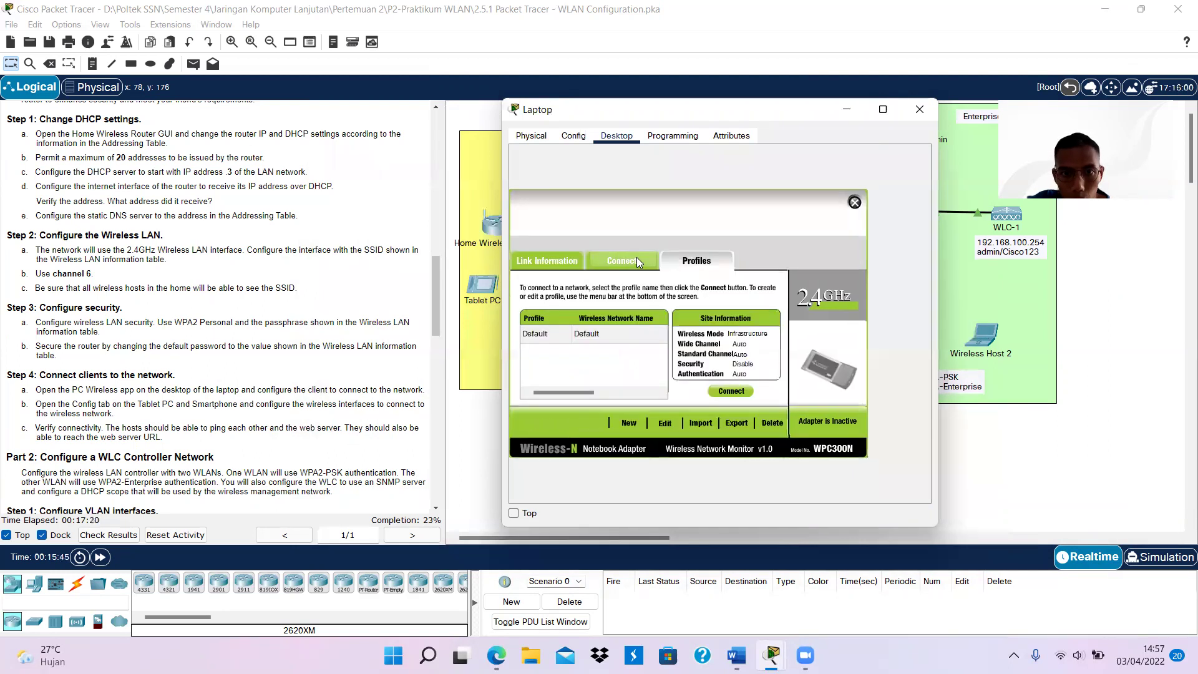
click(637, 260)
click(707, 397)
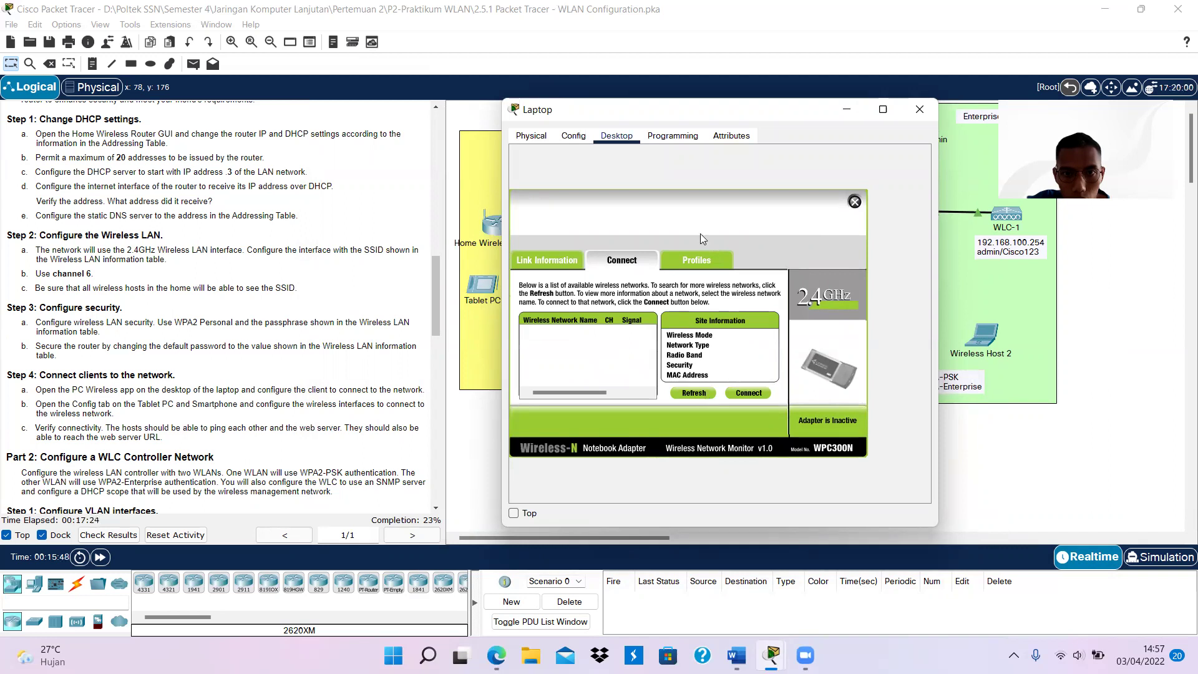
click(696, 395)
click(697, 262)
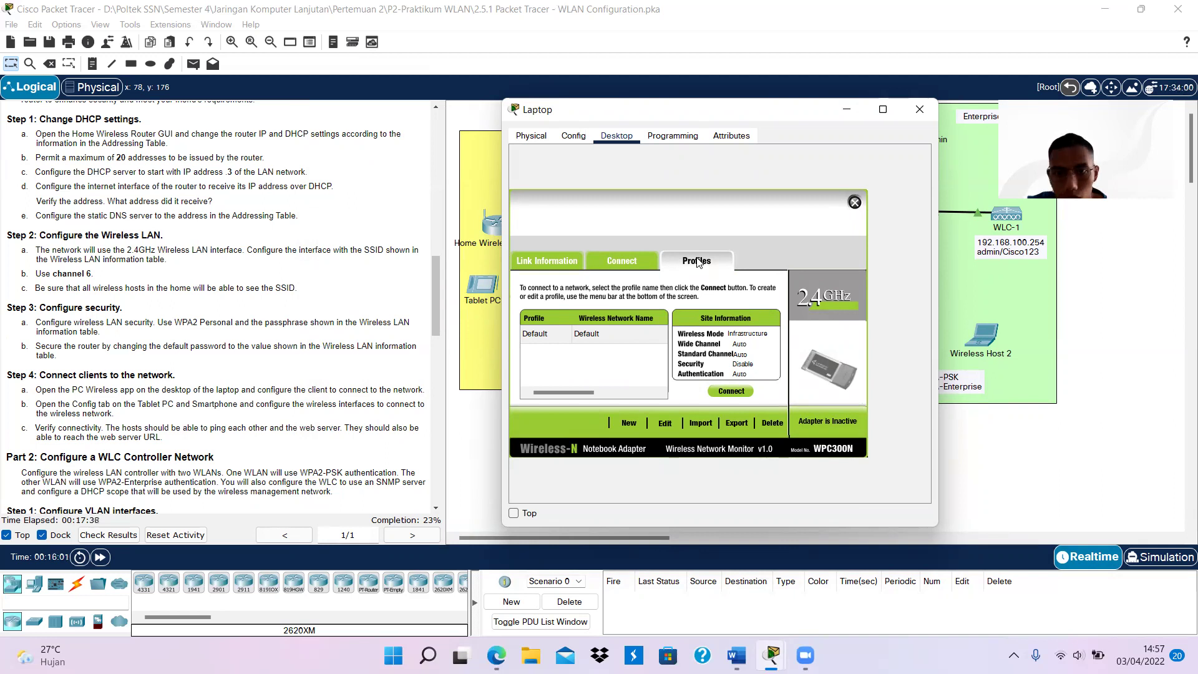
click(626, 262)
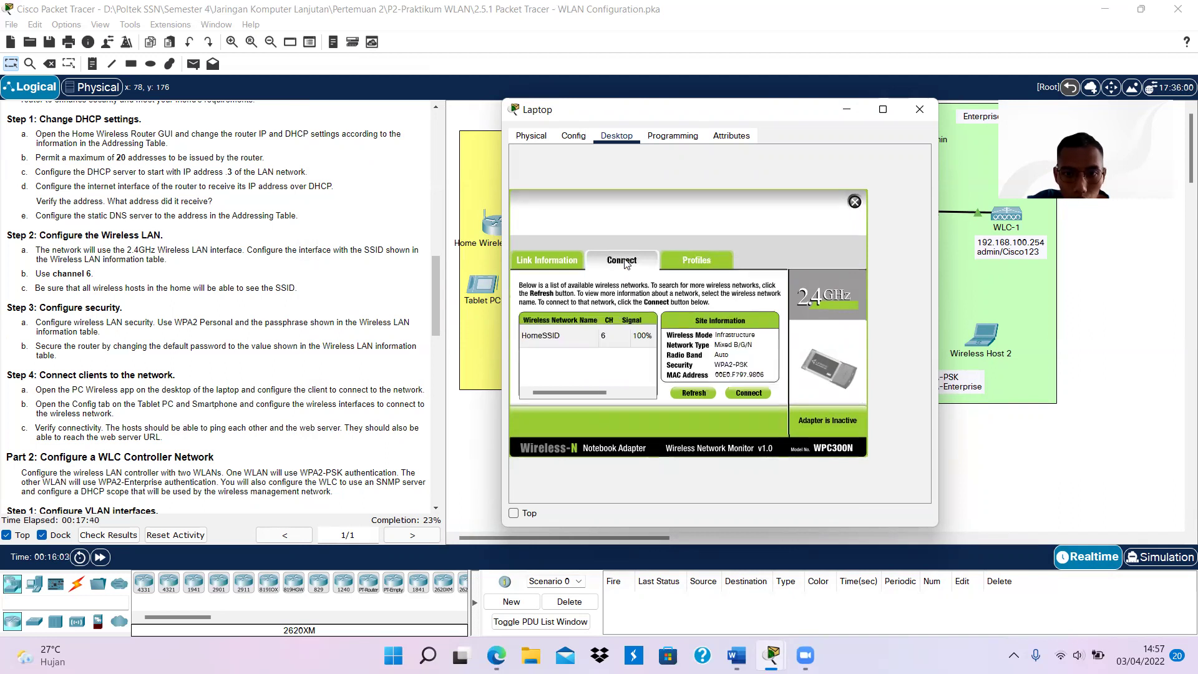
click(581, 340)
click(750, 393)
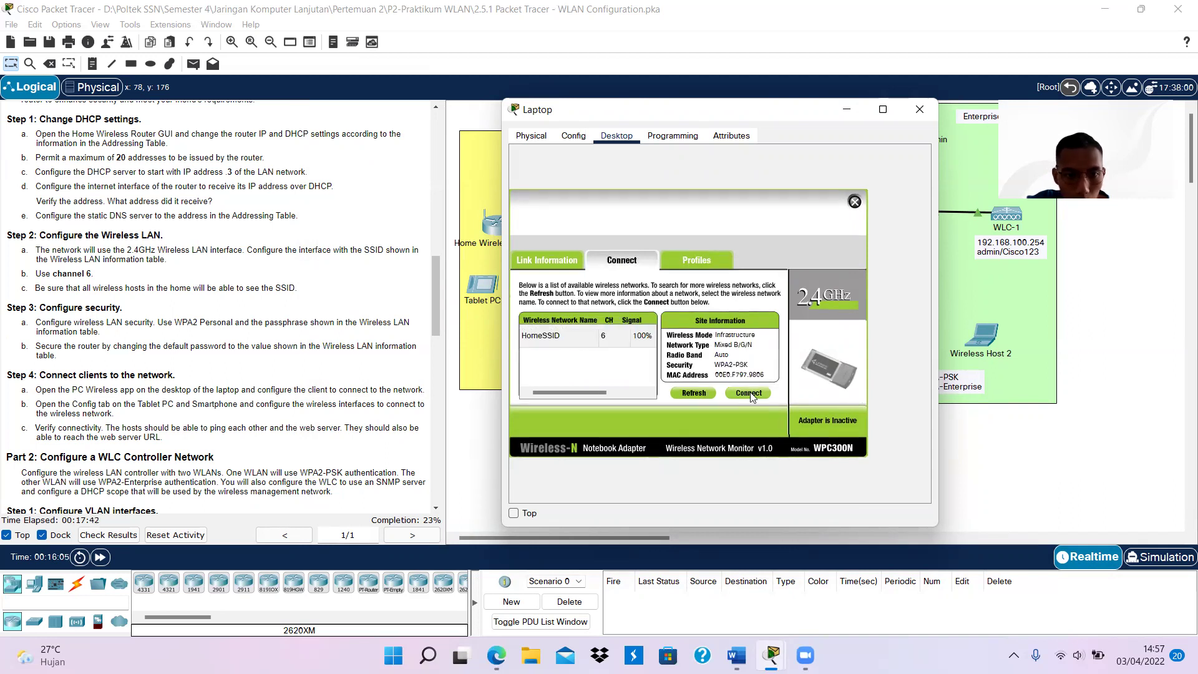
click(621, 340)
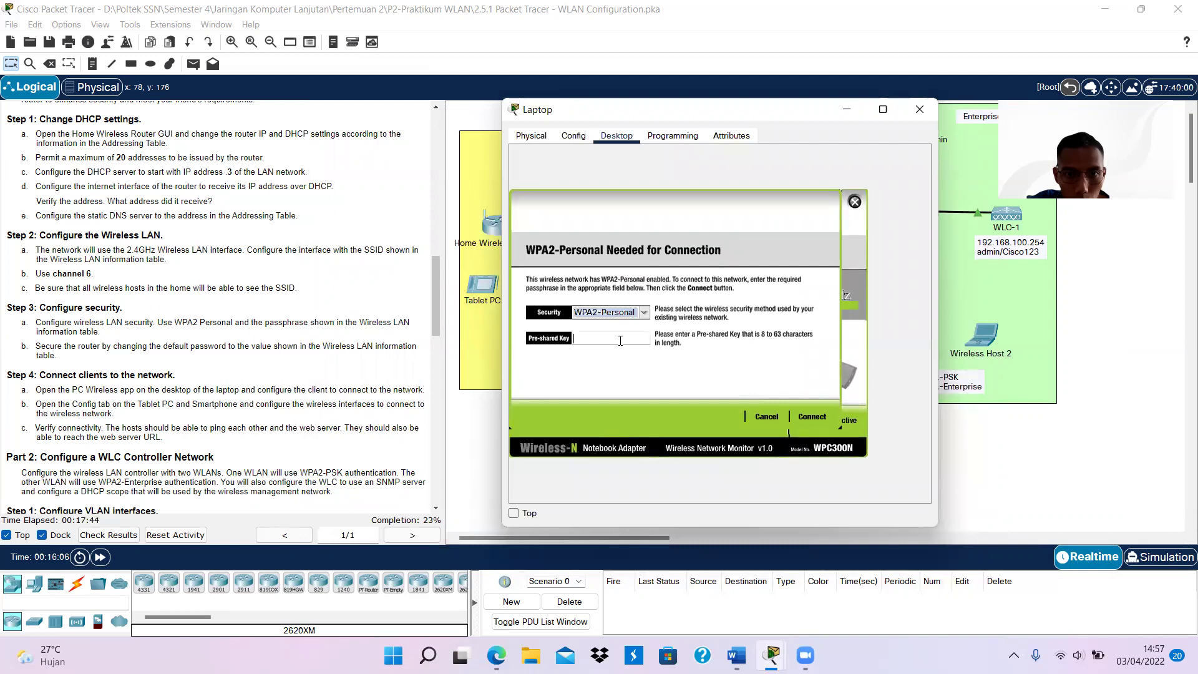
text(Cisco123)
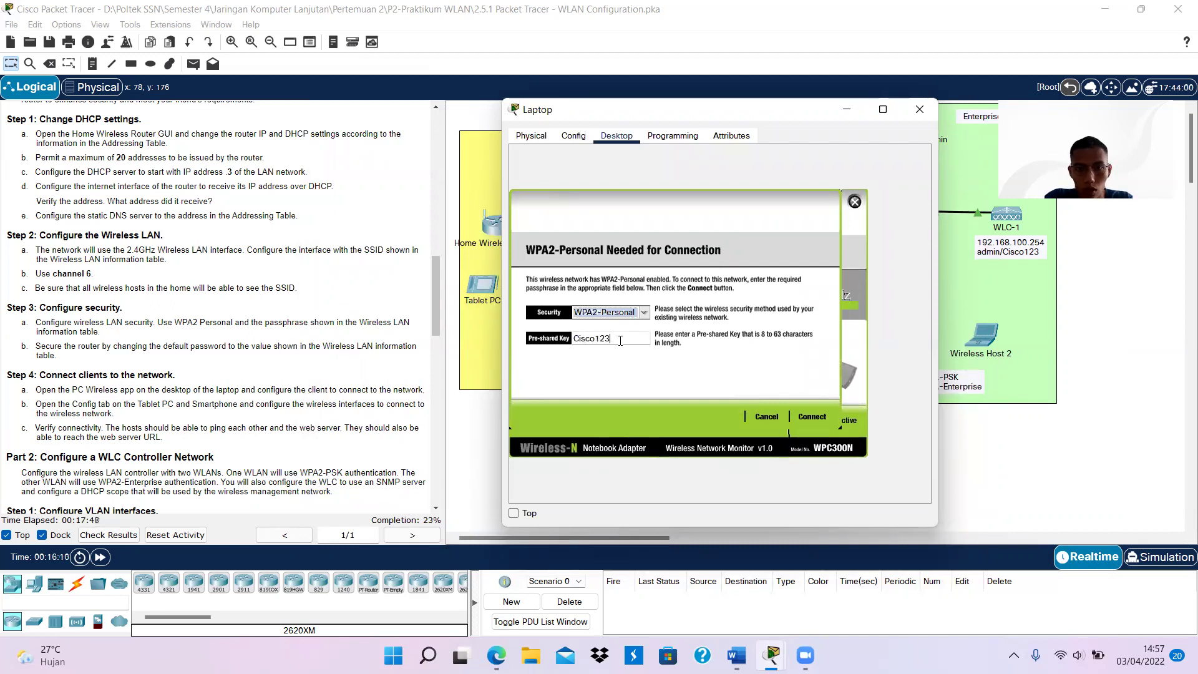
click(810, 416)
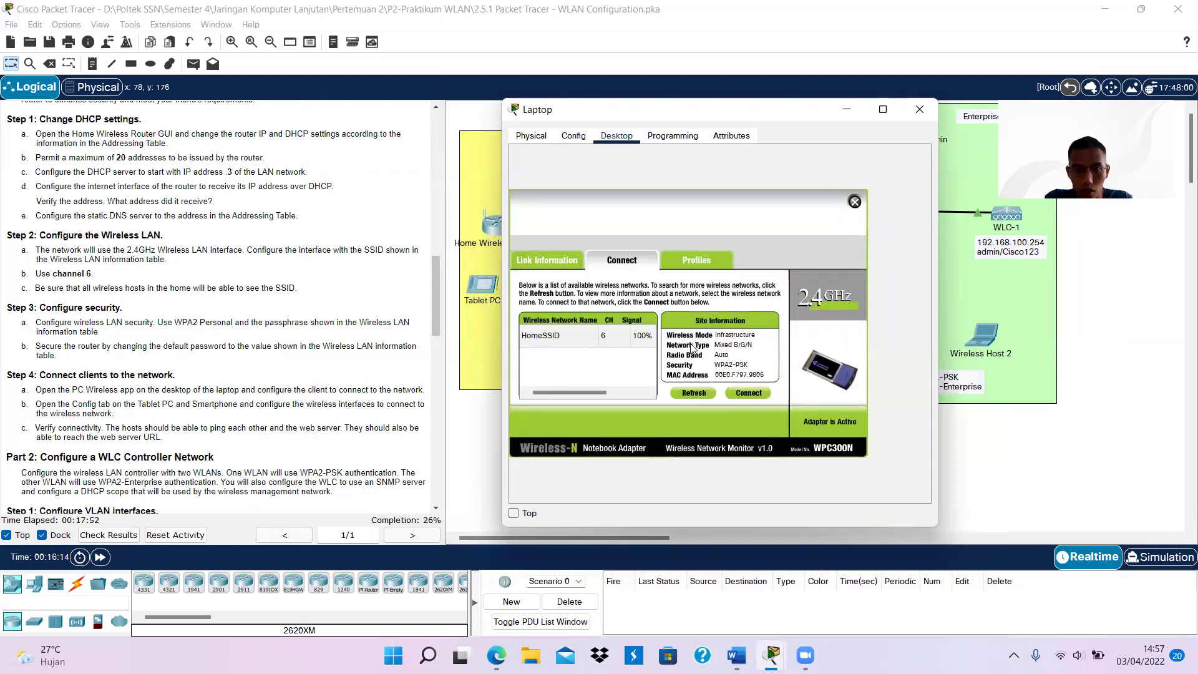
click(550, 264)
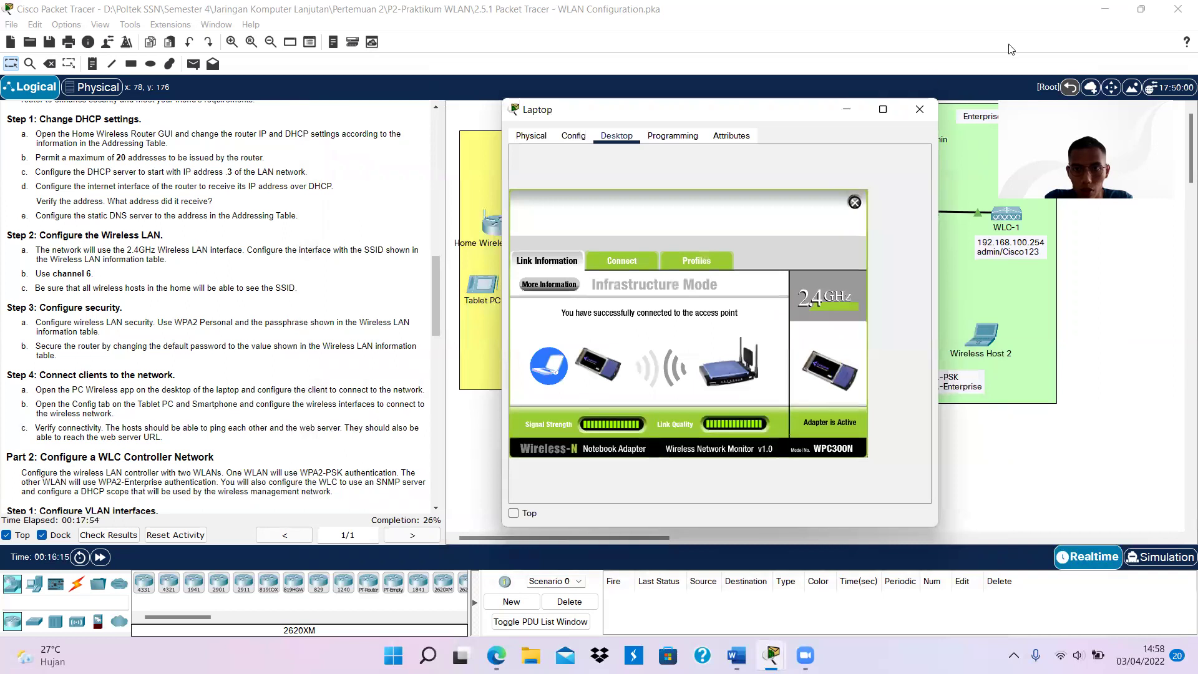
Give the Smartphone's Wireless0 the SSID HomeSSID, WPA2-PSK authentication and the pass phrase.
click(920, 110)
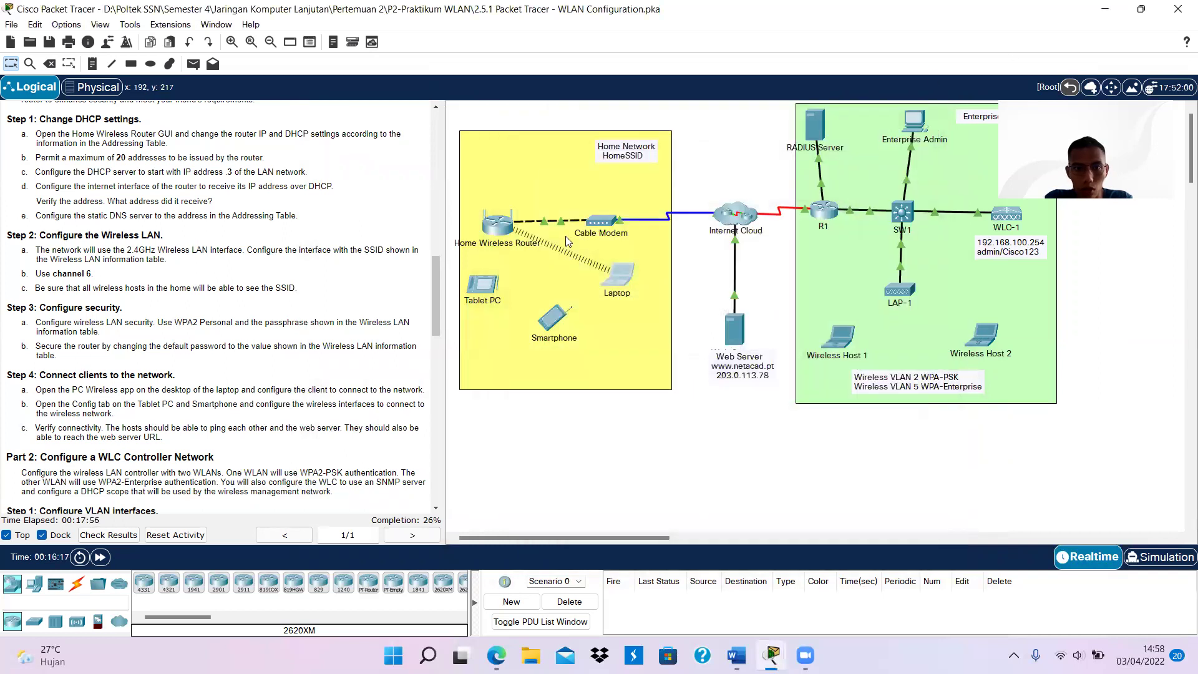
click(548, 323)
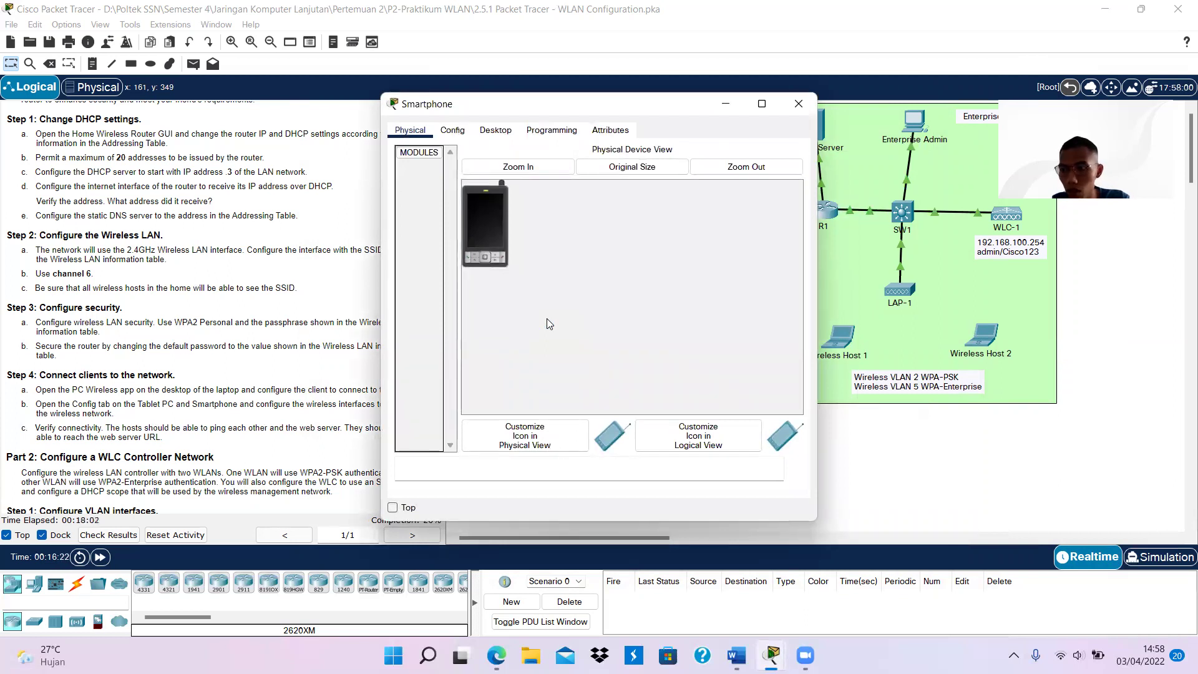
click(454, 130)
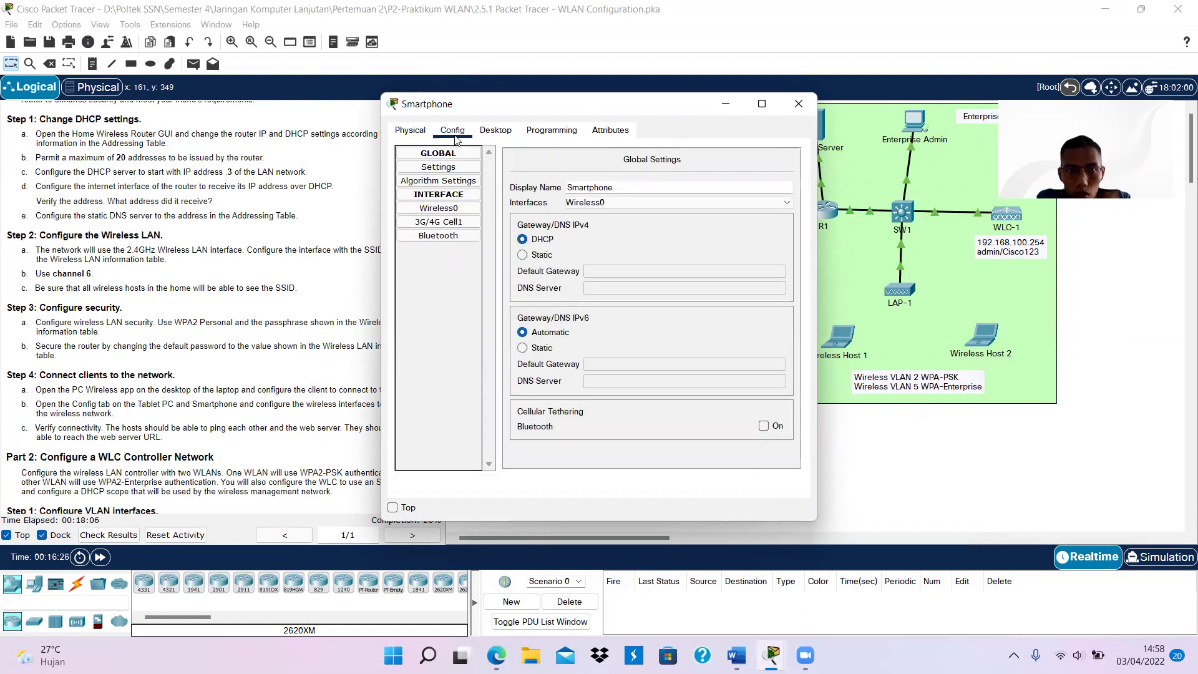
click(414, 207)
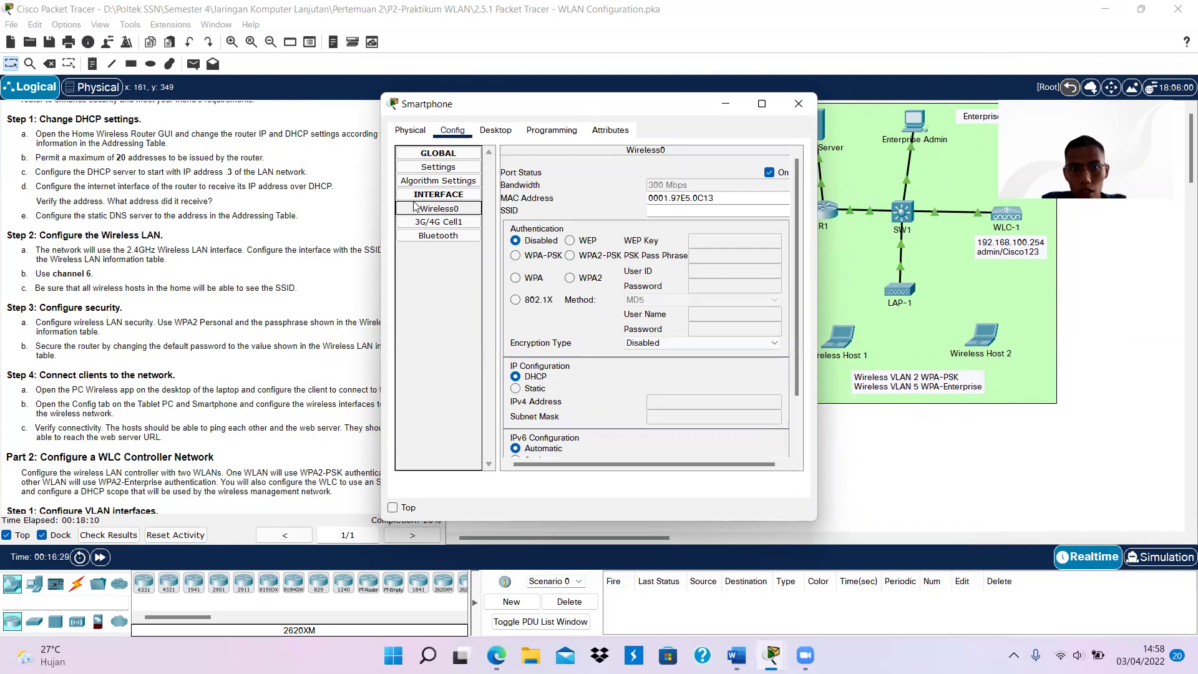
click(672, 212)
text(Home)
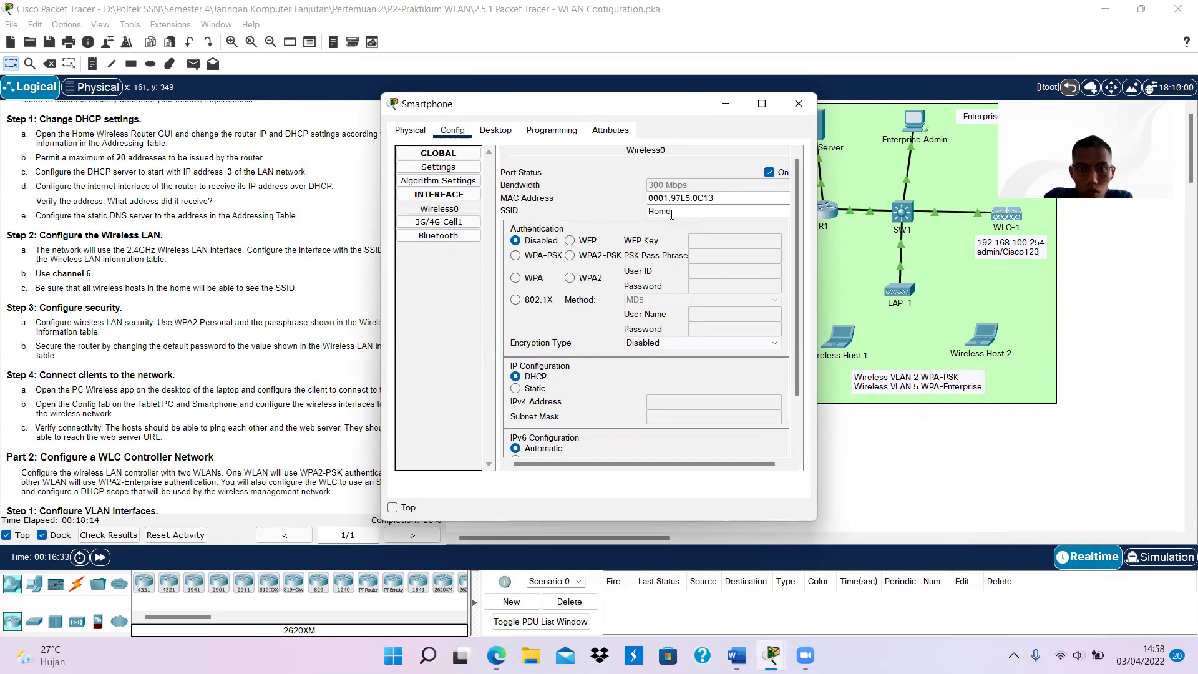
text(SSID)
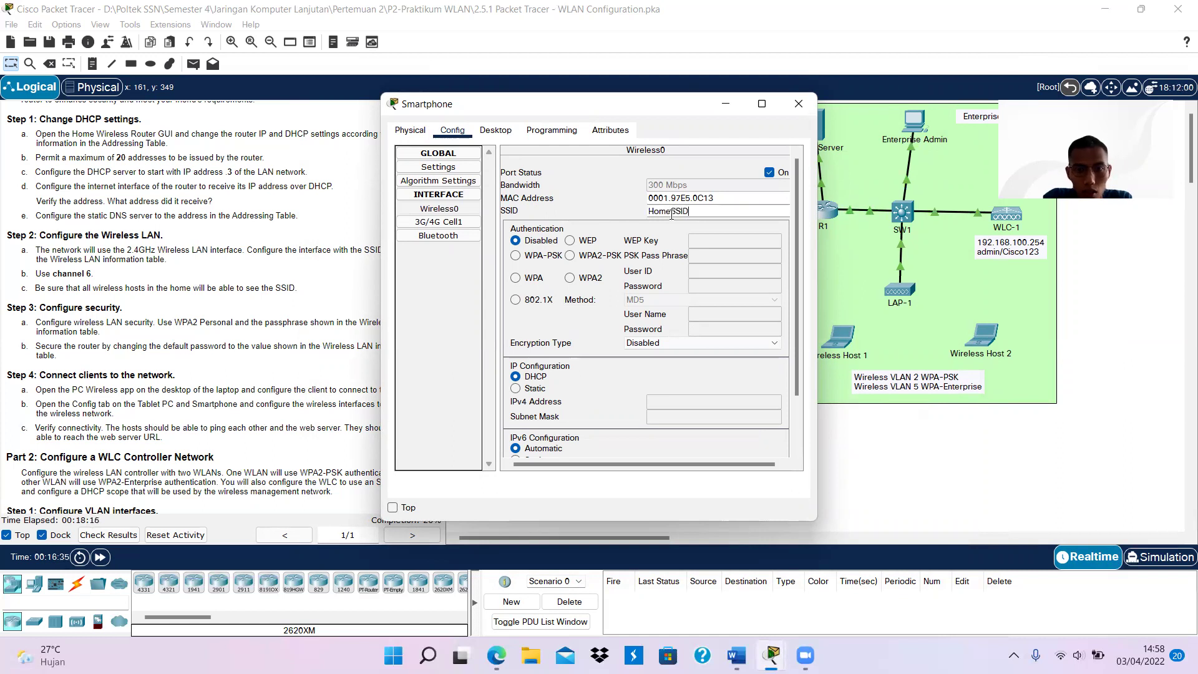
click(571, 256)
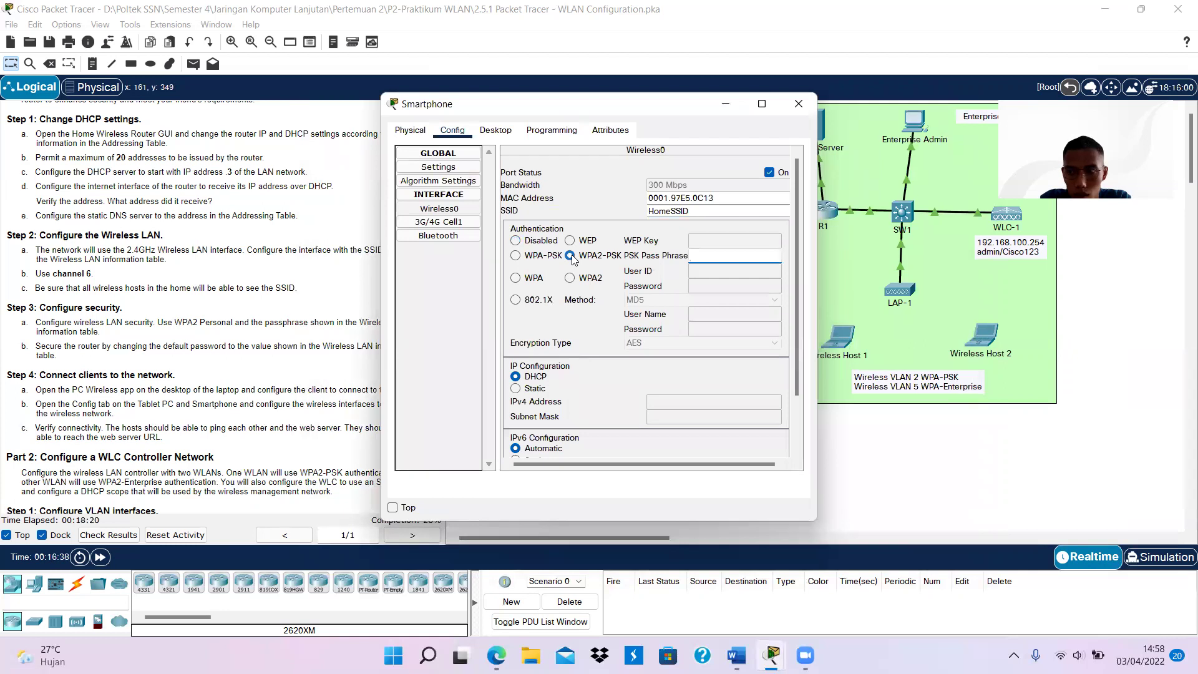
text(Cisco123)
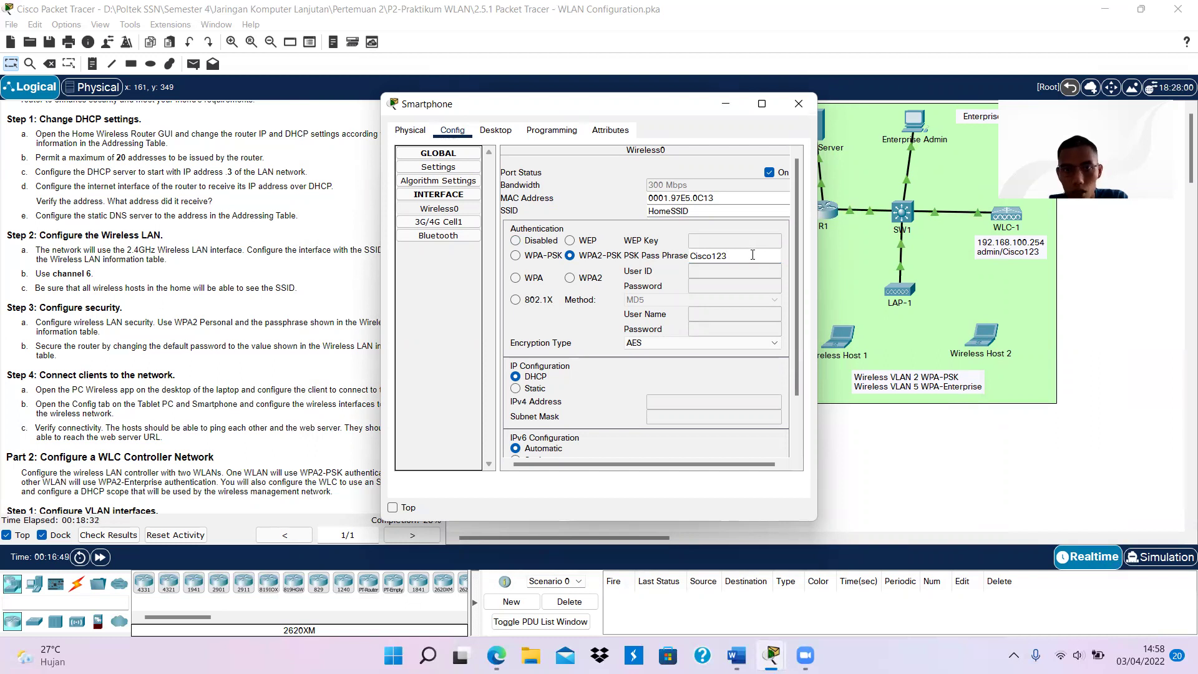
scroll(754, 424, down, 2)
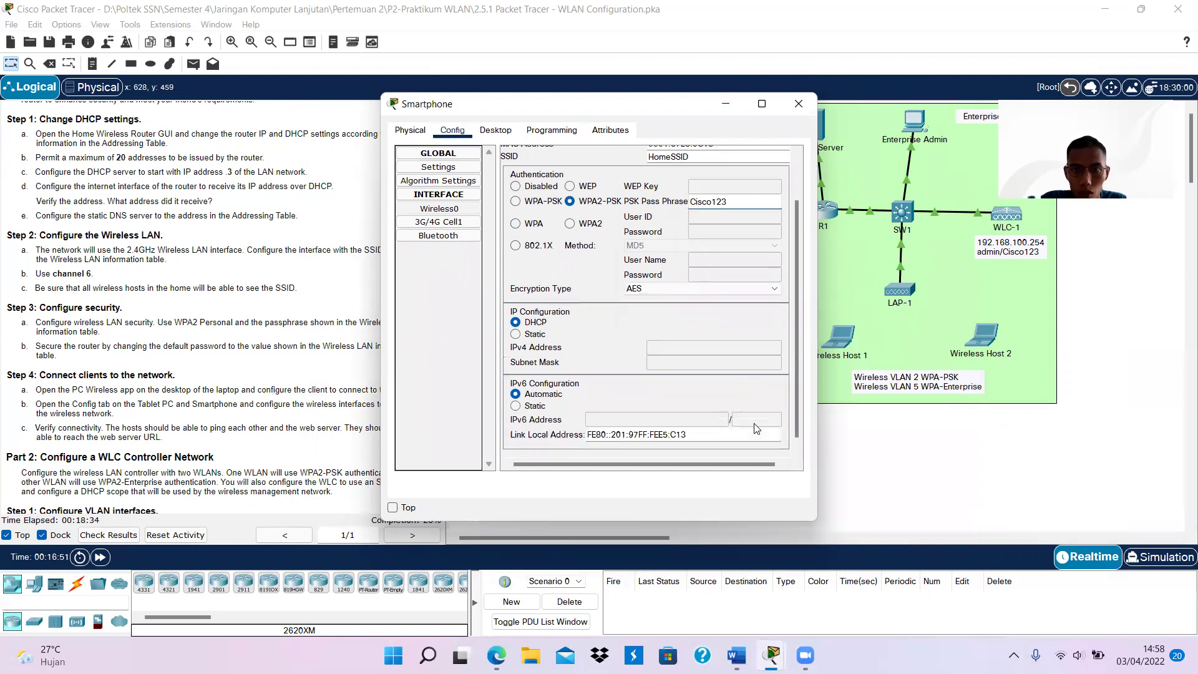
scroll(648, 321, up, 2)
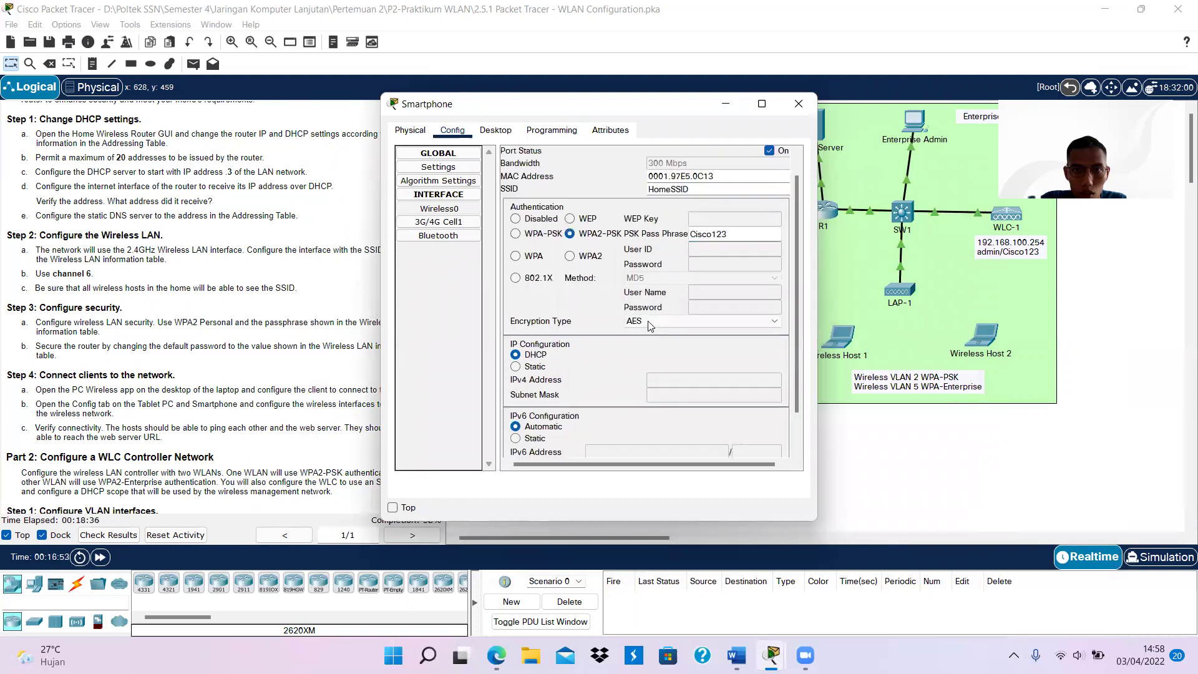
click(798, 104)
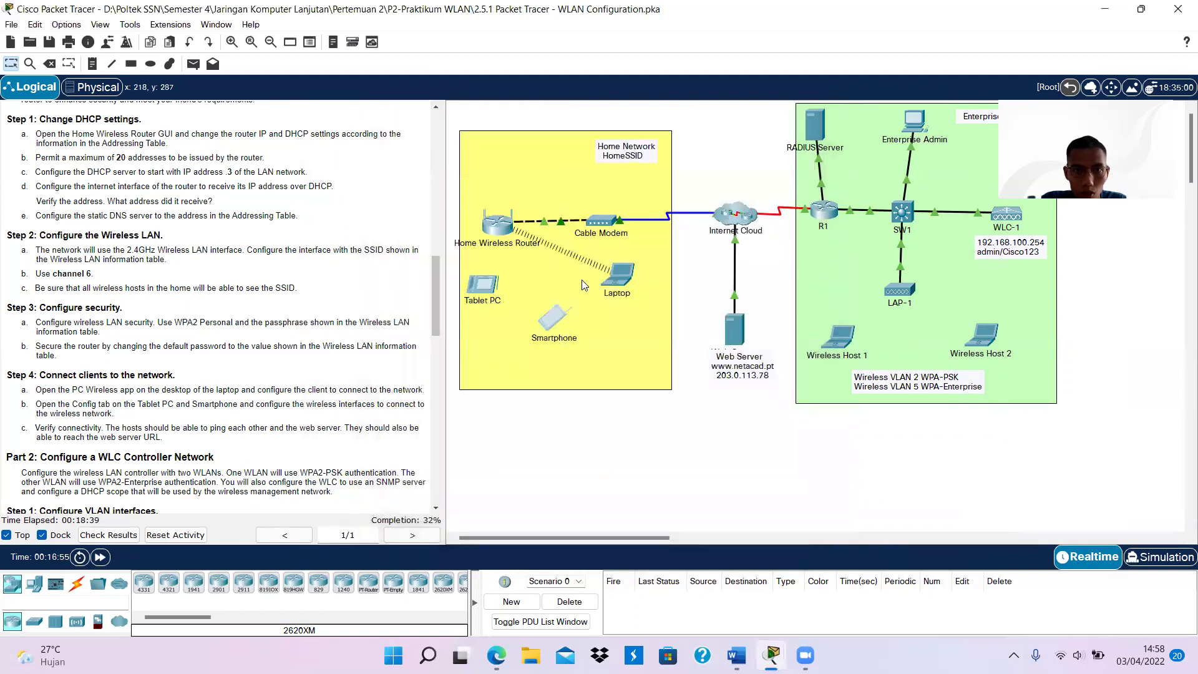
click(488, 284)
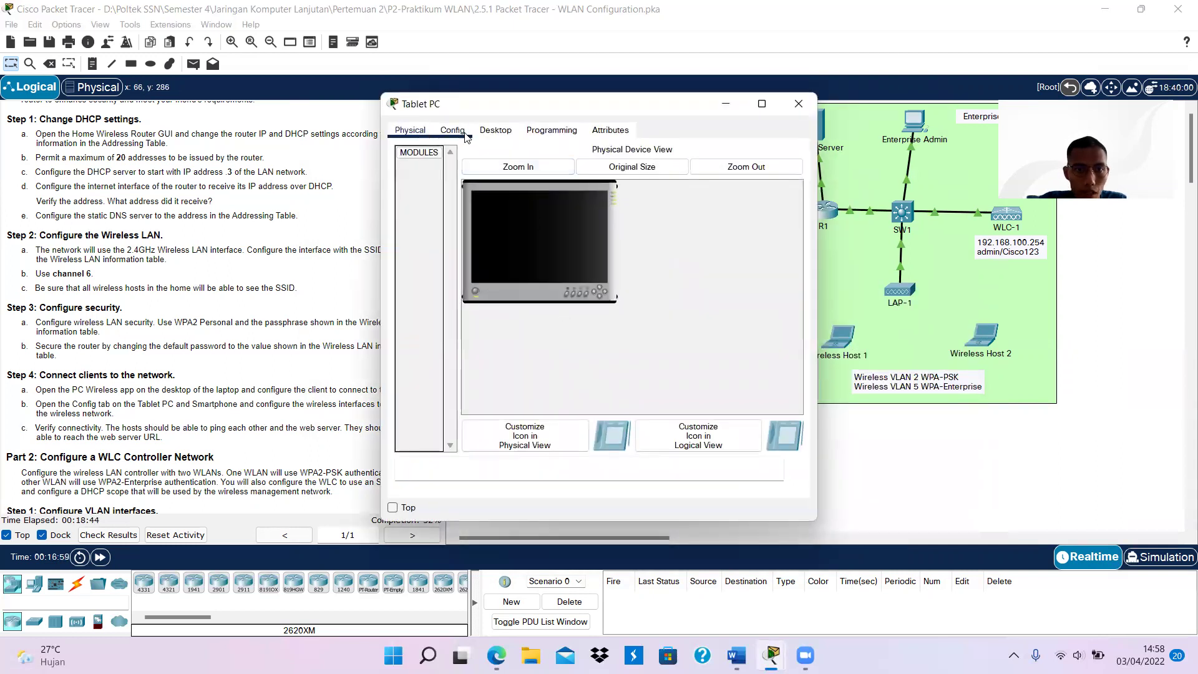
Set the Tablet PC's Wireless0 to SSID HomeSSID with WPA2-PSK and the pass phrase.
click(452, 131)
click(440, 209)
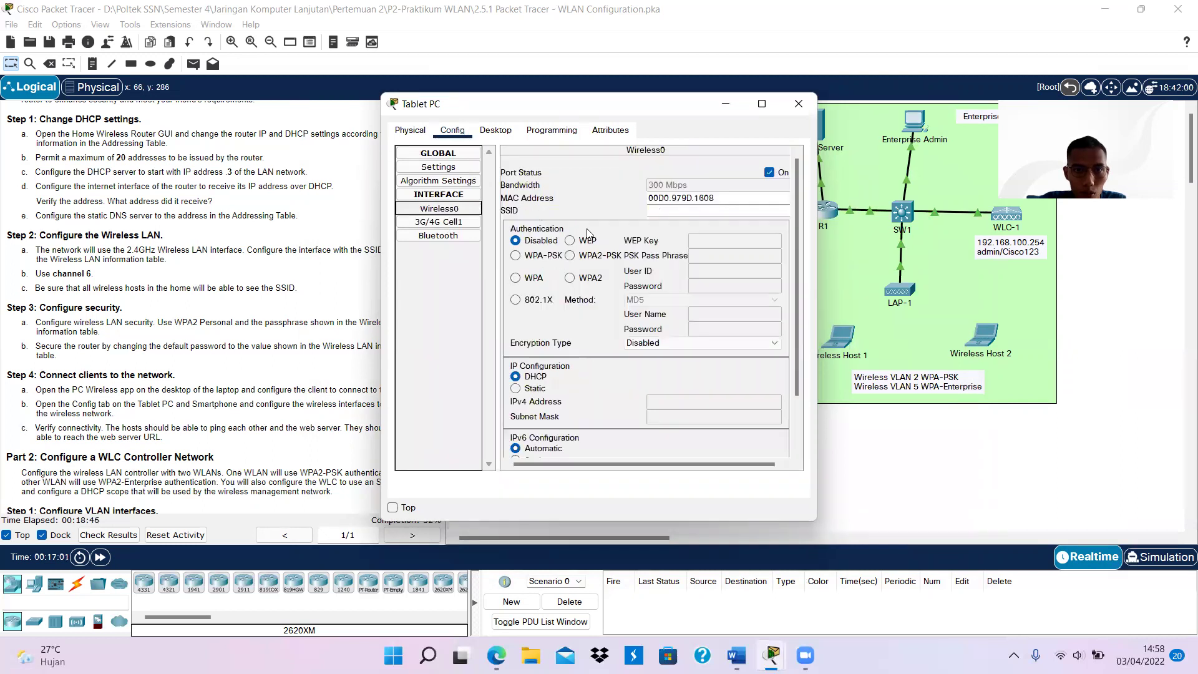
click(674, 210)
text(HomeSSID)
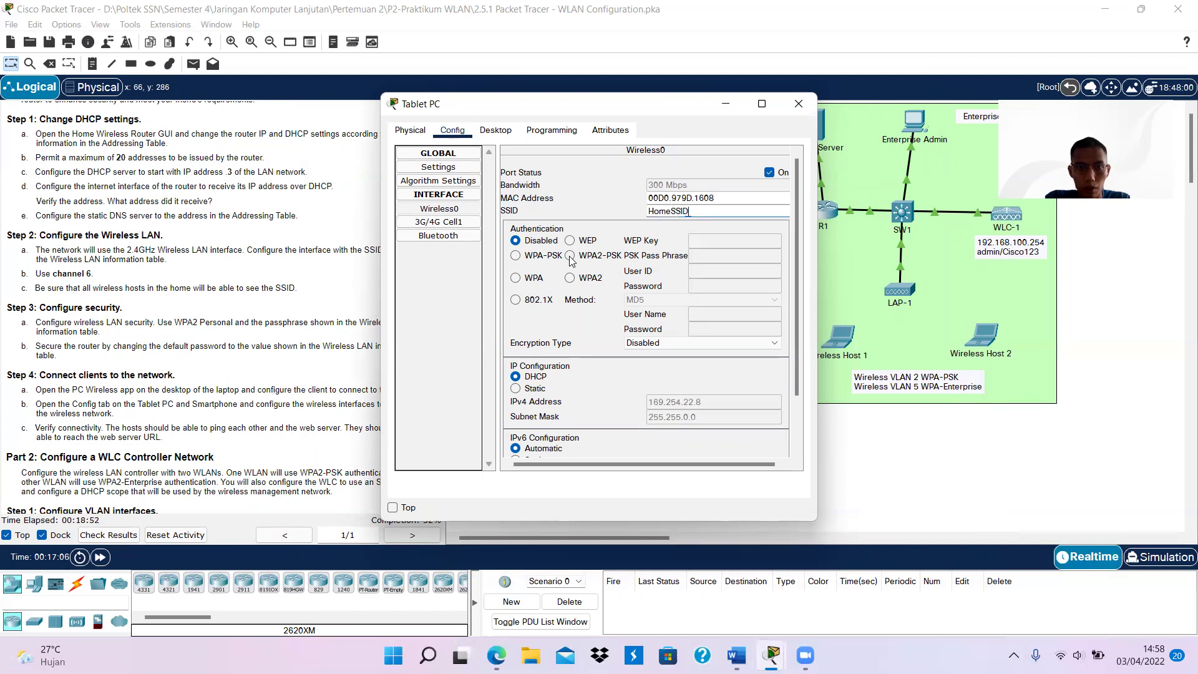
click(569, 255)
click(736, 261)
text(Cisco123)
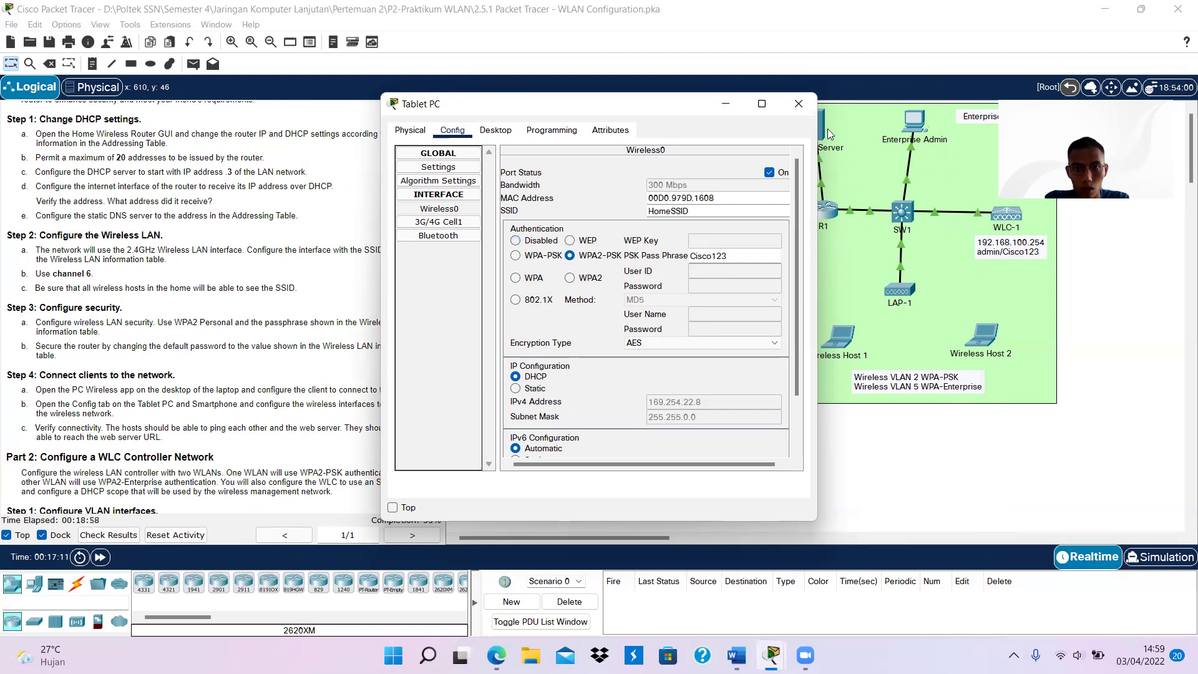
click(801, 107)
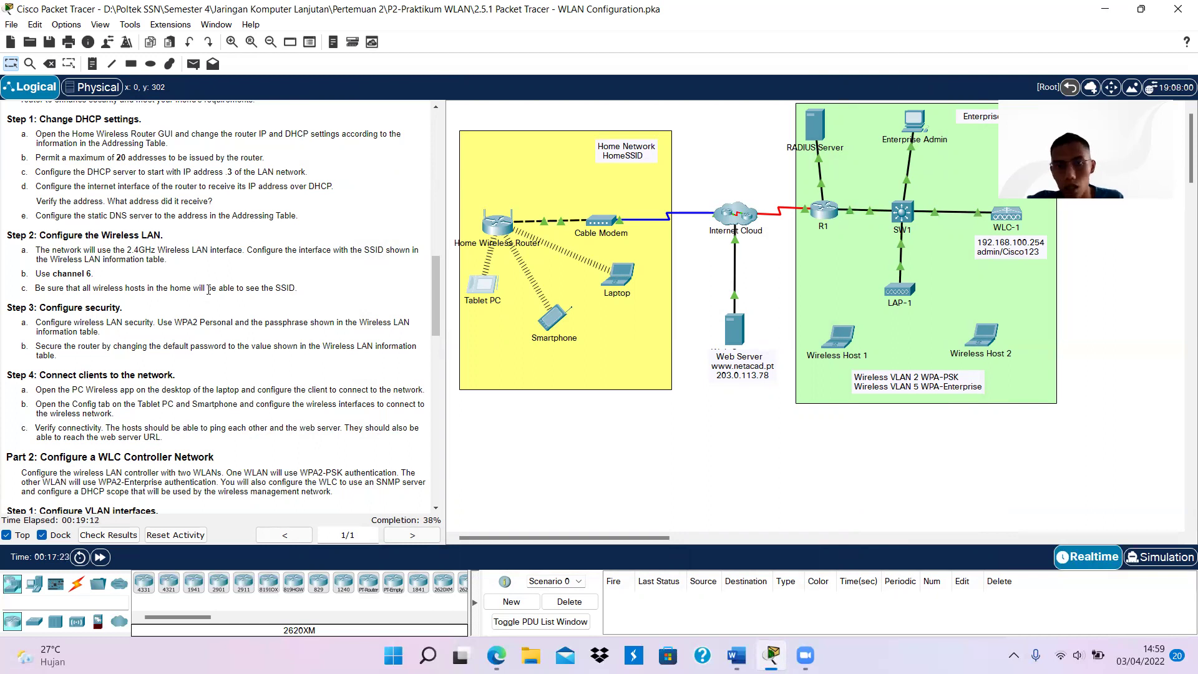
click(620, 284)
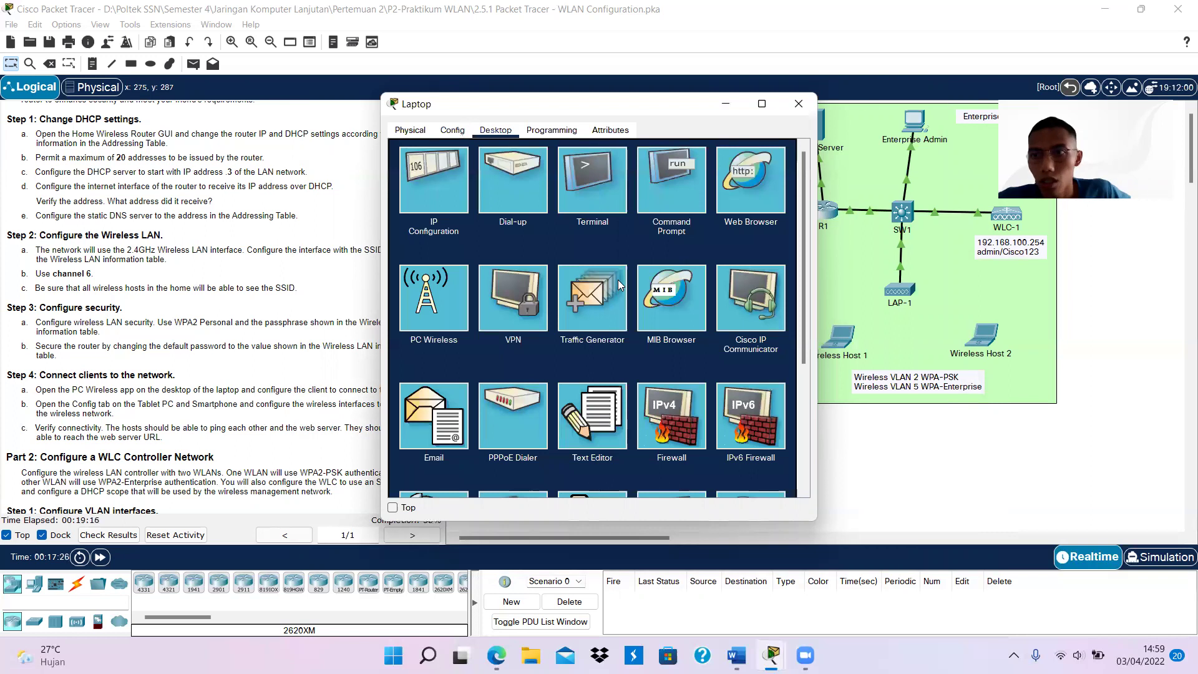
click(661, 168)
text(ping )
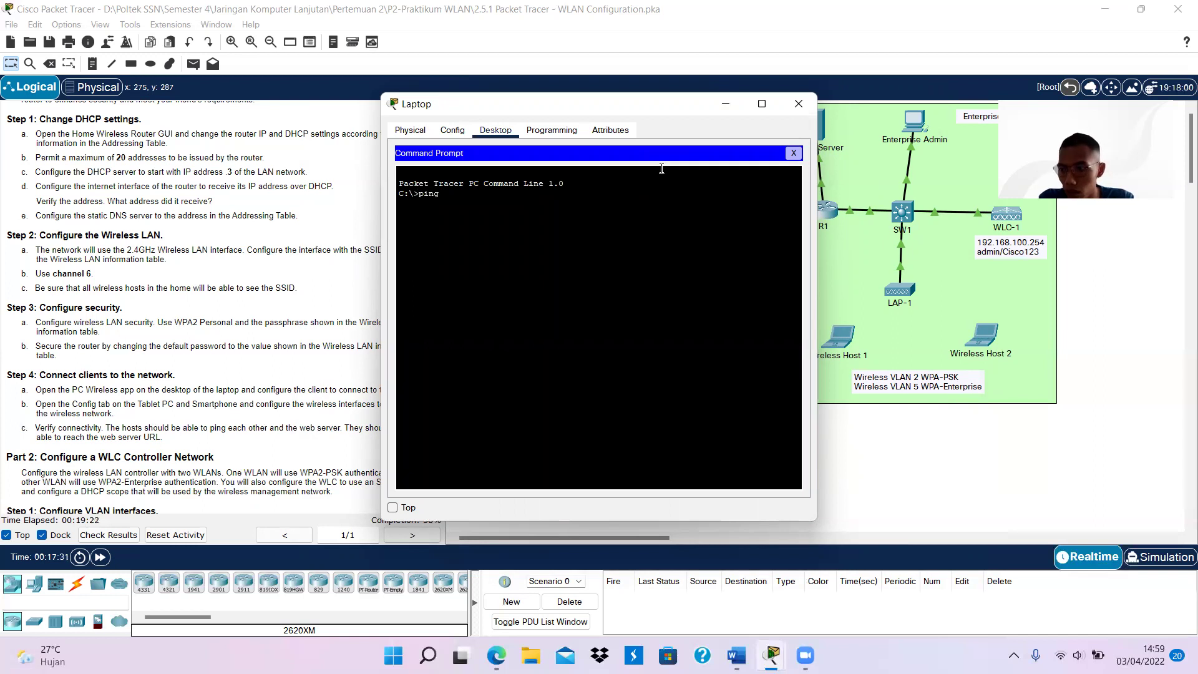
text(www.net)
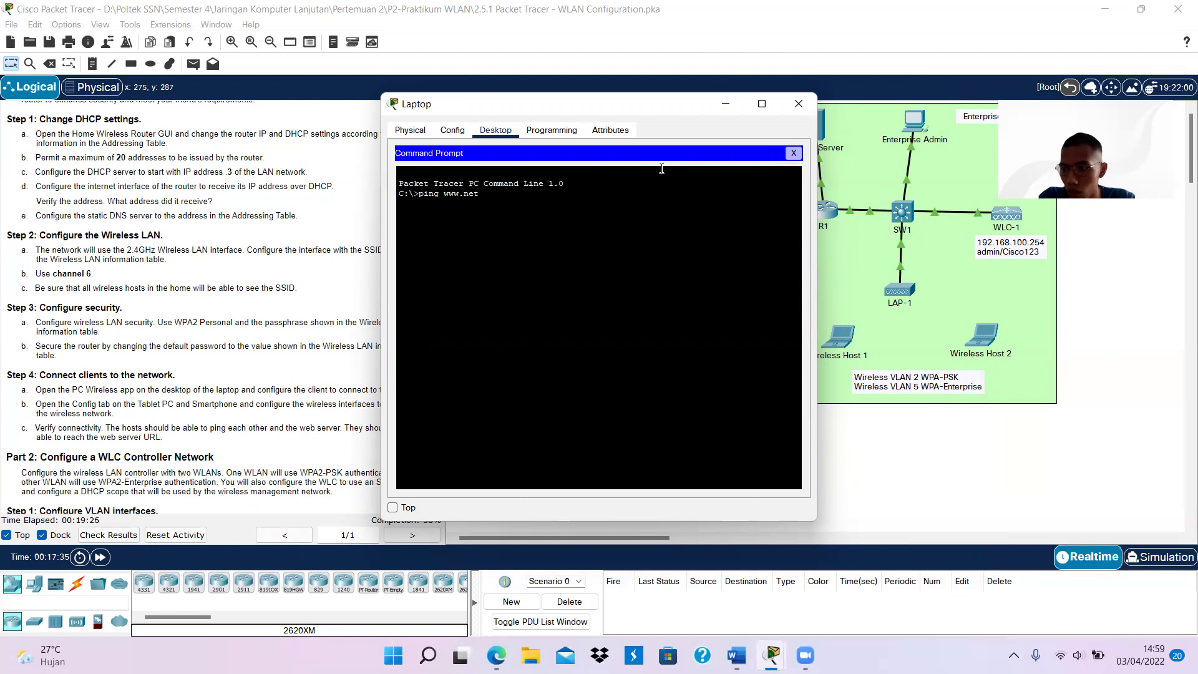
text(acat)
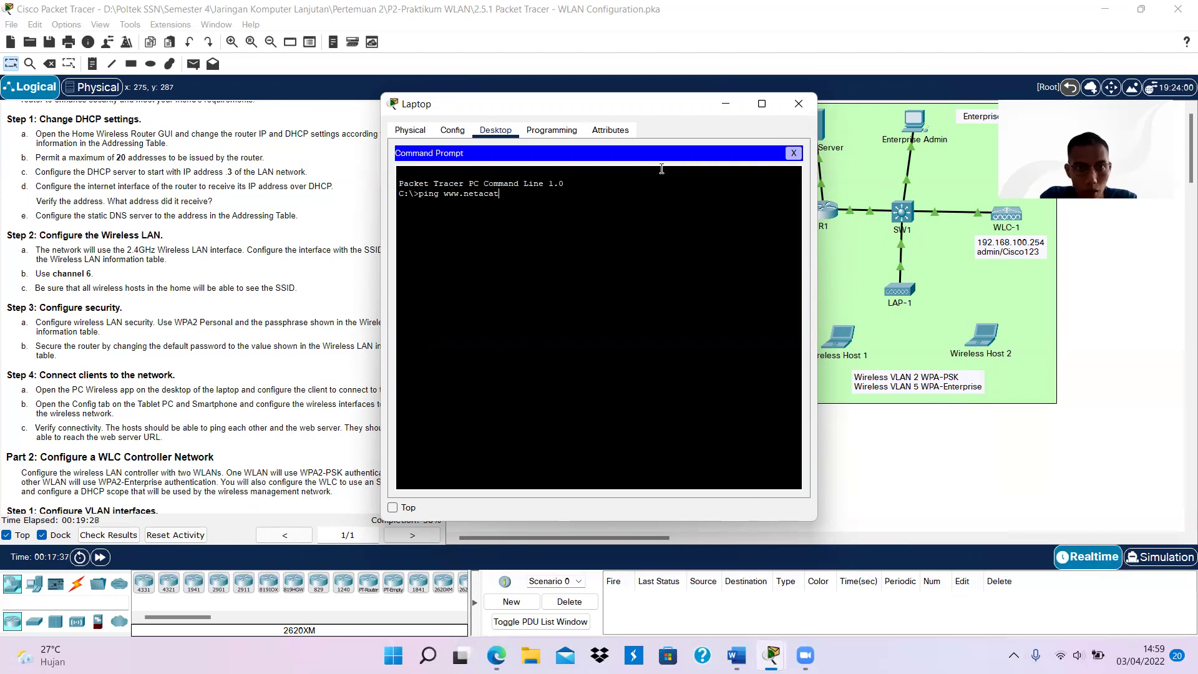
key(BackSpace)
text(d.pt)
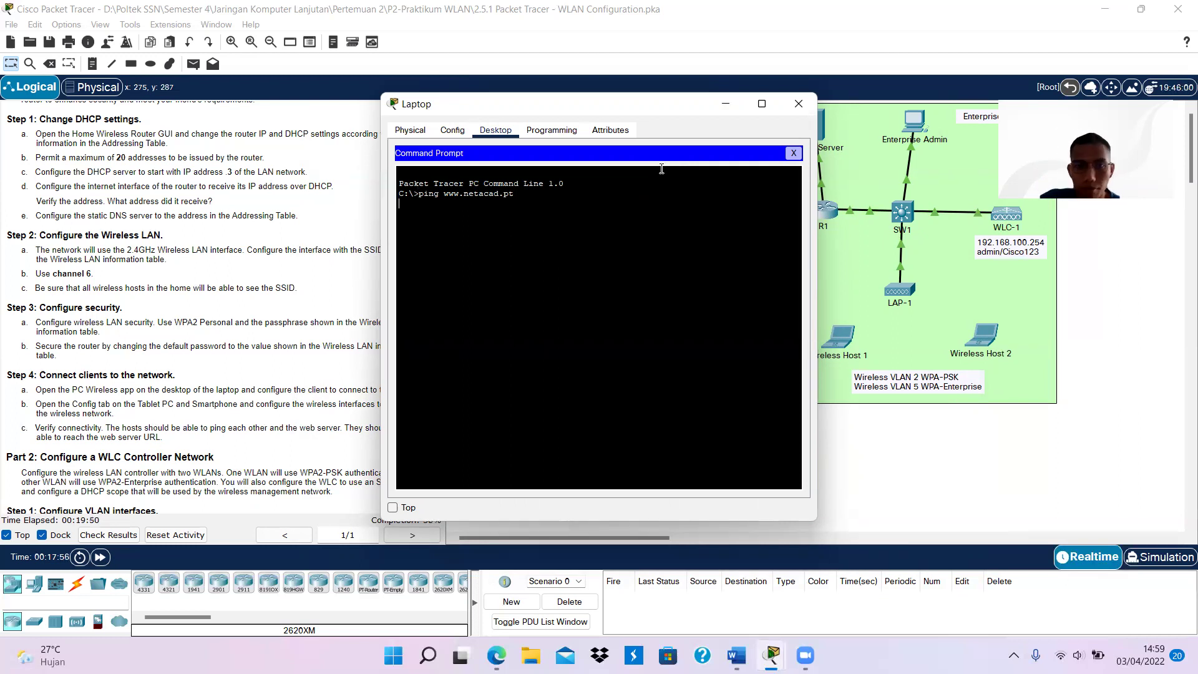
key(Return)
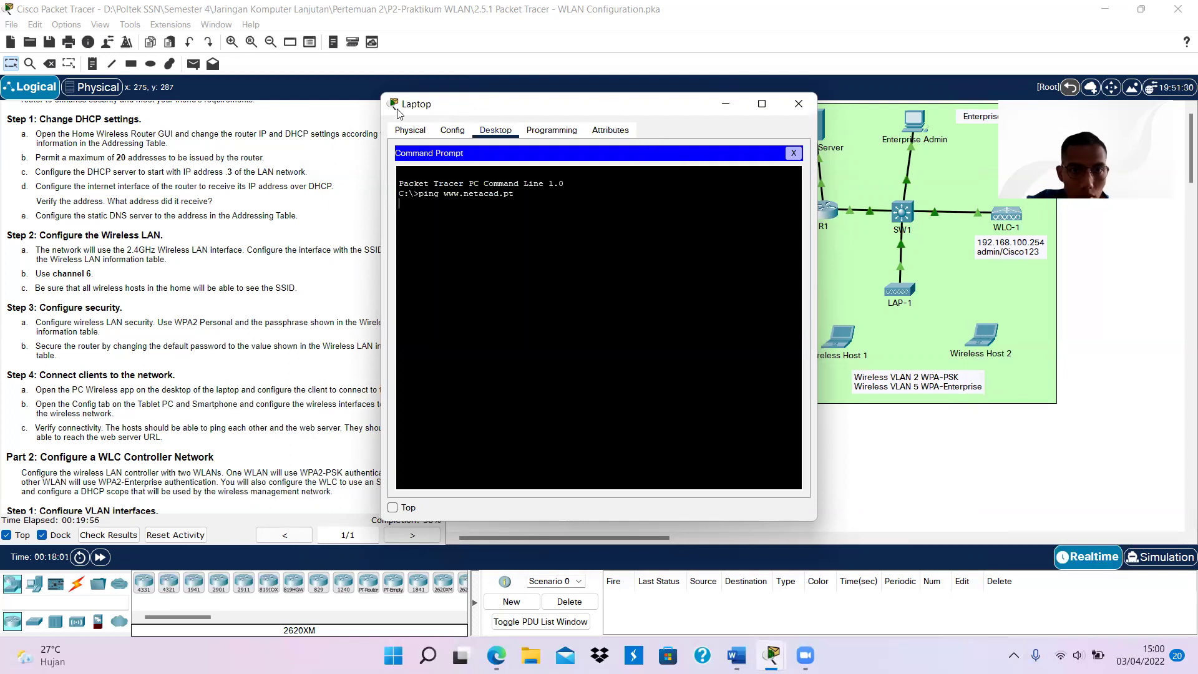
drag(465, 109, 217, 147)
drag(726, 173, 843, 140)
Ping the web server at 203.0.113.78 from the Smartphone's Command Prompt.
click(552, 324)
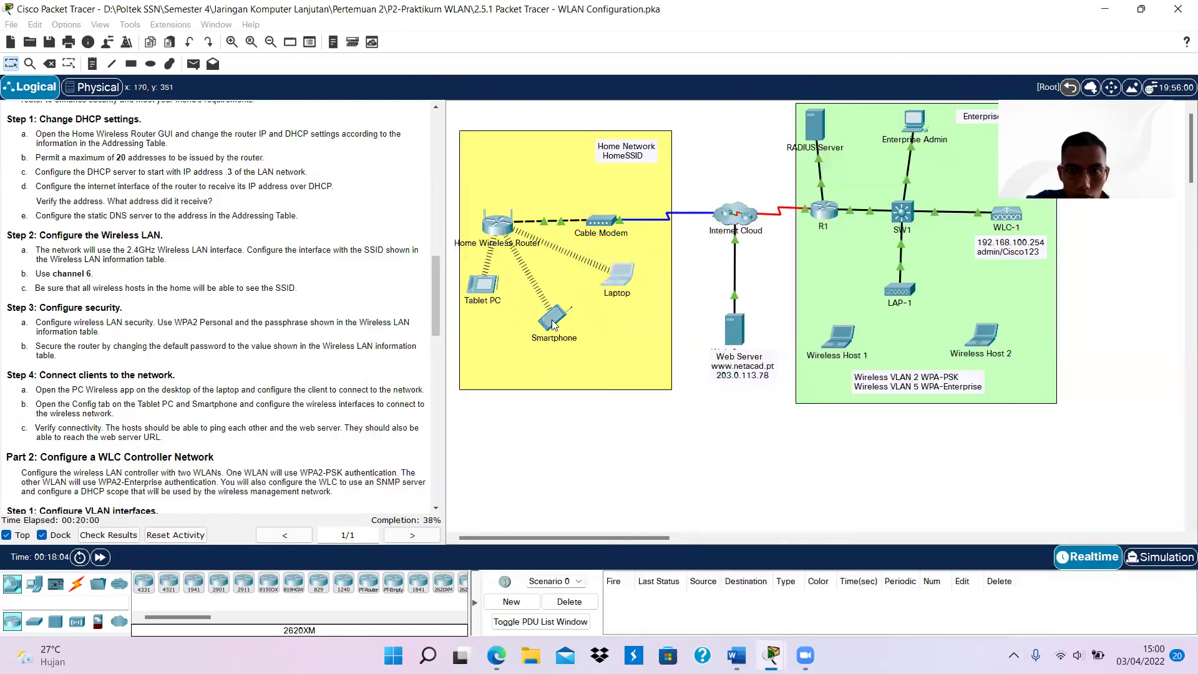
click(496, 131)
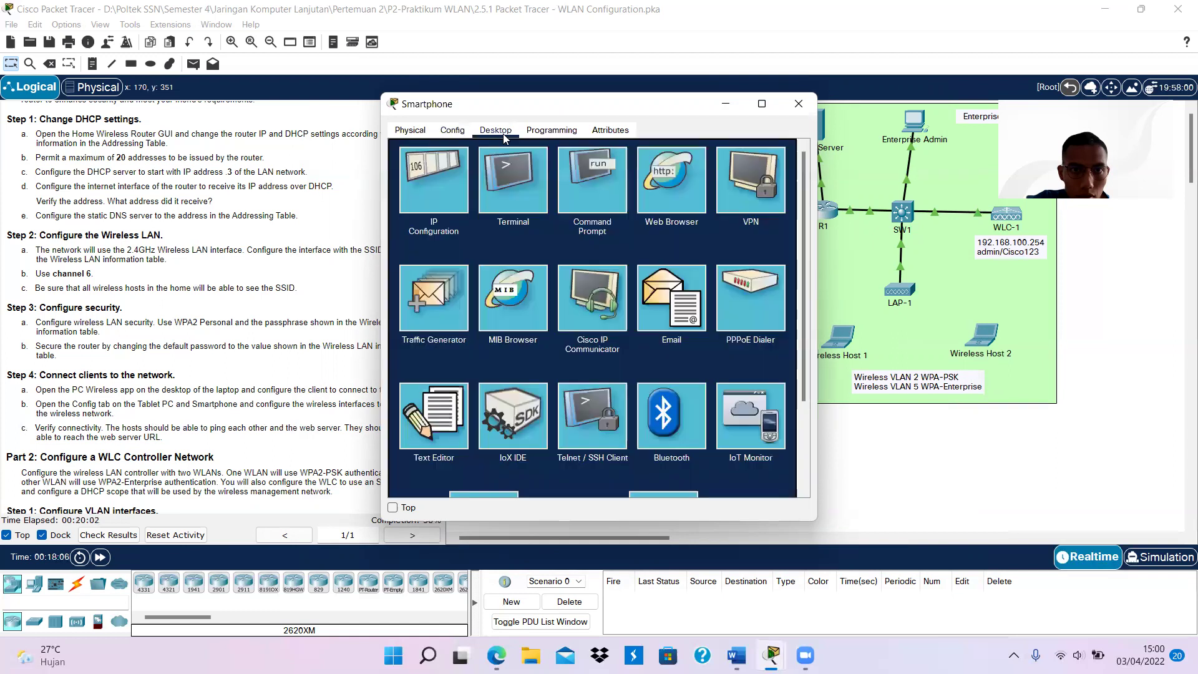
click(588, 201)
text(ping )
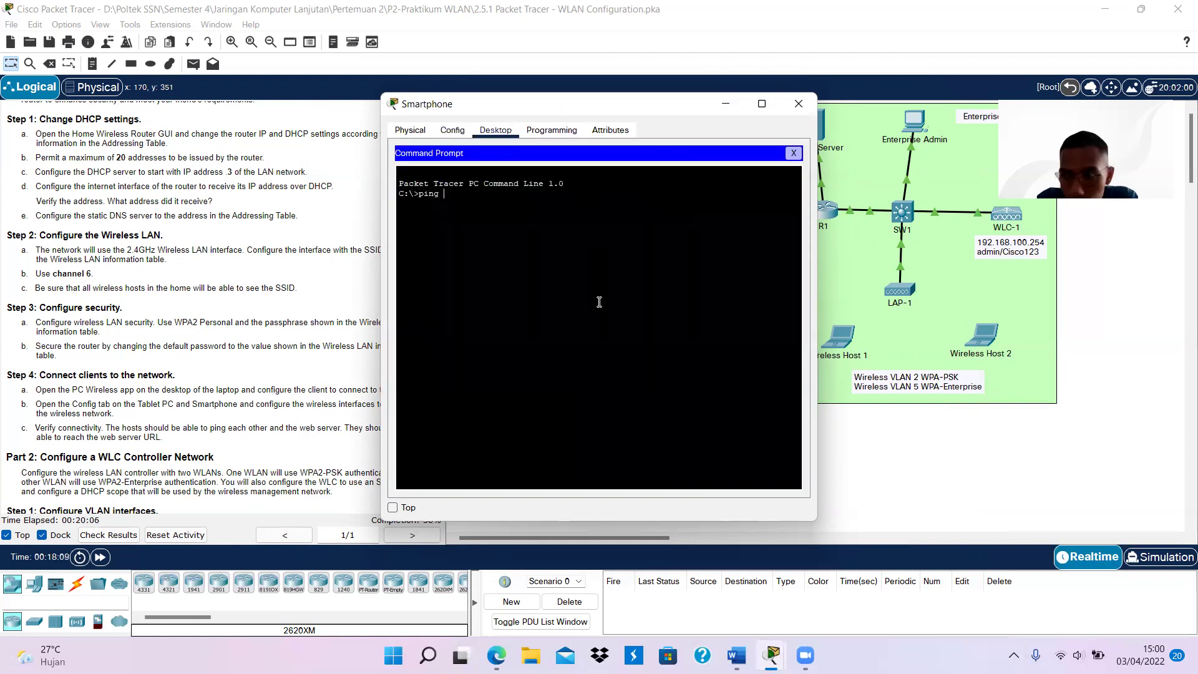
text(203.0.113.)
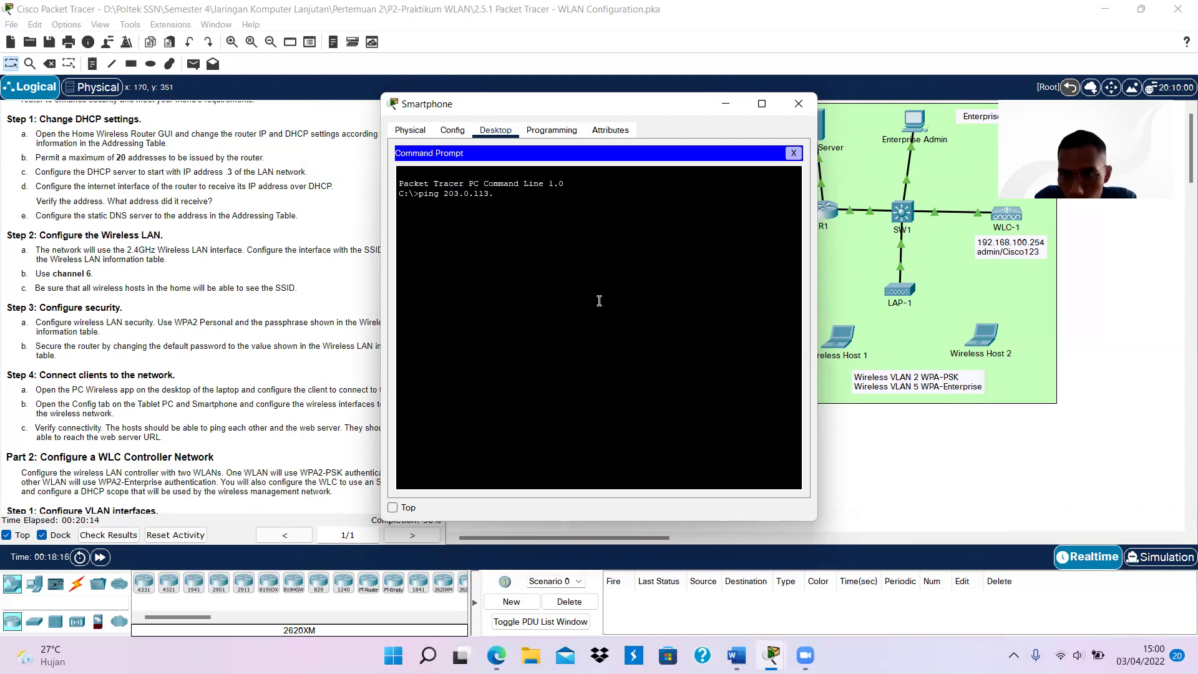
text(78)
key(Return)
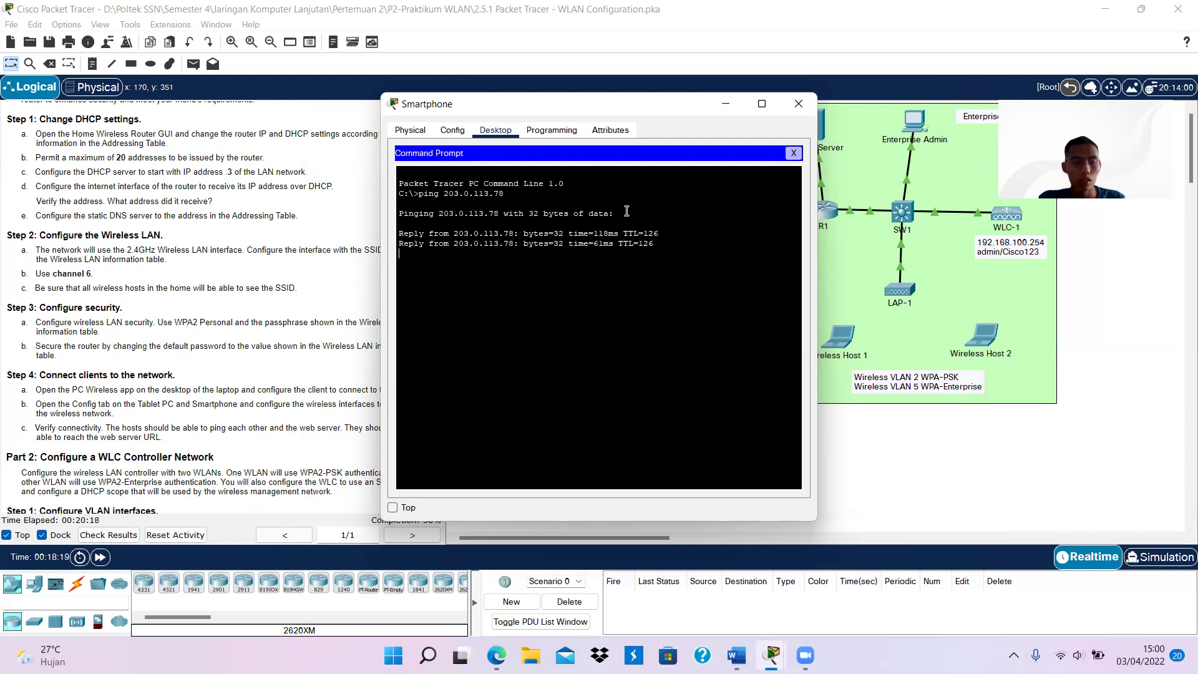
scroll(173, 287, up, 15)
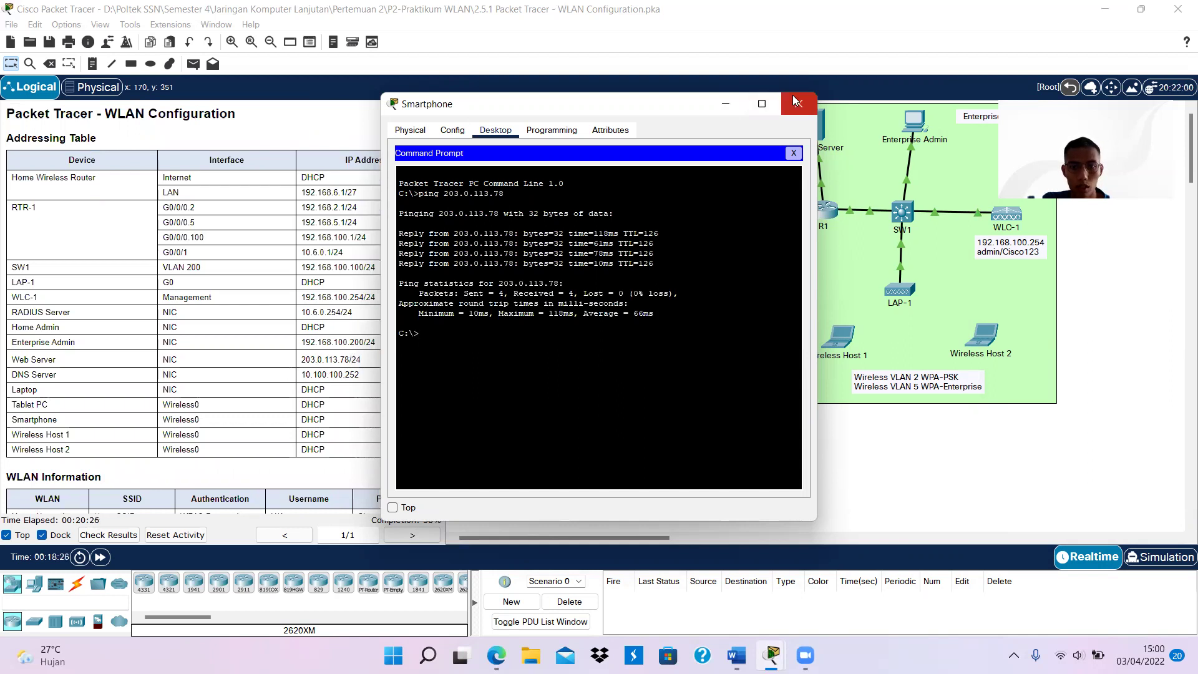
Close the Smartphone window, review the Laptop's ping results, then close the Laptop window.
click(793, 156)
mouse_move(772, 654)
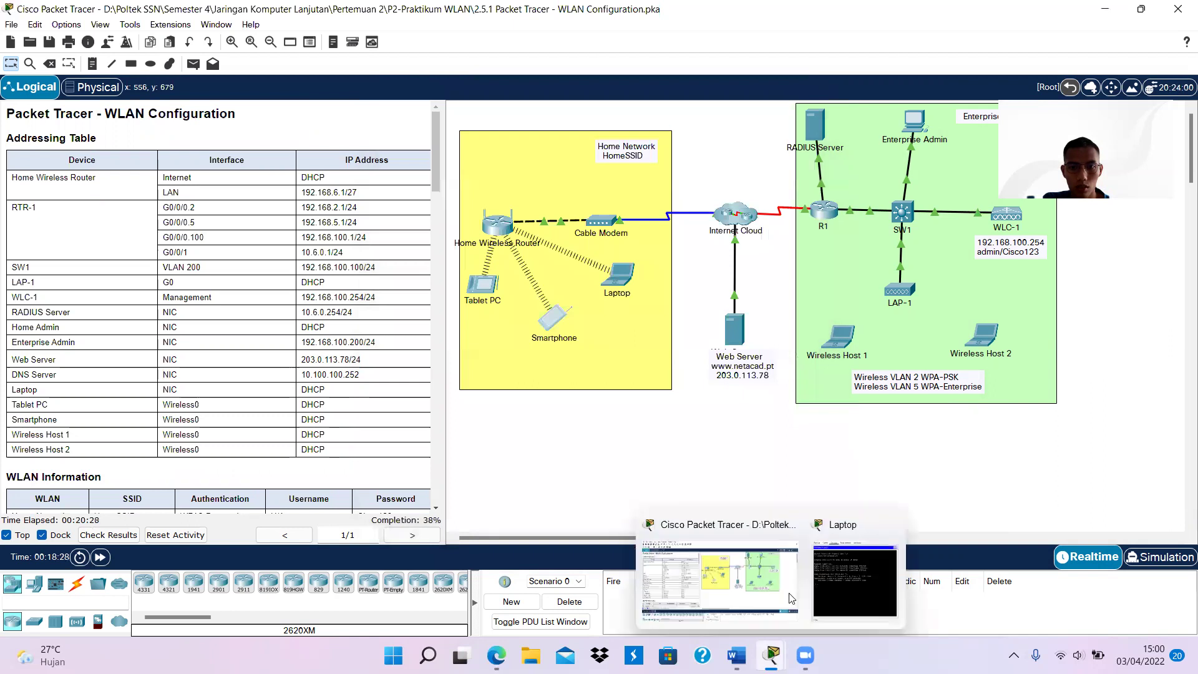
click(822, 563)
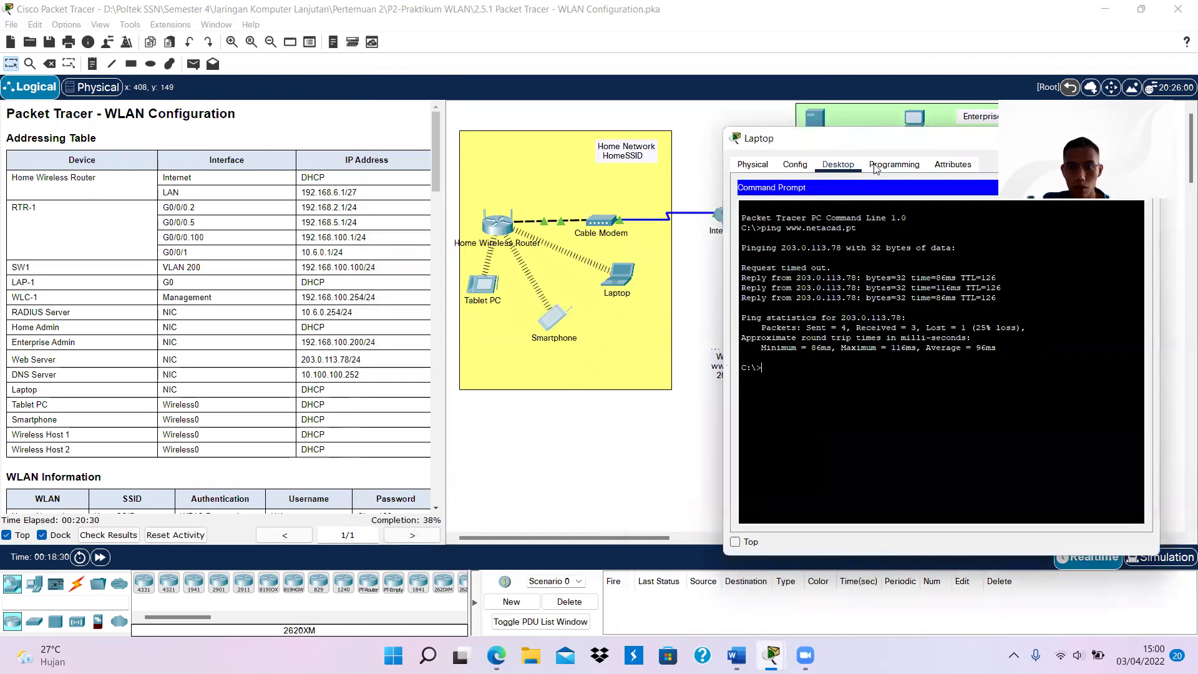
drag(874, 148, 595, 158)
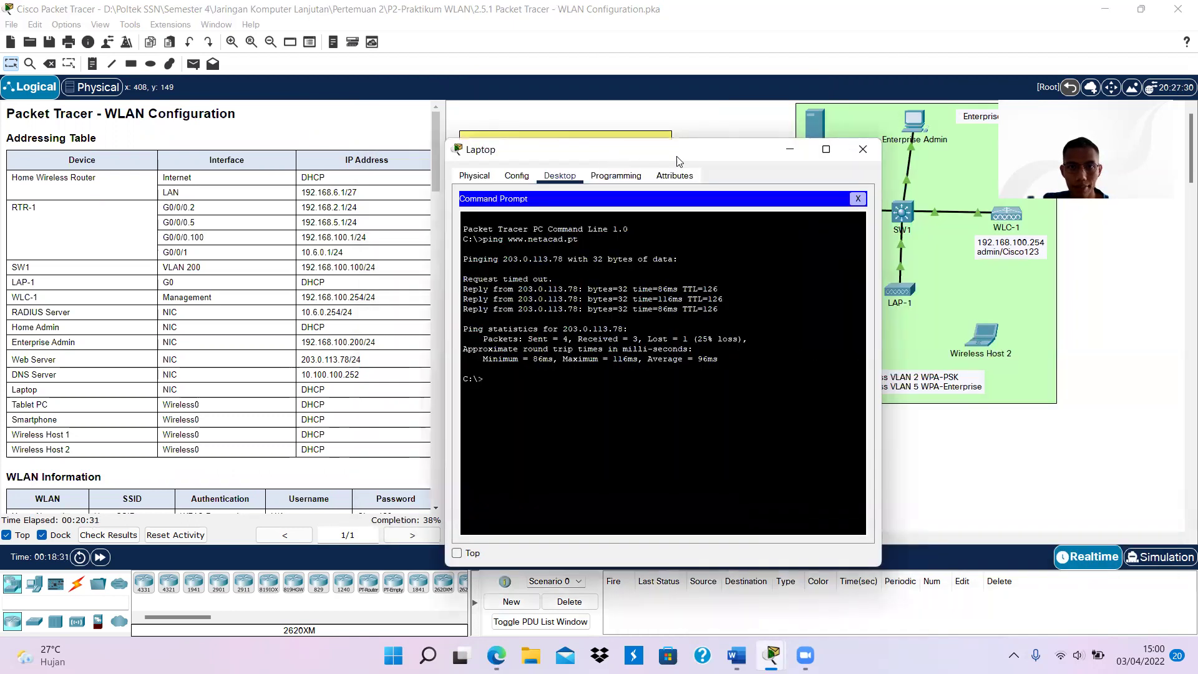
click(859, 155)
scroll(369, 366, down, 15)
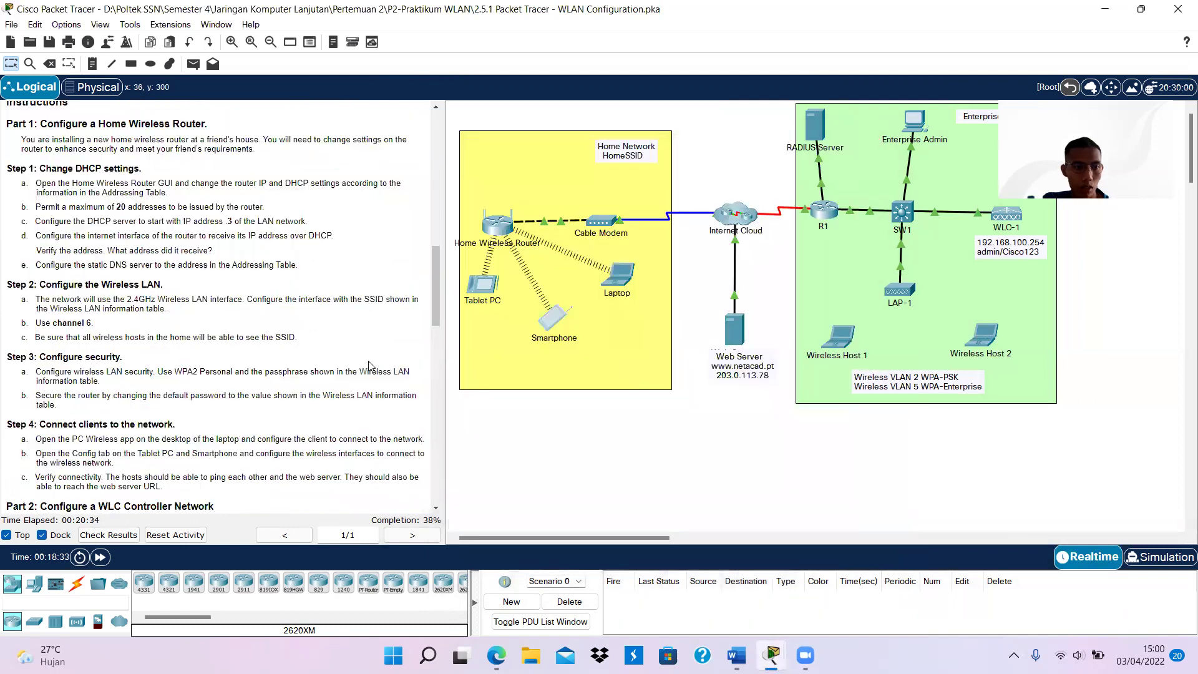
Scroll the instructions pane down to Part 2's WLC setup.
scroll(370, 367, down, 2)
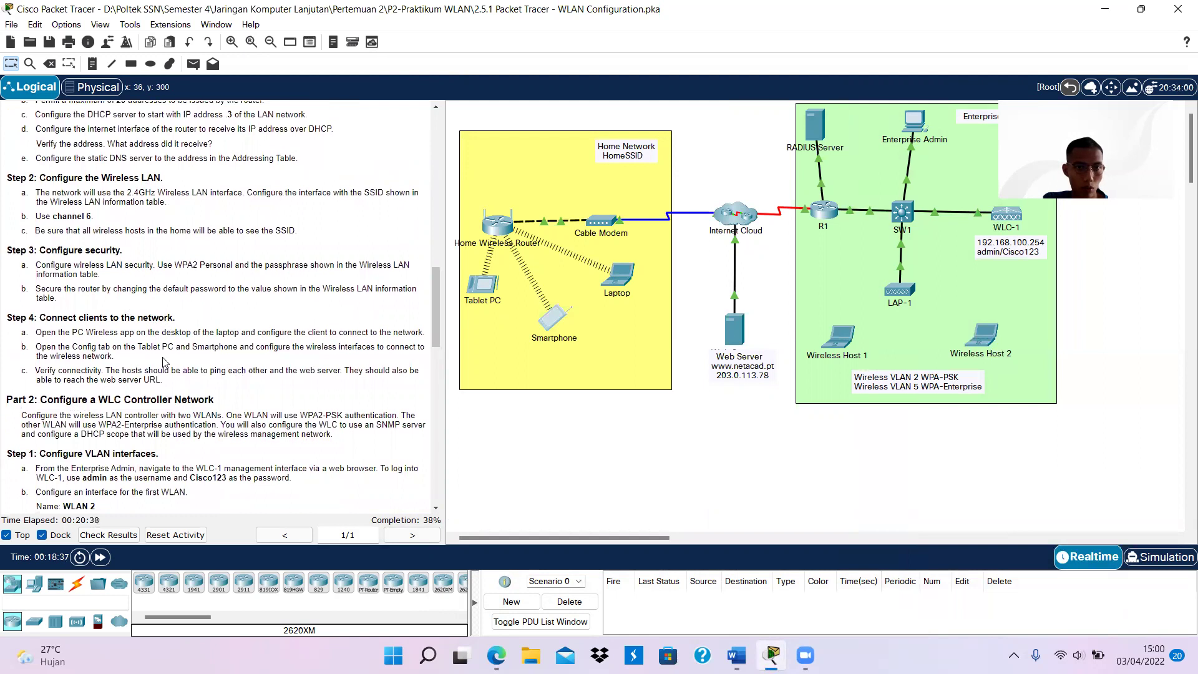
scroll(156, 350, down, 2)
scroll(156, 350, down, 2)
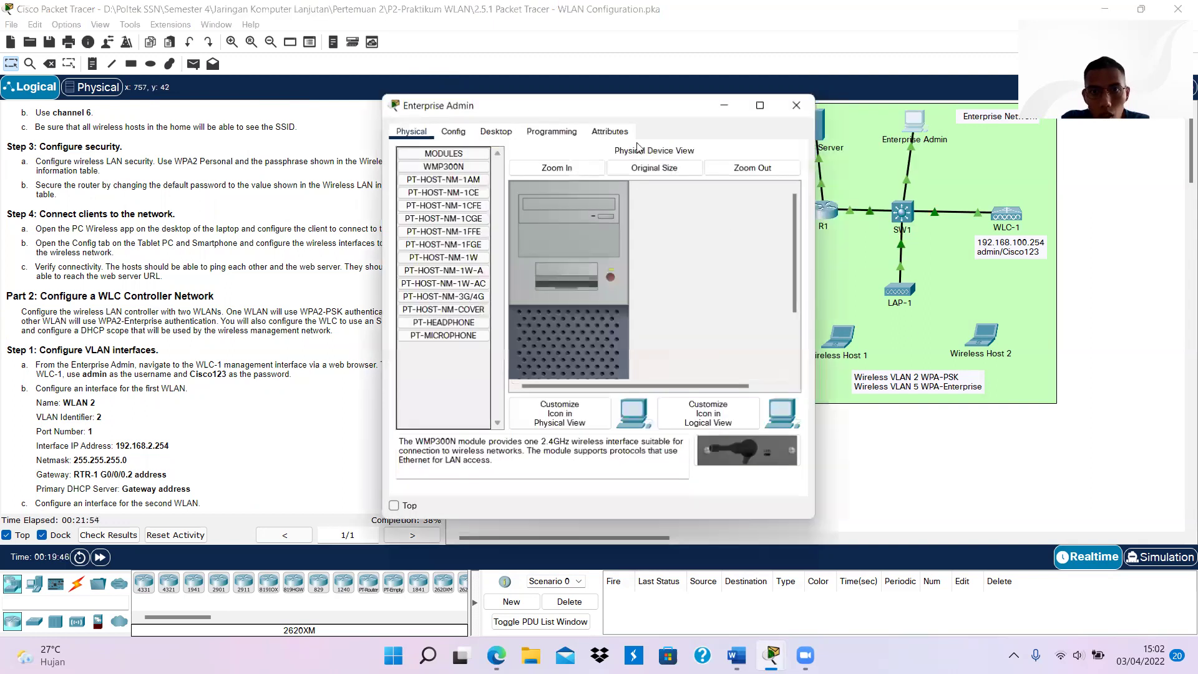
click(499, 131)
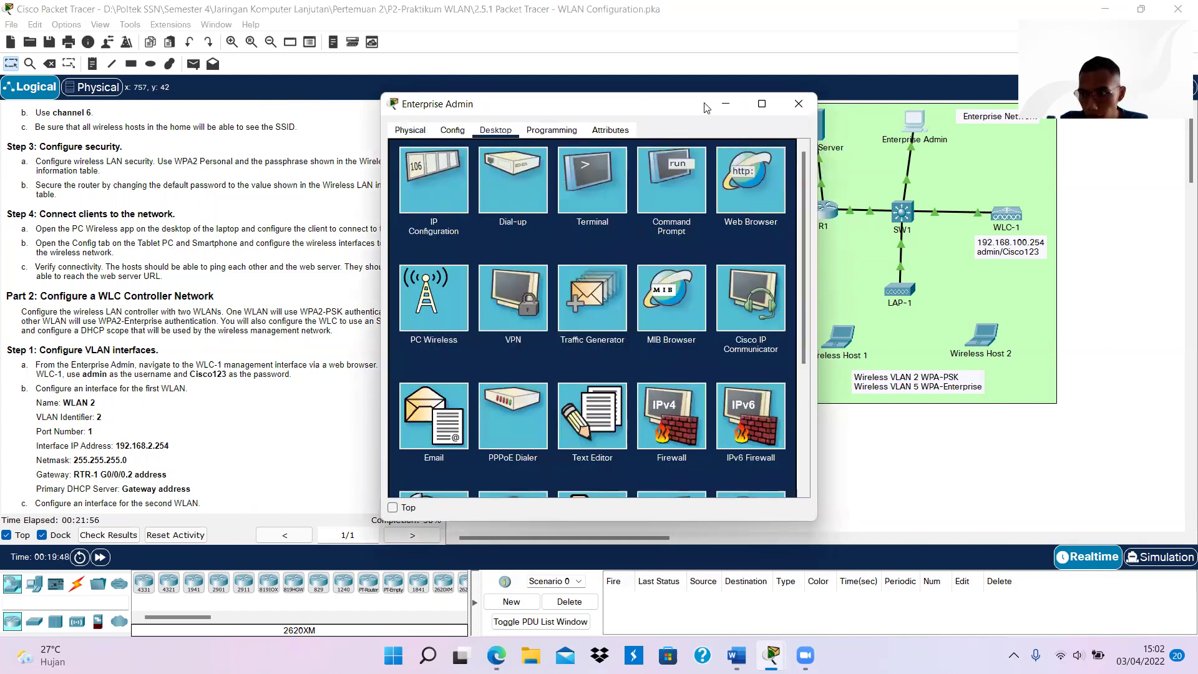
drag(666, 115, 750, 117)
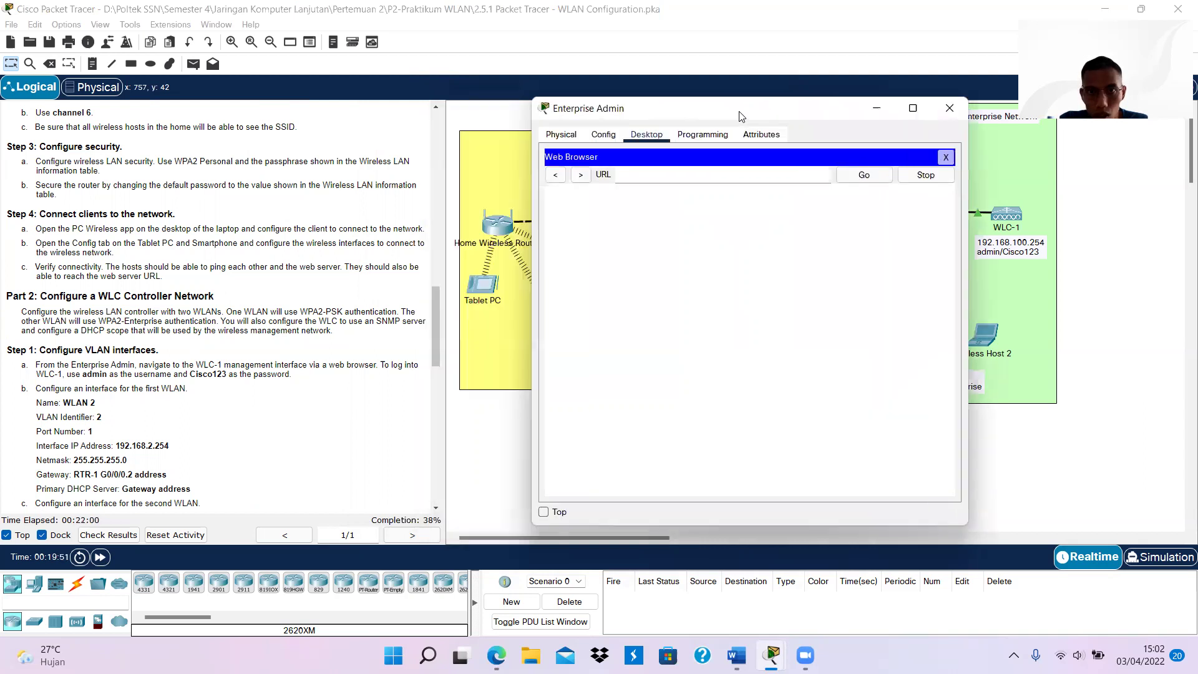
scroll(222, 316, up, 10)
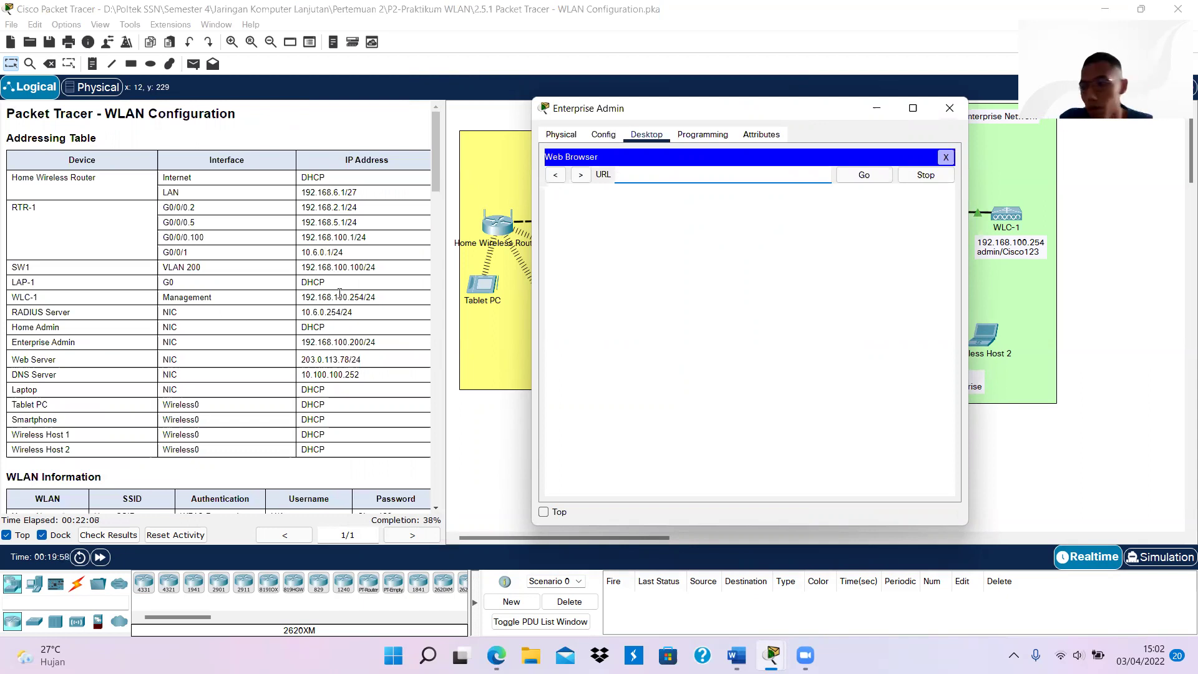
text(h)
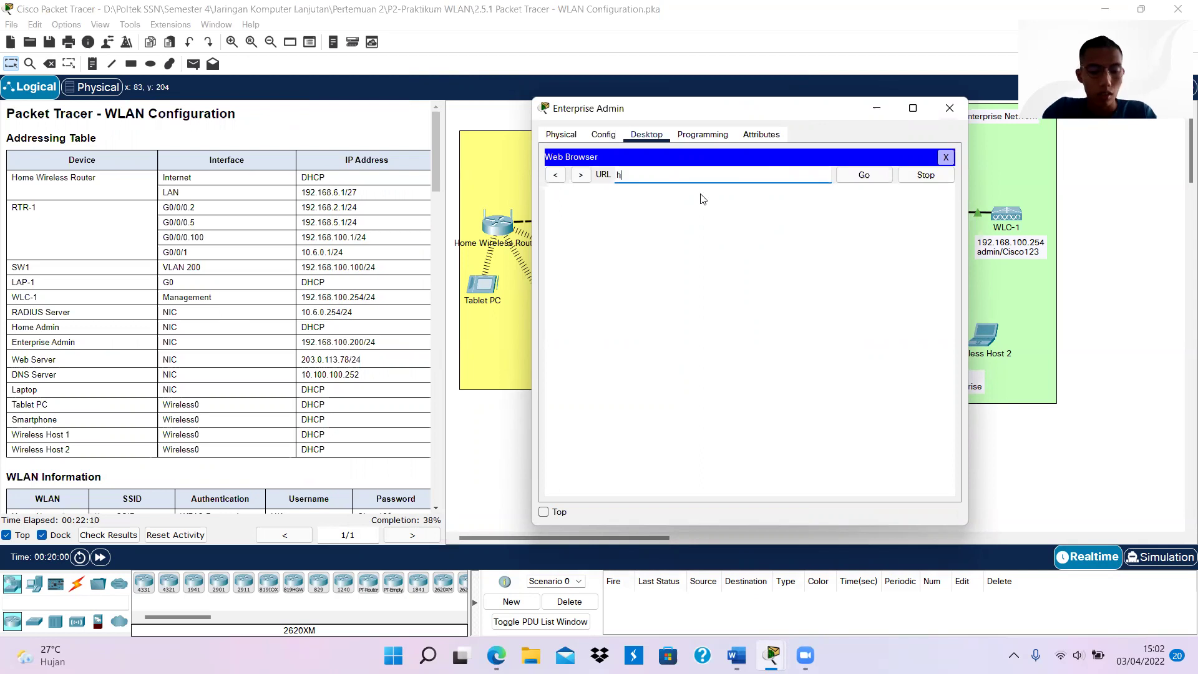
text(ttps://192.168.100)
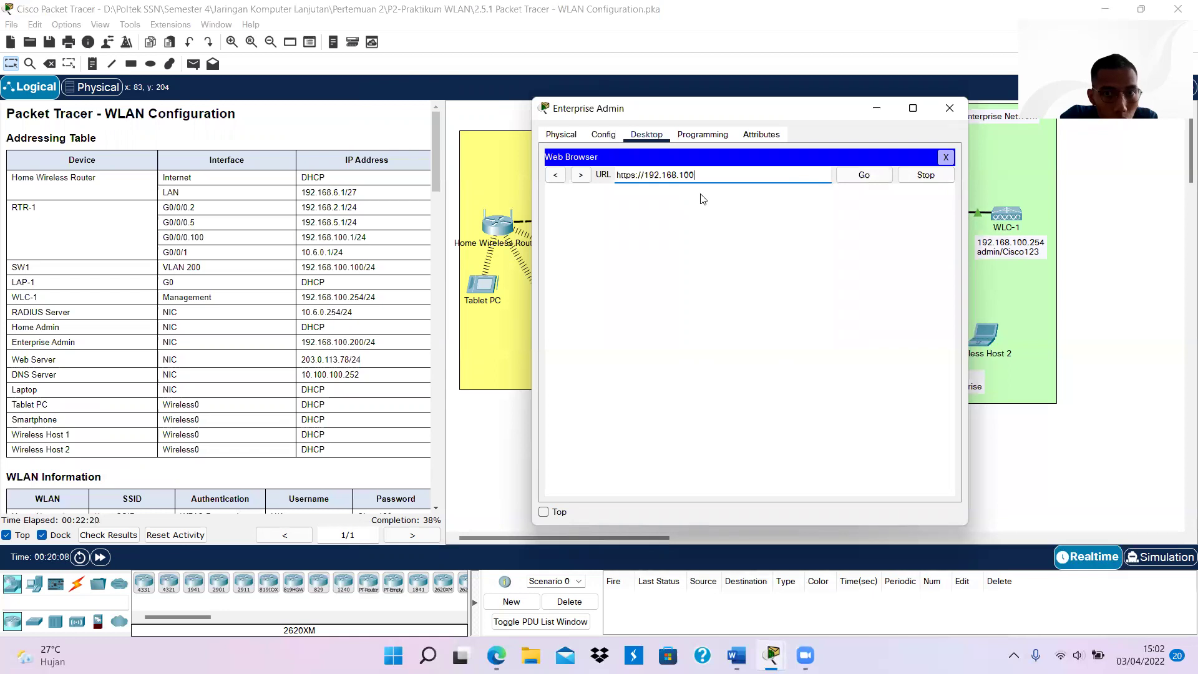
text(.254)
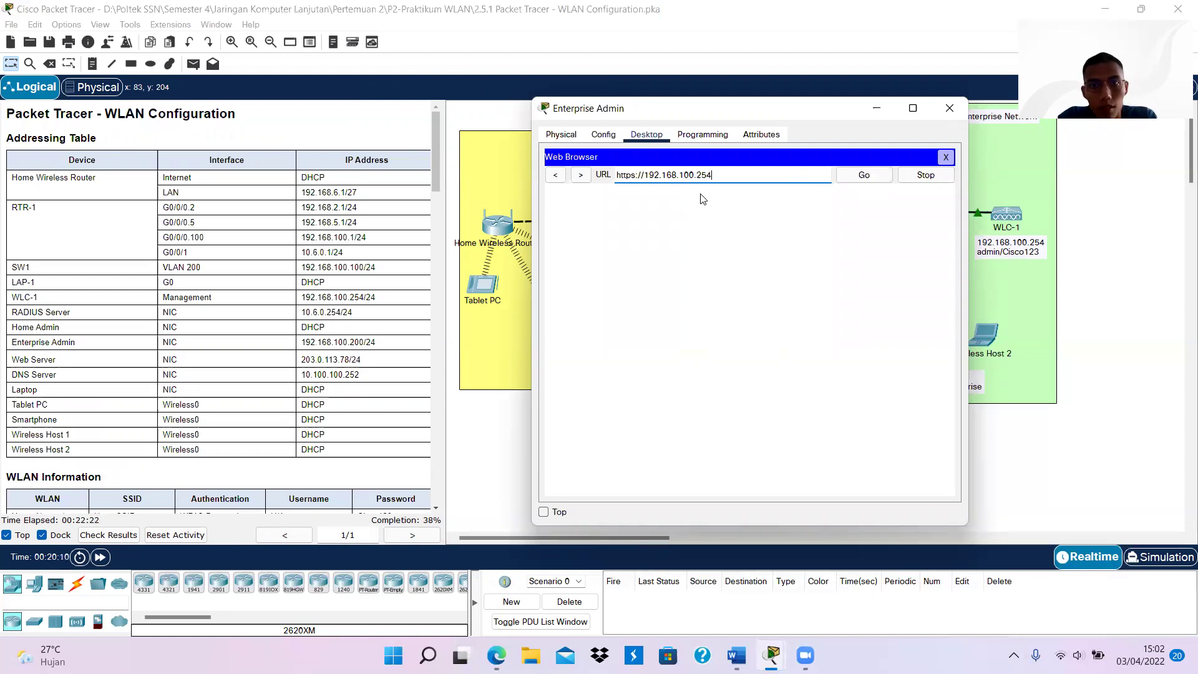
key(Return)
scroll(243, 335, down, 15)
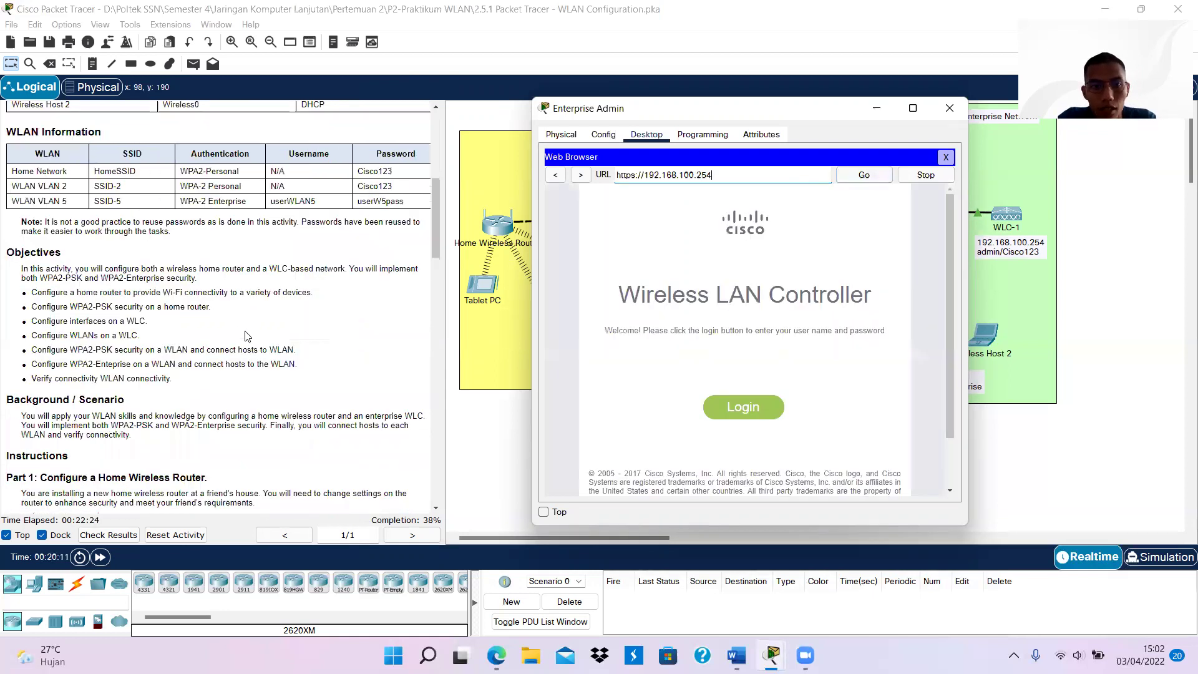
scroll(248, 336, up, 8)
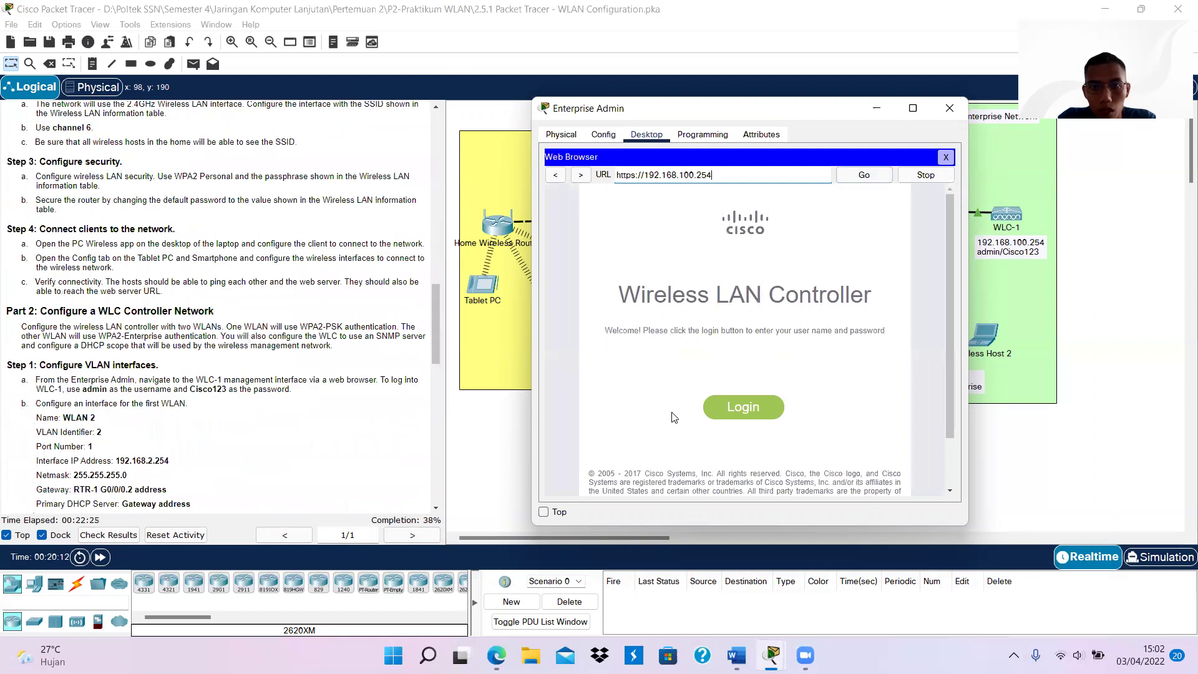
Log in to WLC-1 with the admin username and password to reach the Monitor summary.
click(742, 407)
scroll(314, 291, up, 15)
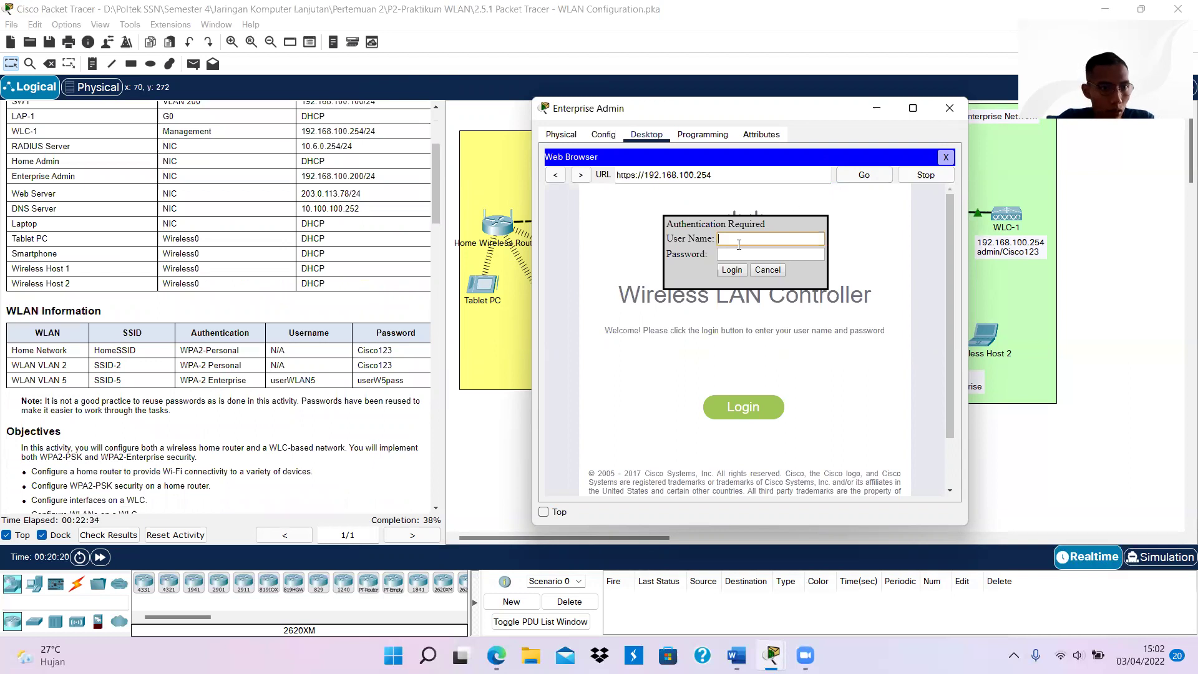
text(dmin)
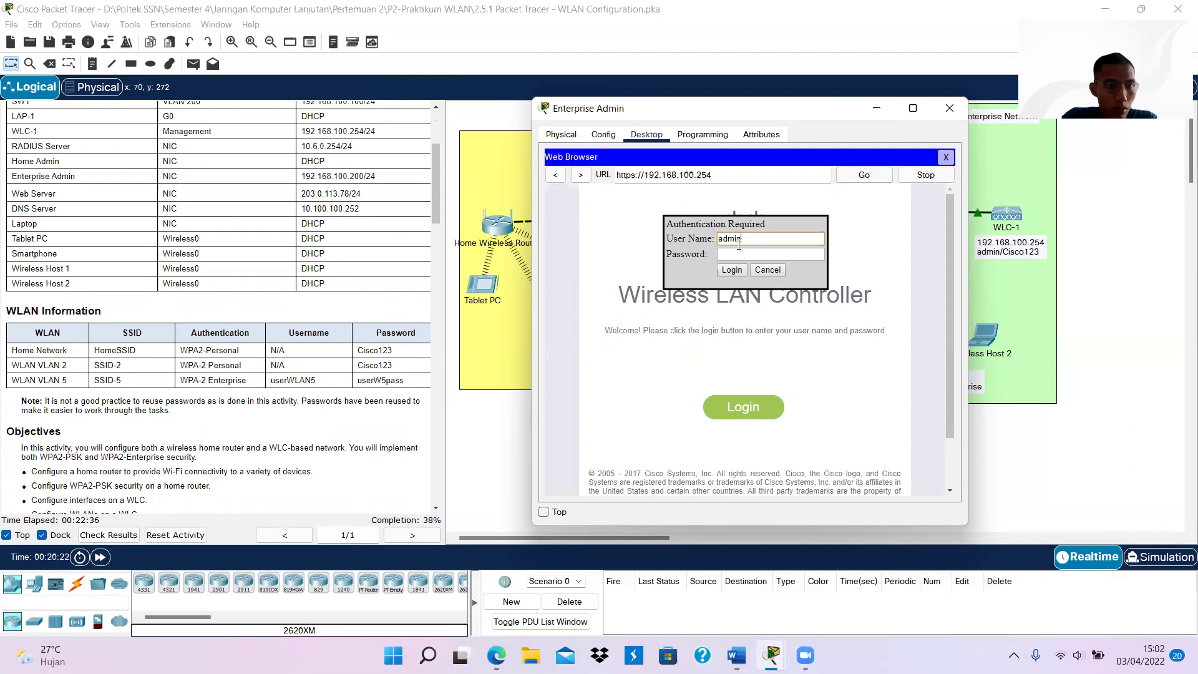
click(728, 256)
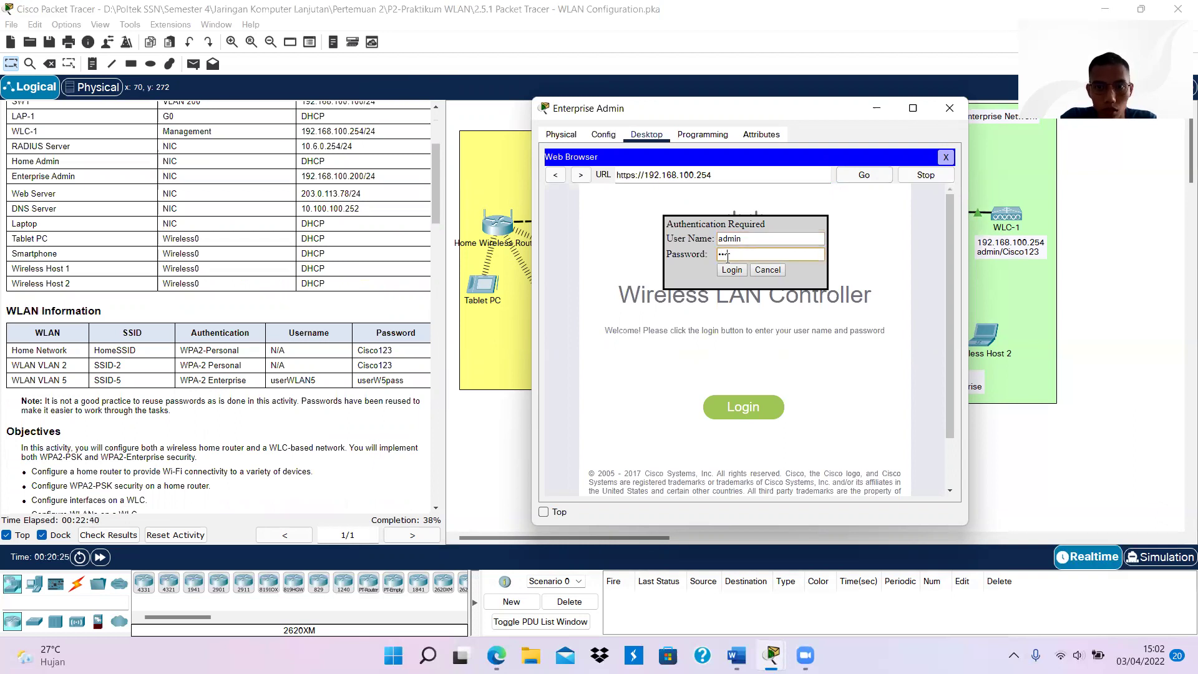
text(Cisco123)
click(729, 272)
scroll(216, 405, down, 10)
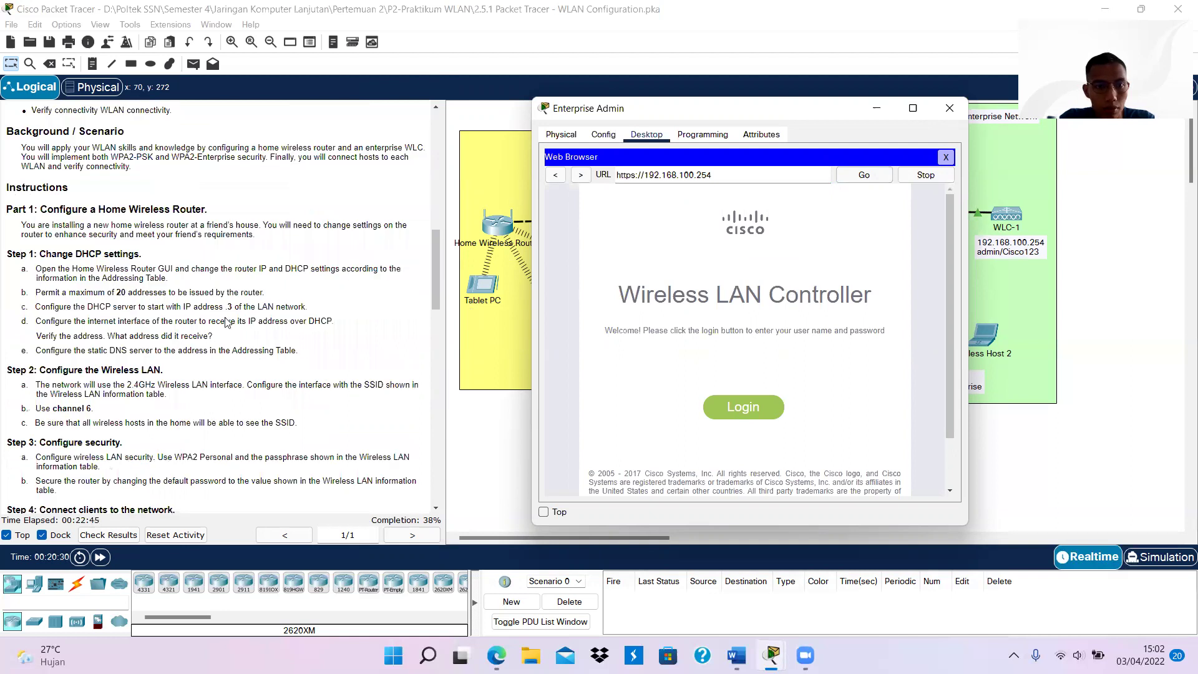
scroll(228, 322, down, 5)
scroll(228, 322, up, 5)
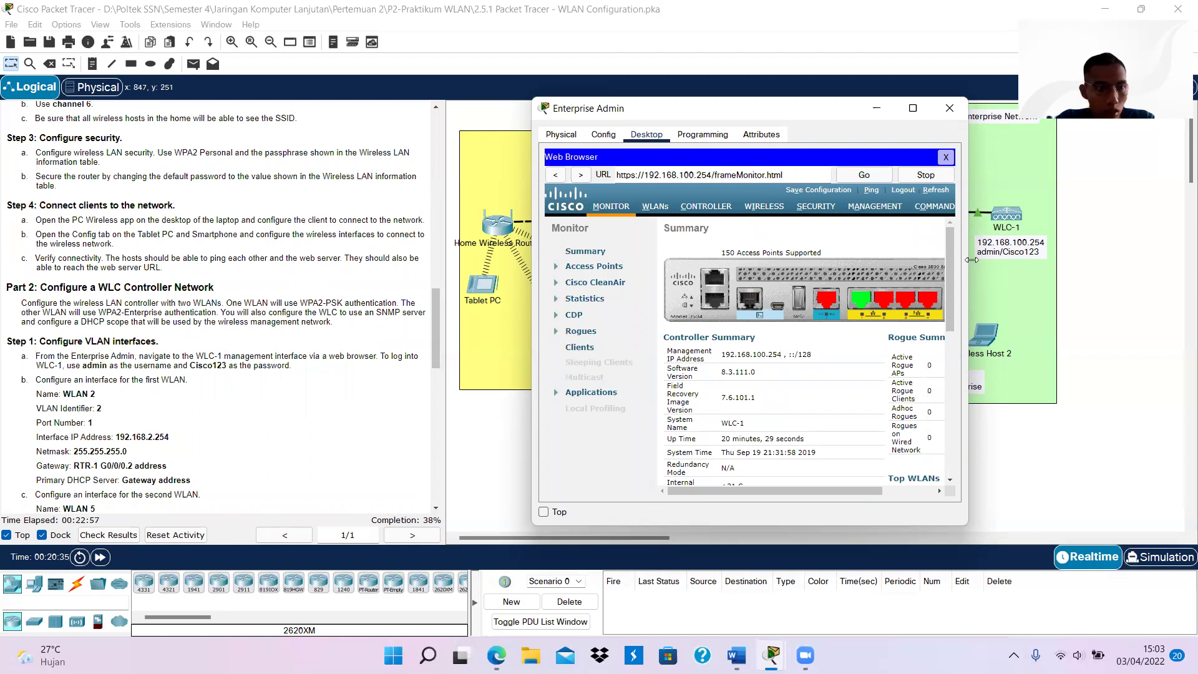
Go to CONTROLLER > Interfaces on WLC-1 and start a New interface.
drag(972, 260, 1146, 260)
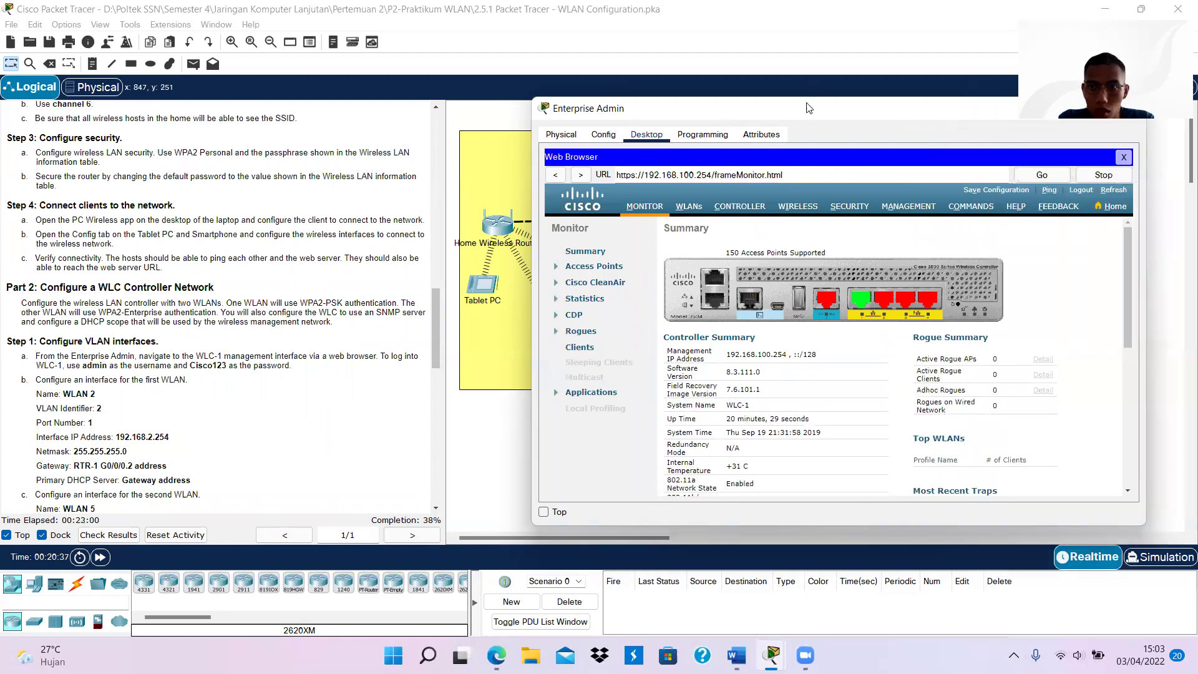
drag(769, 110, 680, 110)
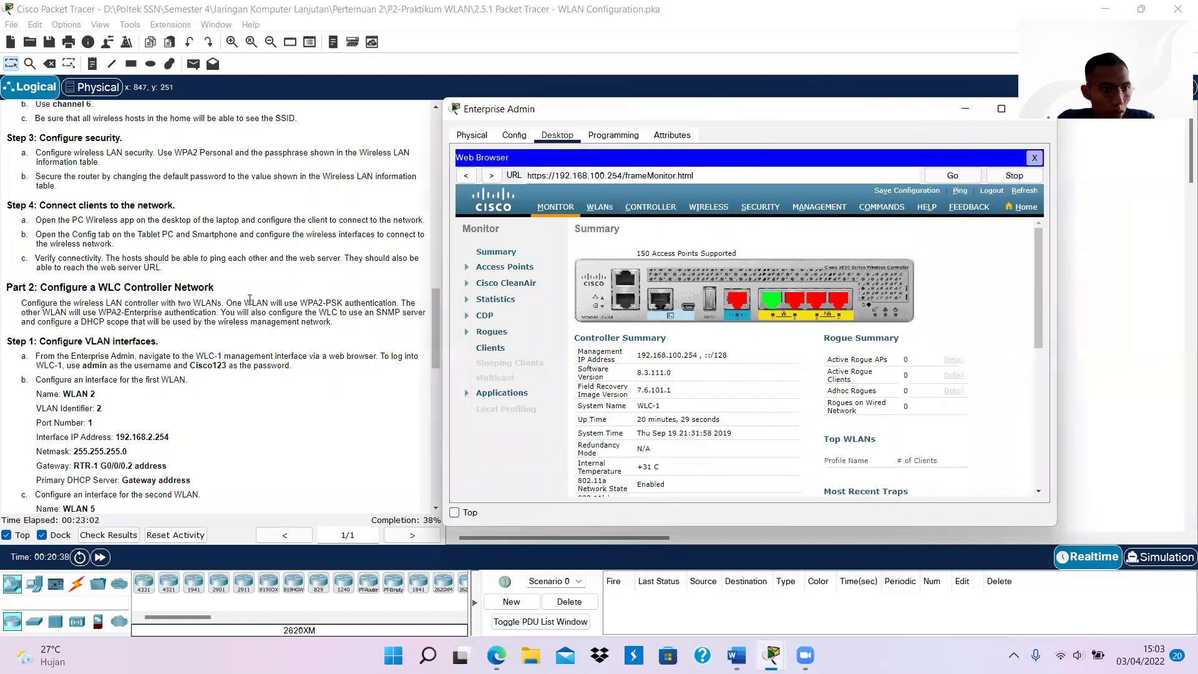
scroll(147, 382, down, 2)
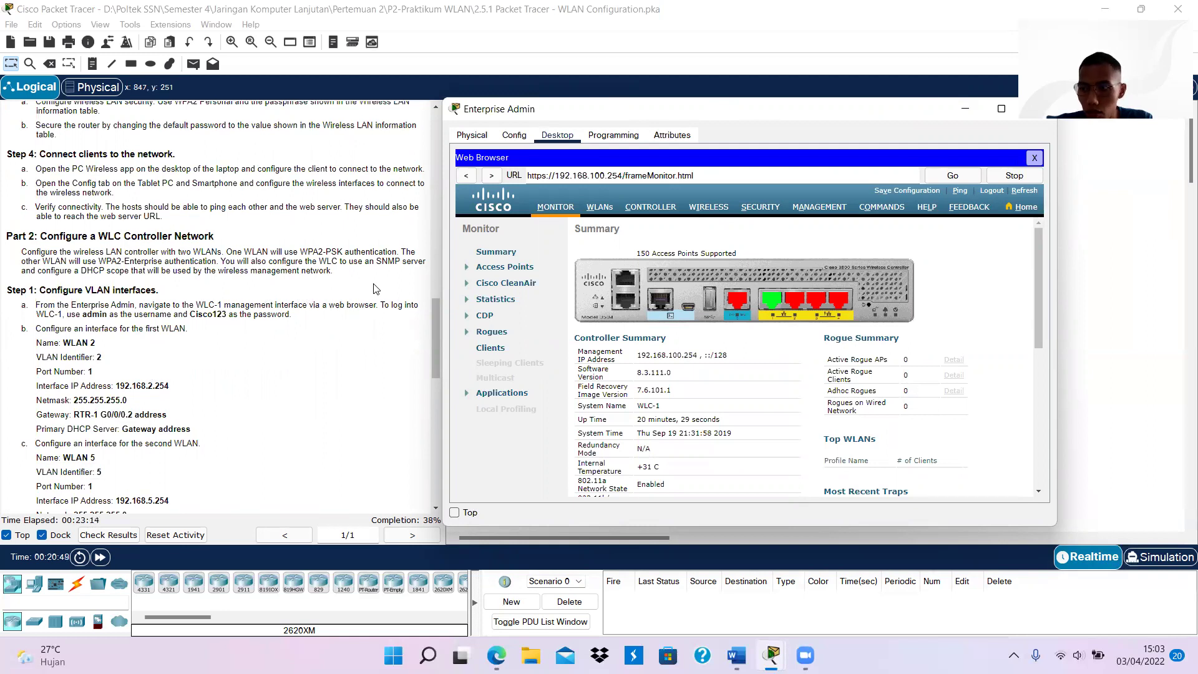
click(640, 211)
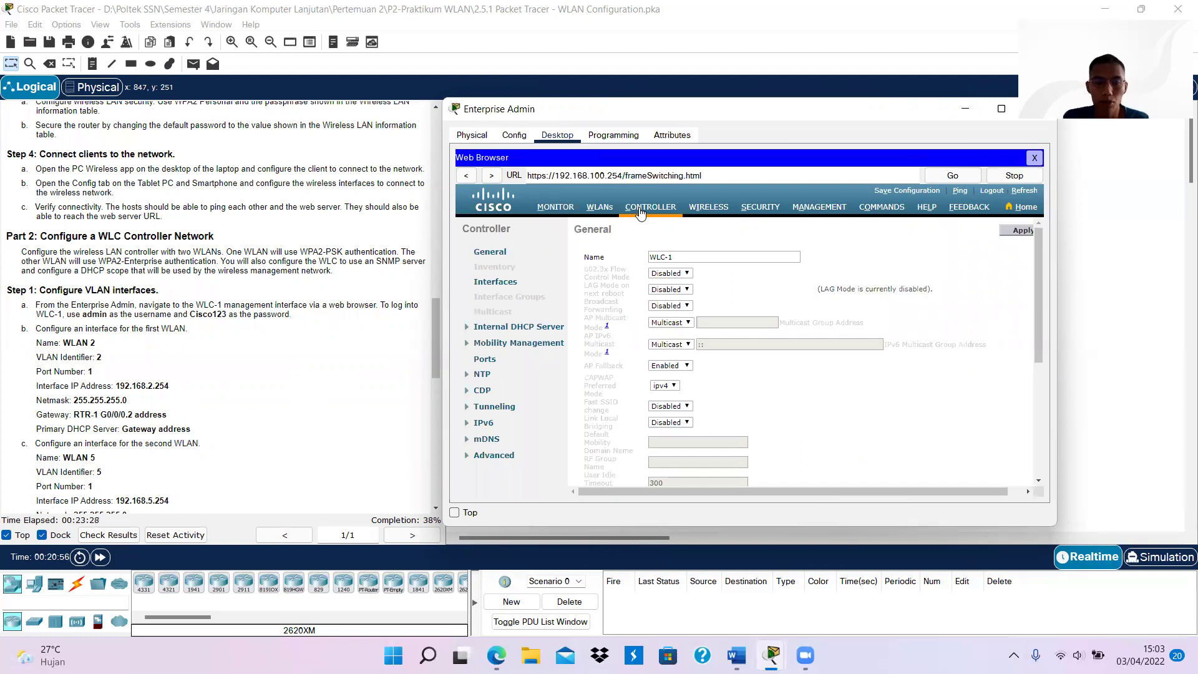
click(488, 284)
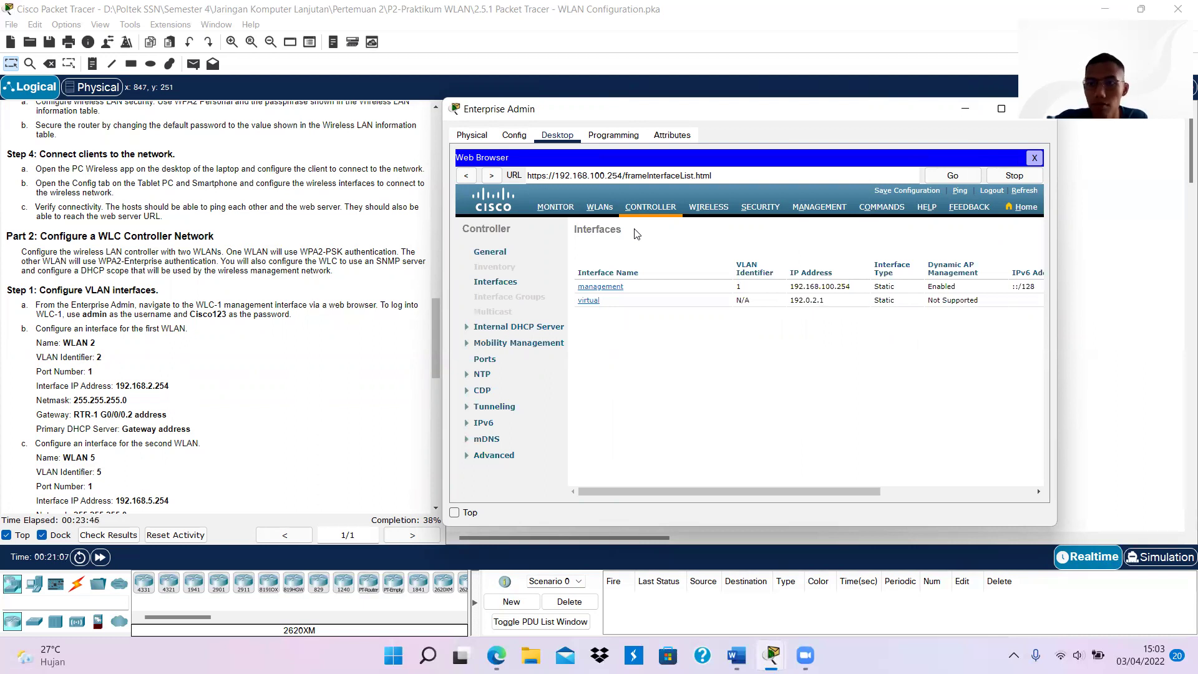
scroll(780, 238, right, 5)
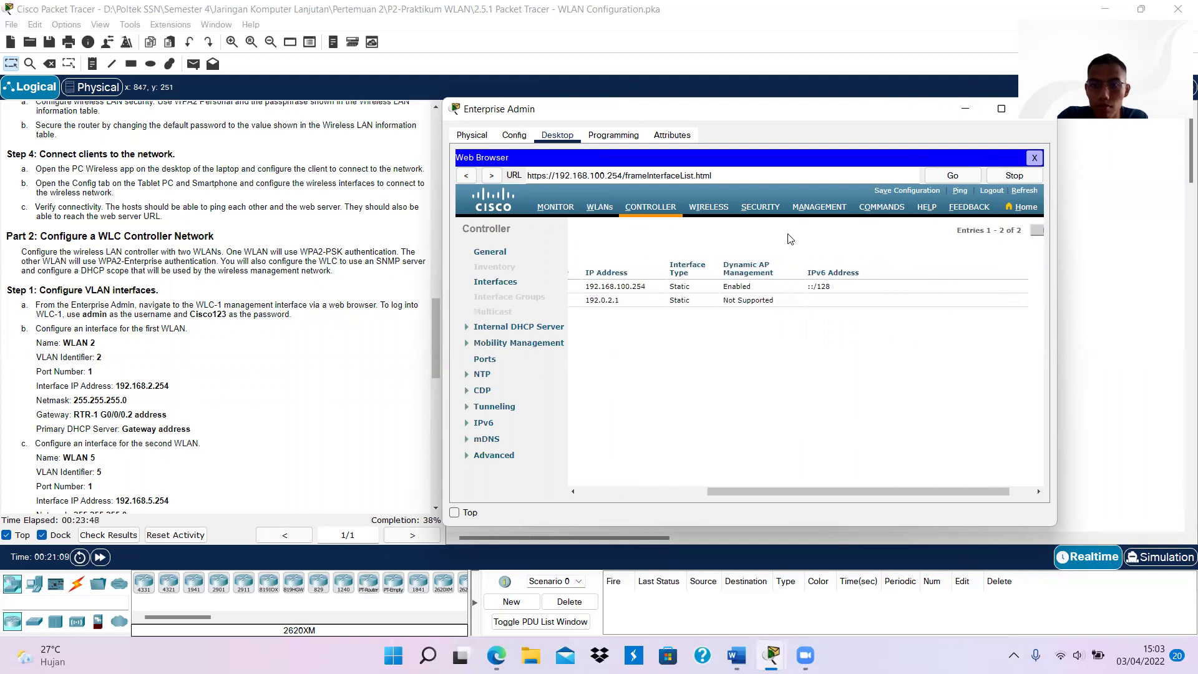
click(1010, 228)
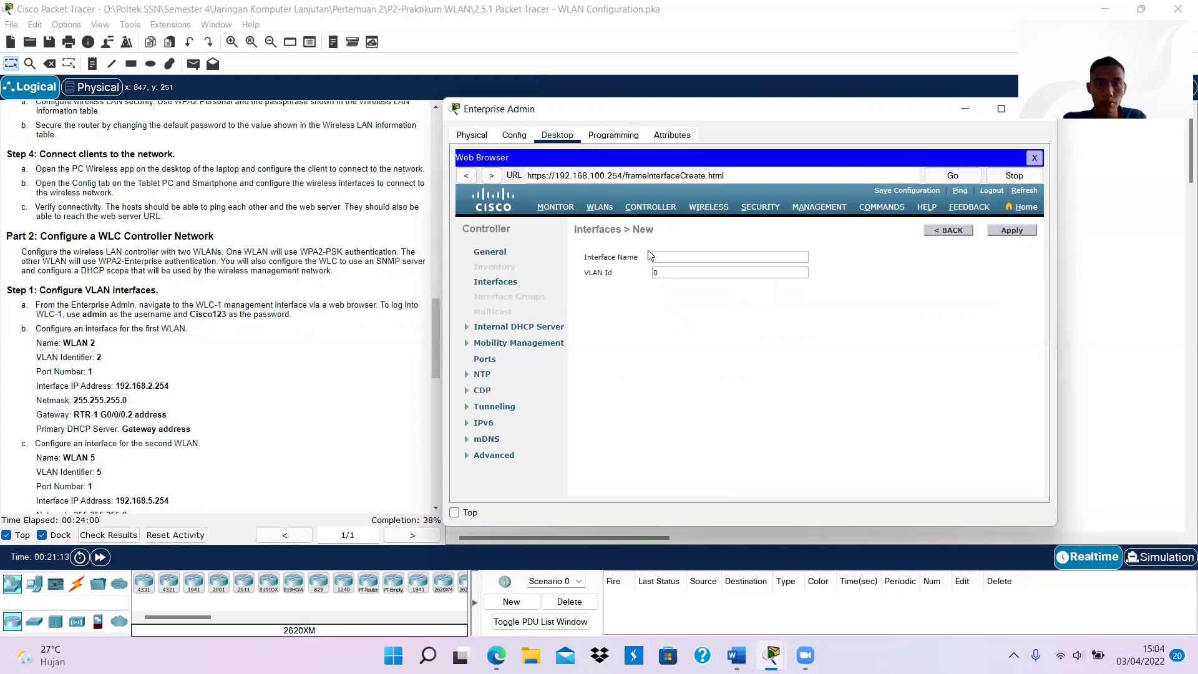
Create interface WLAN 2 with VLAN Id 2.
click(660, 258)
text(WLAN 2)
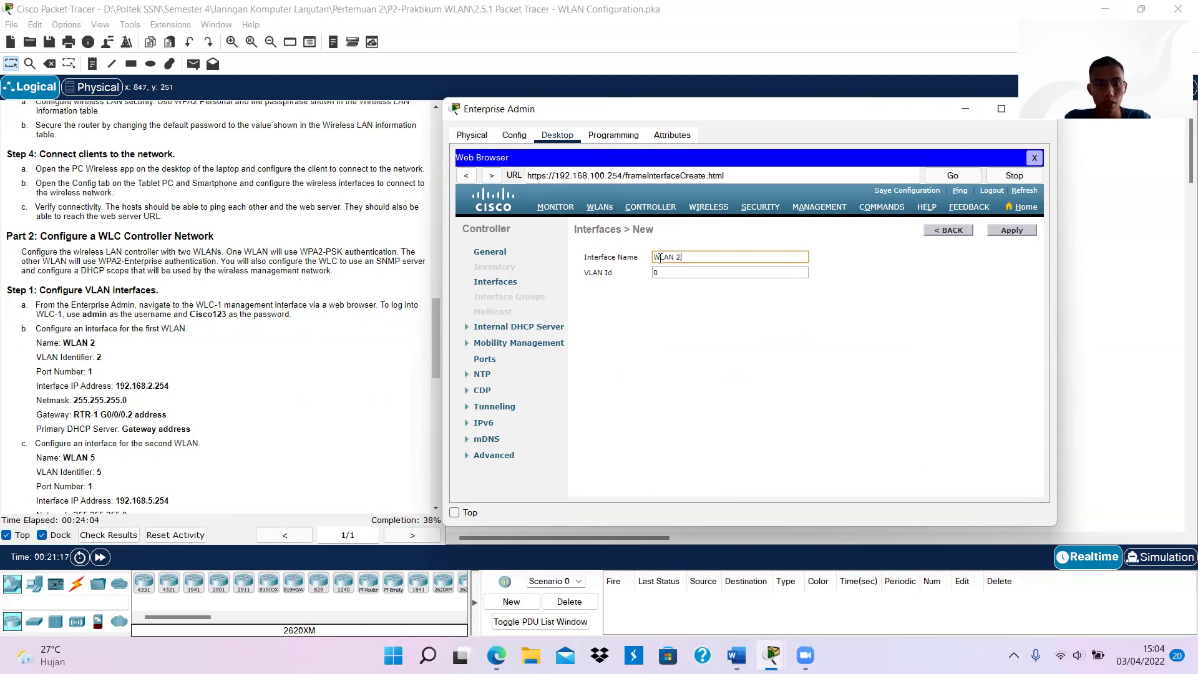
click(677, 271)
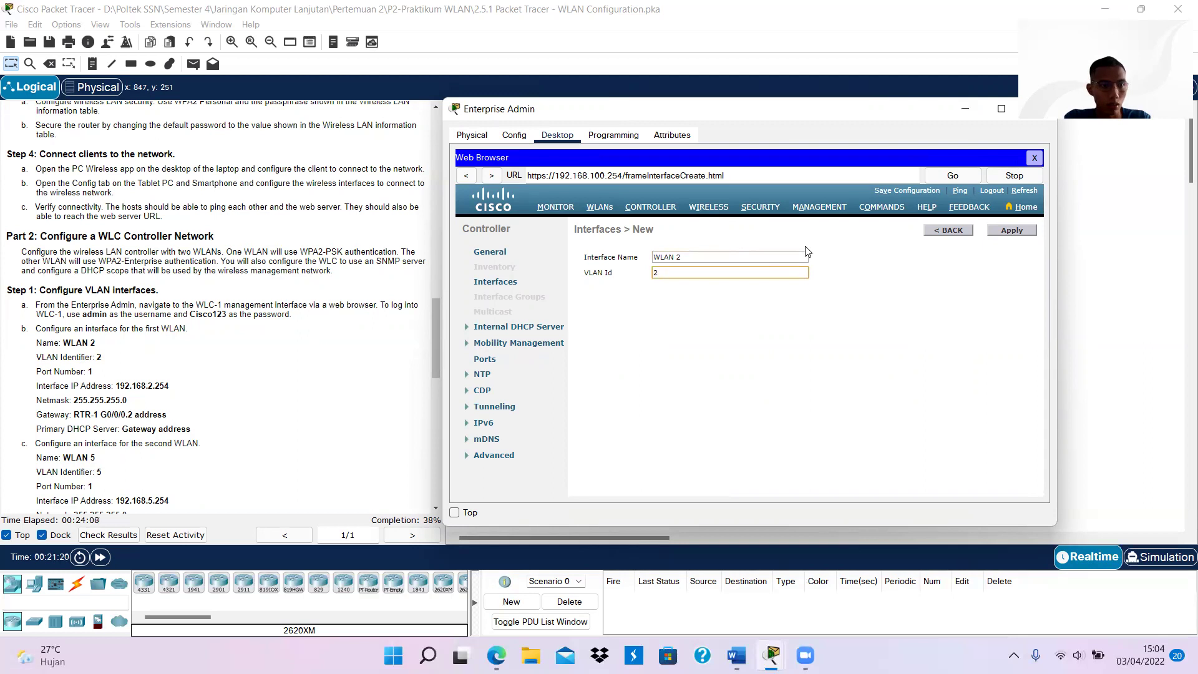
click(1014, 232)
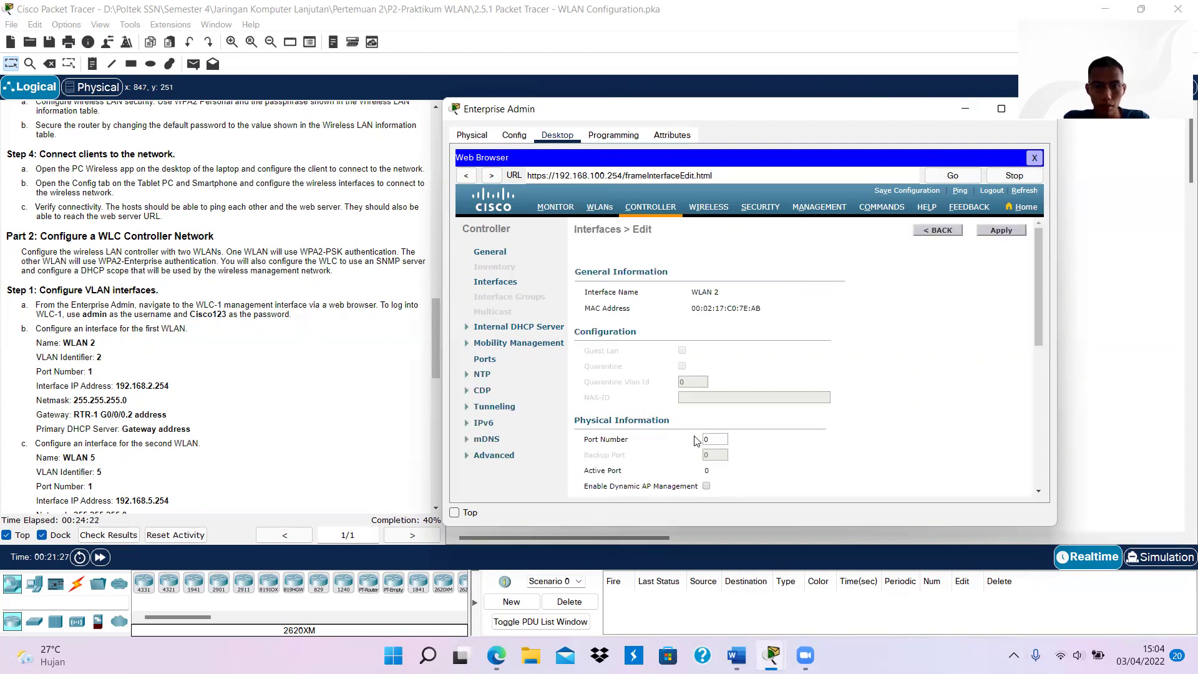
Set the WLAN 2 port number to 1.
scroll(694, 437, down, 1)
click(719, 435)
key(BackSpace)
text(2)
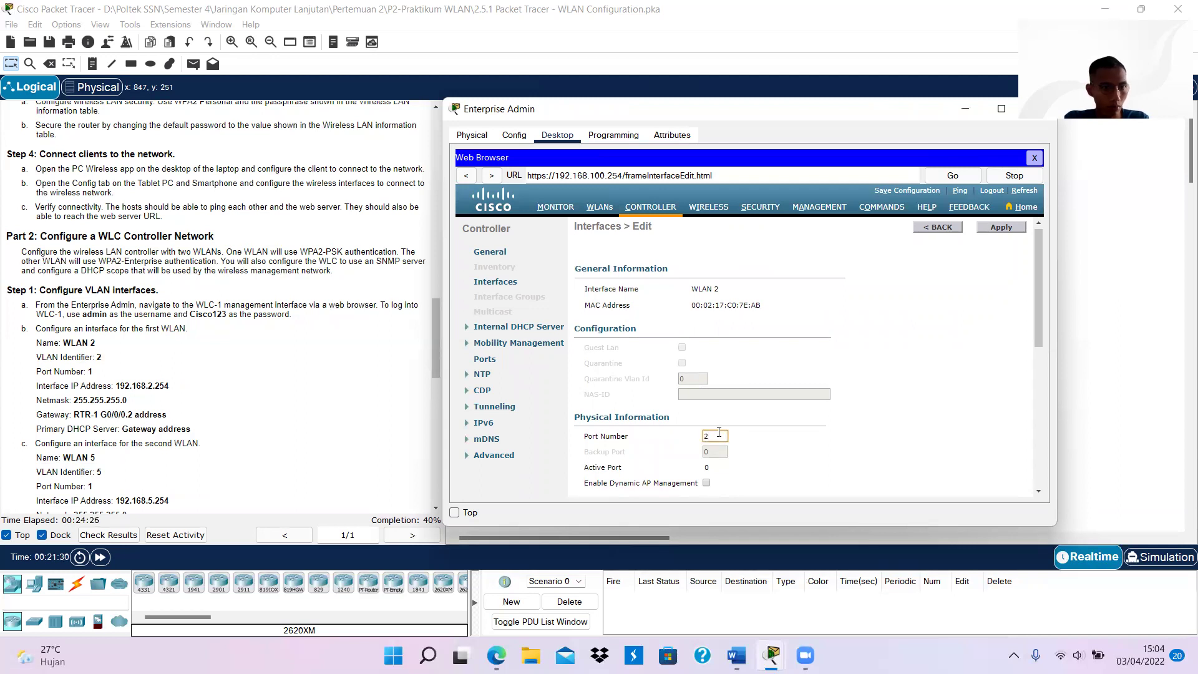
scroll(712, 424, down, 3)
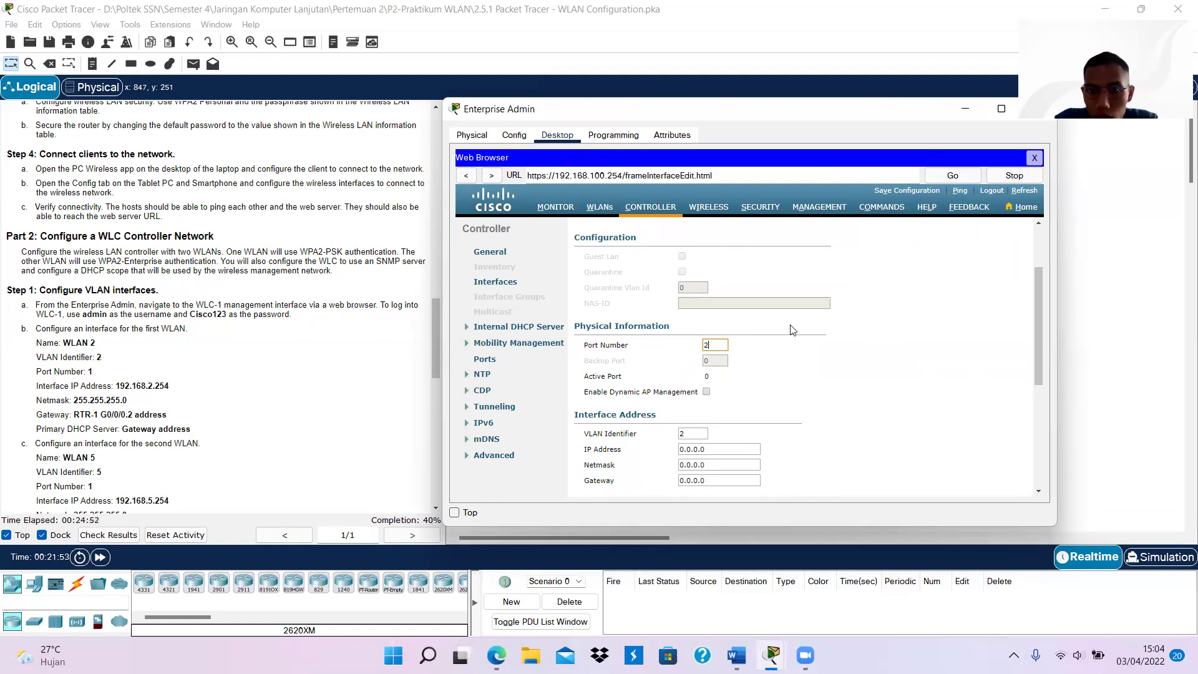
text(1)
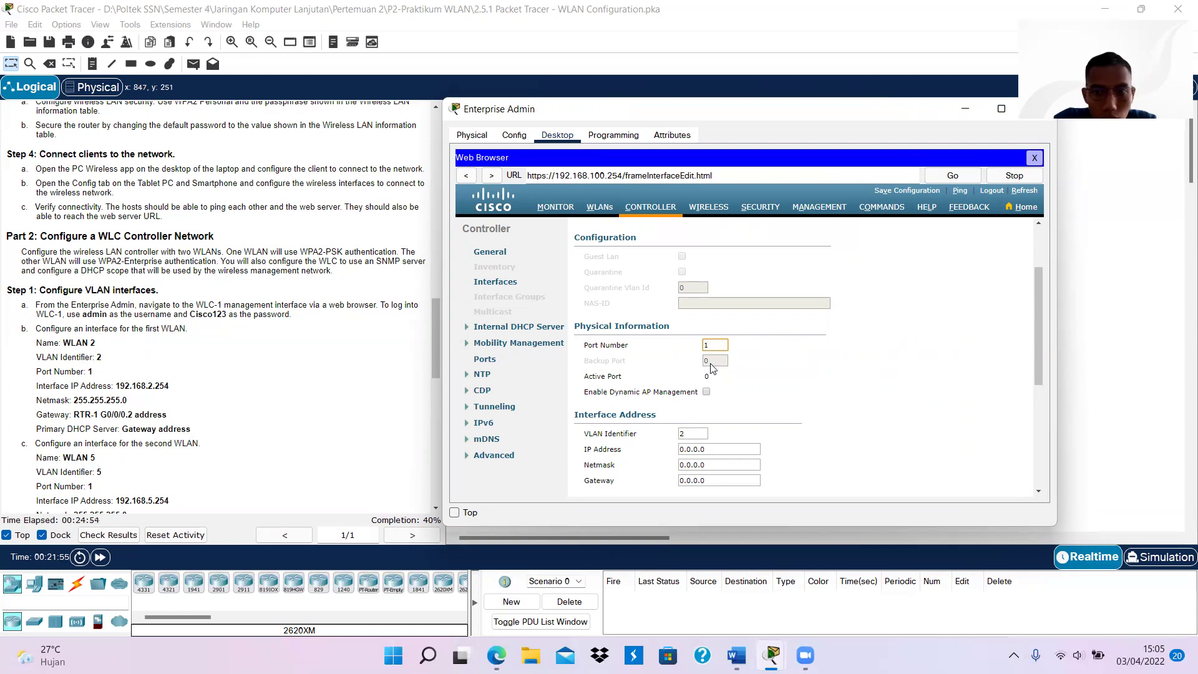
scroll(710, 372, down, 1)
scroll(711, 373, down, 1)
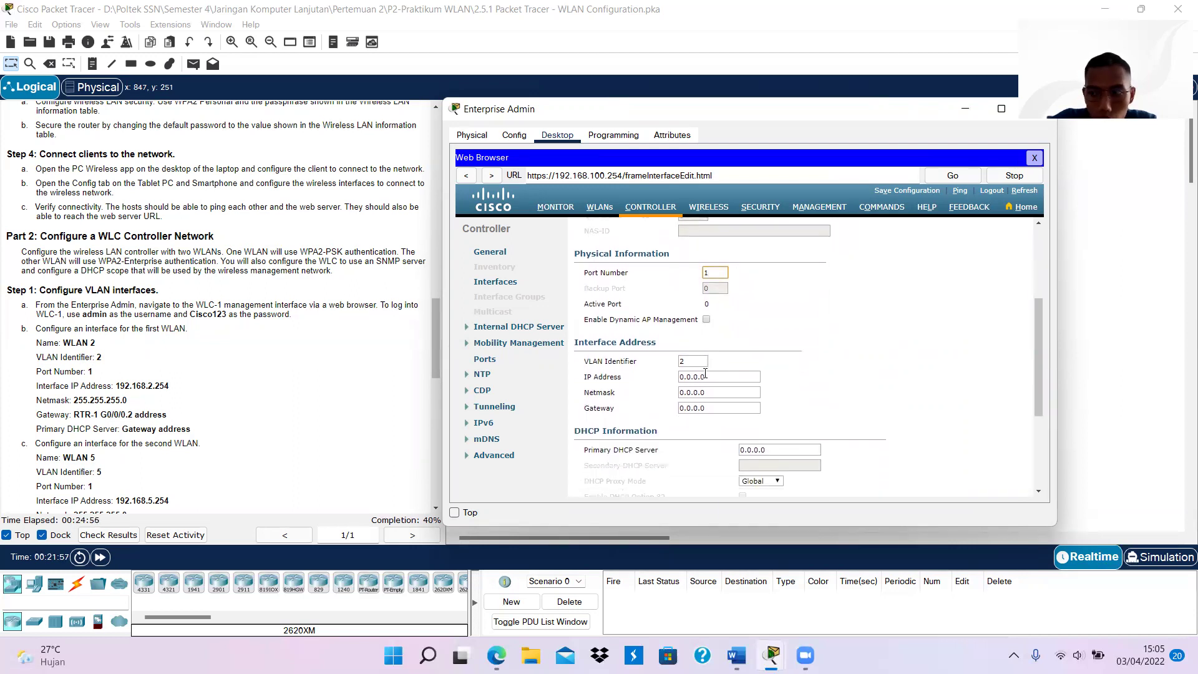
Give WLAN 2 IP 192.168.2.254, mask 255.255.255.0, and gateway and DHCP server 192.168.2.1.
click(705, 376)
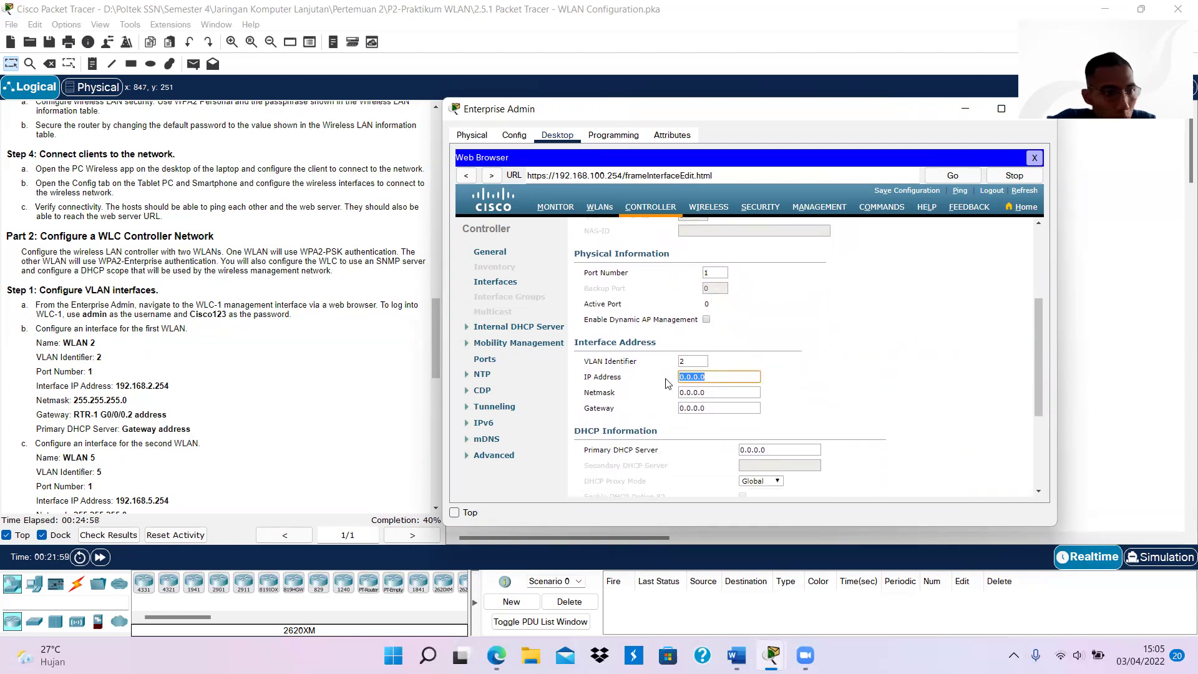
text(192)
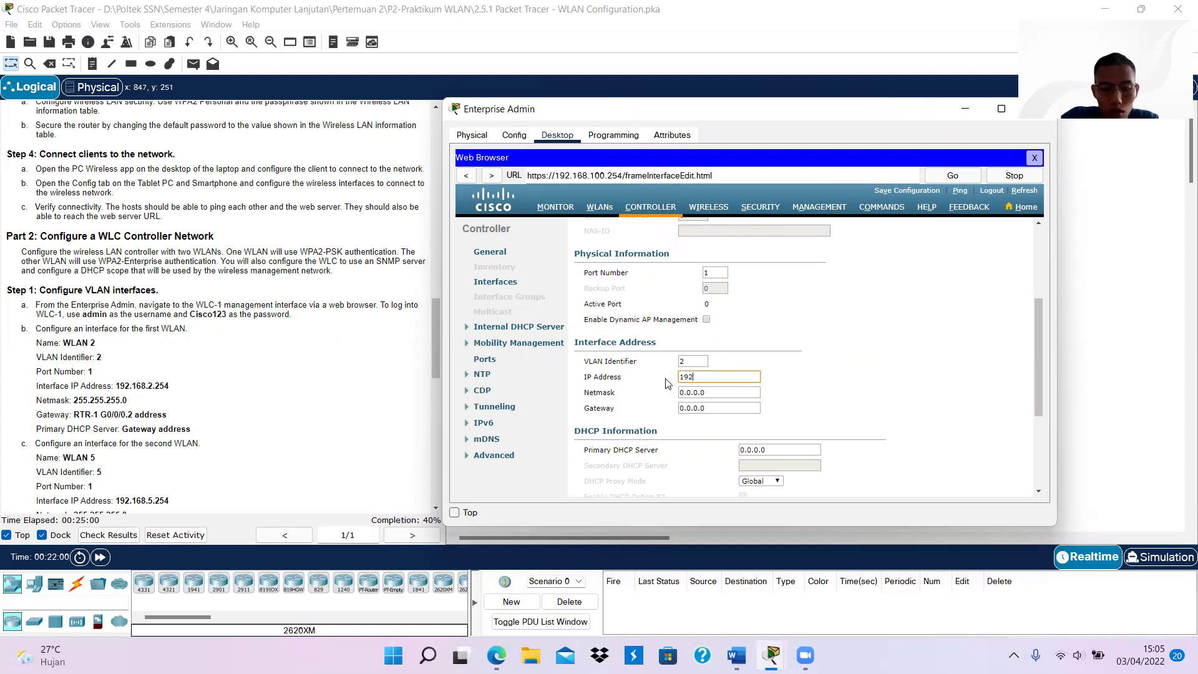
text(.16)
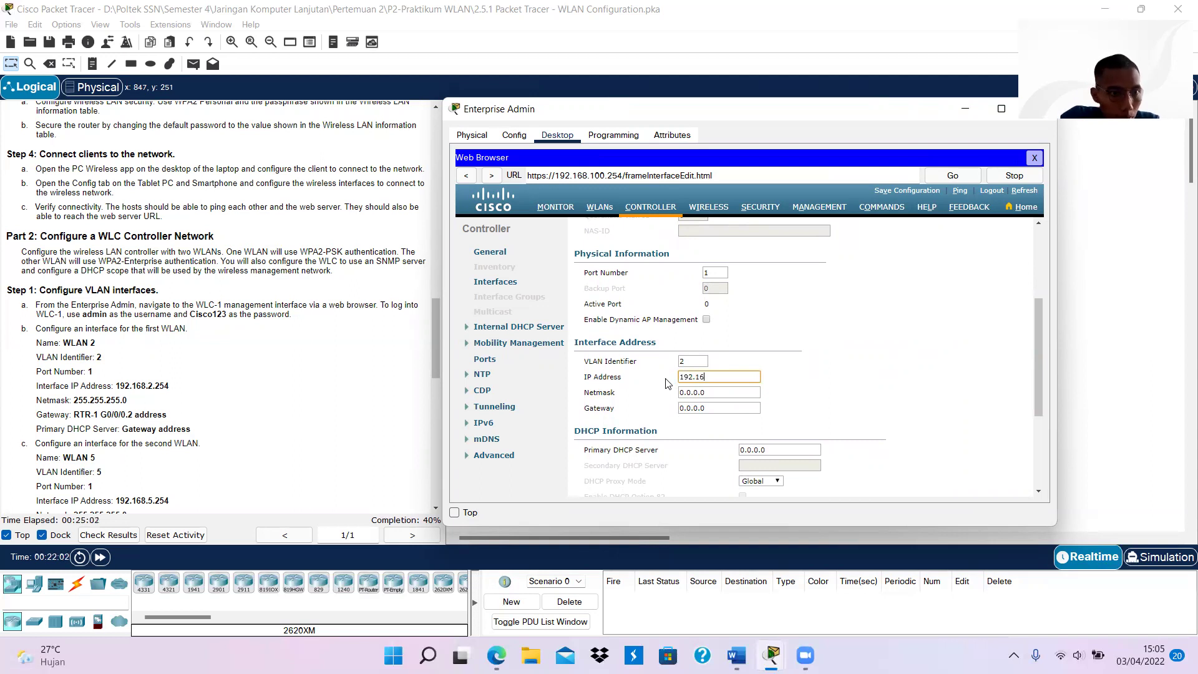
text(8.2)
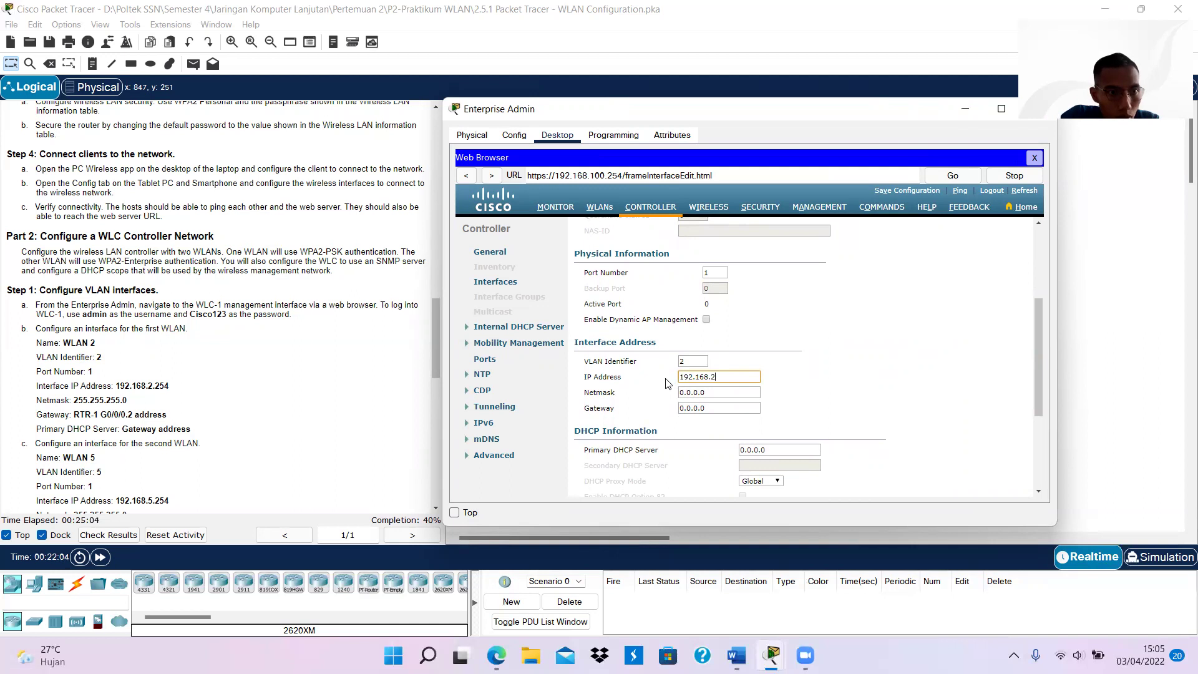
text(.254)
key(Tab)
text(1)
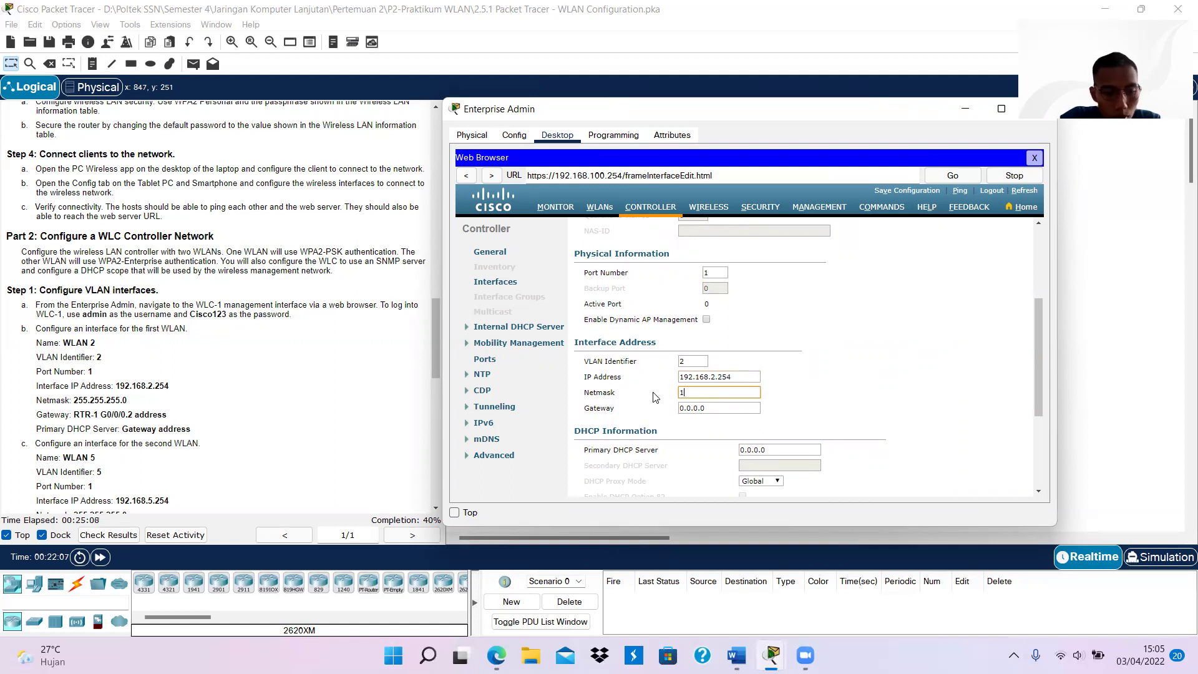
text(255.2)
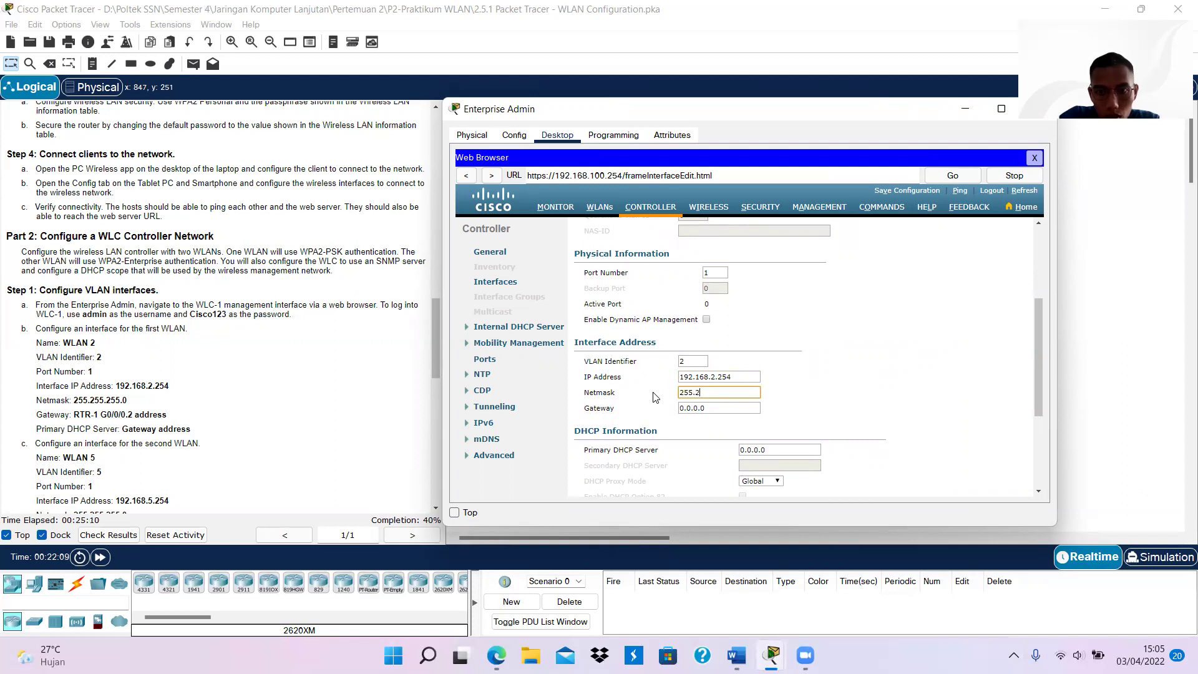
text(55.255.0)
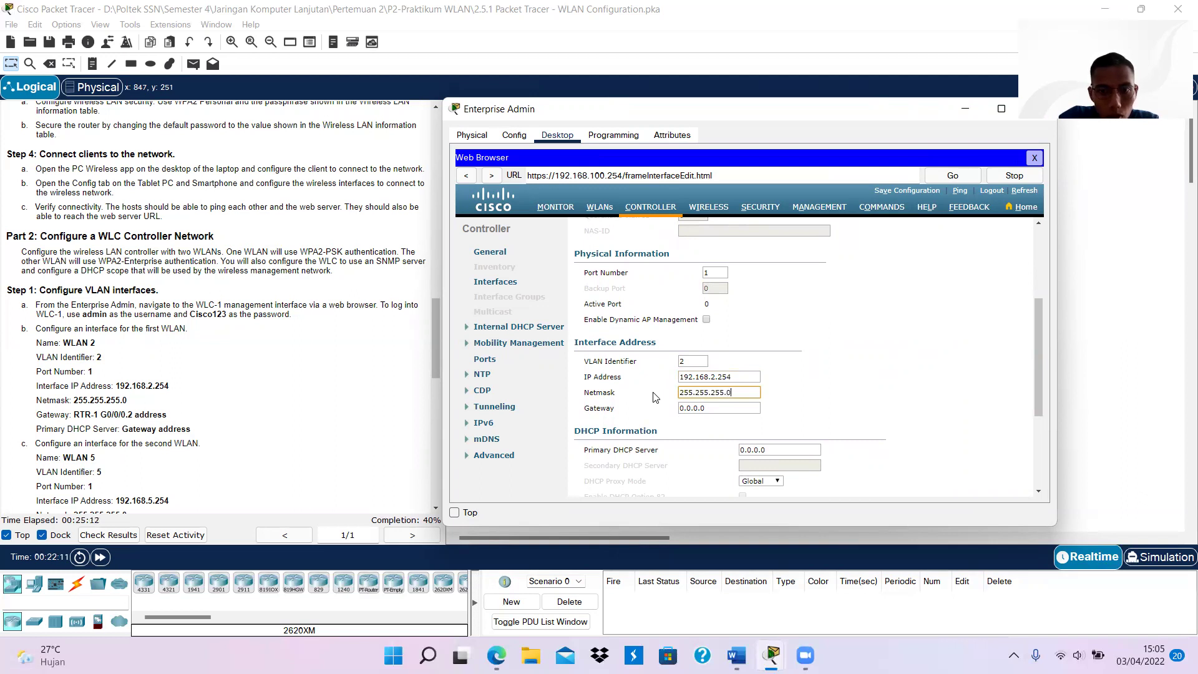
drag(711, 406, 666, 412)
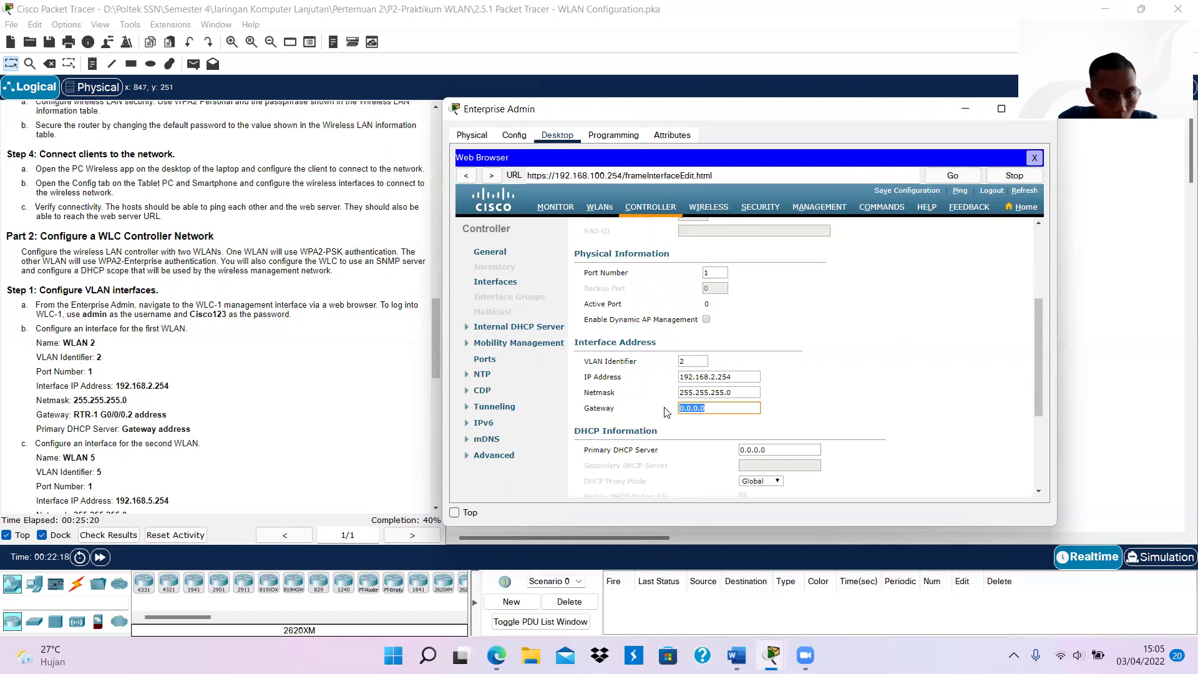
text(192)
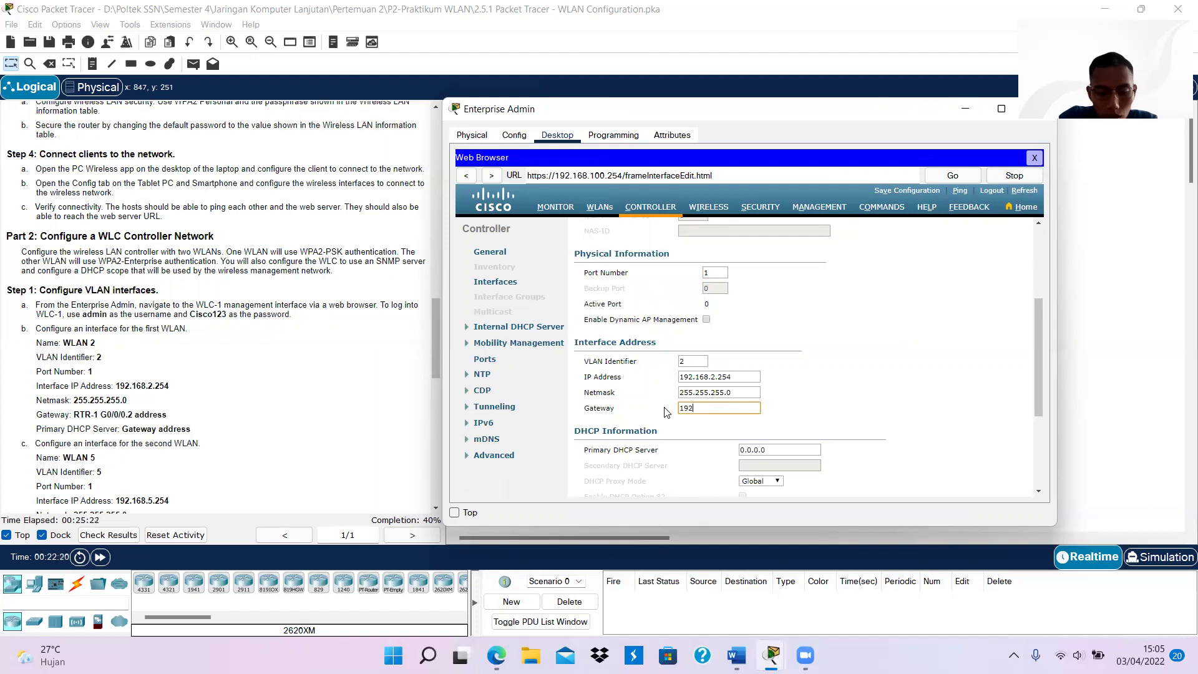
text(.168.)
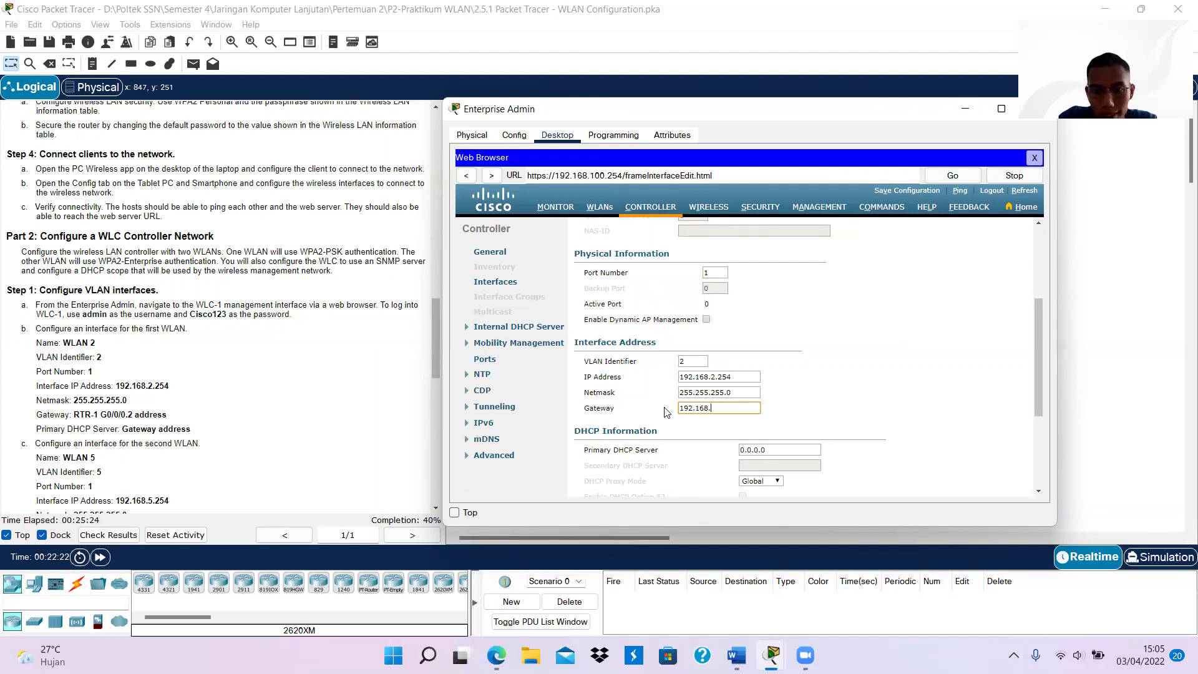
text(2.1)
key(Tab)
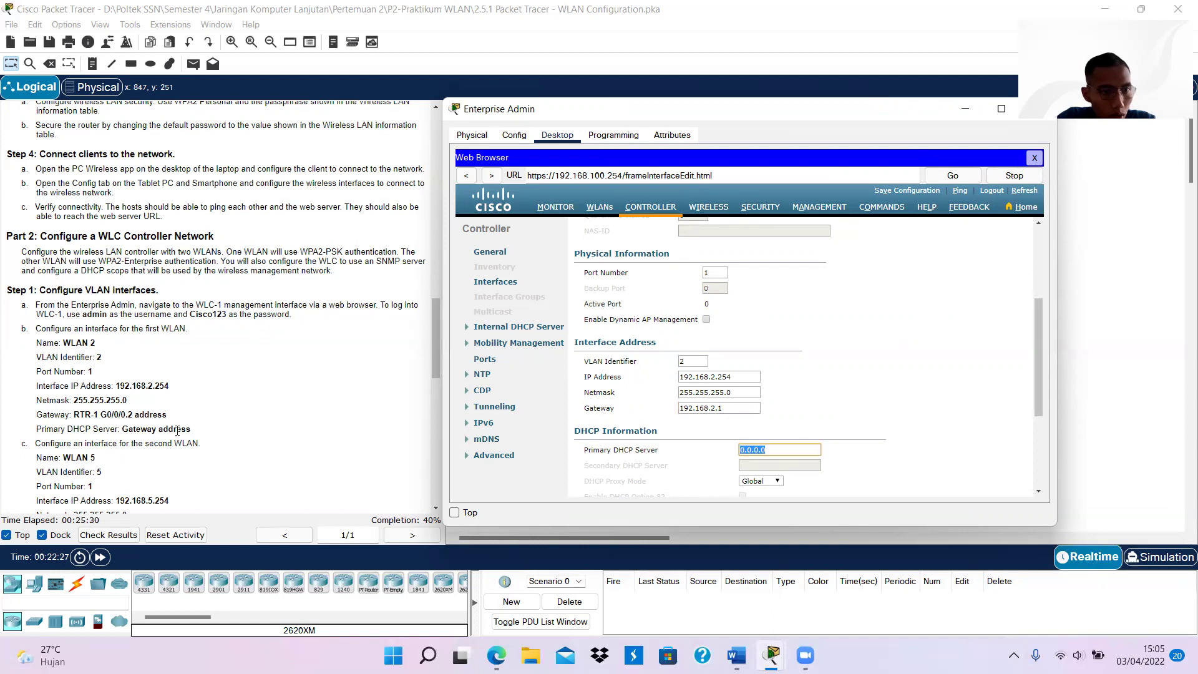
text(19)
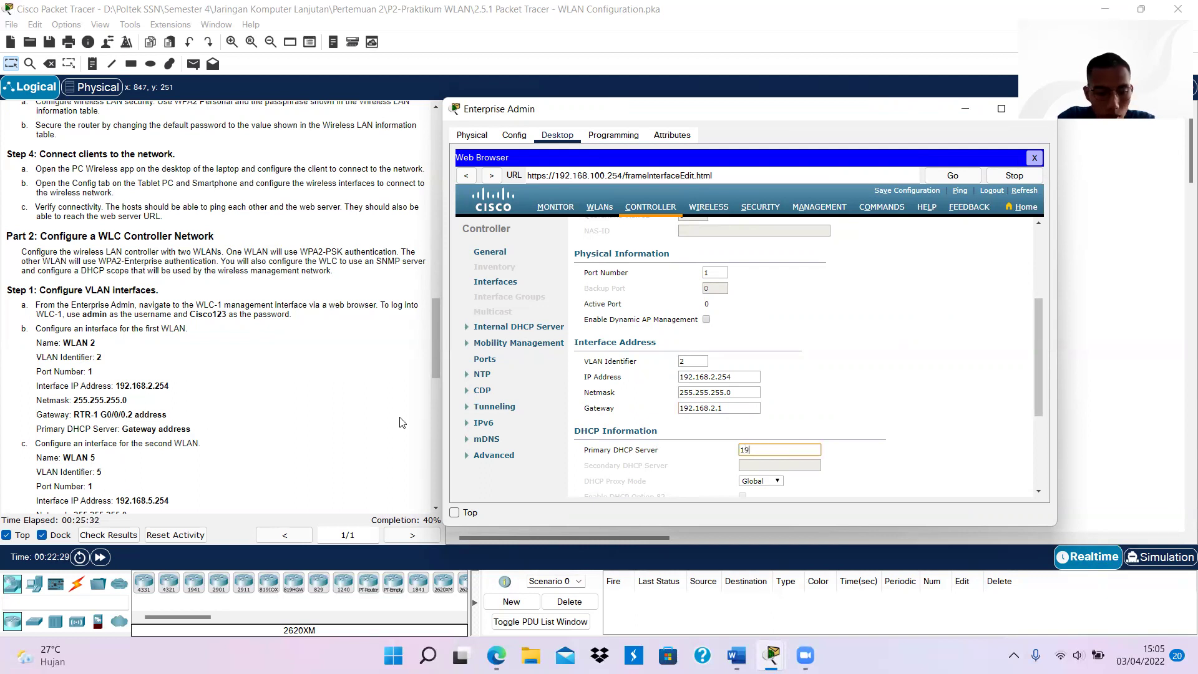
text(2.168.2.1)
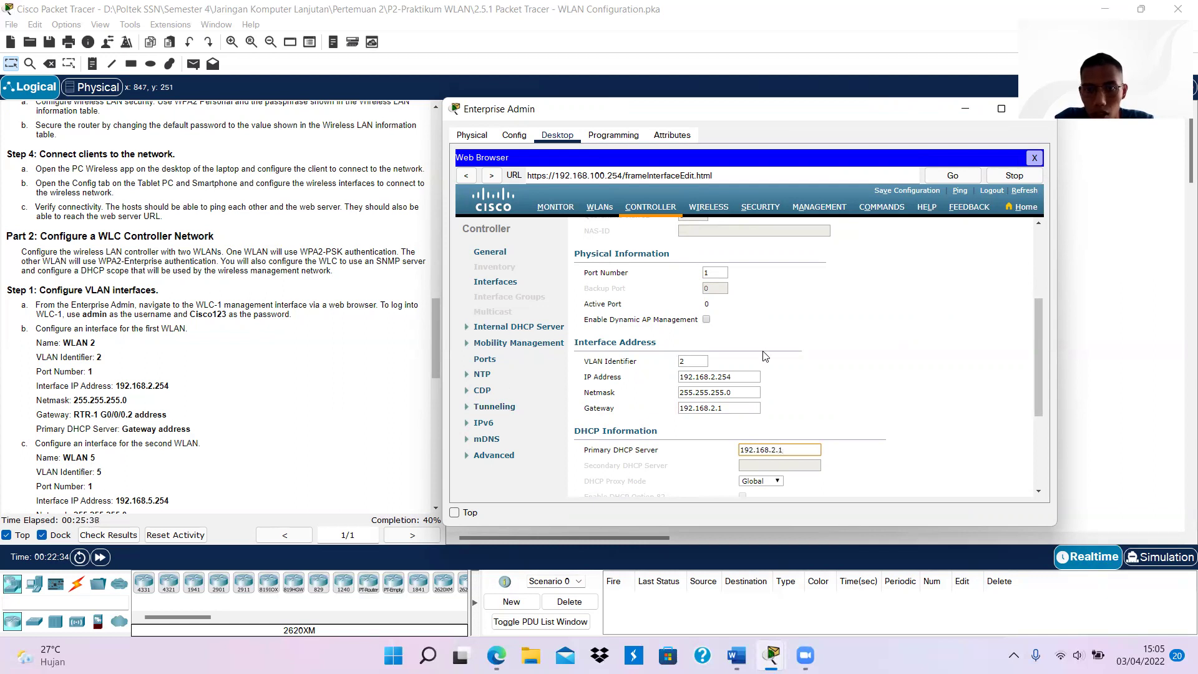
scroll(763, 362, down, 3)
scroll(766, 356, up, 5)
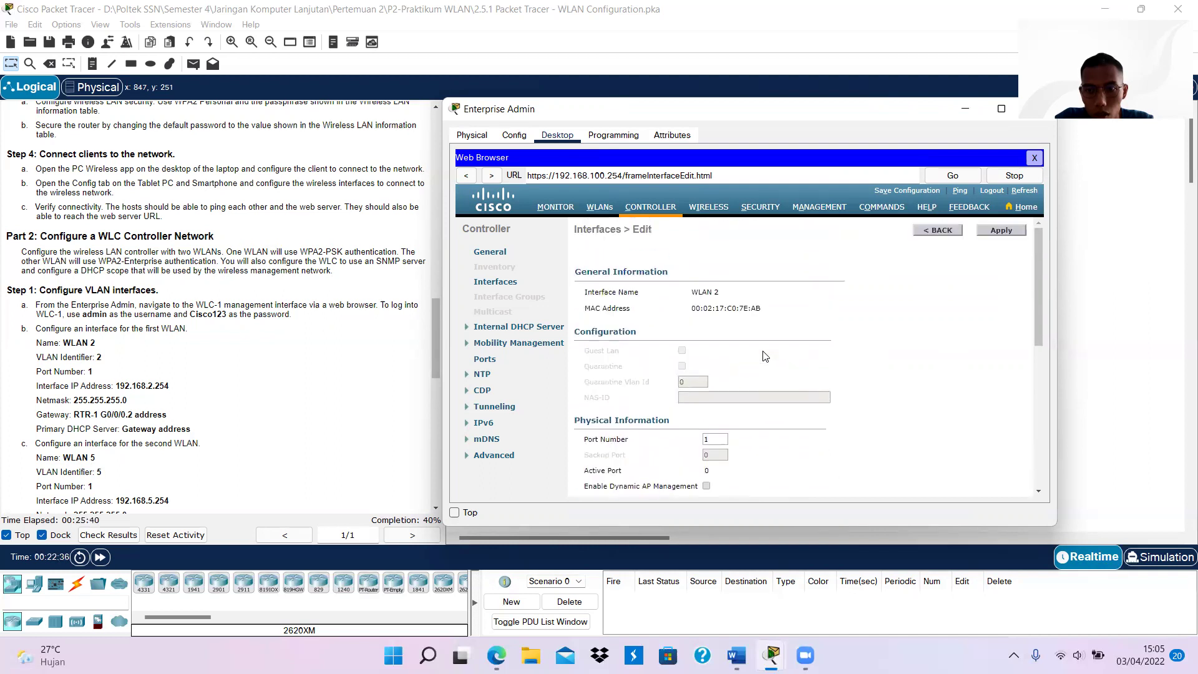
Apply and confirm the WLAN 2 settings, then return to the Interfaces list.
click(997, 231)
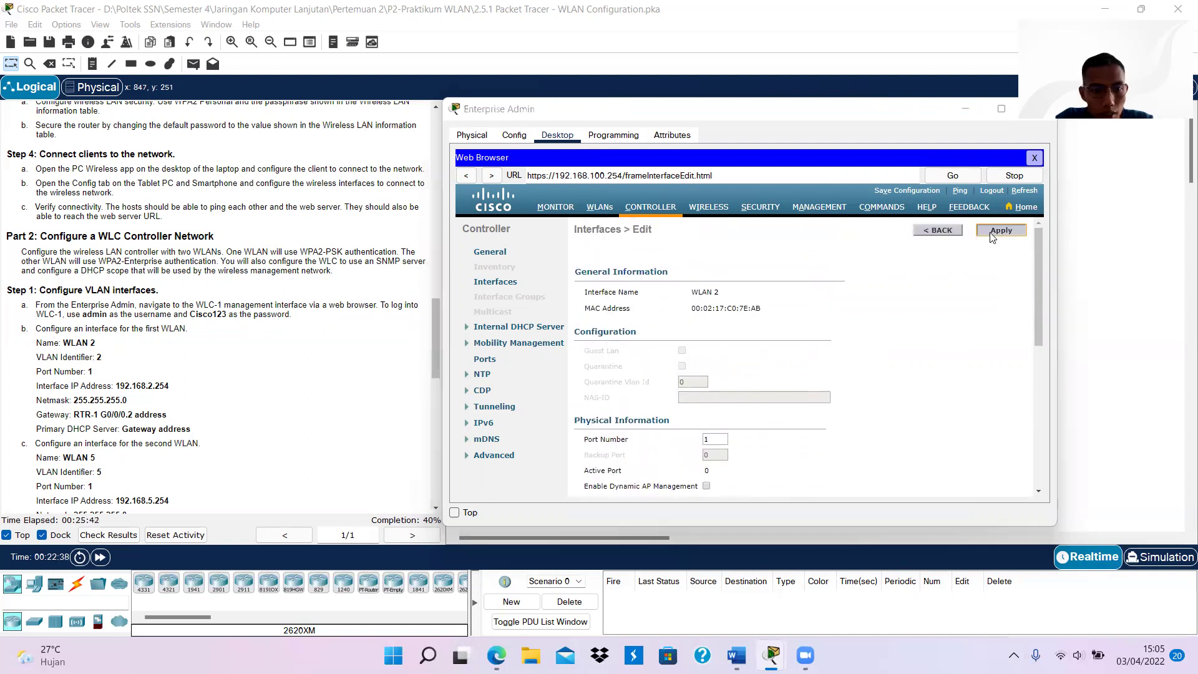
click(805, 345)
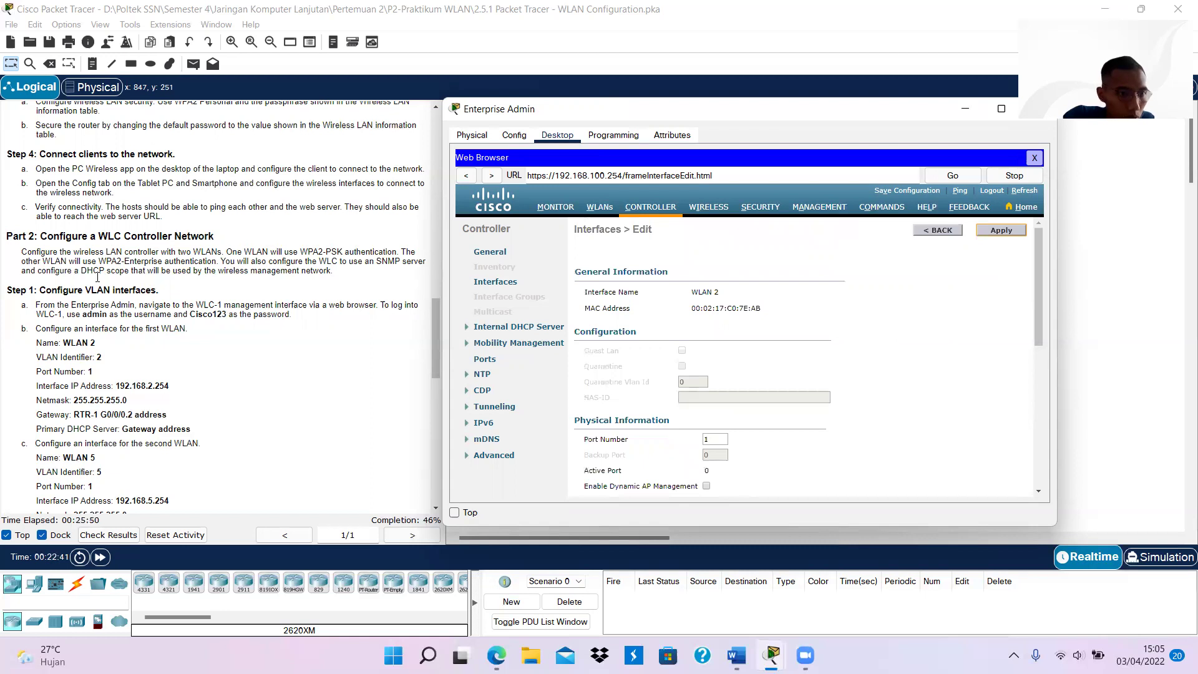
scroll(164, 398, down, 5)
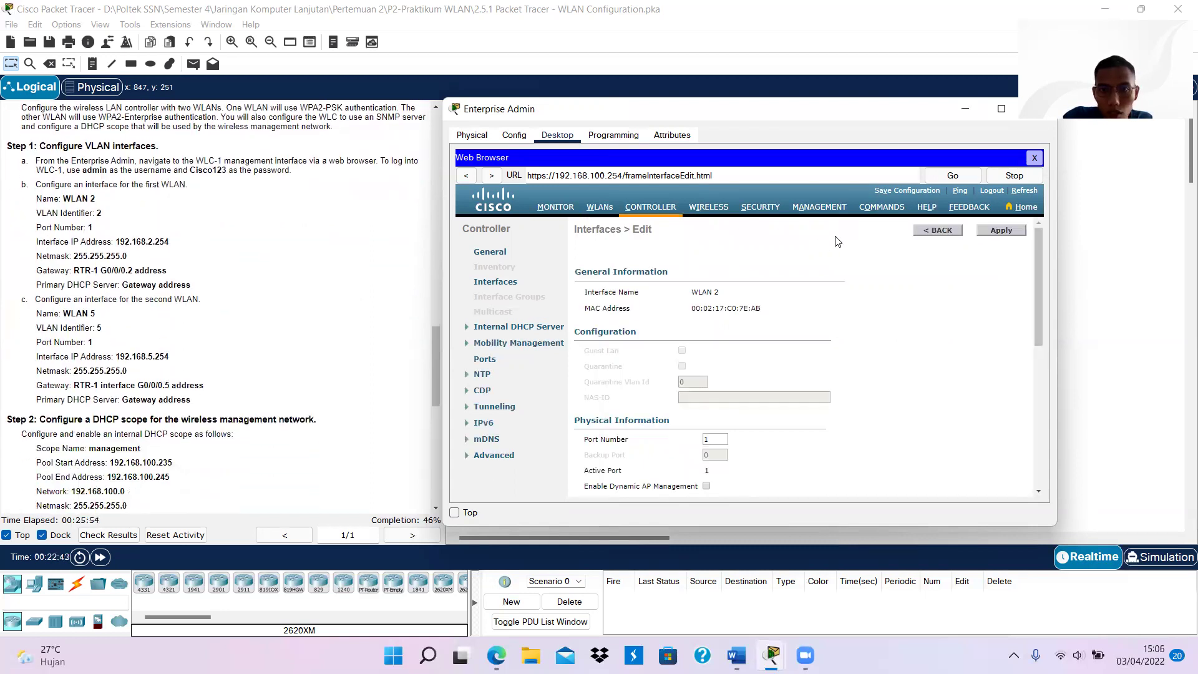
click(939, 233)
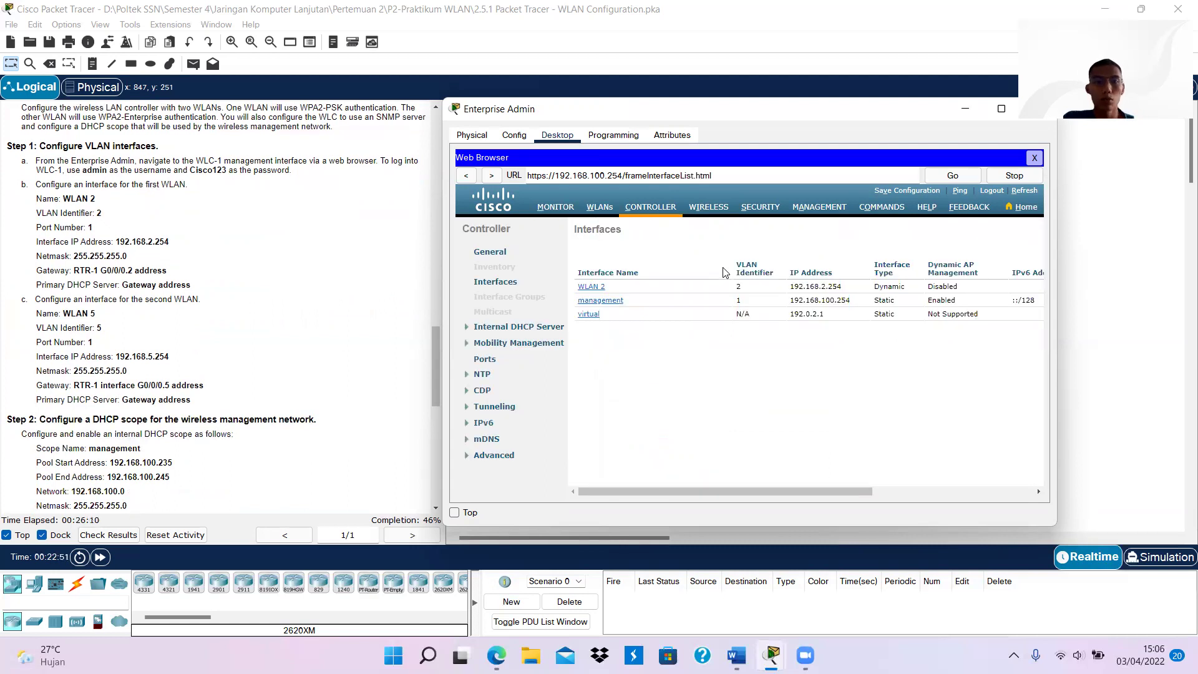
scroll(724, 273, right, 5)
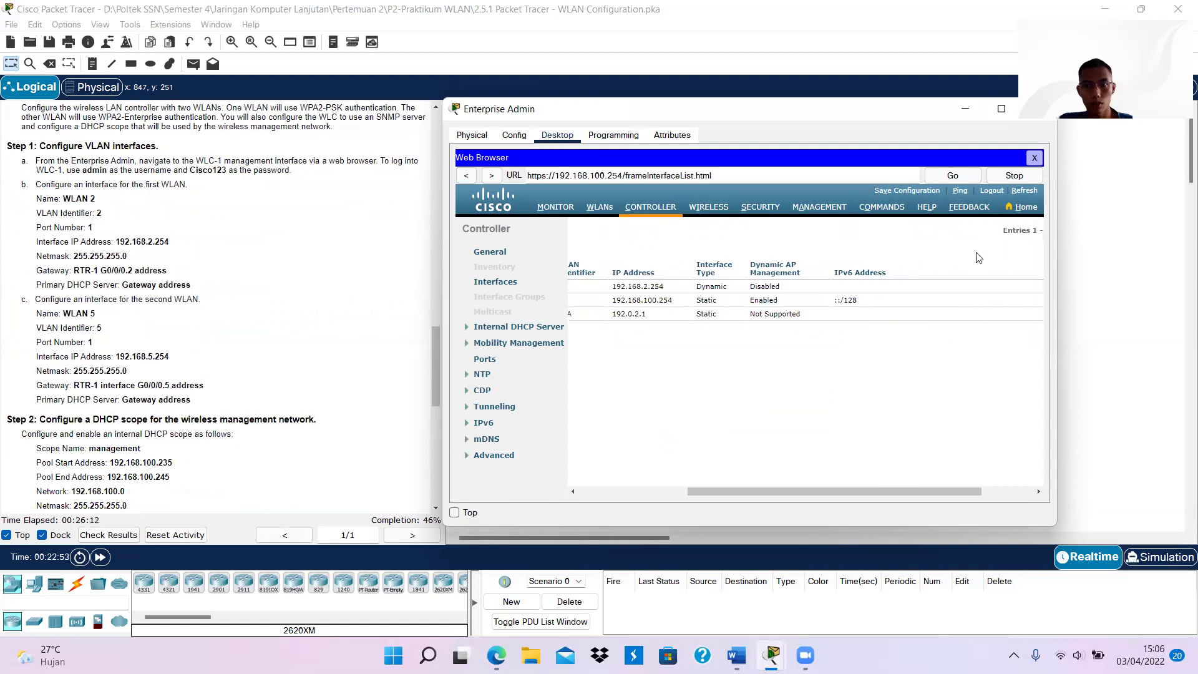
Add a new interface named WLAN 5 on VLAN Id 5 and apply it.
click(1015, 227)
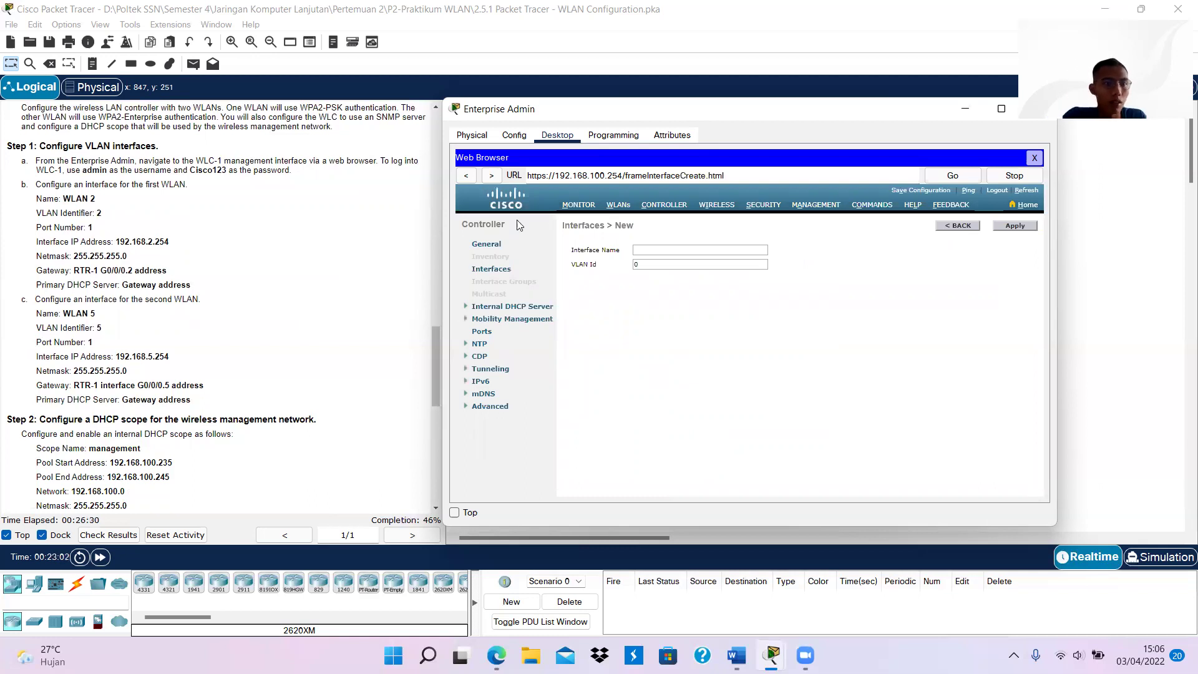
click(686, 250)
text(WLAN 5)
key(Tab)
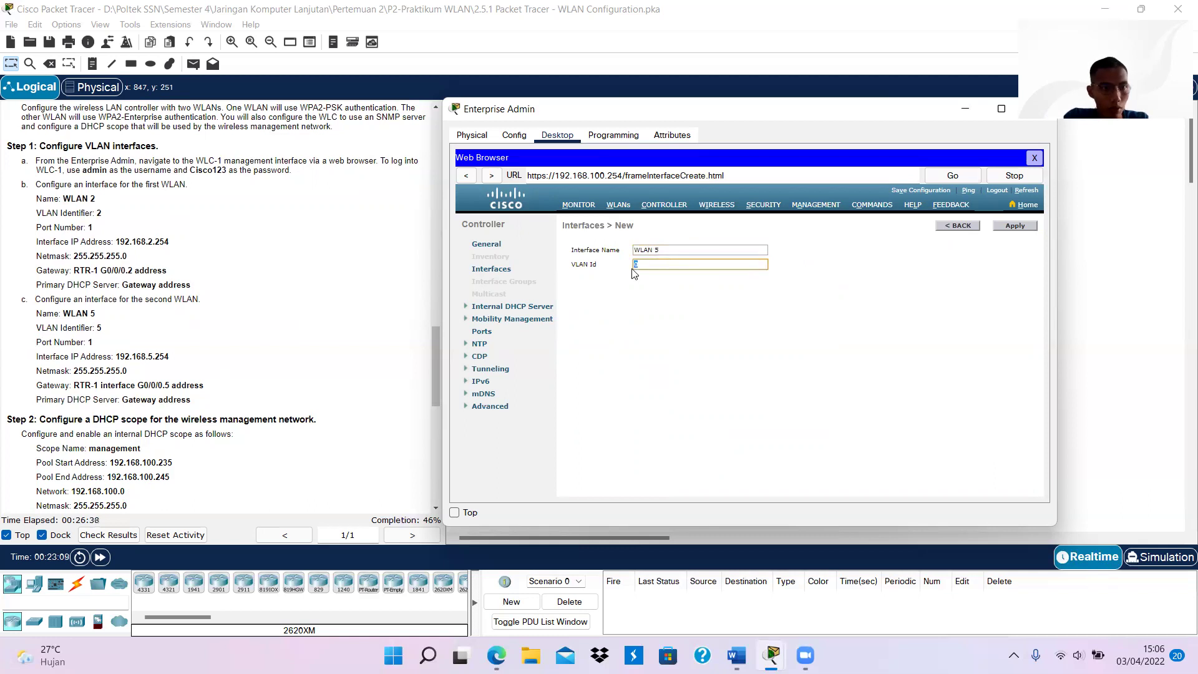
text(5)
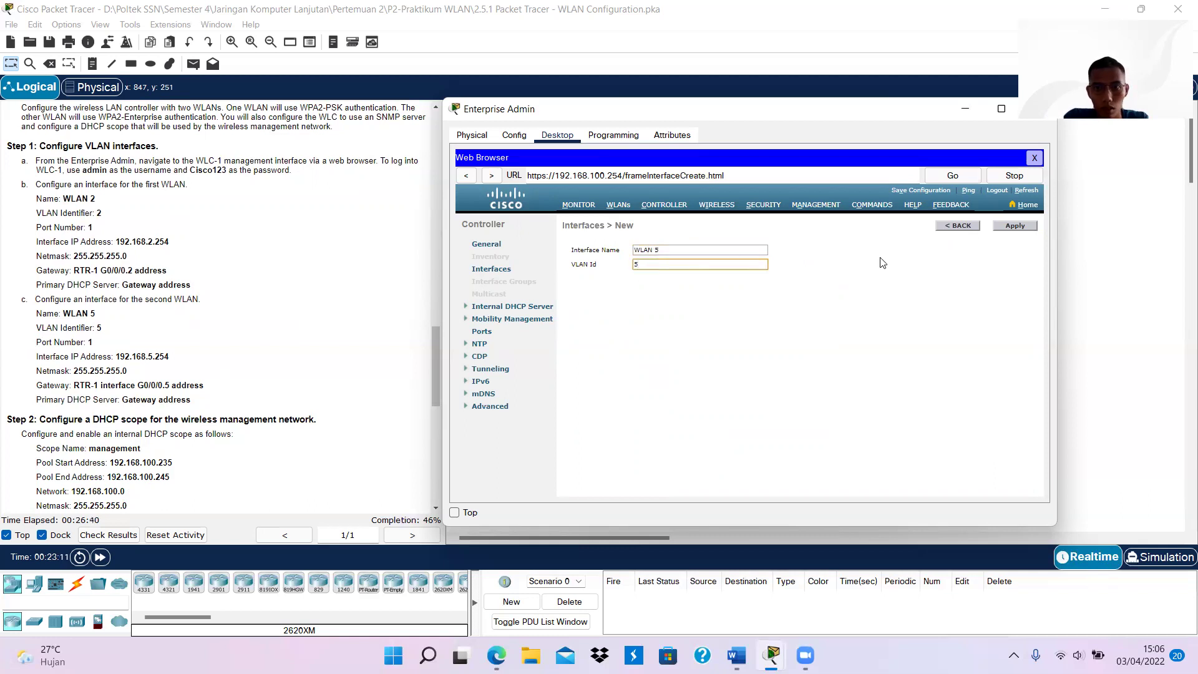
click(1011, 229)
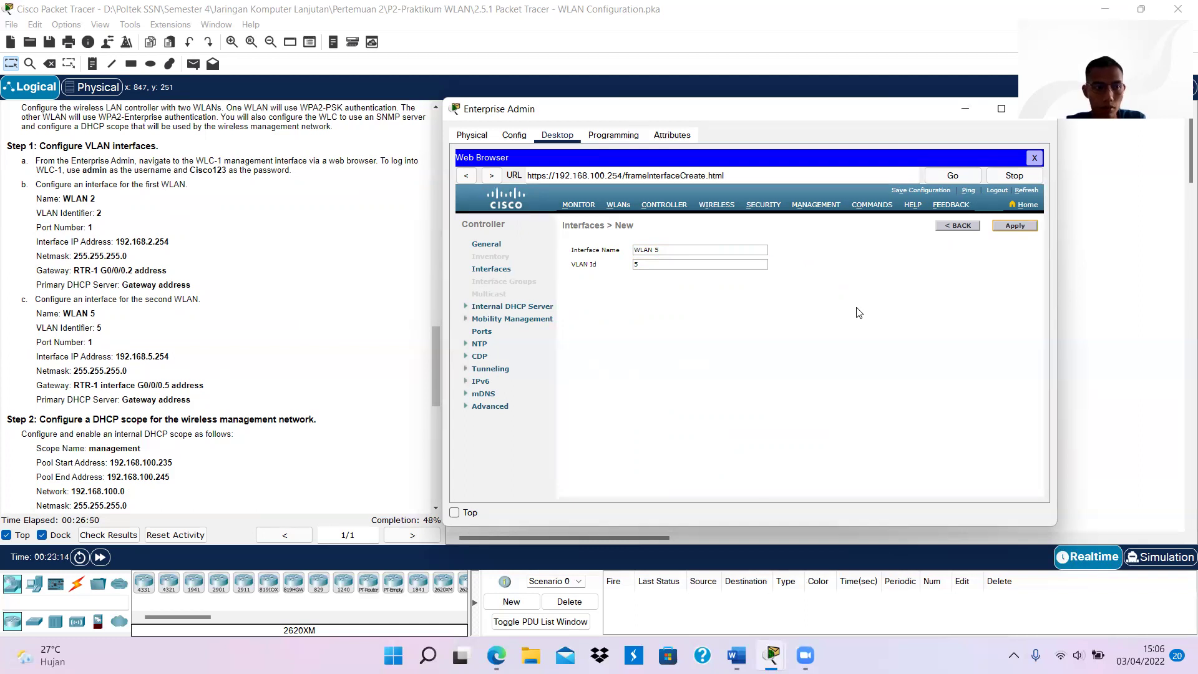
key(Return)
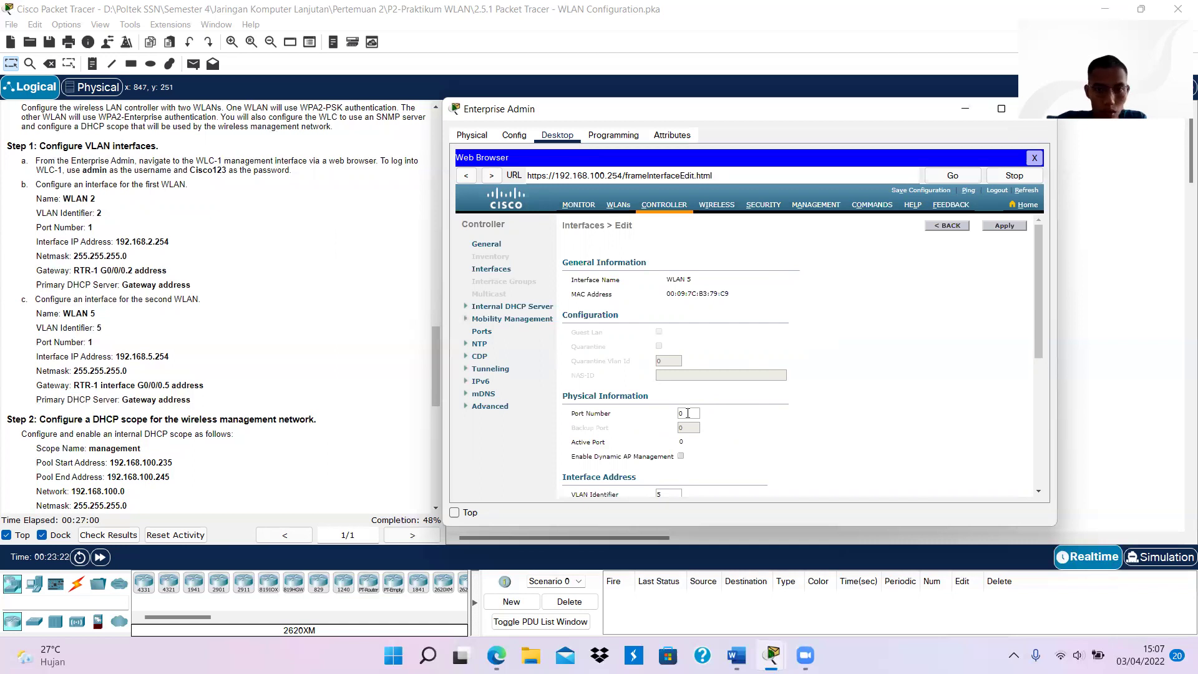
Set WLAN 5 to port 1, IP 192.168.5.254, netmask 255.255.255.0.
click(688, 413)
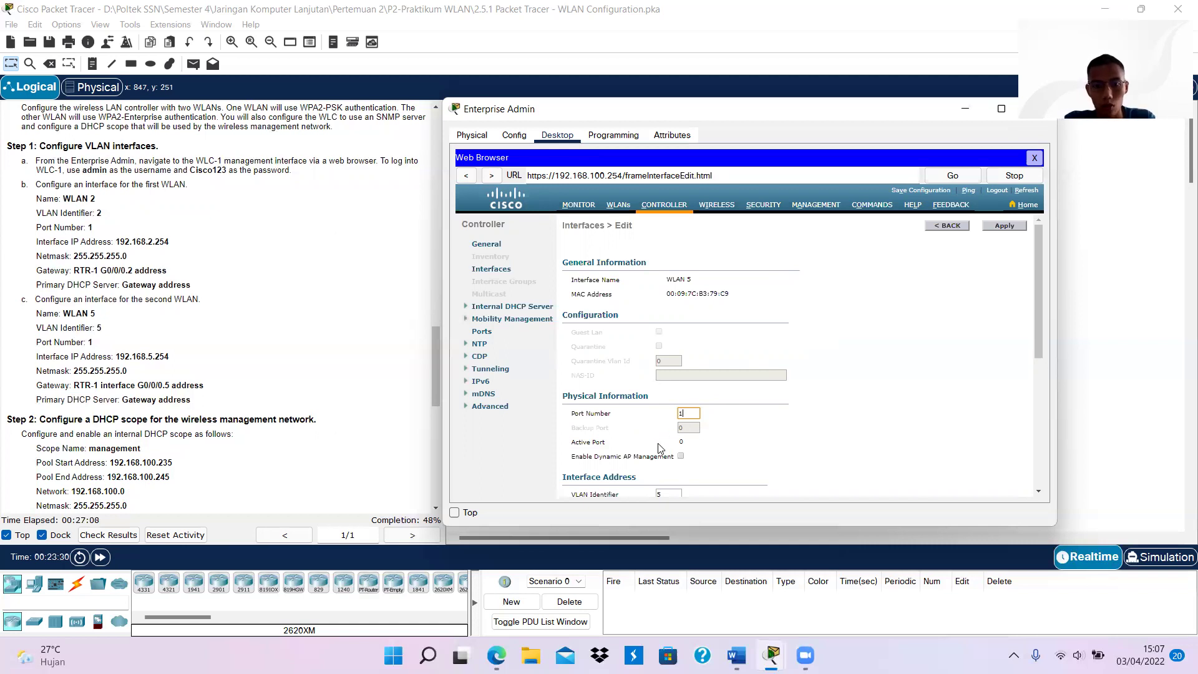
scroll(659, 448, down, 3)
click(690, 418)
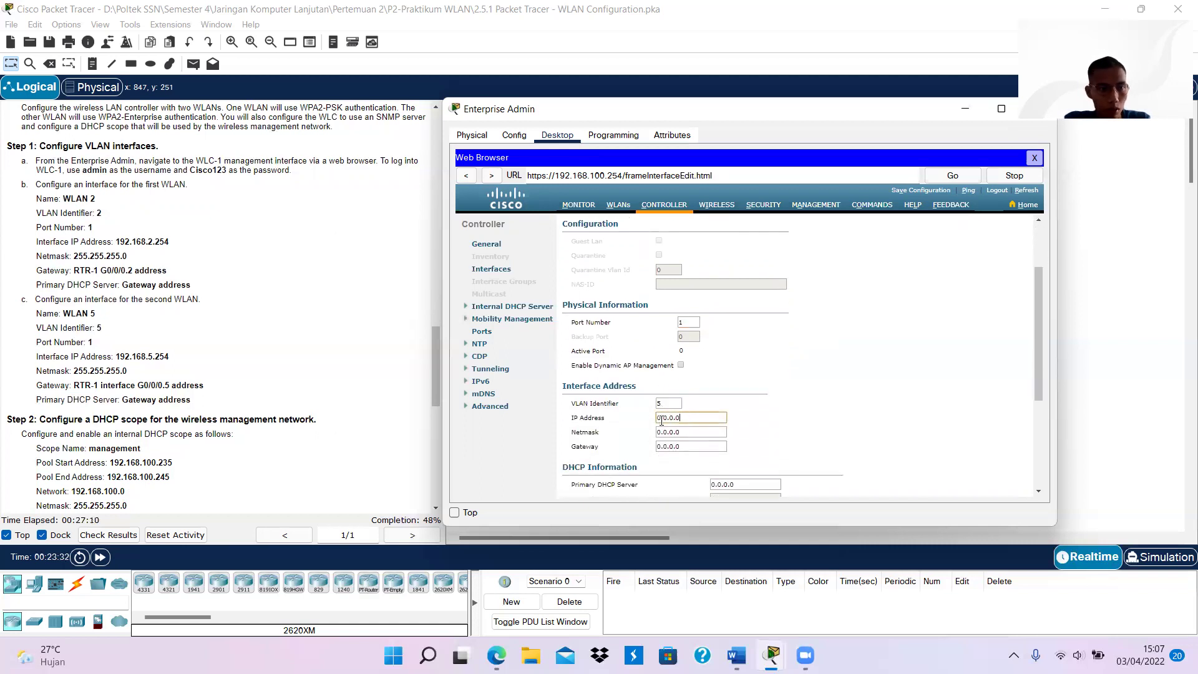
text(192.168.)
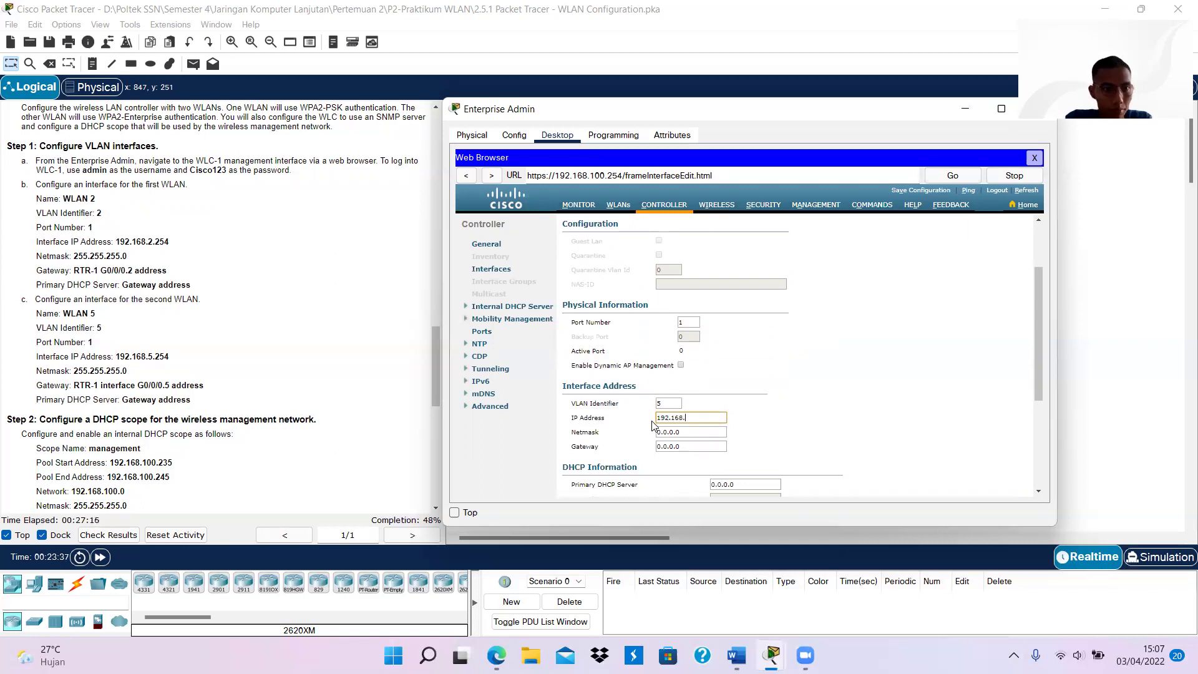
text(5.254)
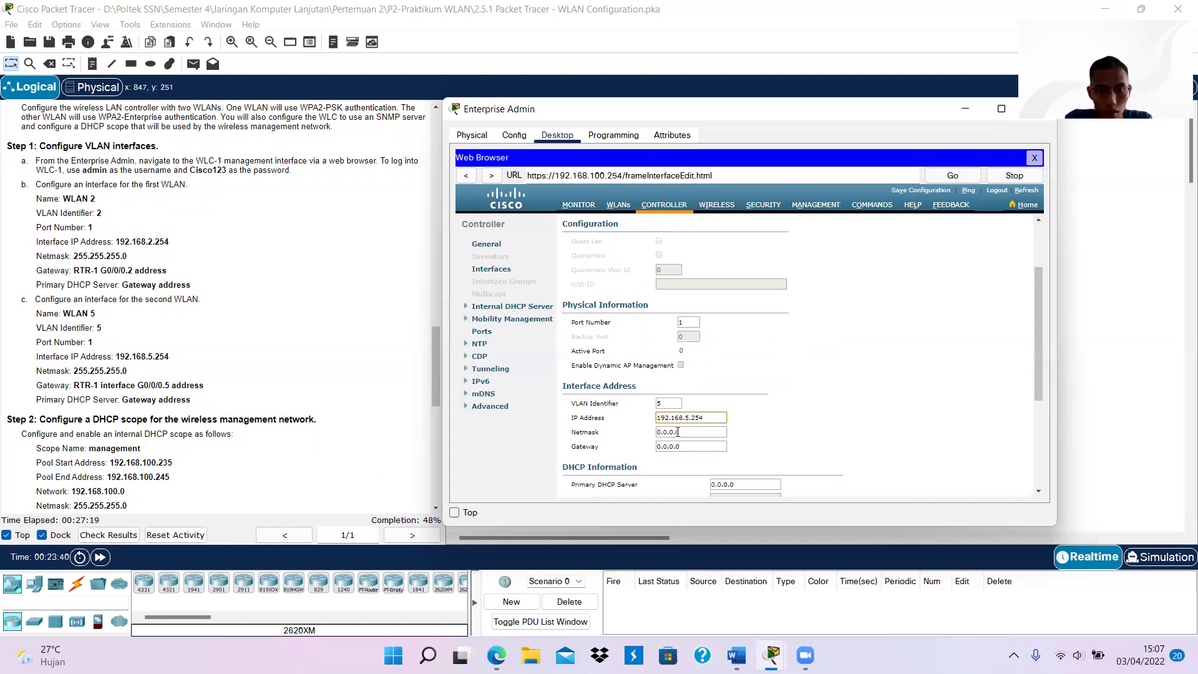
click(679, 432)
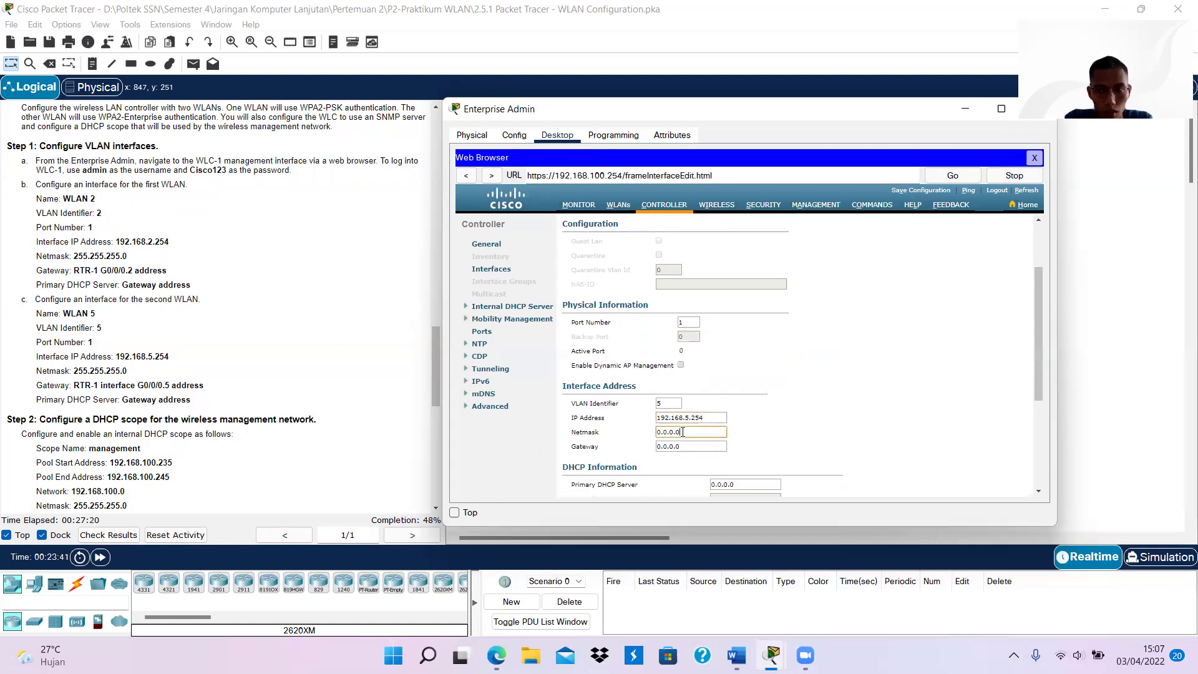
text(255.)
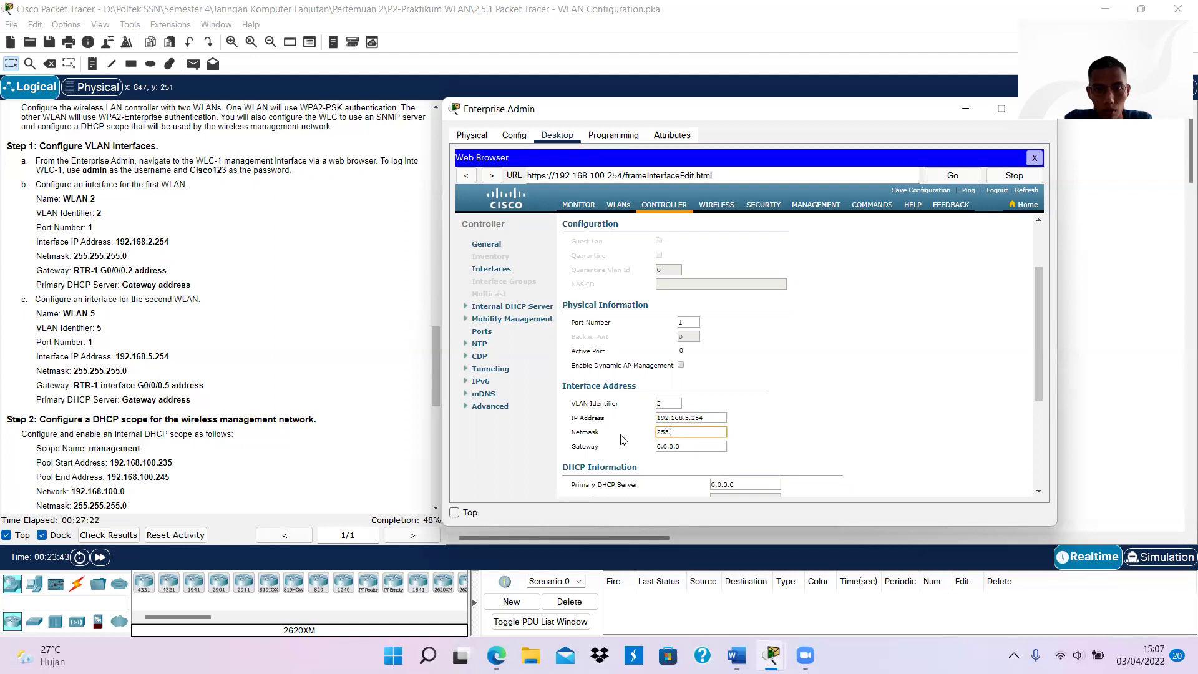
text(255.255.0)
Set the WLAN 5 gateway and primary DHCP server to 192.168.5.1.
click(654, 446)
double_click(654, 447)
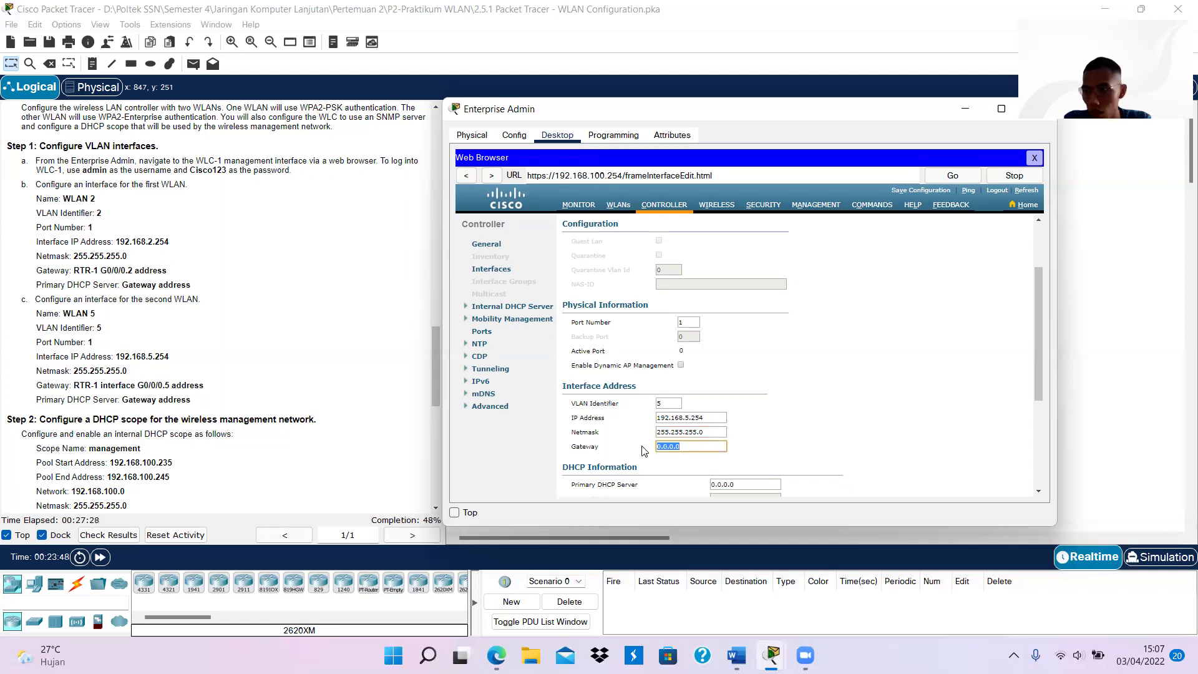
text(192.168)
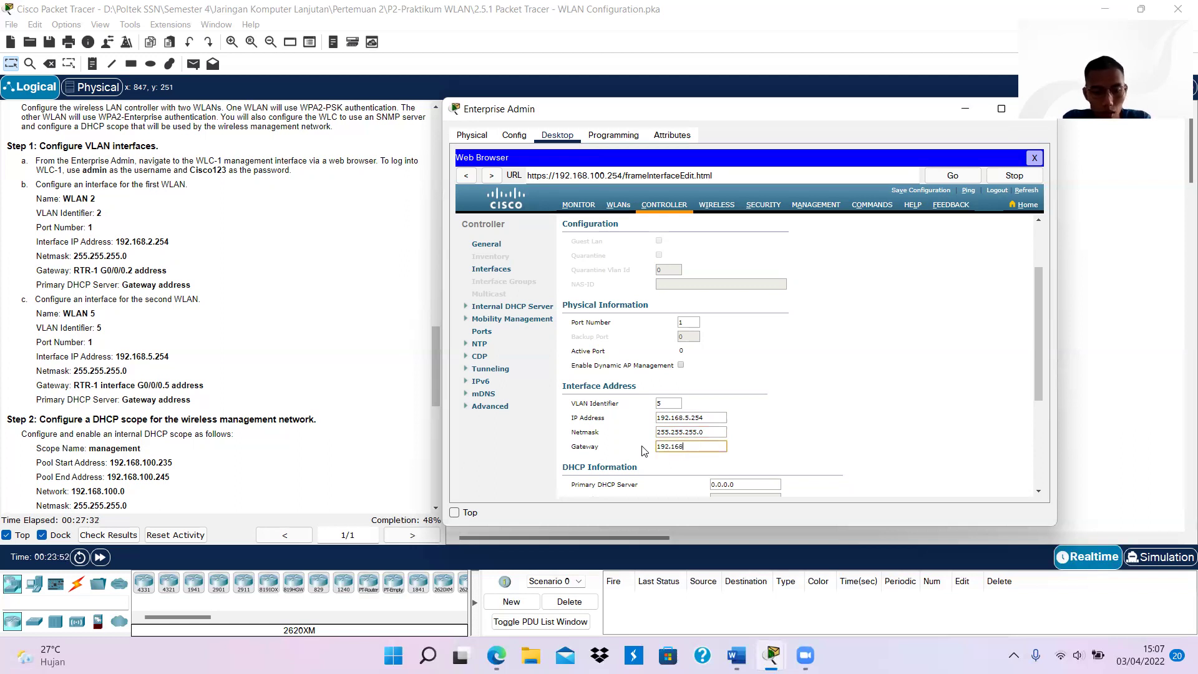
text(.5.1)
scroll(739, 483, down, 1)
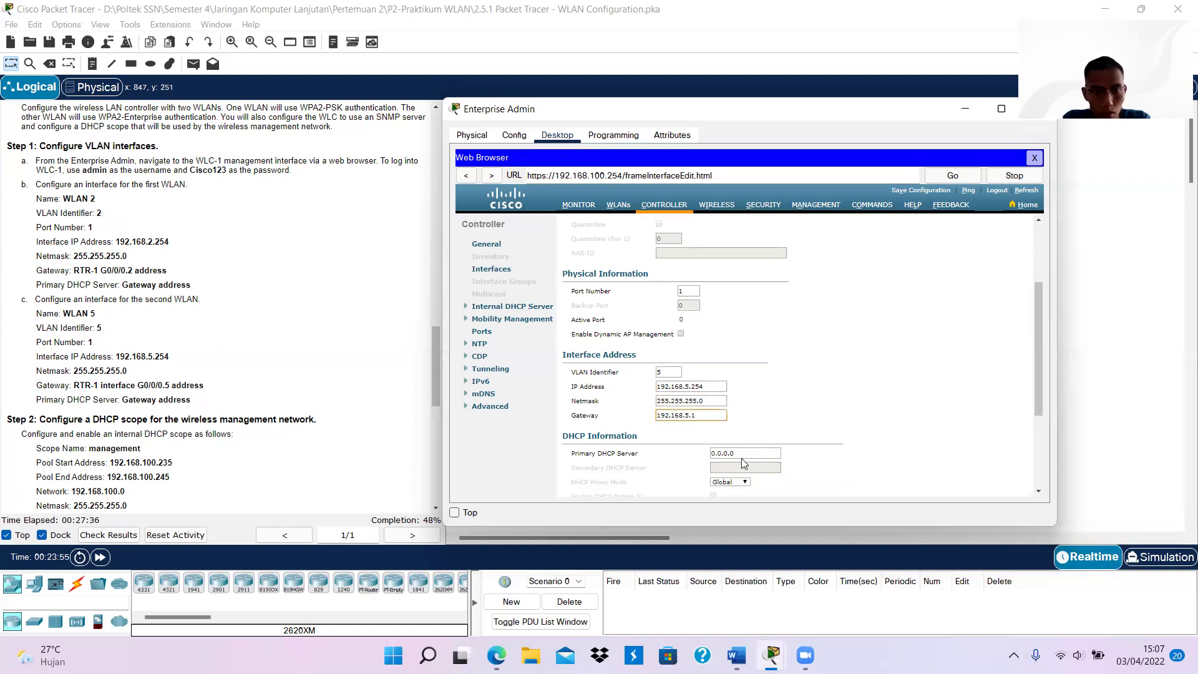
key(Tab)
text(192.168.5.1)
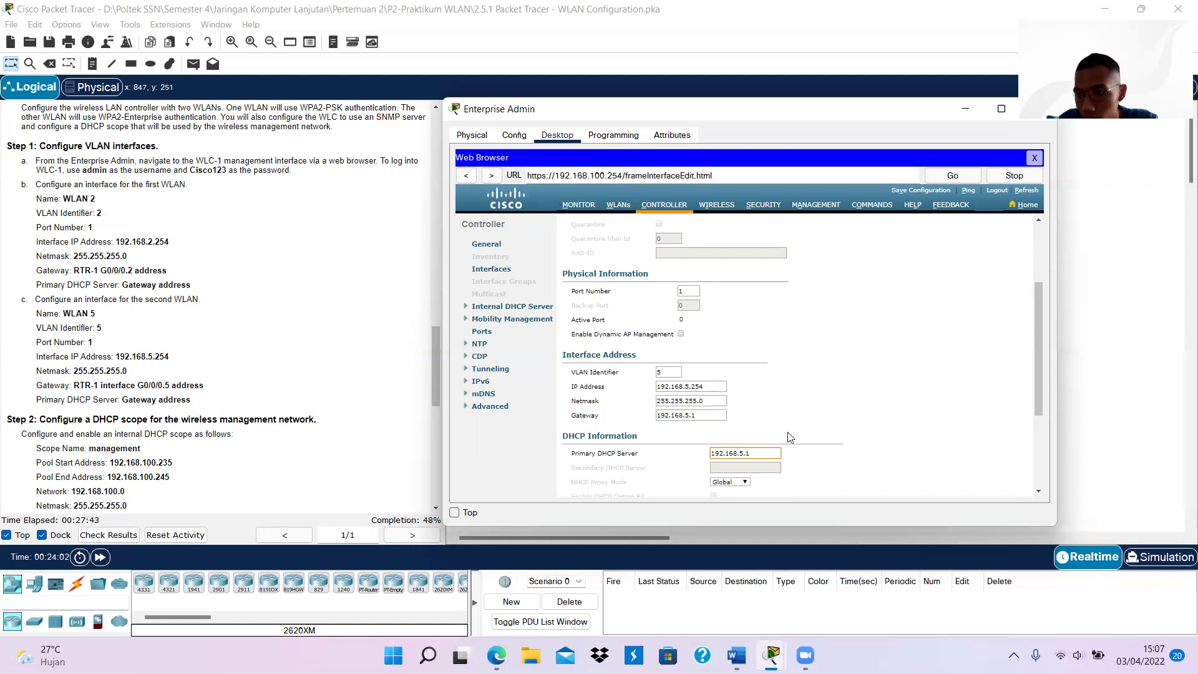
scroll(791, 437, down, 5)
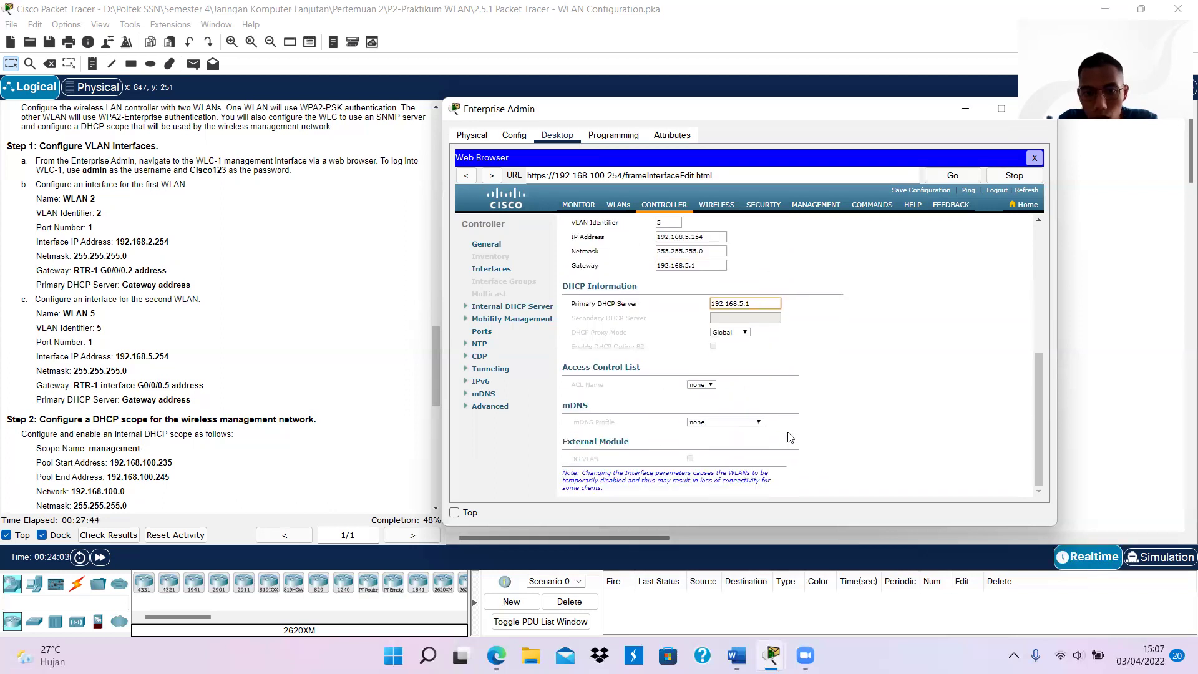
scroll(791, 437, up, 9)
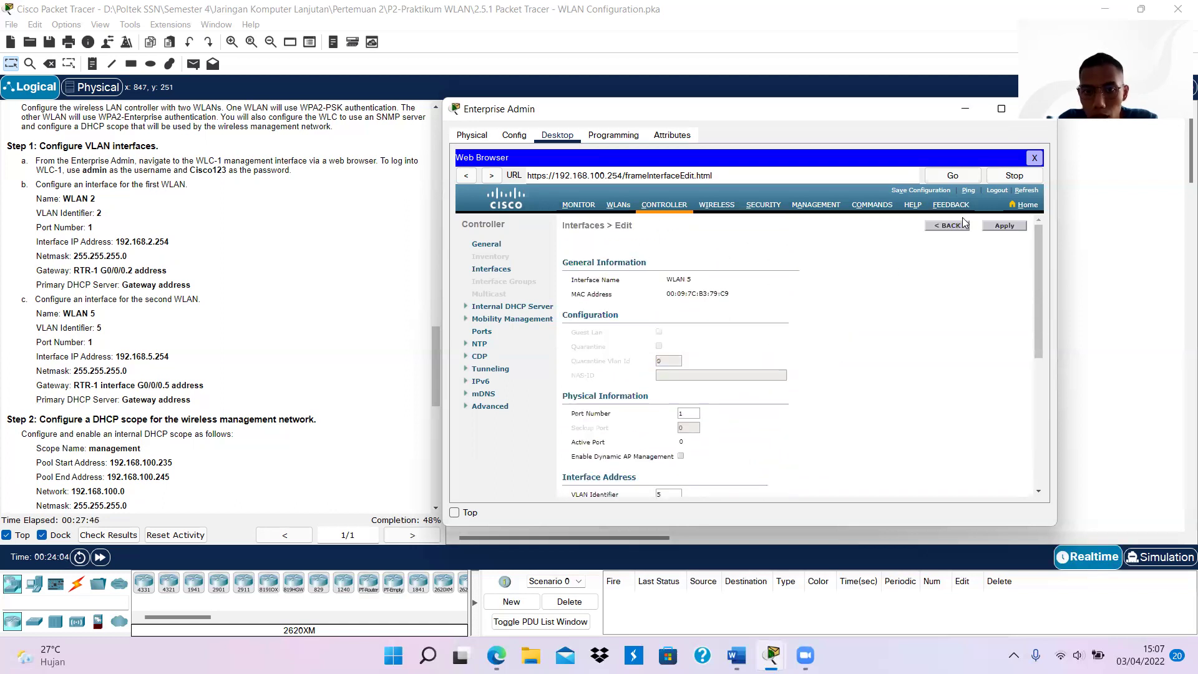
Apply the WLAN 5 settings, accept the confirmation, and review the saved values.
click(993, 227)
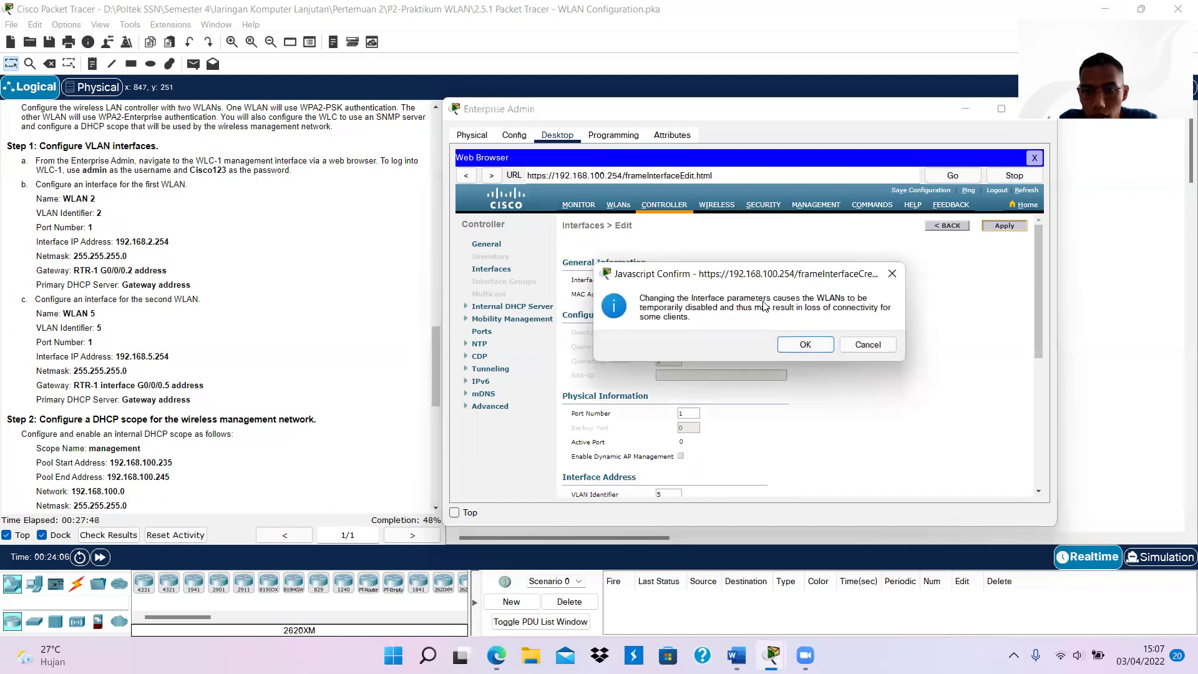
click(805, 346)
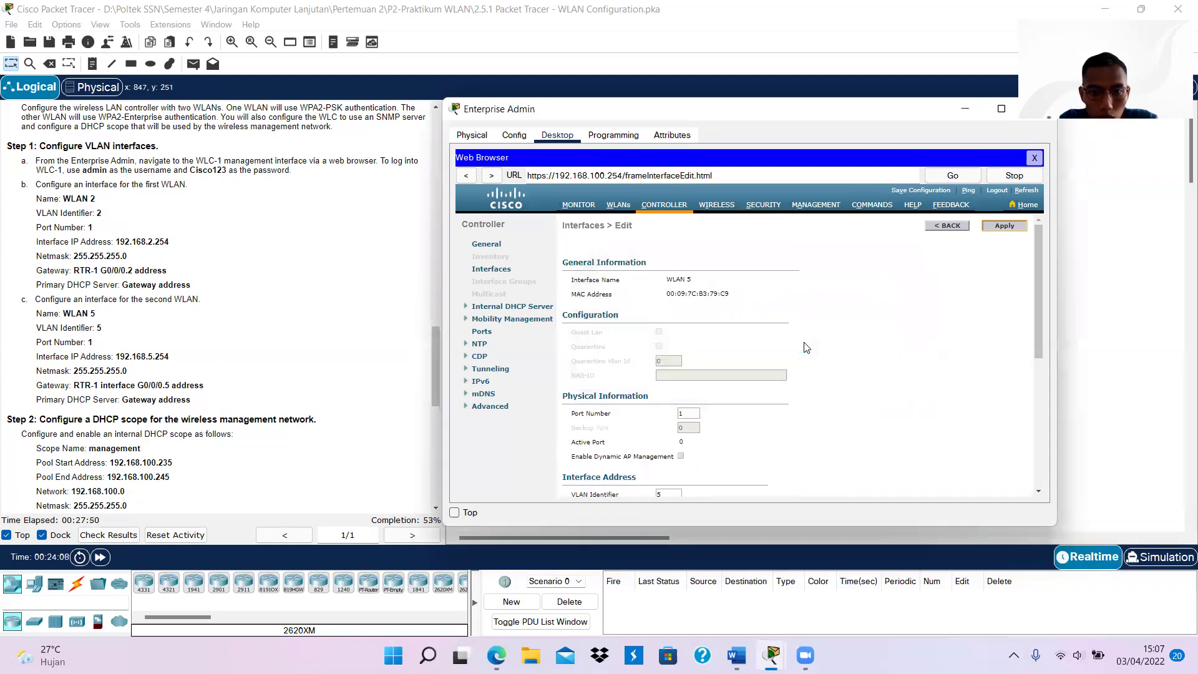
scroll(807, 348, down, 5)
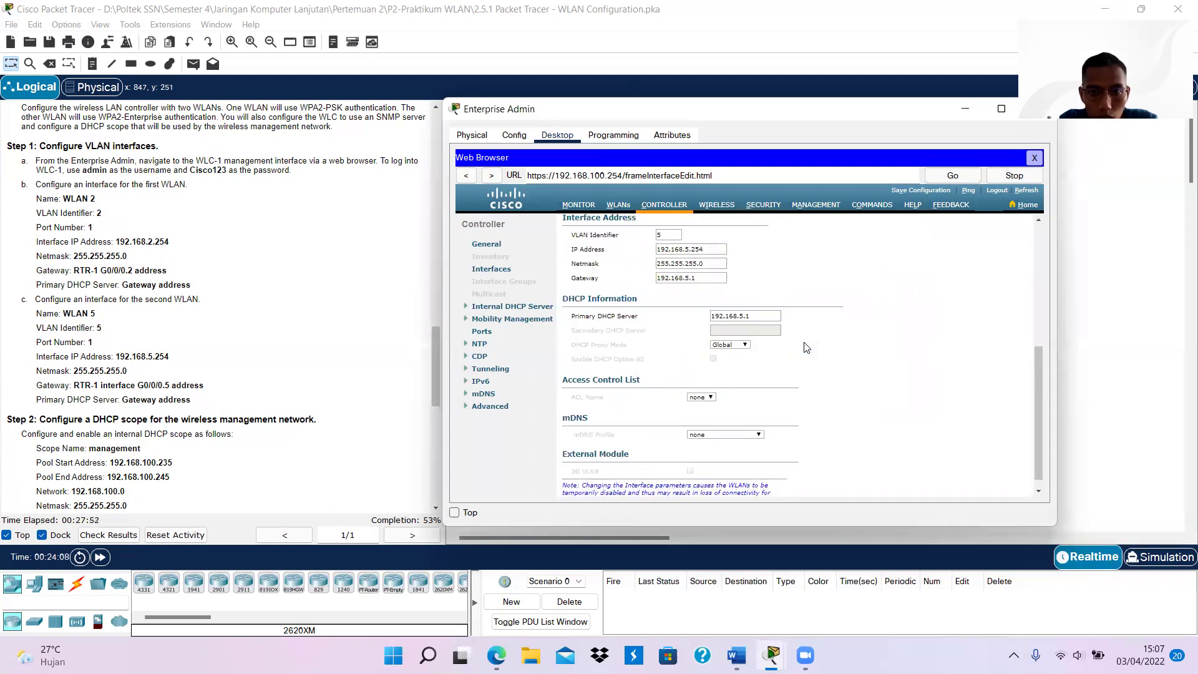
scroll(807, 348, up, 3)
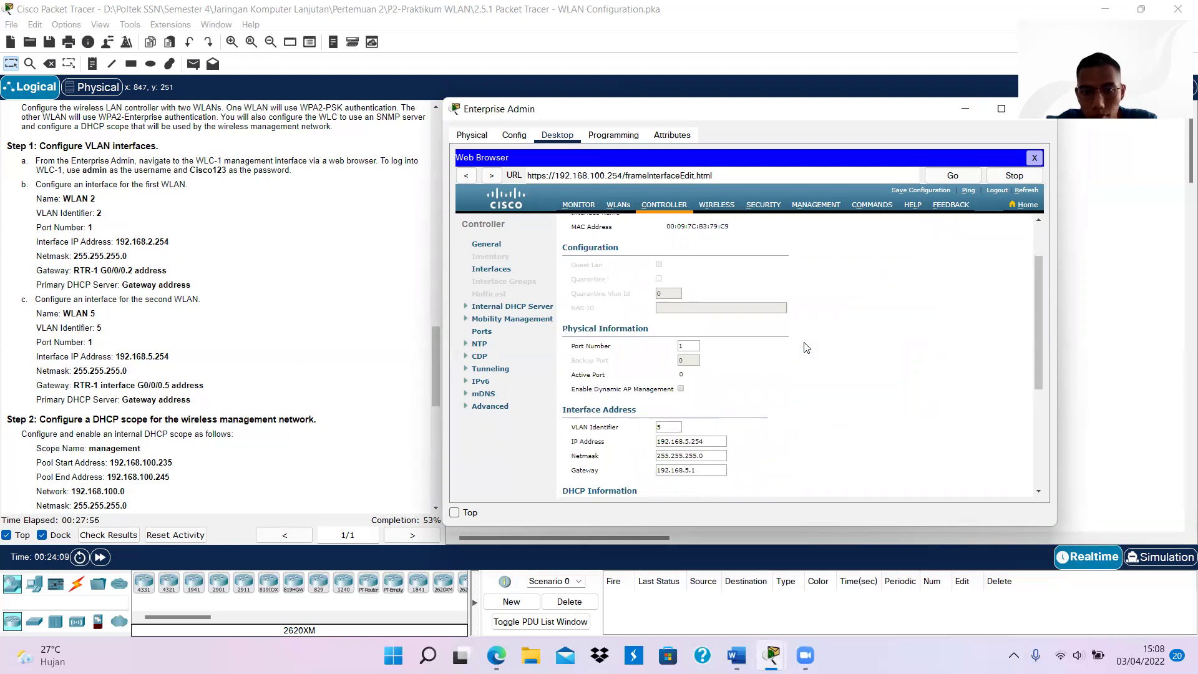
scroll(552, 352, up, 3)
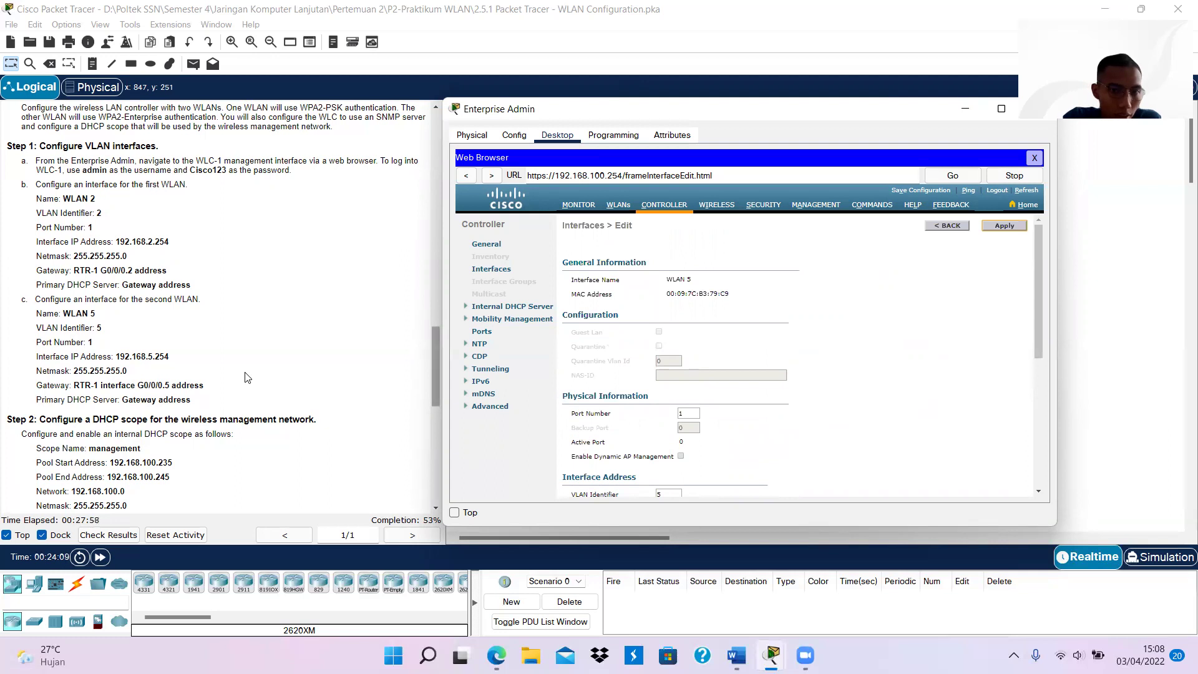
scroll(248, 378, down, 5)
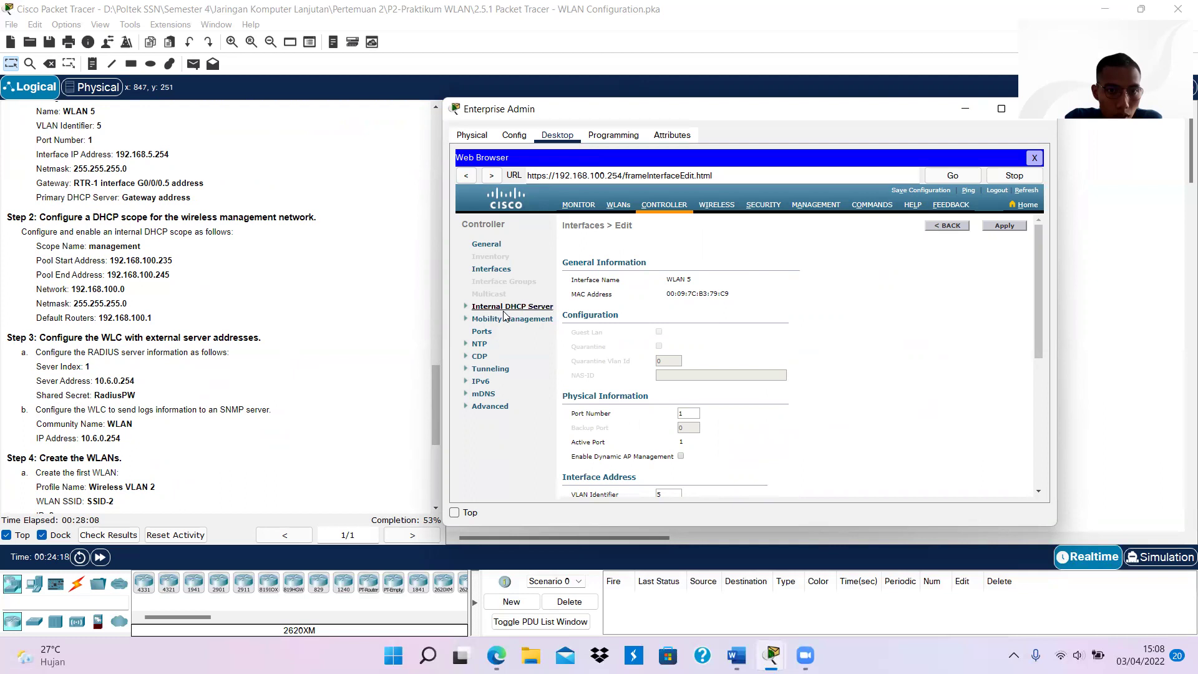
Expand Internal DHCP Server and open the DHCP Scope list.
click(465, 308)
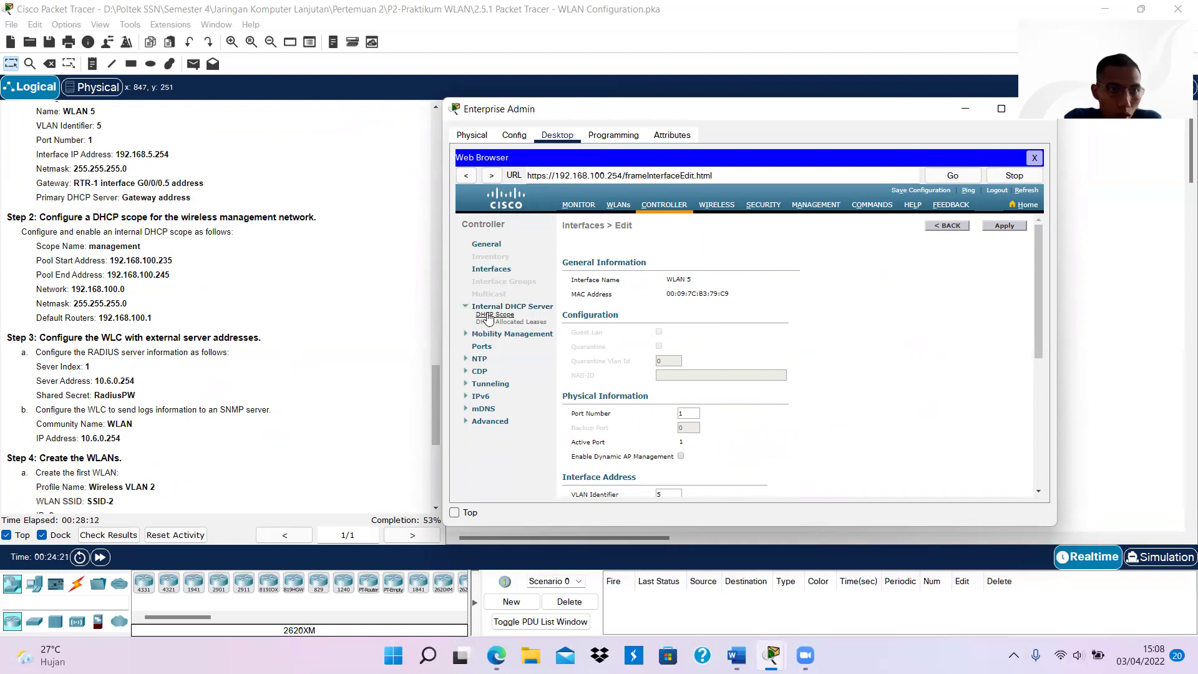
click(489, 315)
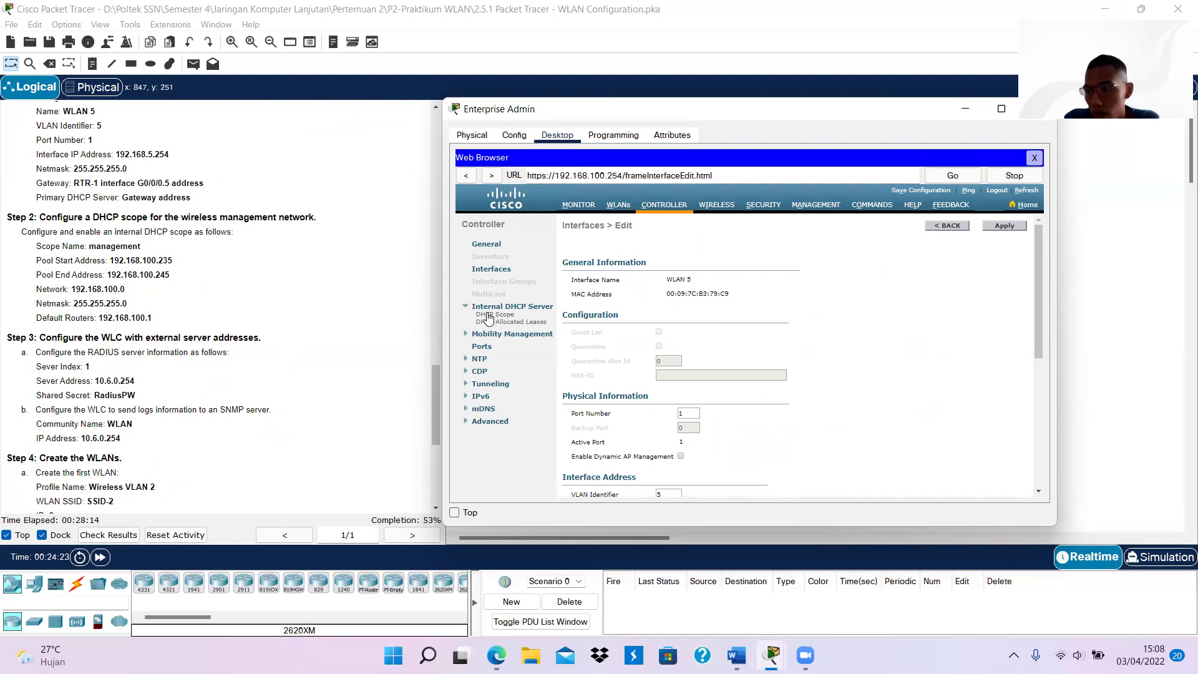
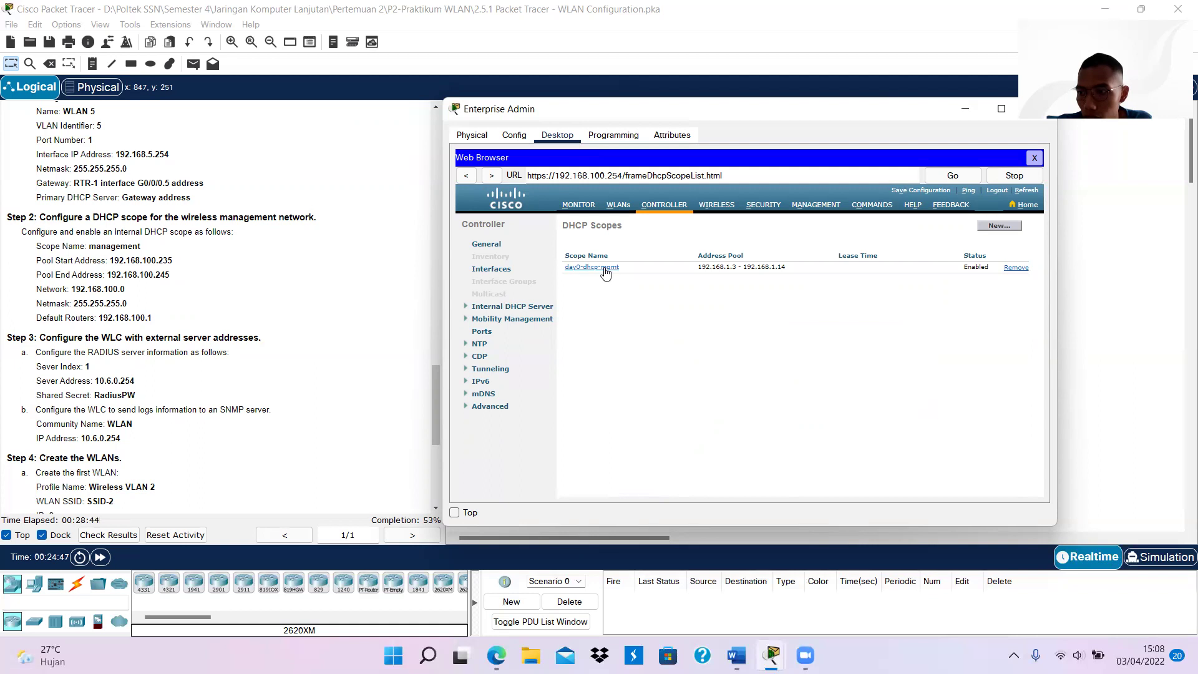
Add a DHCP scope named 'management' on the WLC and open its edit page.
click(992, 228)
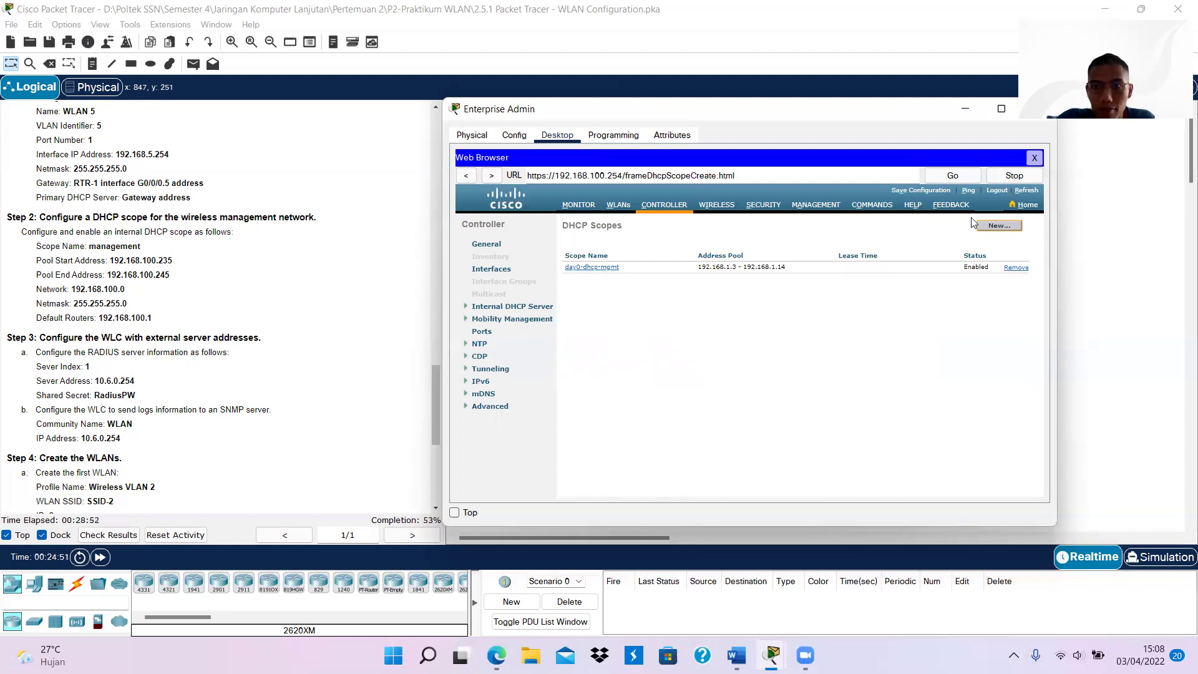
click(999, 227)
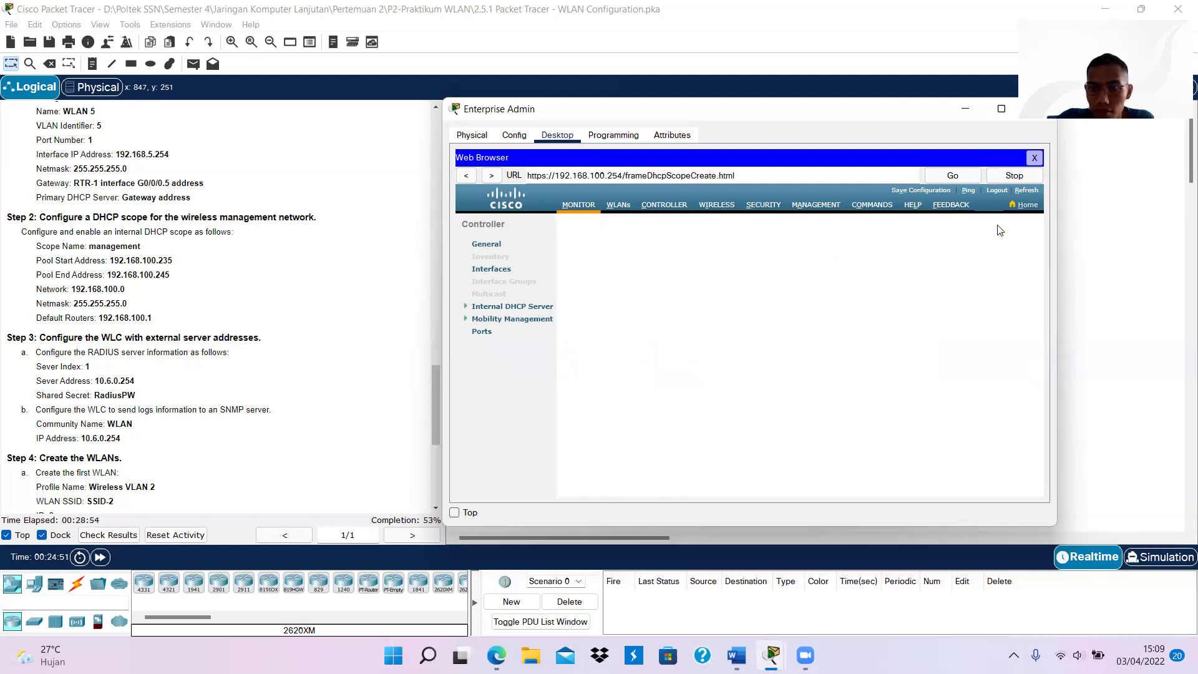
click(750, 251)
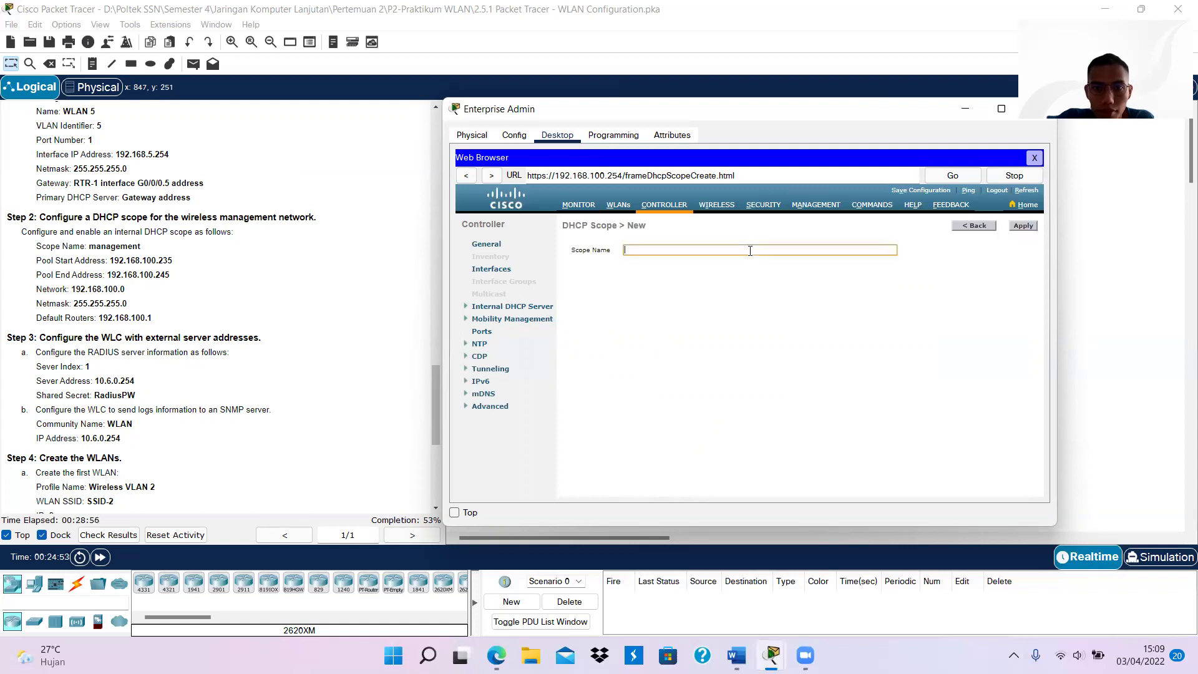
text(MANAGEMENT)
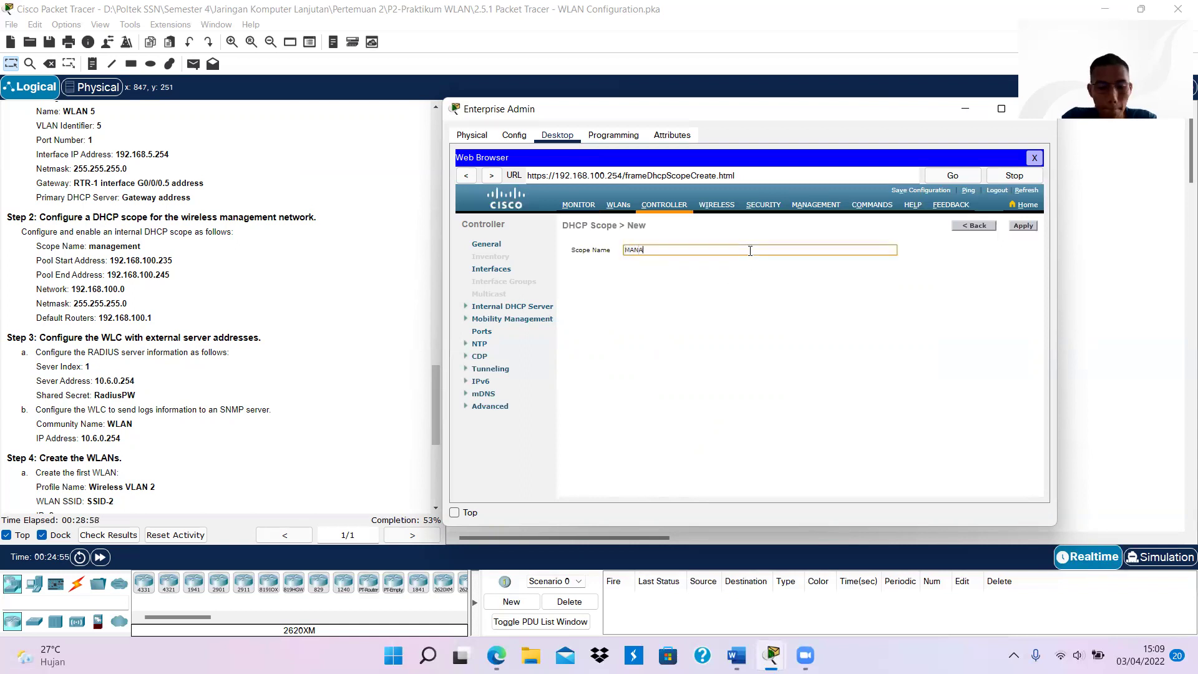
key(BackSpace)
key(BackSpace)
key(BackSpace)
key(BackSpace)
key(BackSpace)
key(BackSpace)
key(BackSpace)
key(BackSpace)
key(BackSpace)
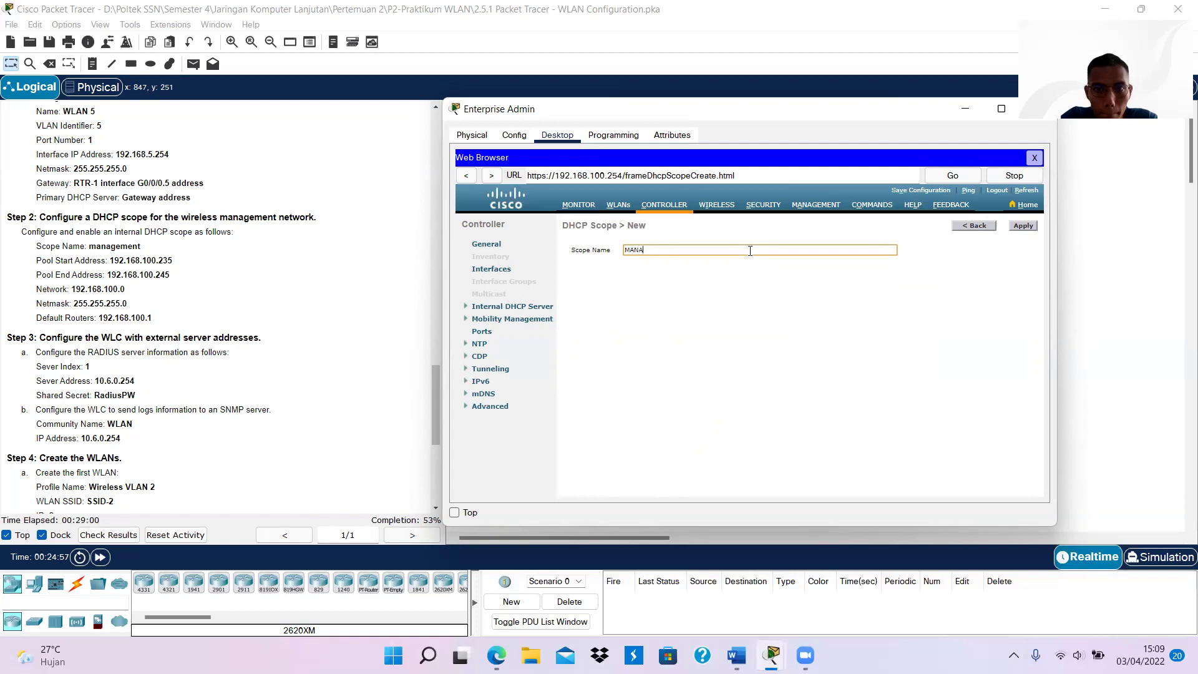
text(management)
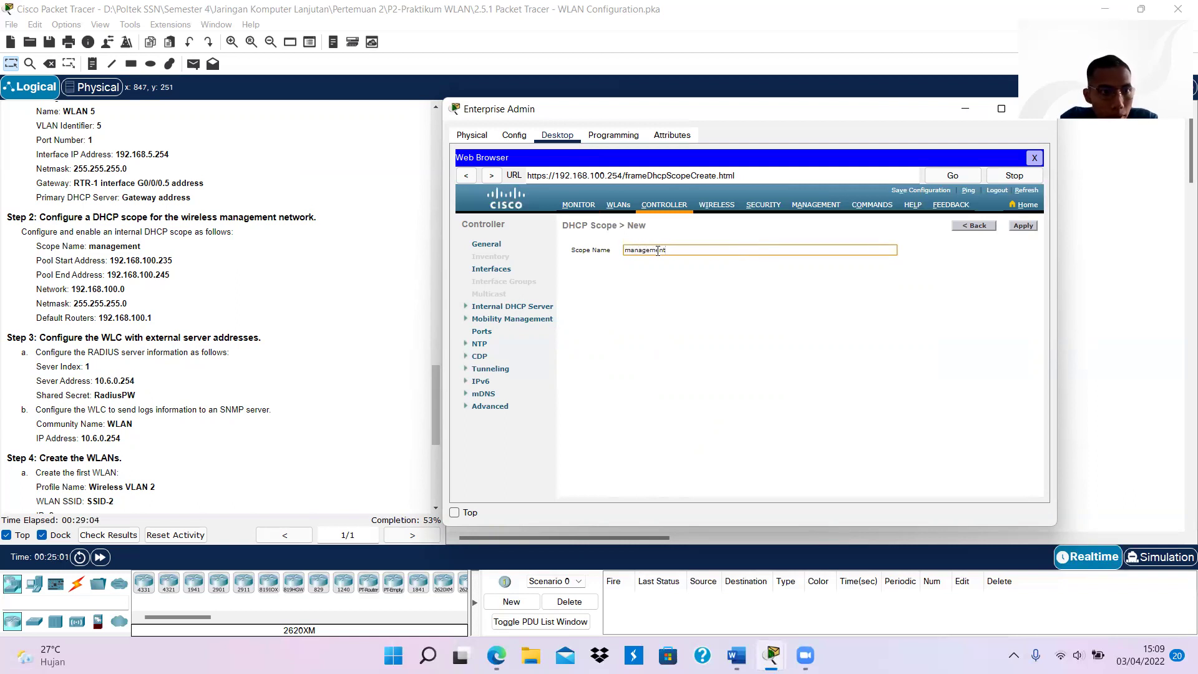
click(1024, 227)
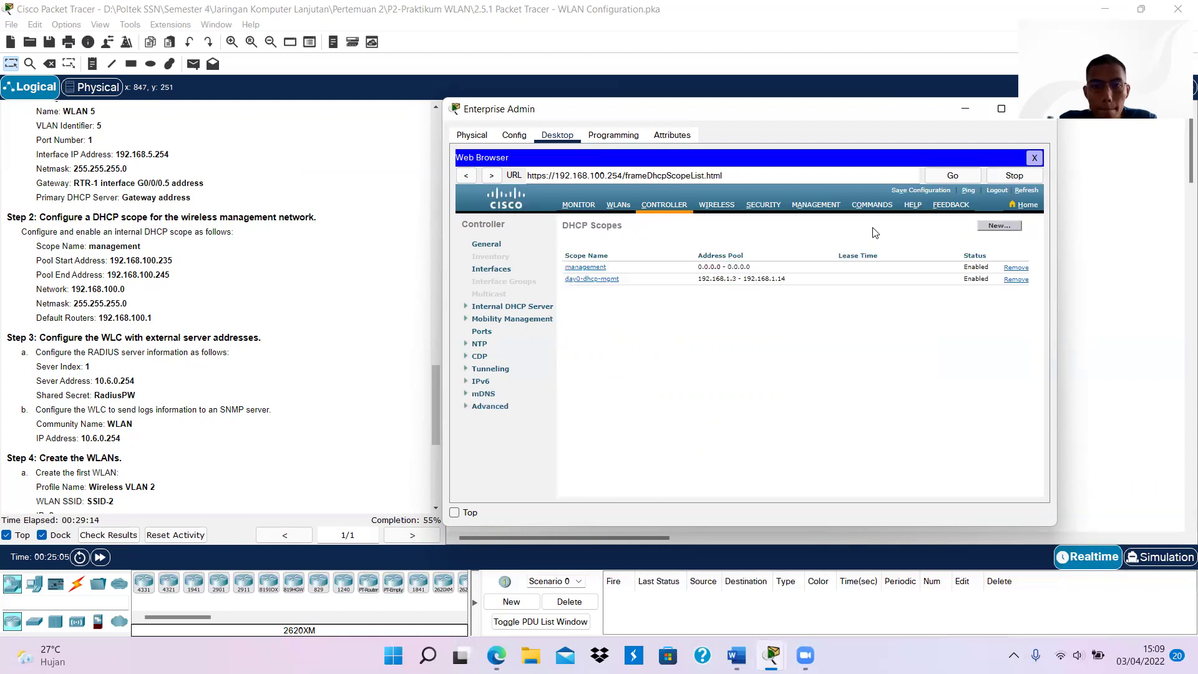
click(597, 269)
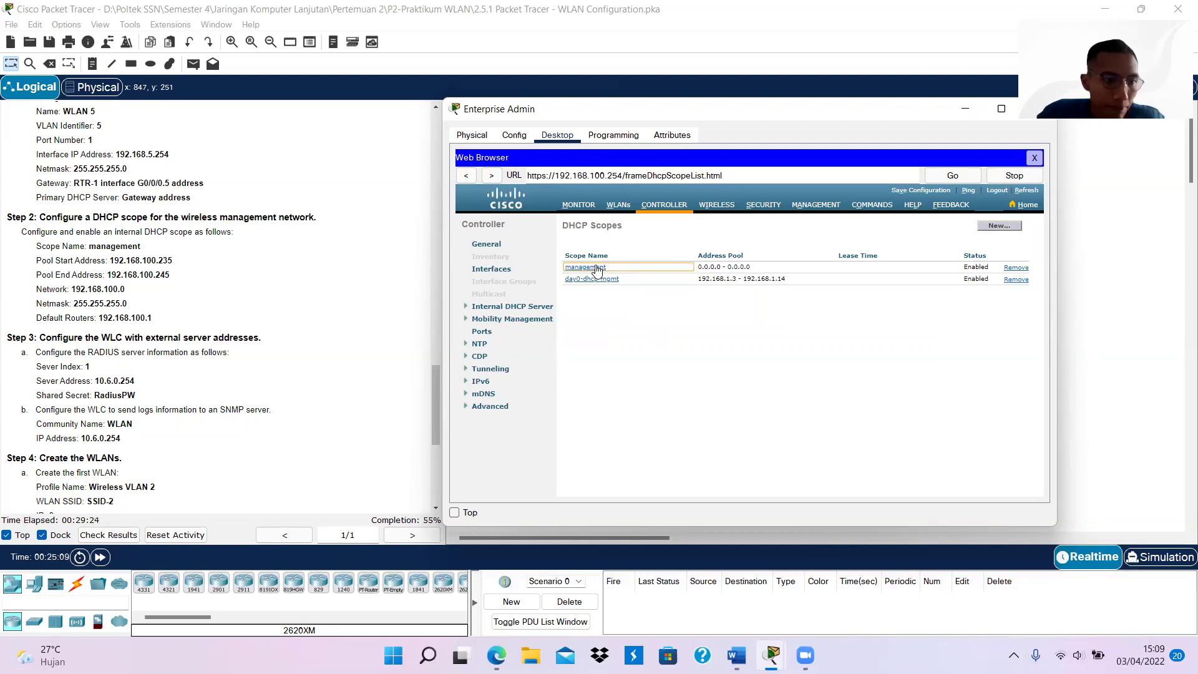
click(597, 268)
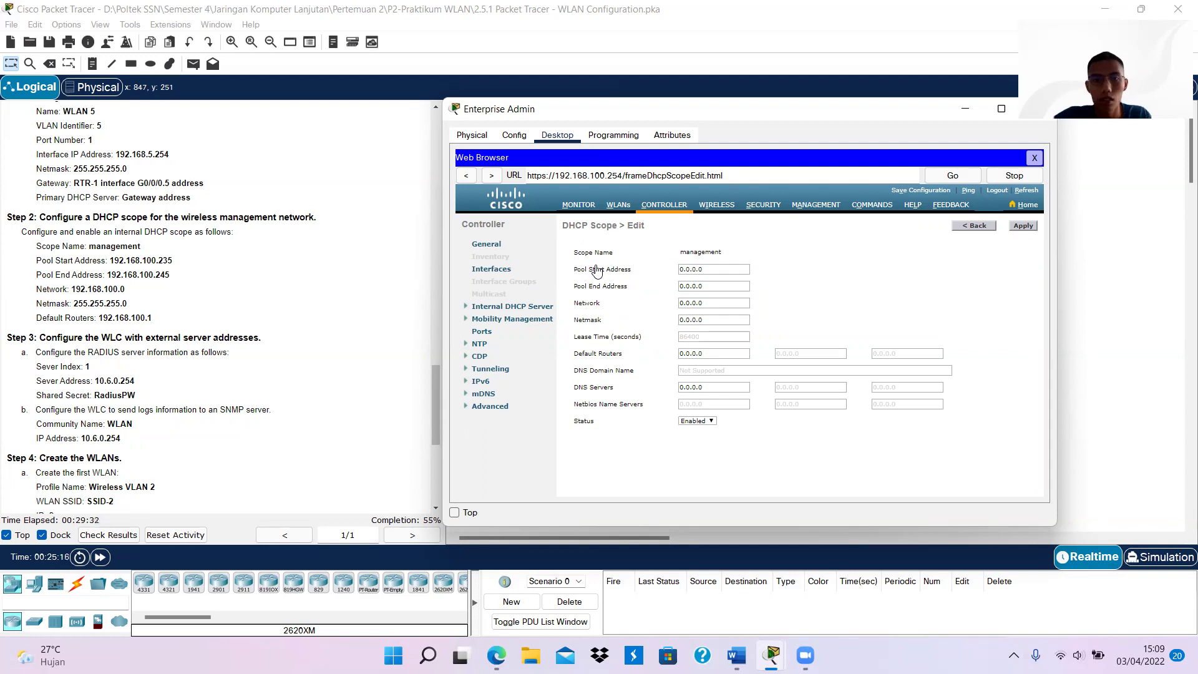
Set the management scope pool to 192.168.100.235 through 192.168.100.245.
key(Tab)
text(192.168.199)
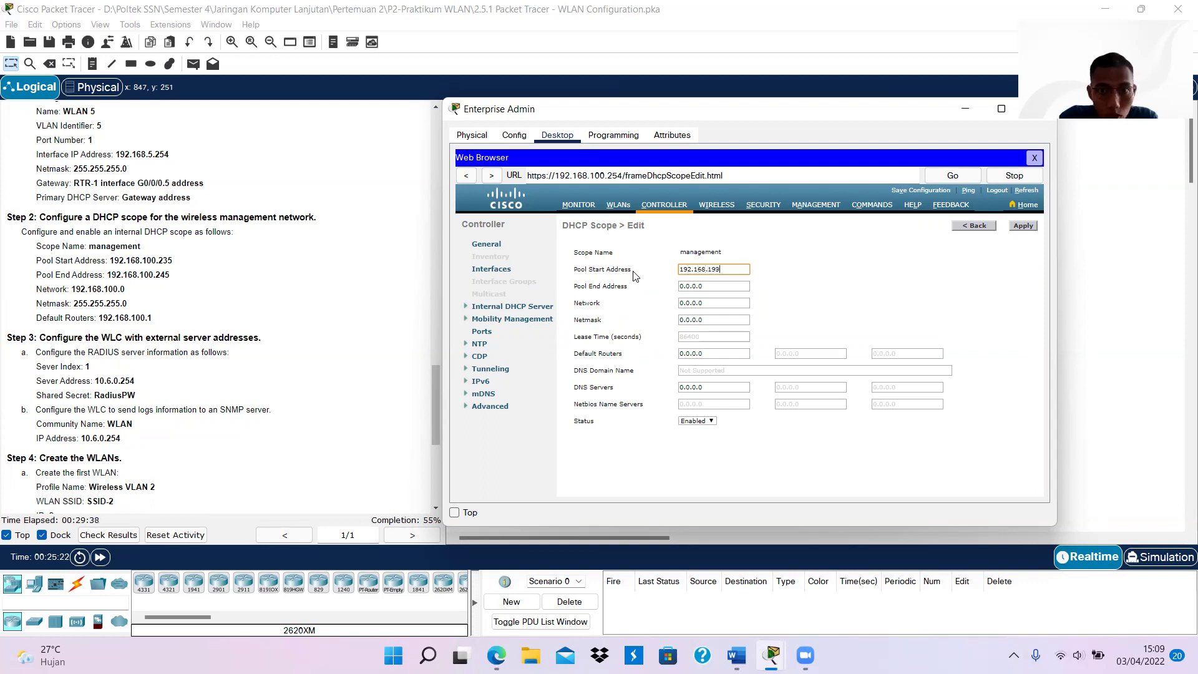
key(BackSpace)
text(00.235)
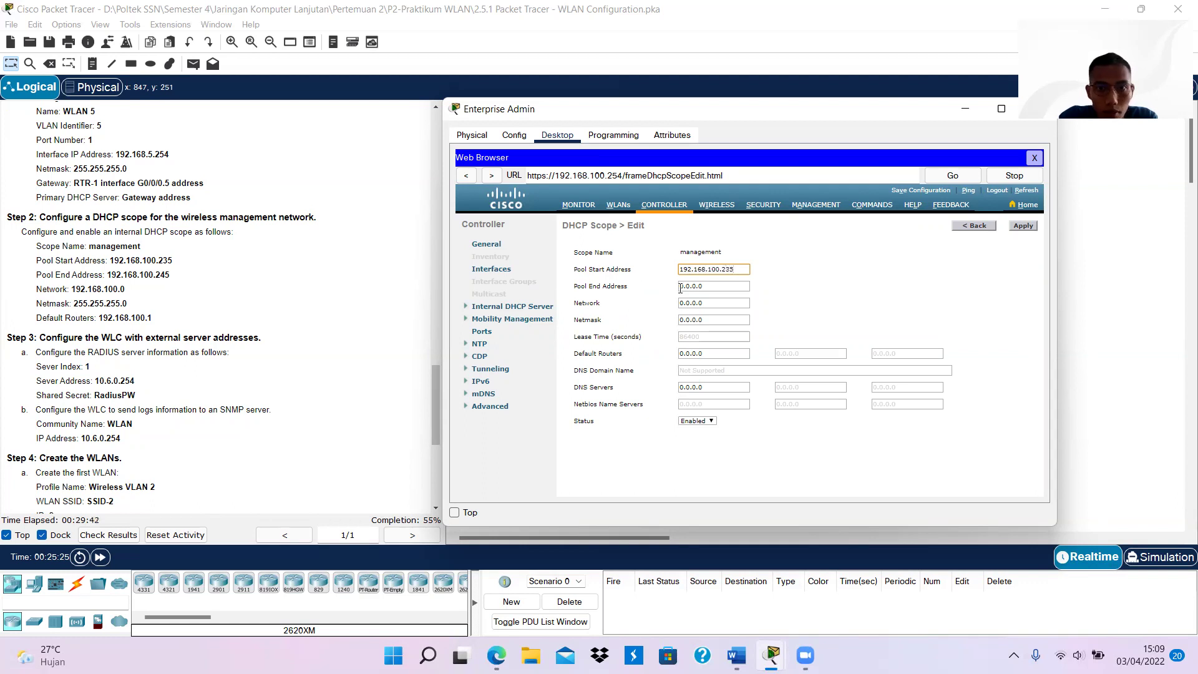
key(Tab)
text(1)
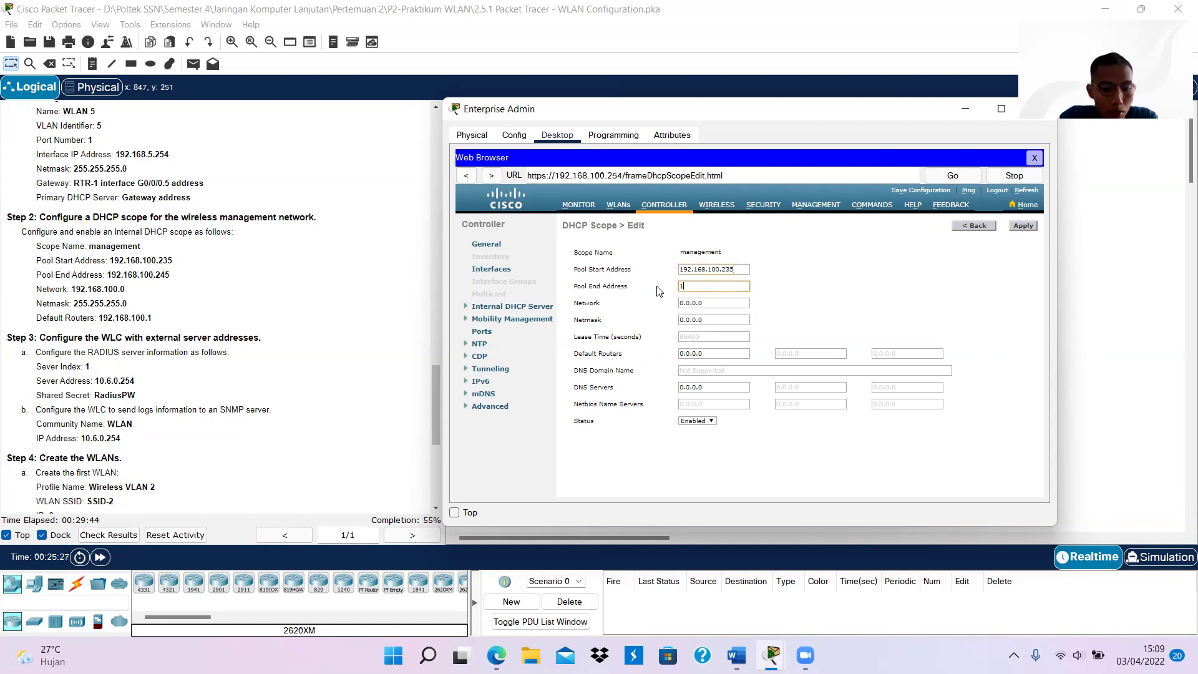
key(BackSpace)
key(BackSpace)
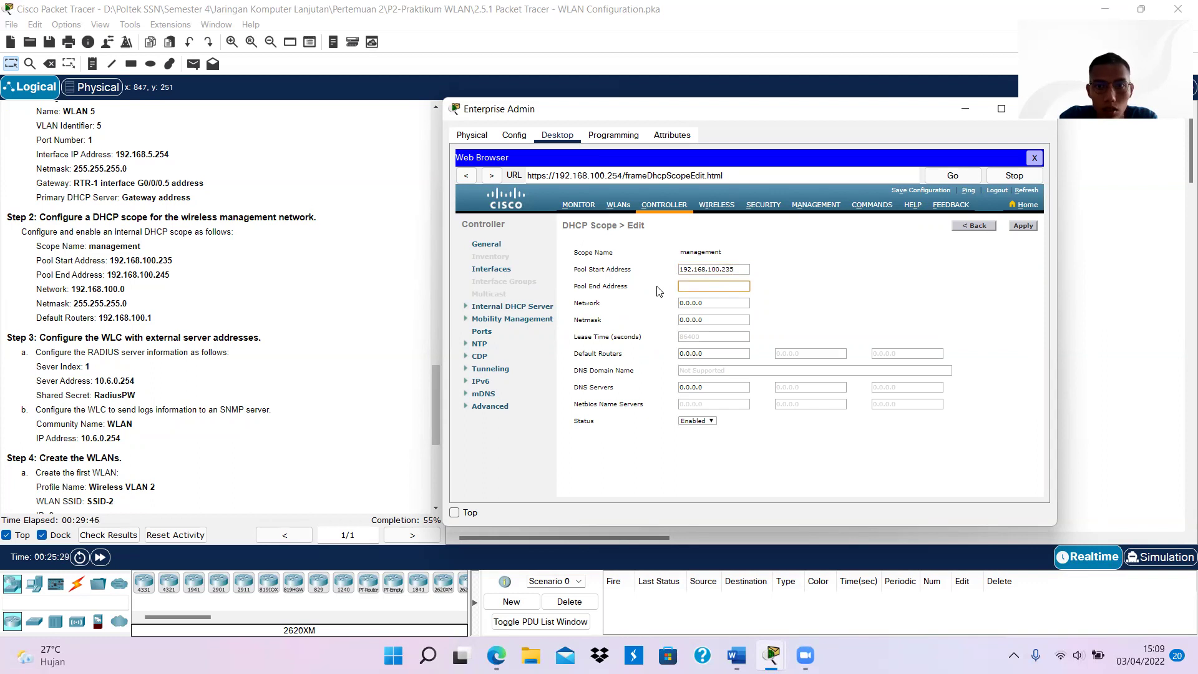
drag(746, 269, 675, 275)
key(ctrl+c)
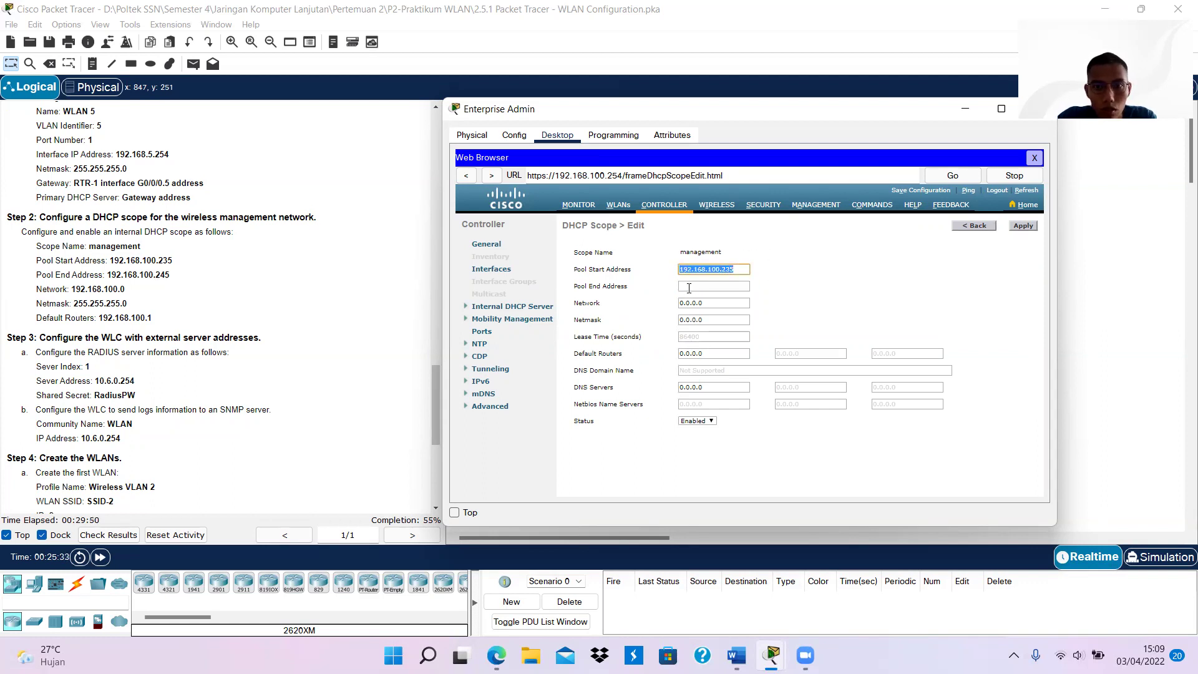
click(708, 287)
key(ctrl+v)
key(BackSpace)
key(BackSpace)
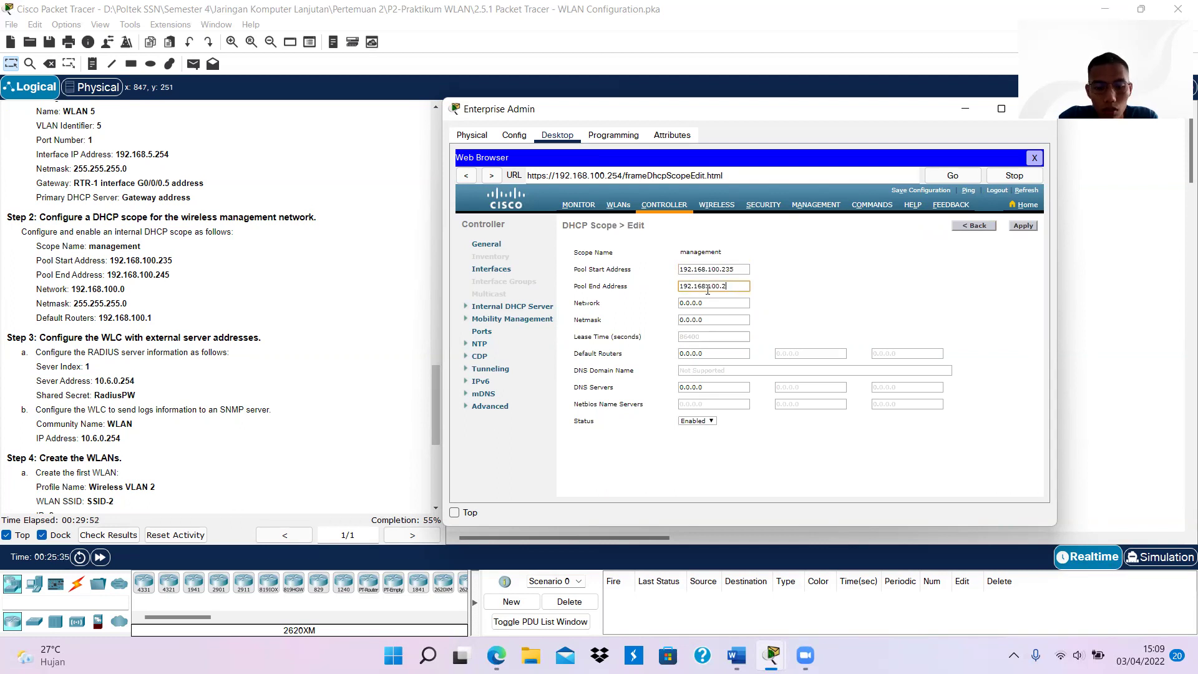
text(45)
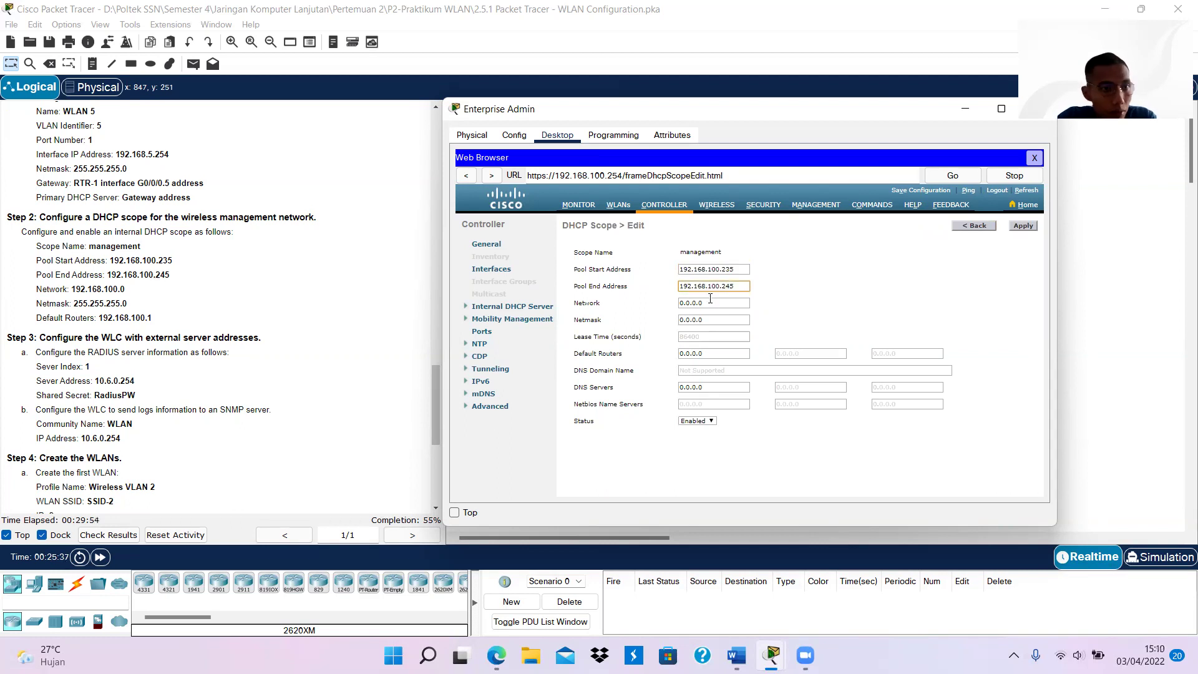
Set network 192.168.100.0, netmask 255.255.255.0 and default router 192.168.100.1, then apply.
drag(711, 305, 651, 304)
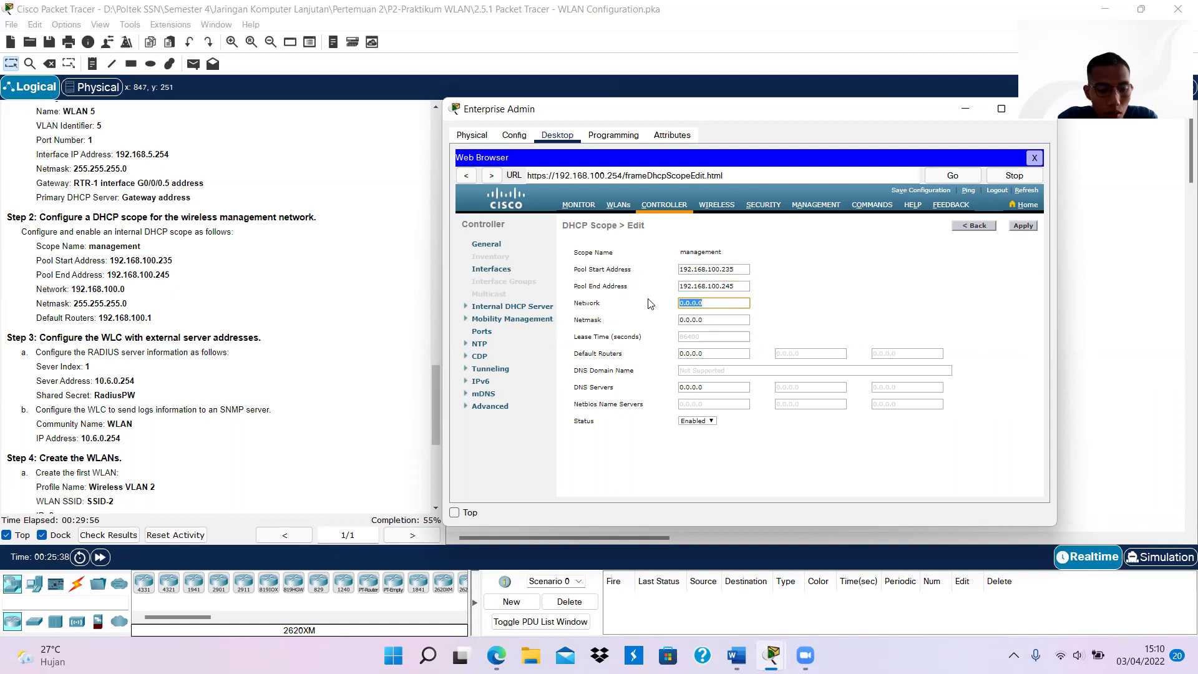
key(ctrl+v)
key(BackSpace)
key(BackSpace)
key(BackSpace)
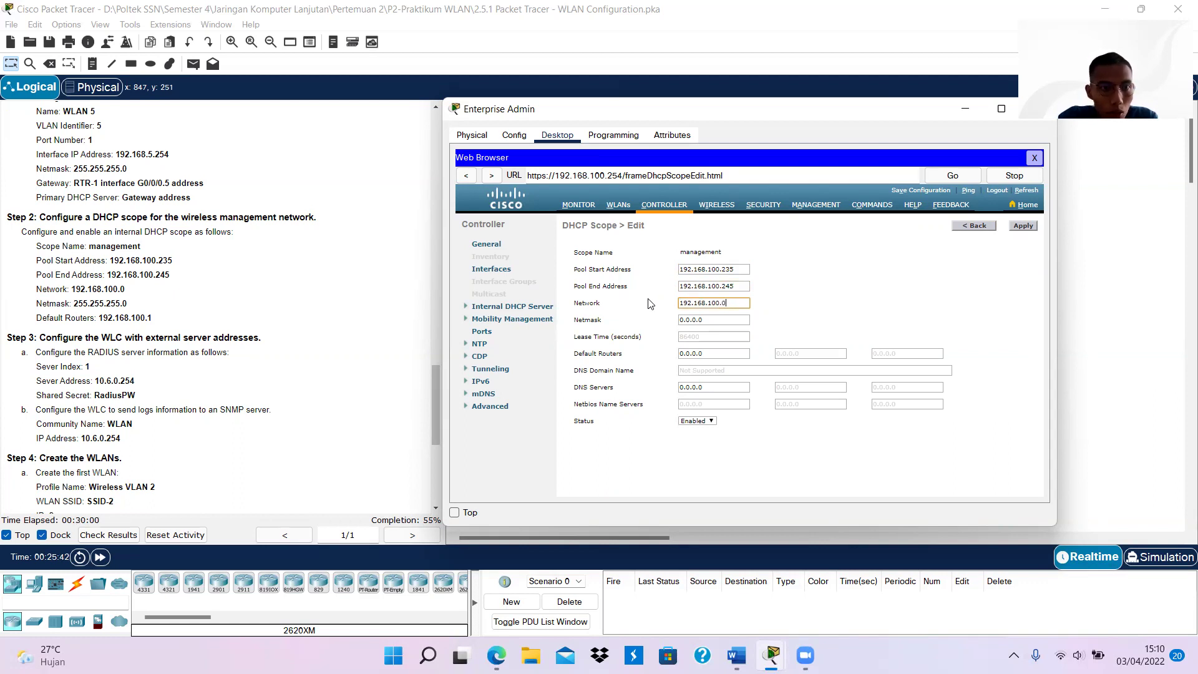
key(Tab)
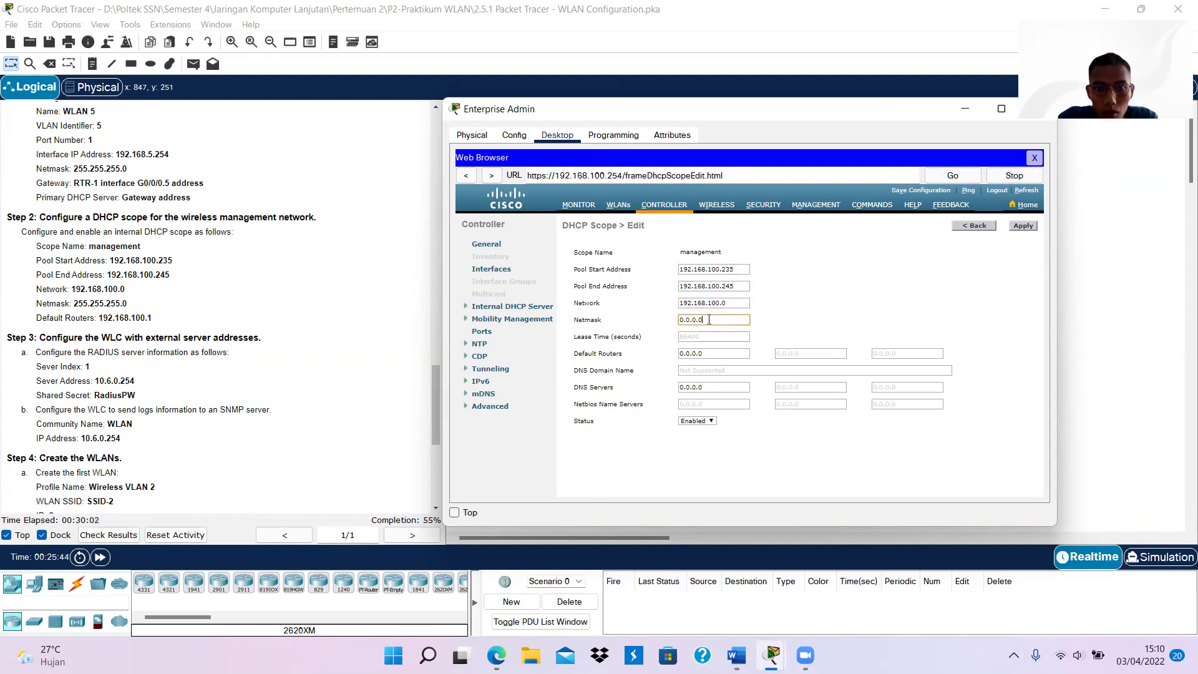
text(255.2)
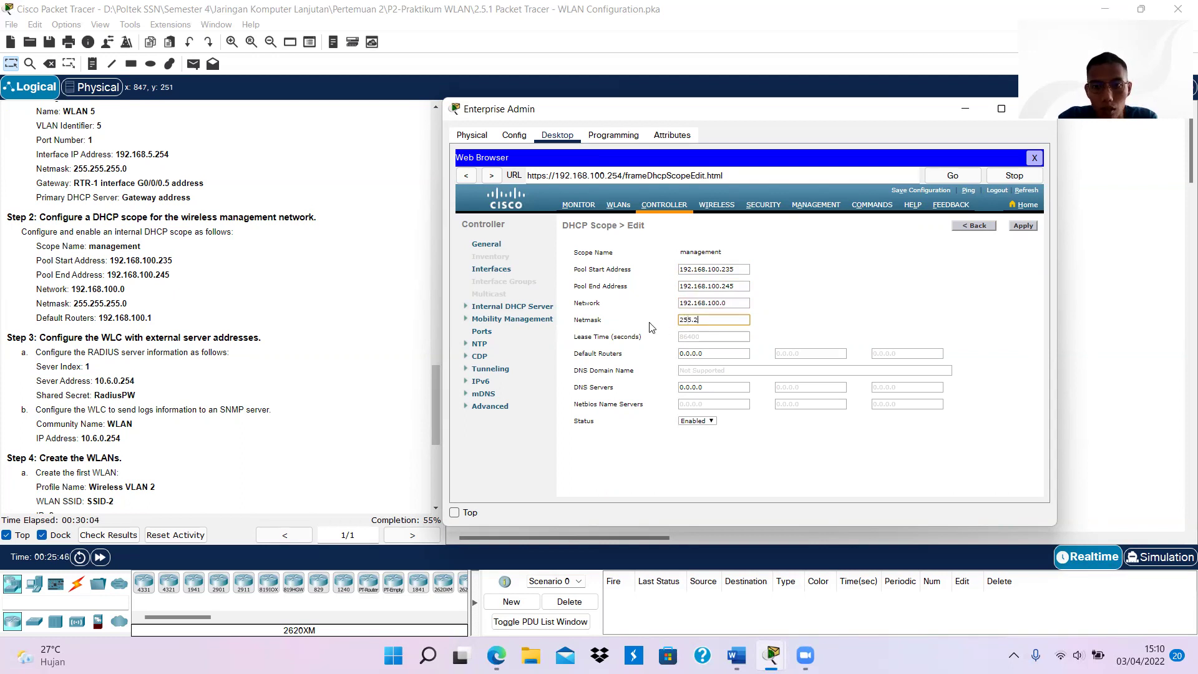
text(55.255.0)
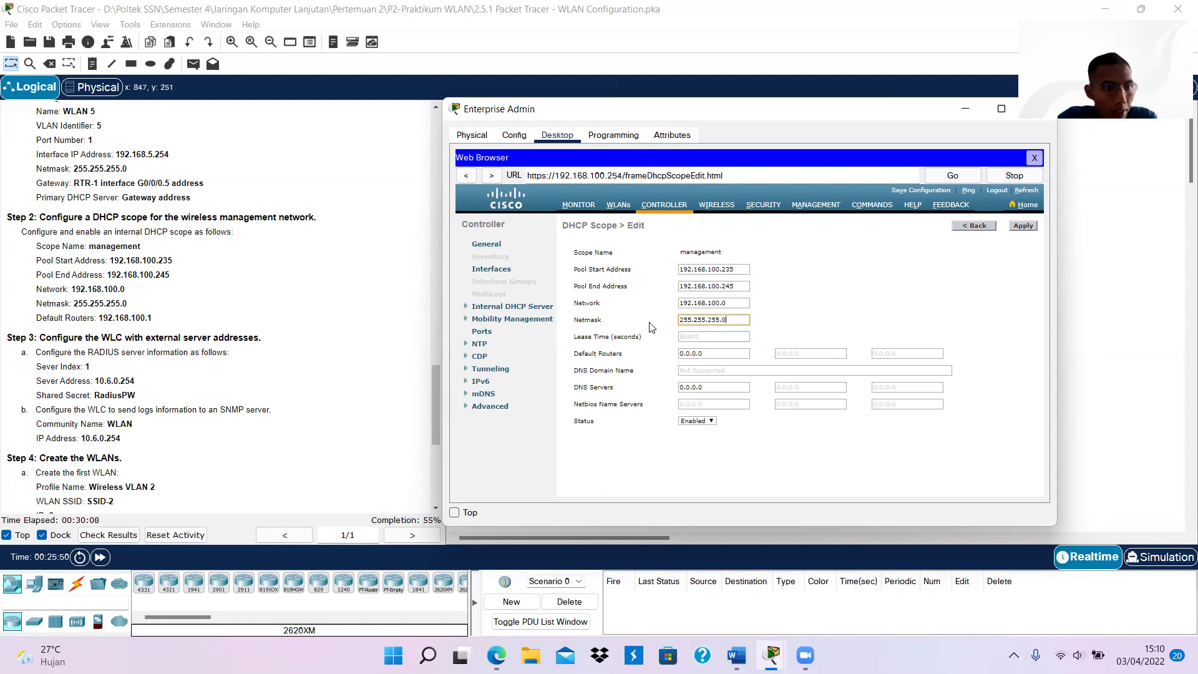
double_click(708, 354)
text(192)
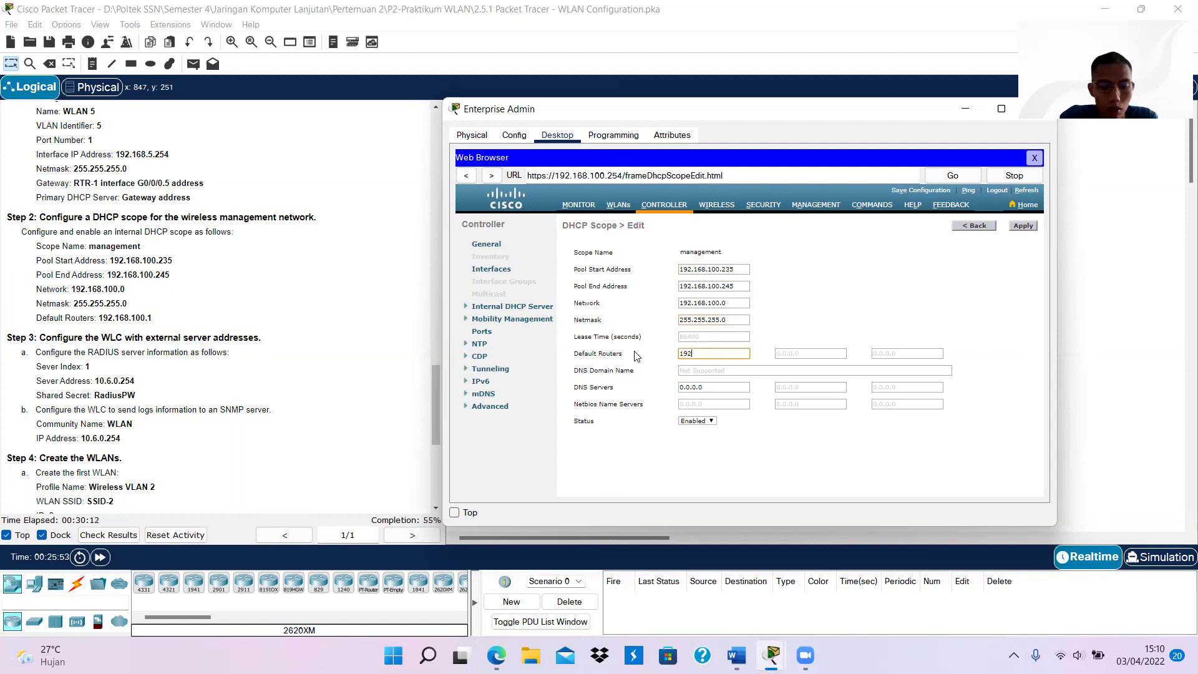
text(.168.100.1)
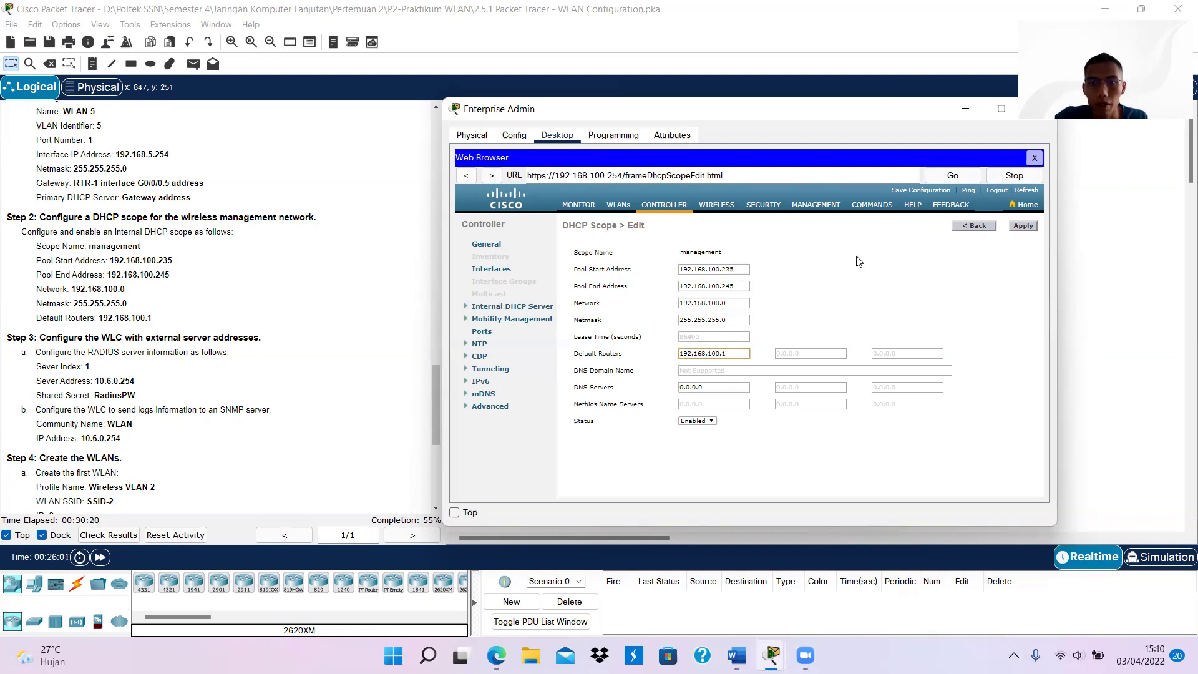
click(1027, 226)
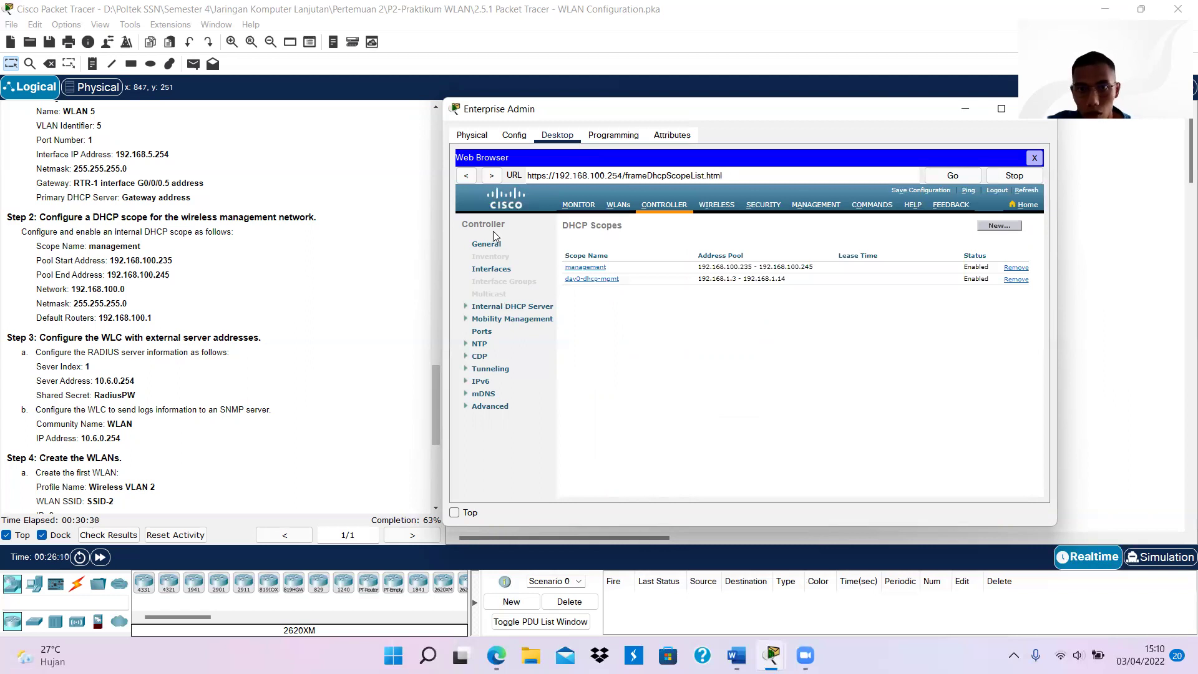
Go to Security > AAA > RADIUS Authentication and start a new server entry.
click(768, 206)
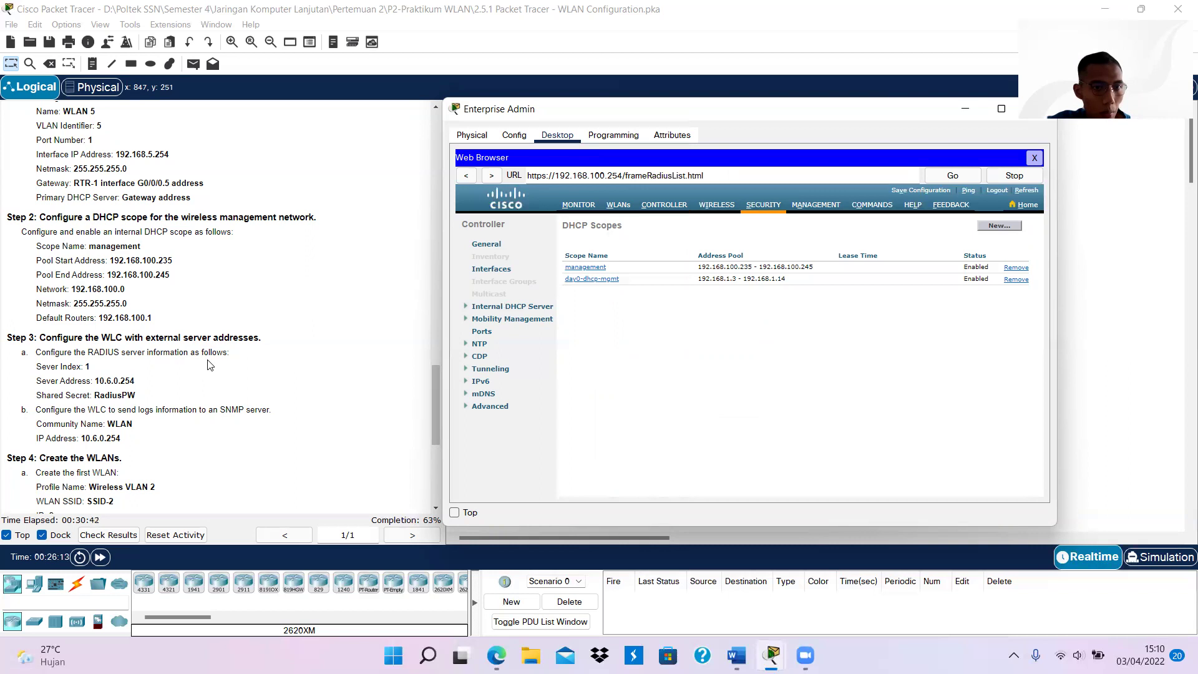
scroll(210, 365, down, 5)
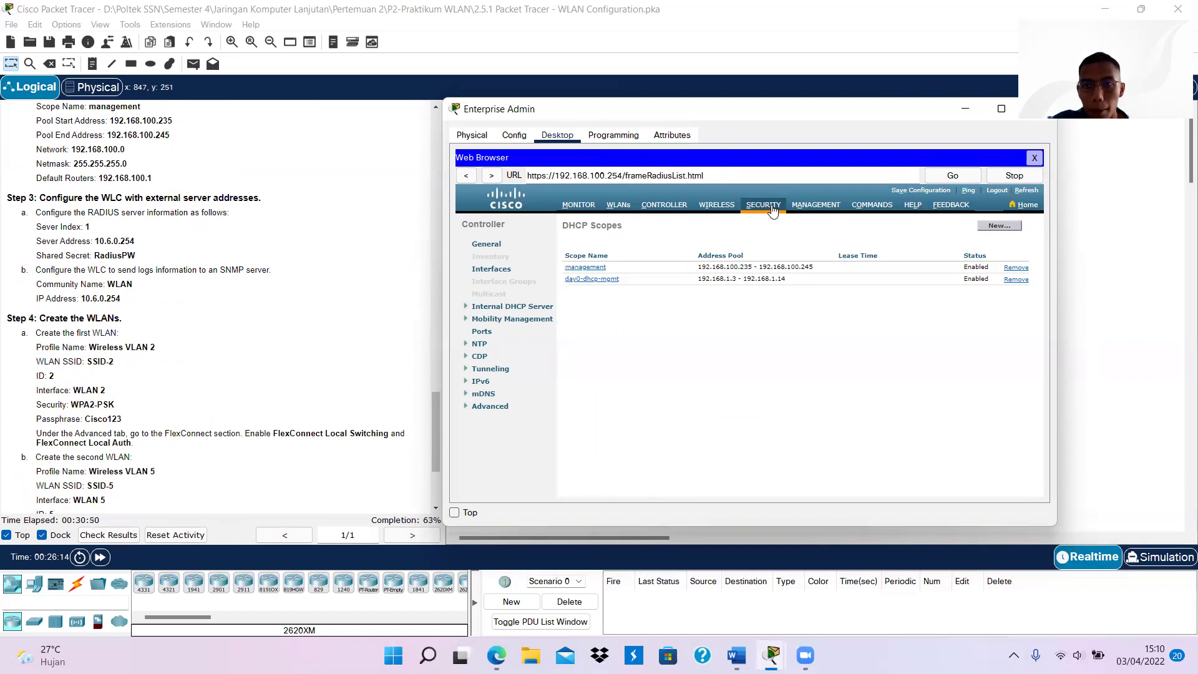
click(773, 211)
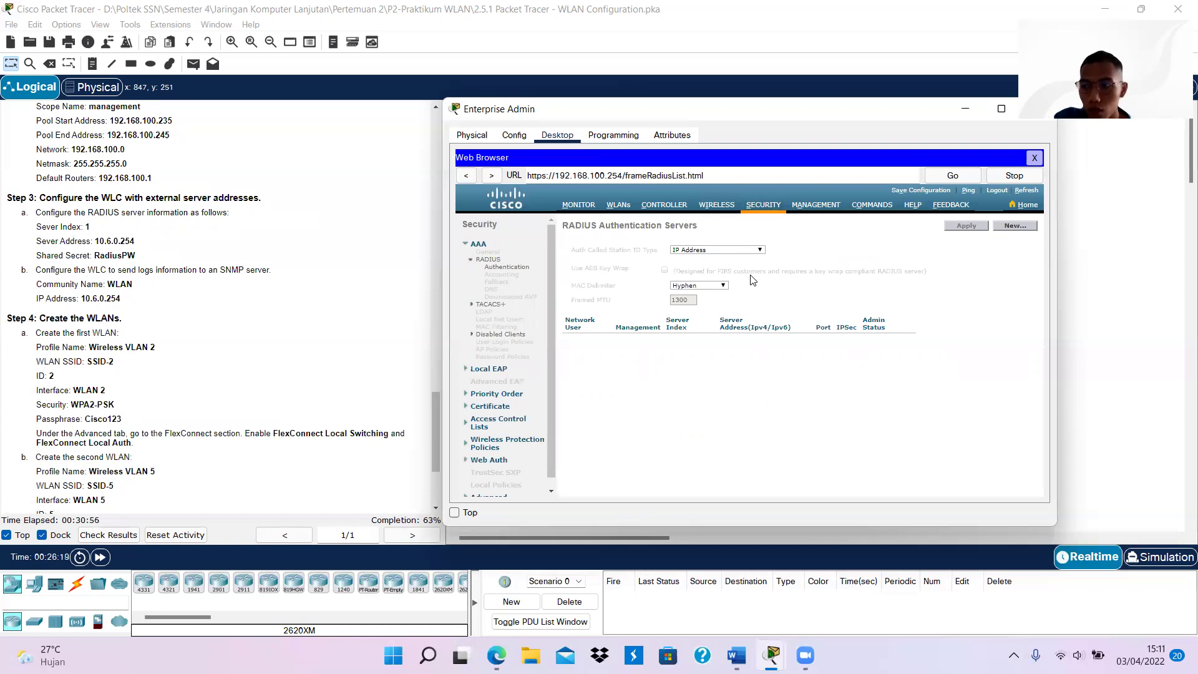
click(1007, 228)
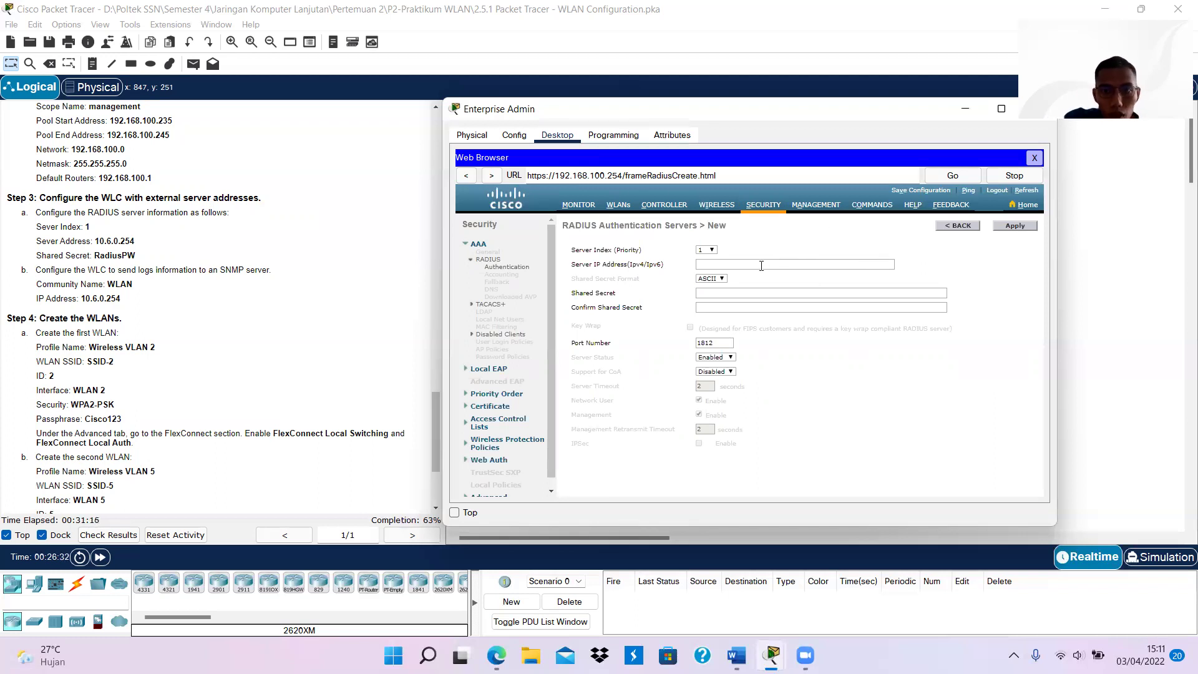
Add RADIUS server 10.6.0.254 with its shared secret entered and confirmed, and apply.
click(762, 266)
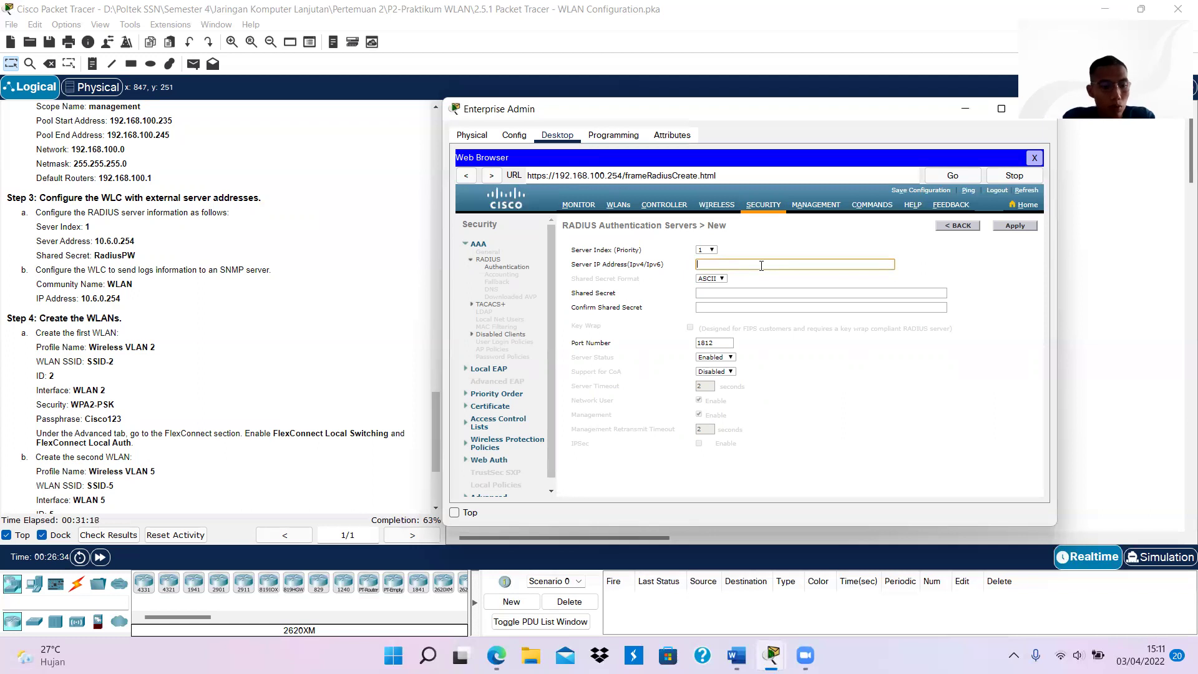
text(10.6.0.25)
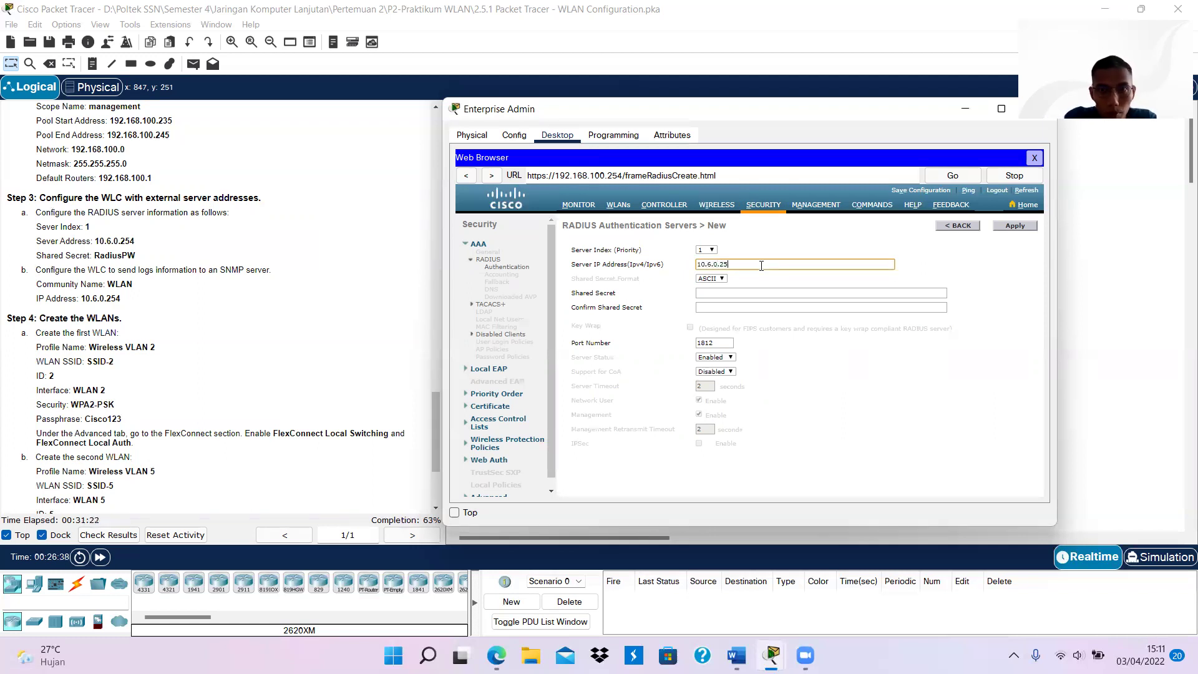
text(4)
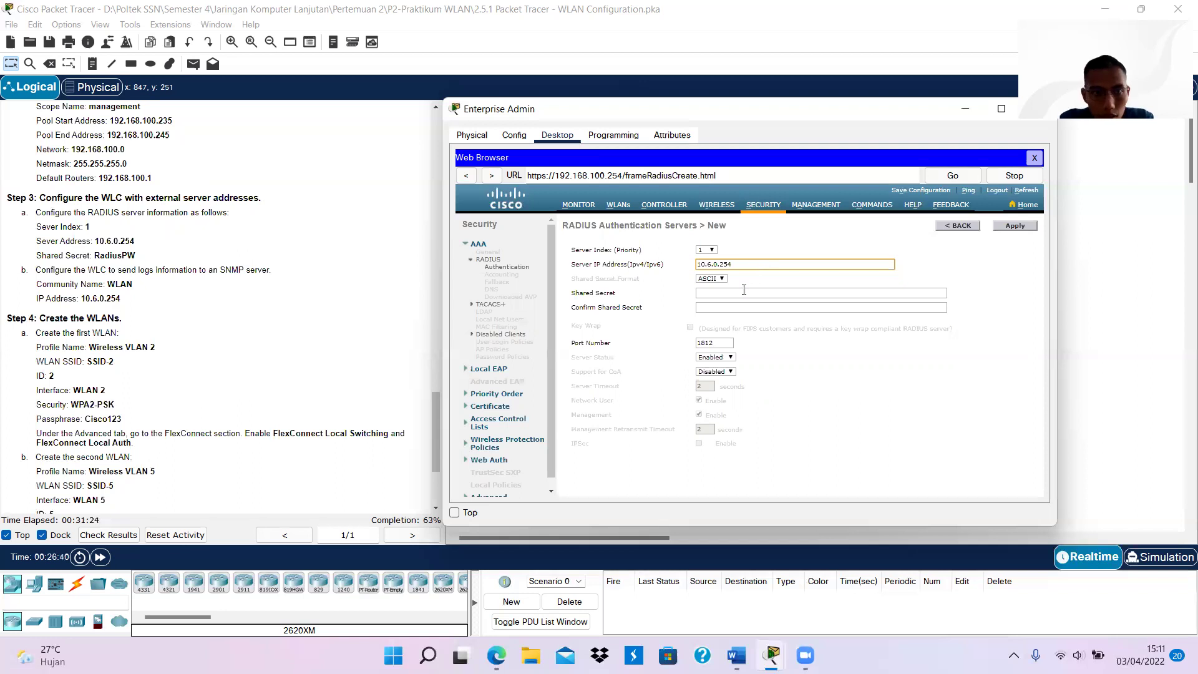
click(741, 294)
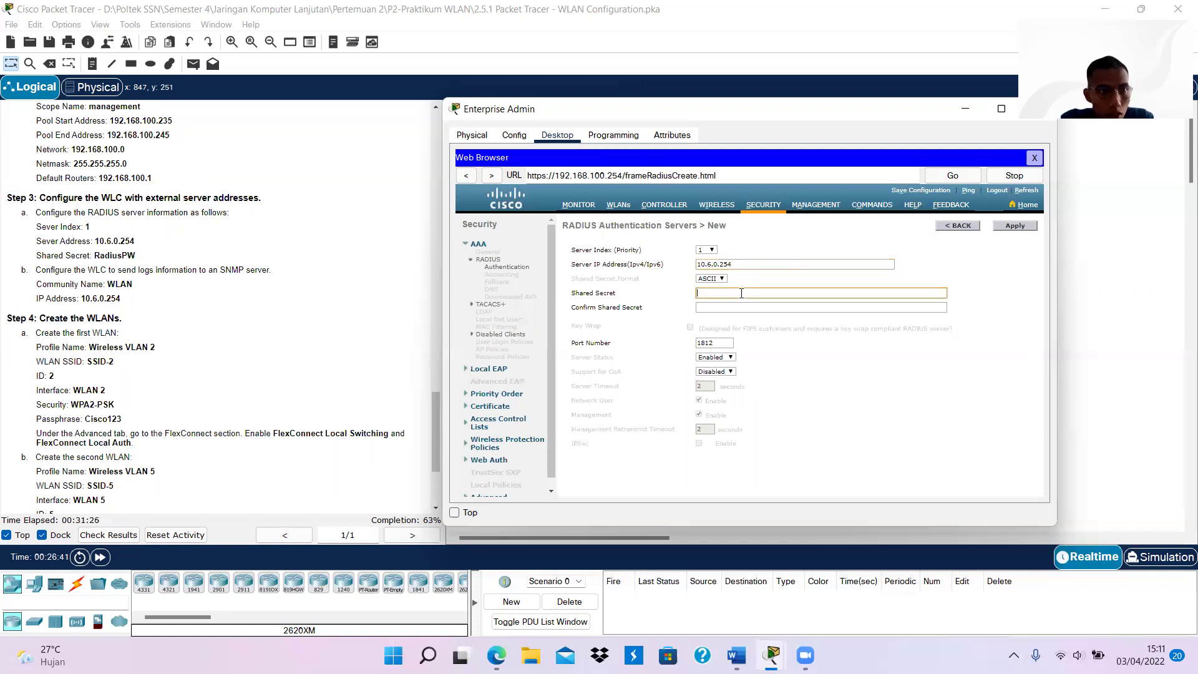
text(Radi)
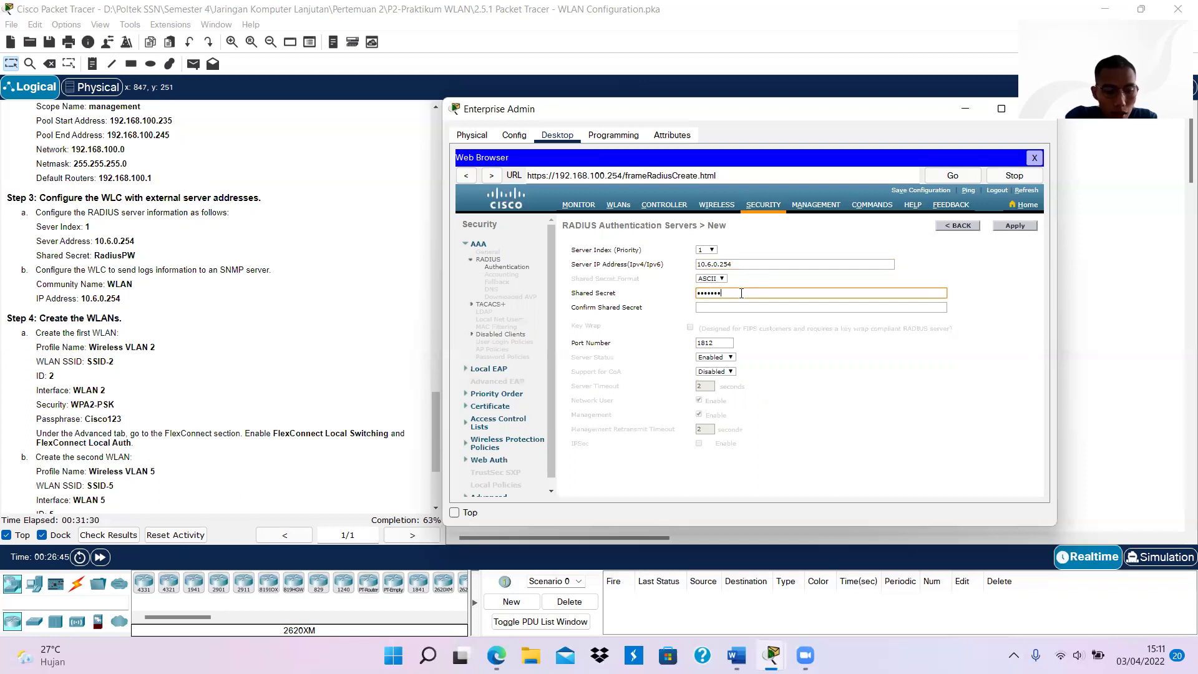
click(744, 307)
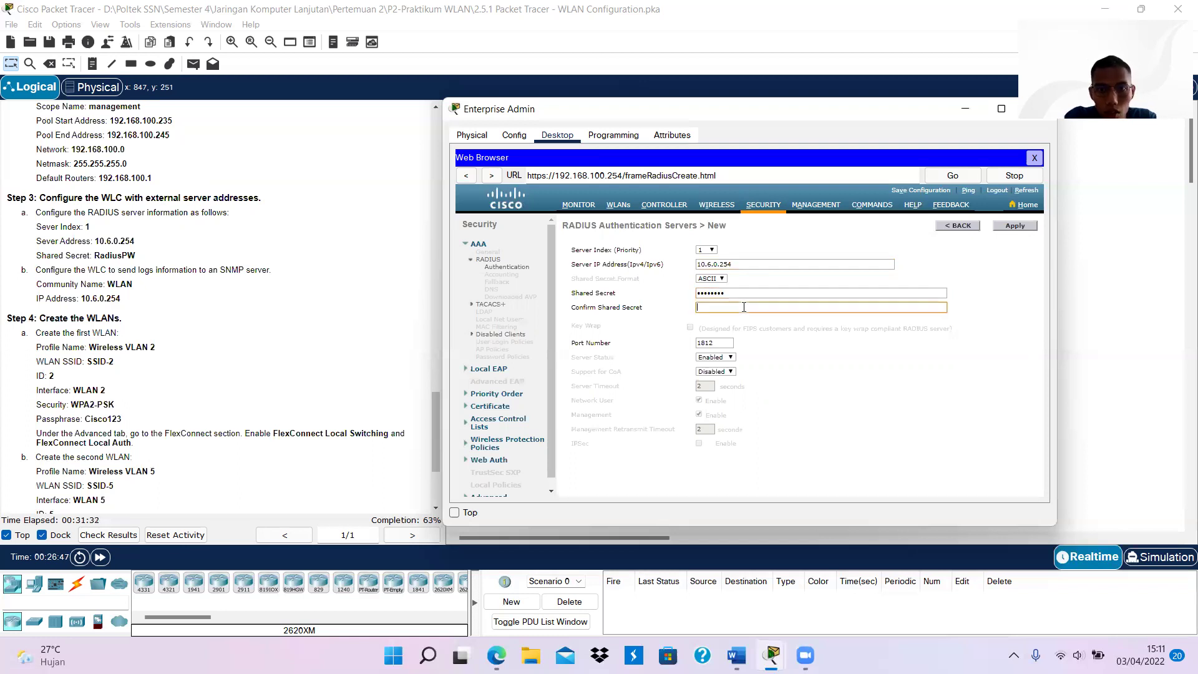
text(Radius)
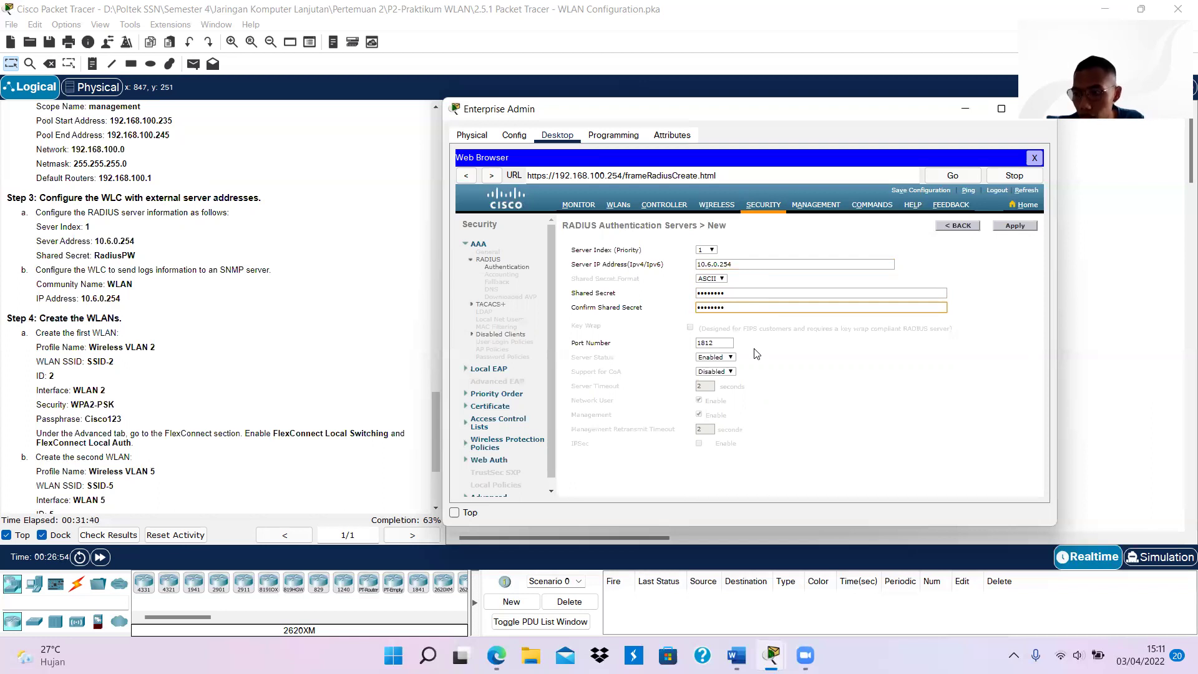
click(1027, 229)
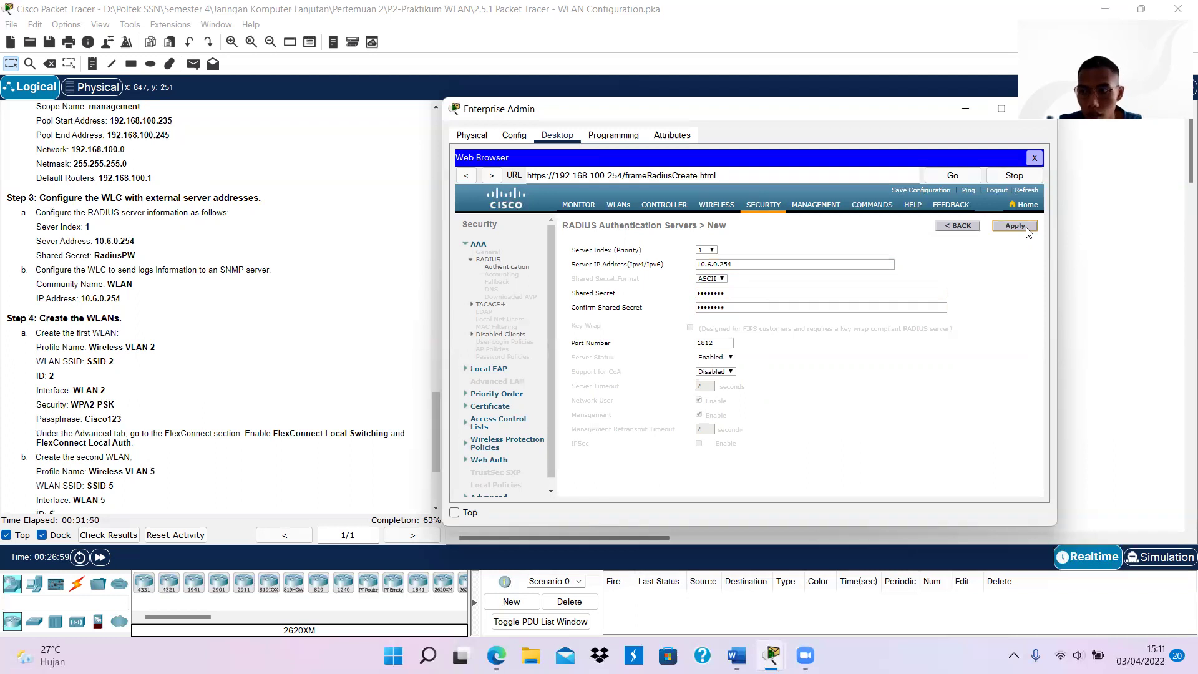
click(1027, 230)
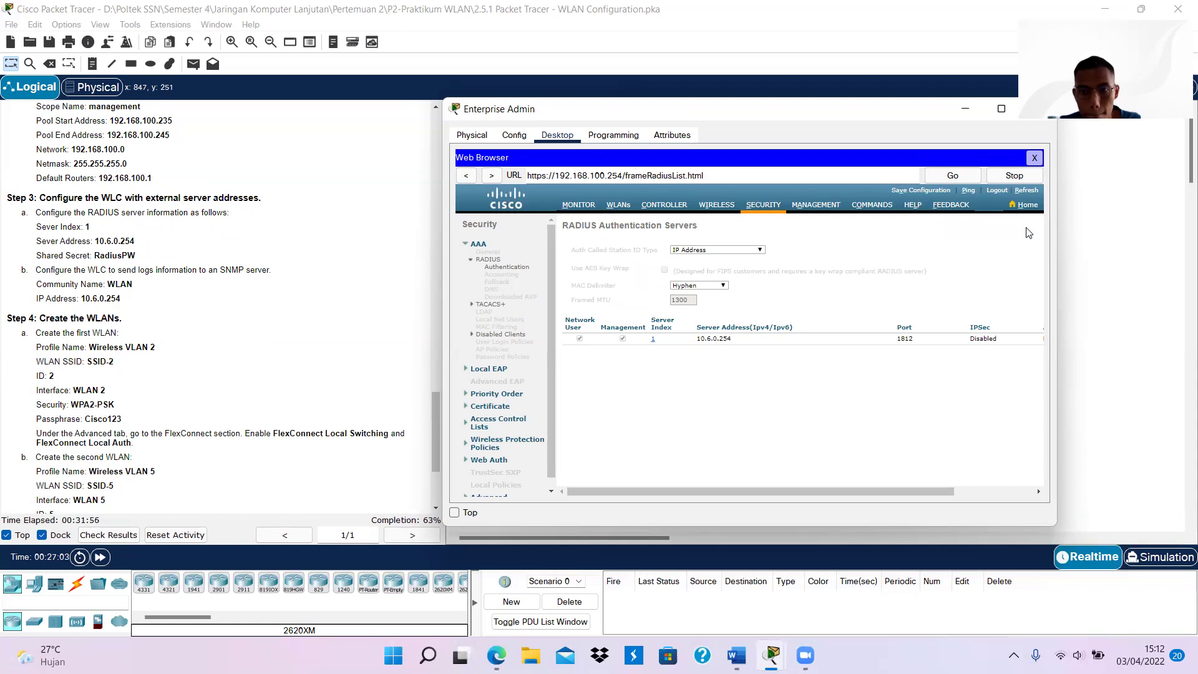
Switch to the WLC Management section and expand the SNMP settings.
scroll(1011, 284, right, 3)
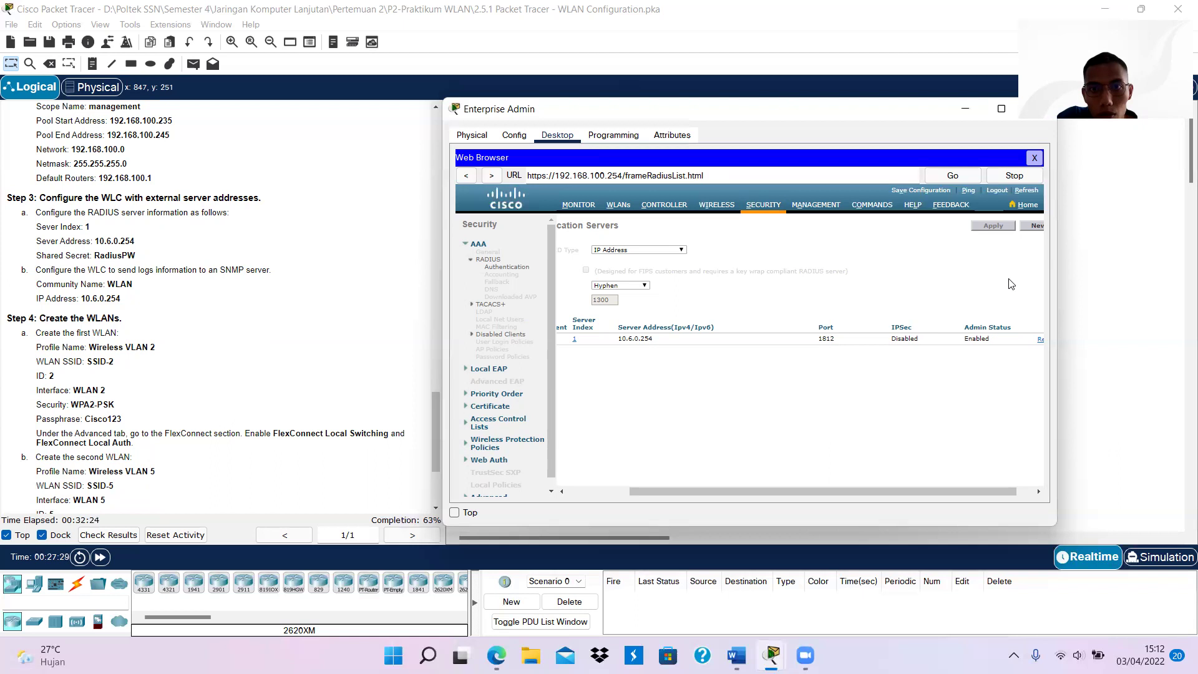
click(824, 210)
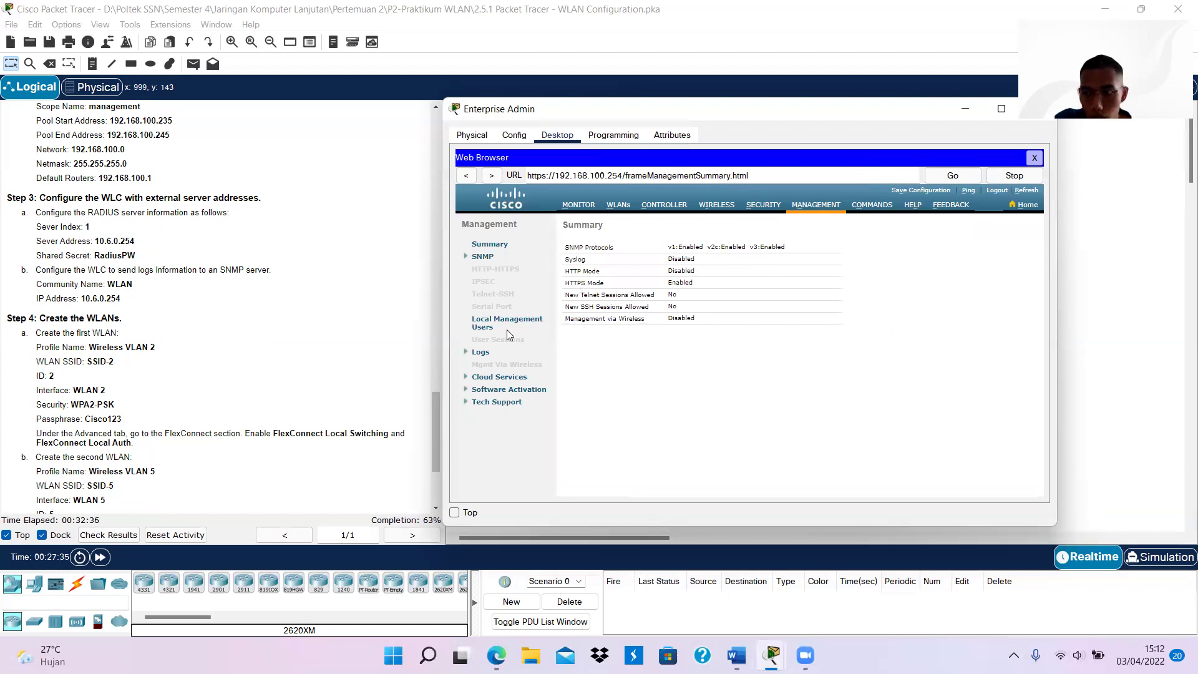
click(469, 259)
Add SNMP trap receiver with community WLAN and IP 10.6.0.254.
click(498, 288)
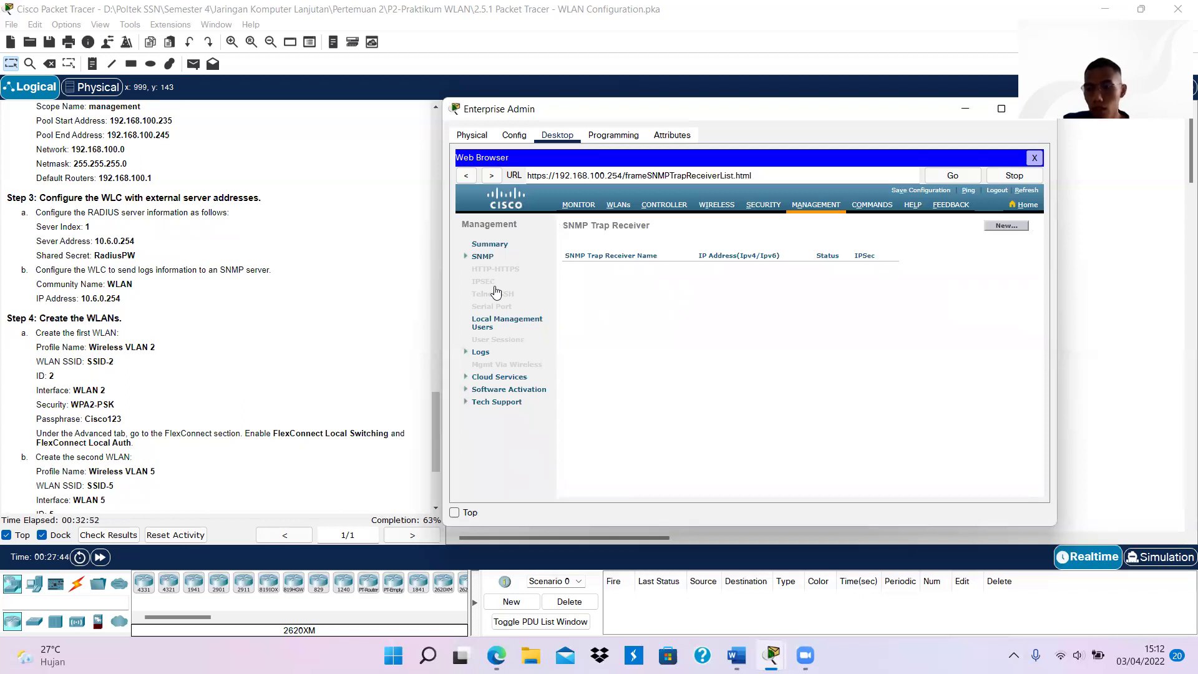
click(1003, 227)
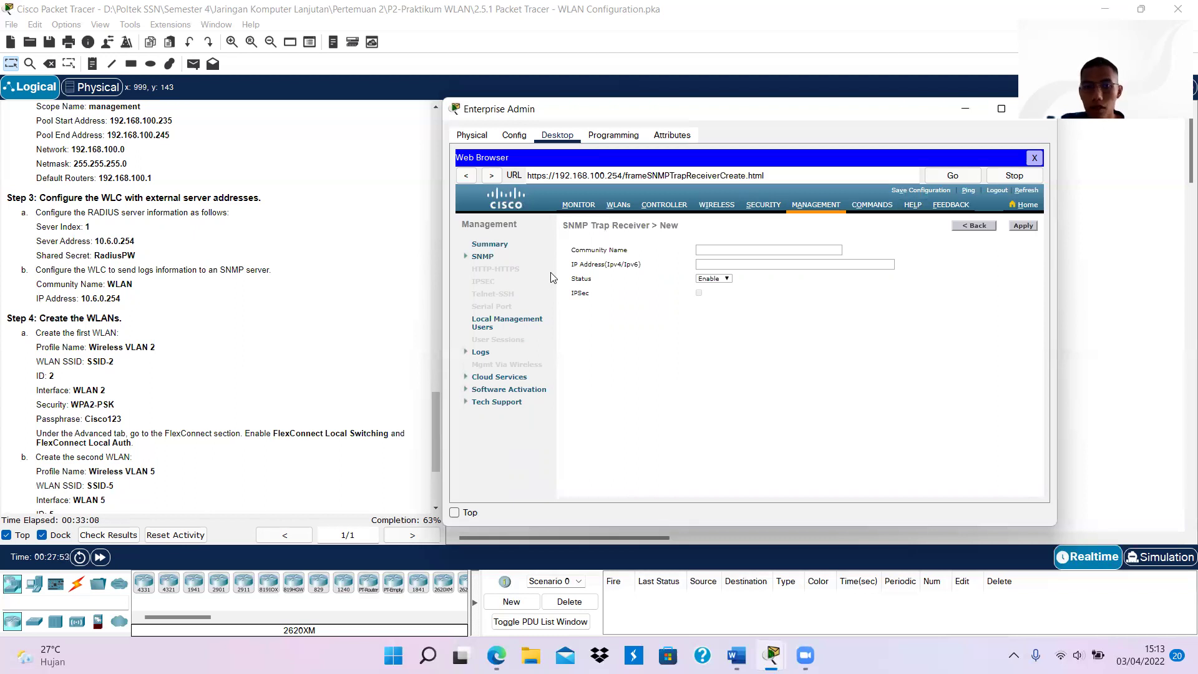
click(734, 250)
text(WLAN)
click(719, 264)
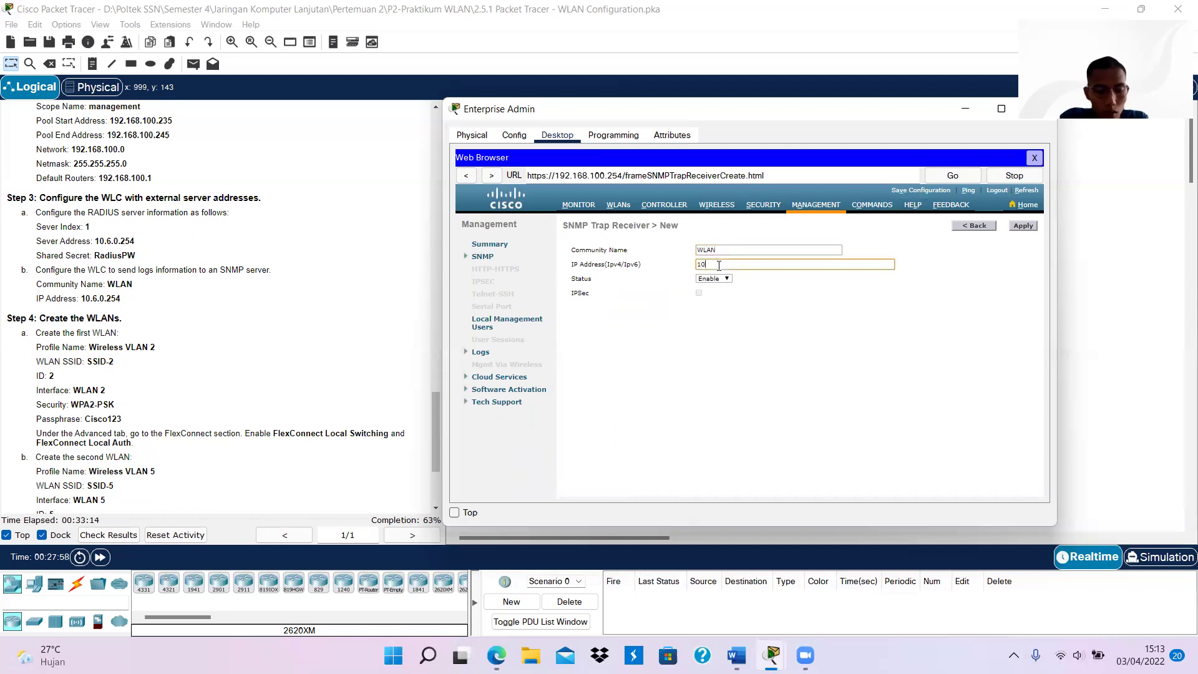
text(10.6.0.254)
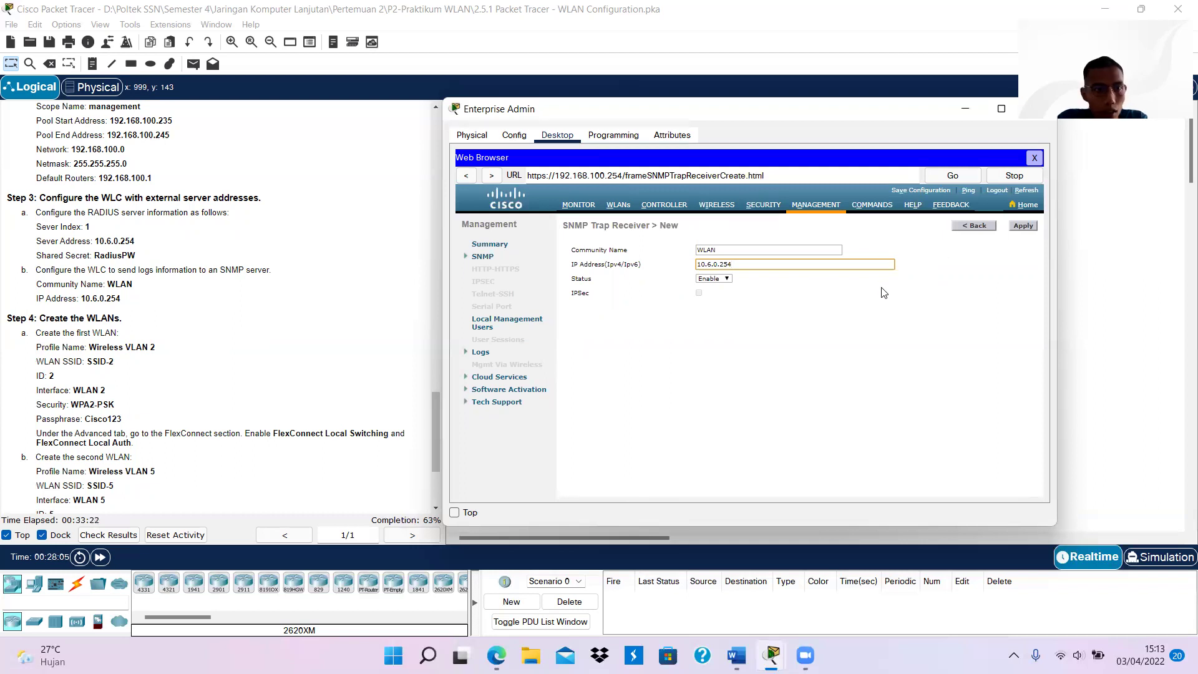
click(1022, 226)
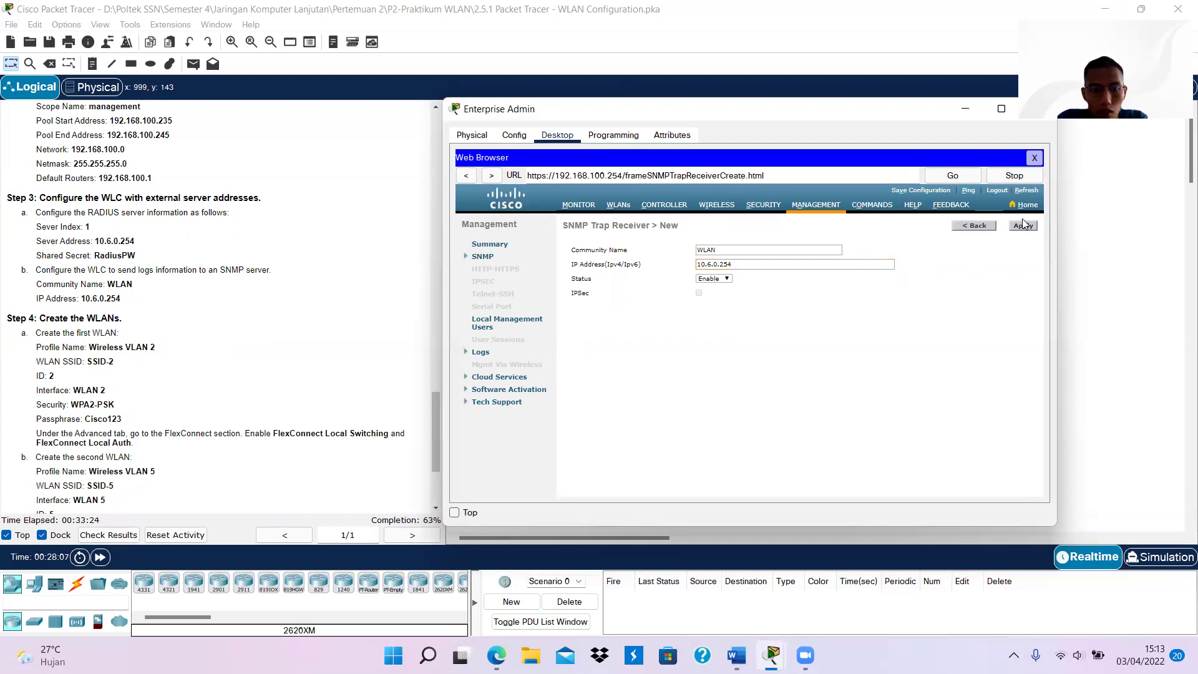
click(1022, 226)
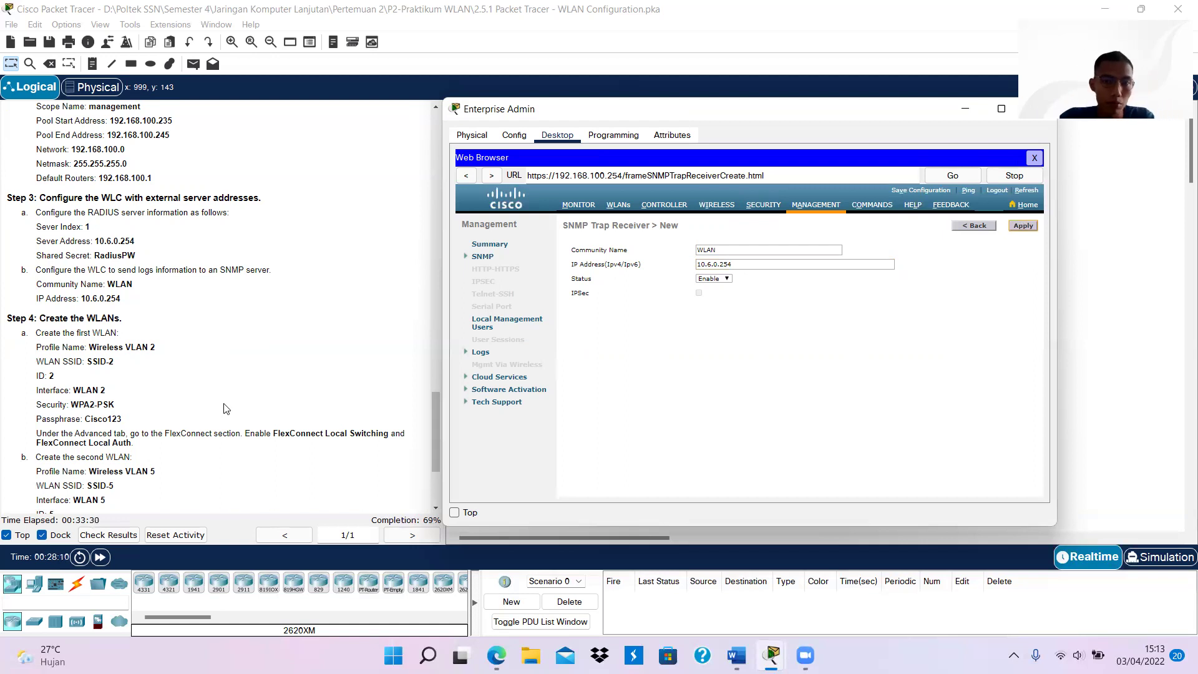
Go to the controller's WLANs page.
scroll(226, 408, down, 3)
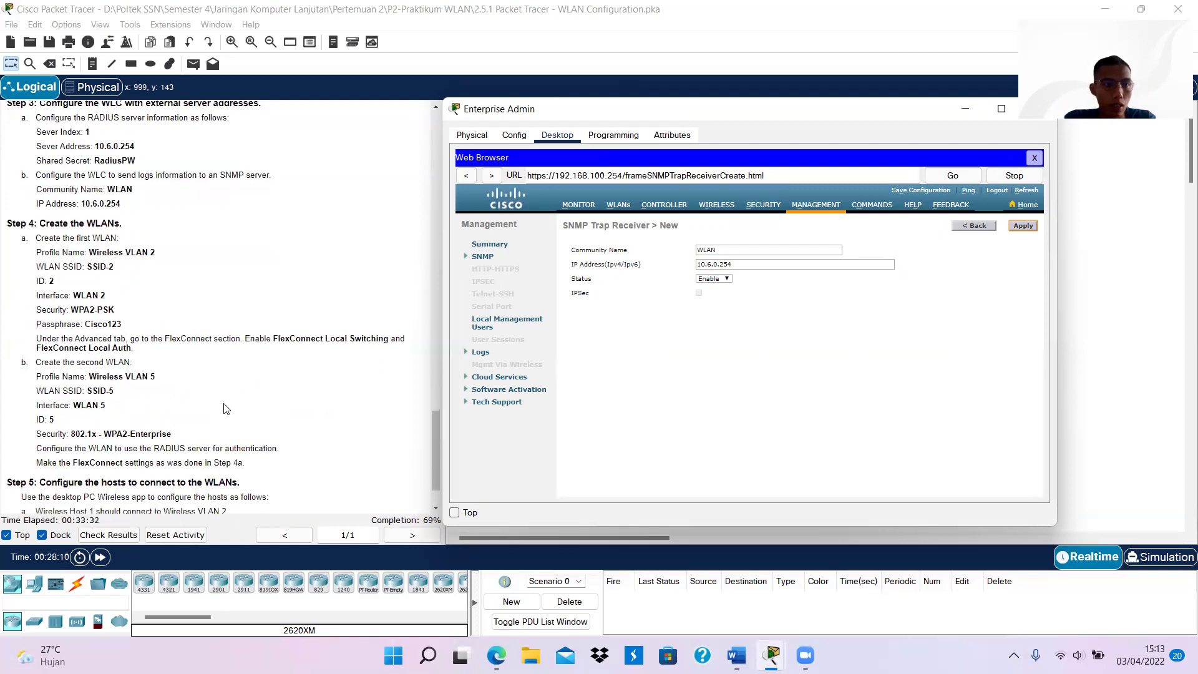
scroll(226, 409, down, 2)
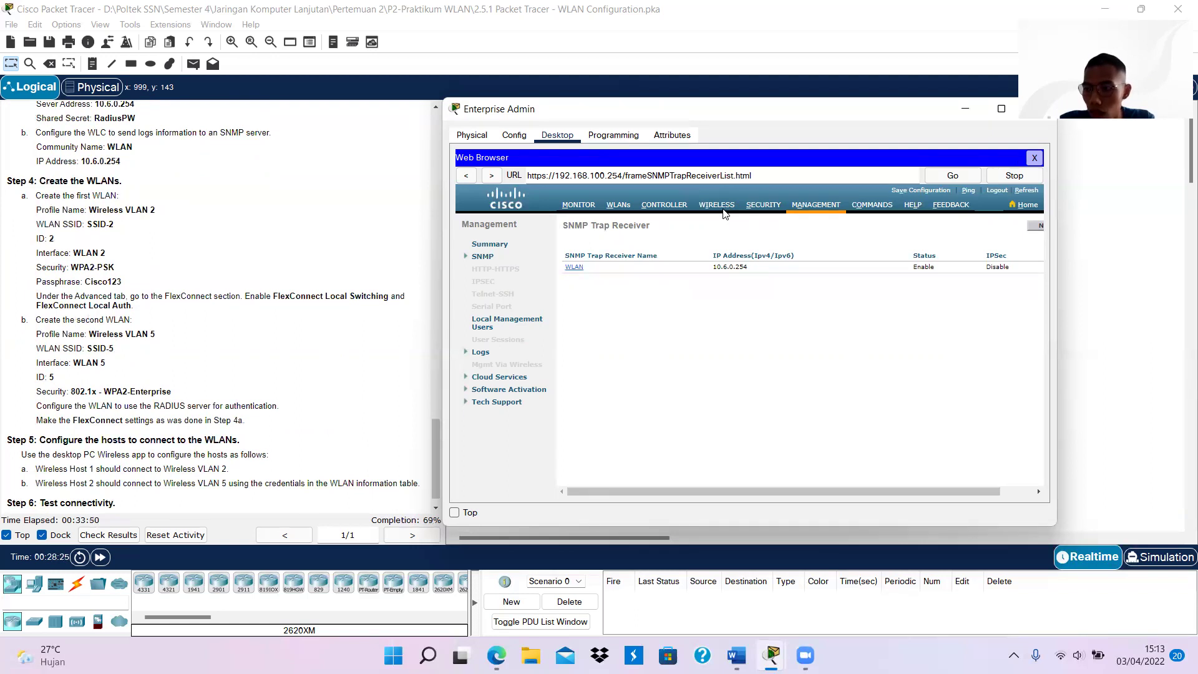
click(620, 204)
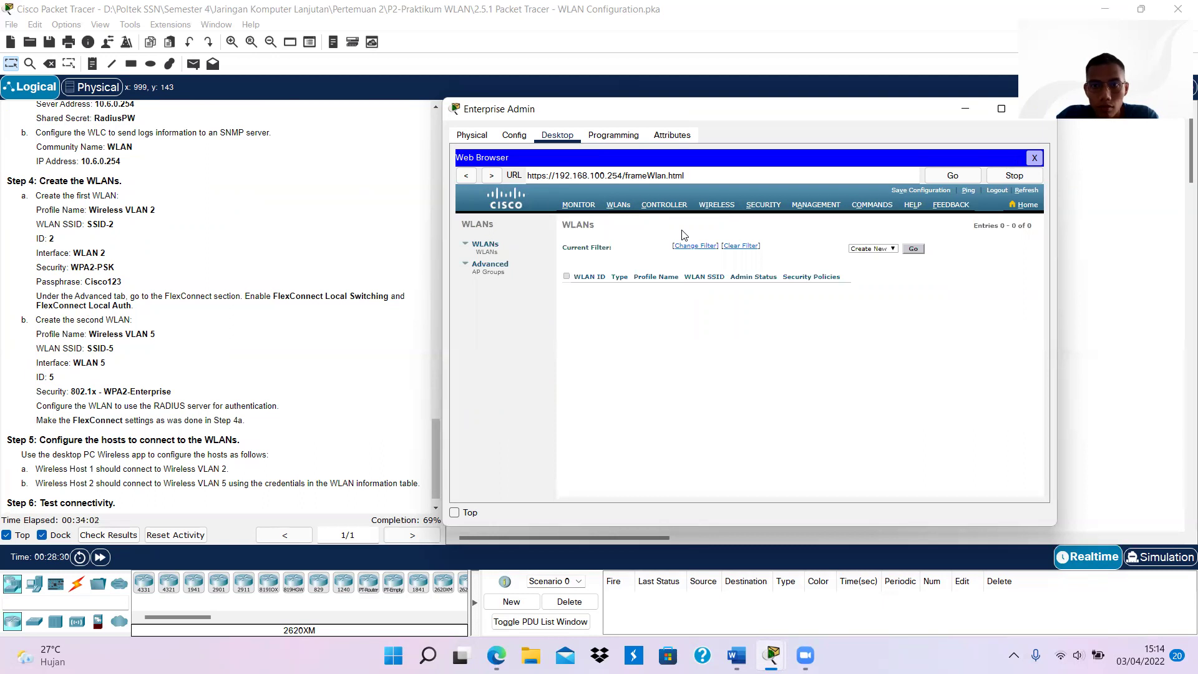
Create WLAN with profile name 'Wireless VLAN 2', SSID 'SSID-2' and WLAN ID 2.
click(912, 250)
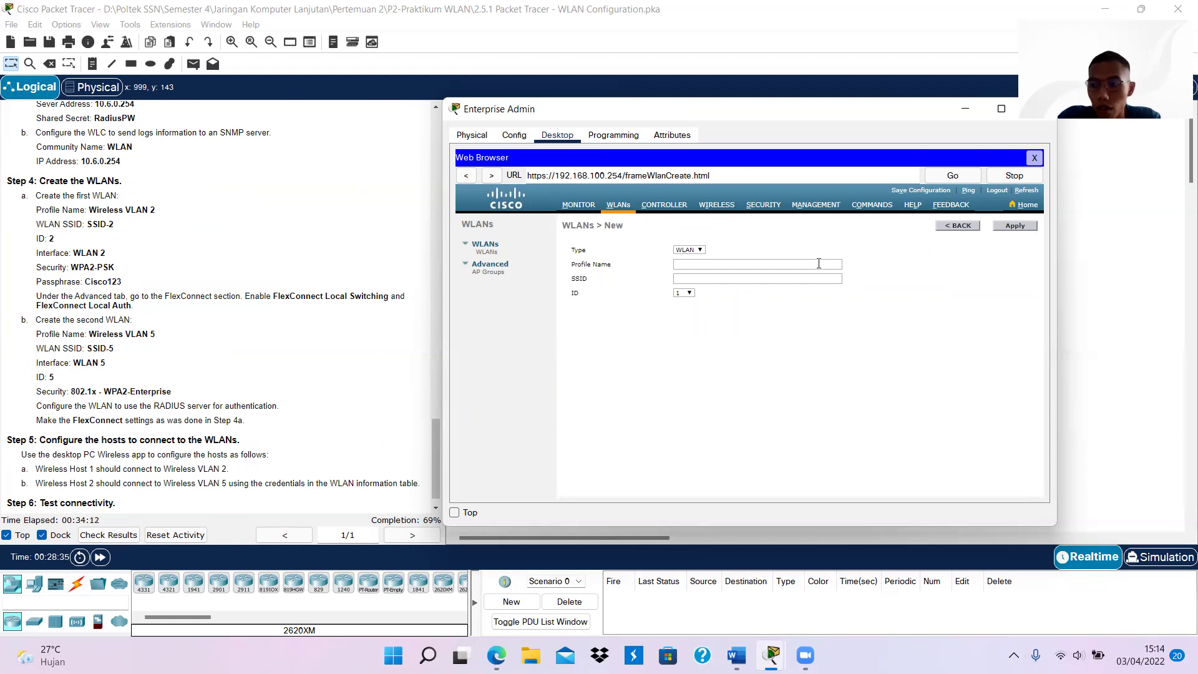
click(781, 265)
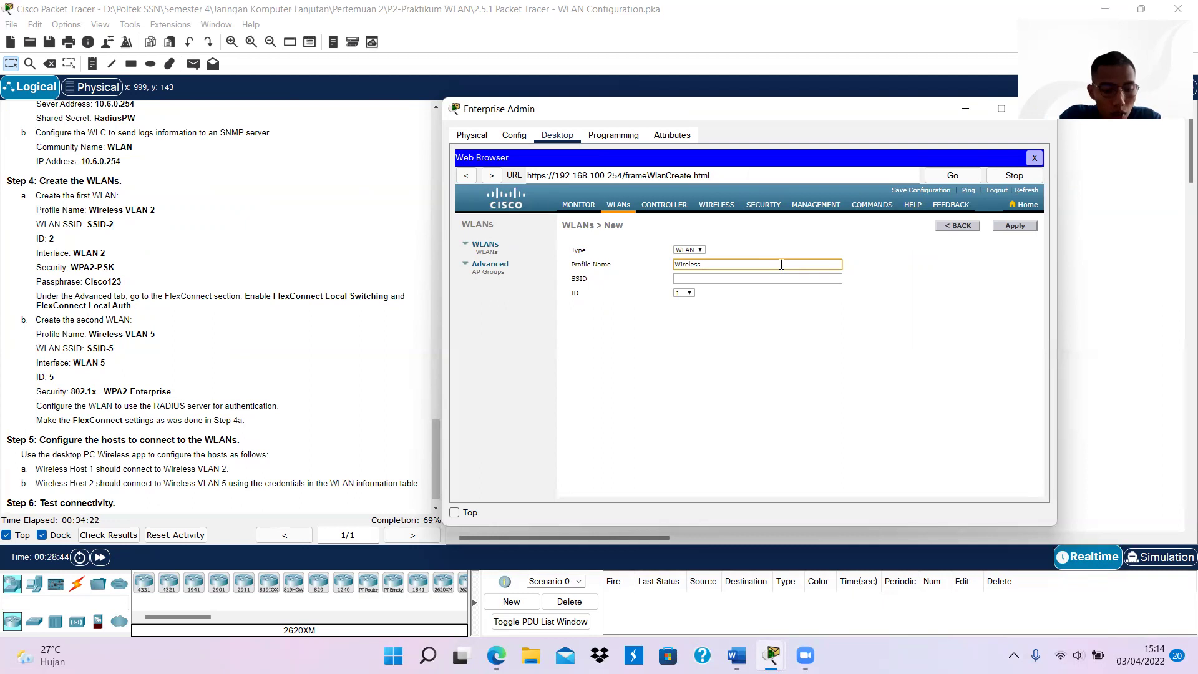
text(AN 2)
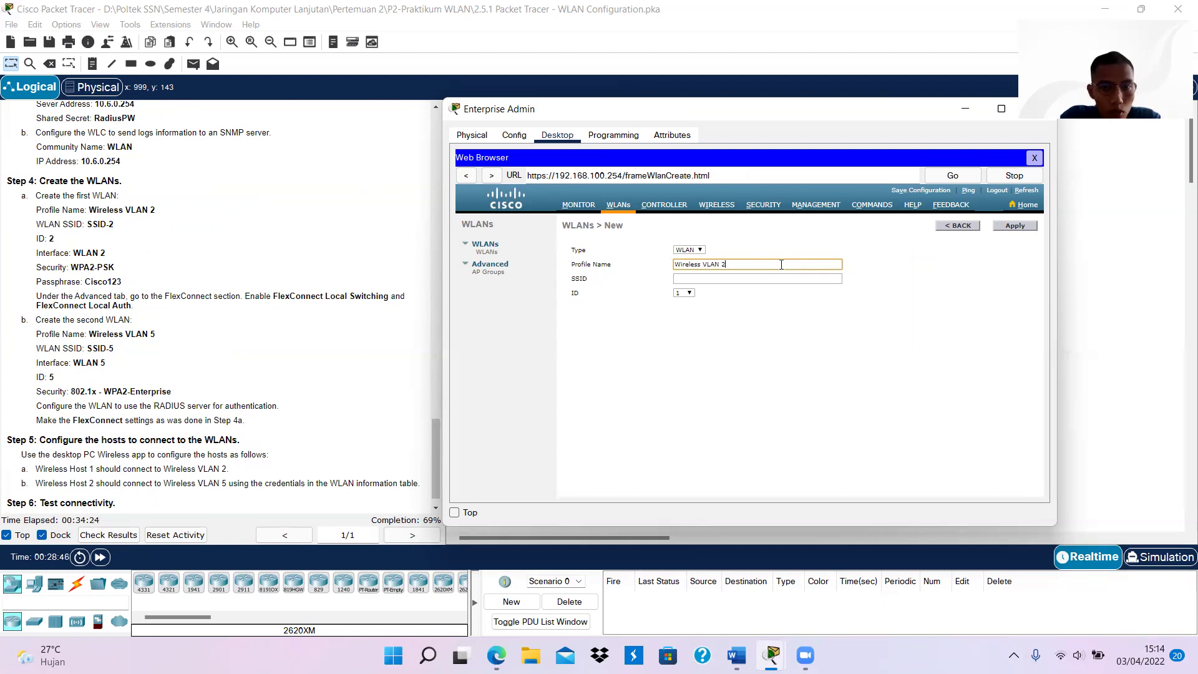
click(712, 278)
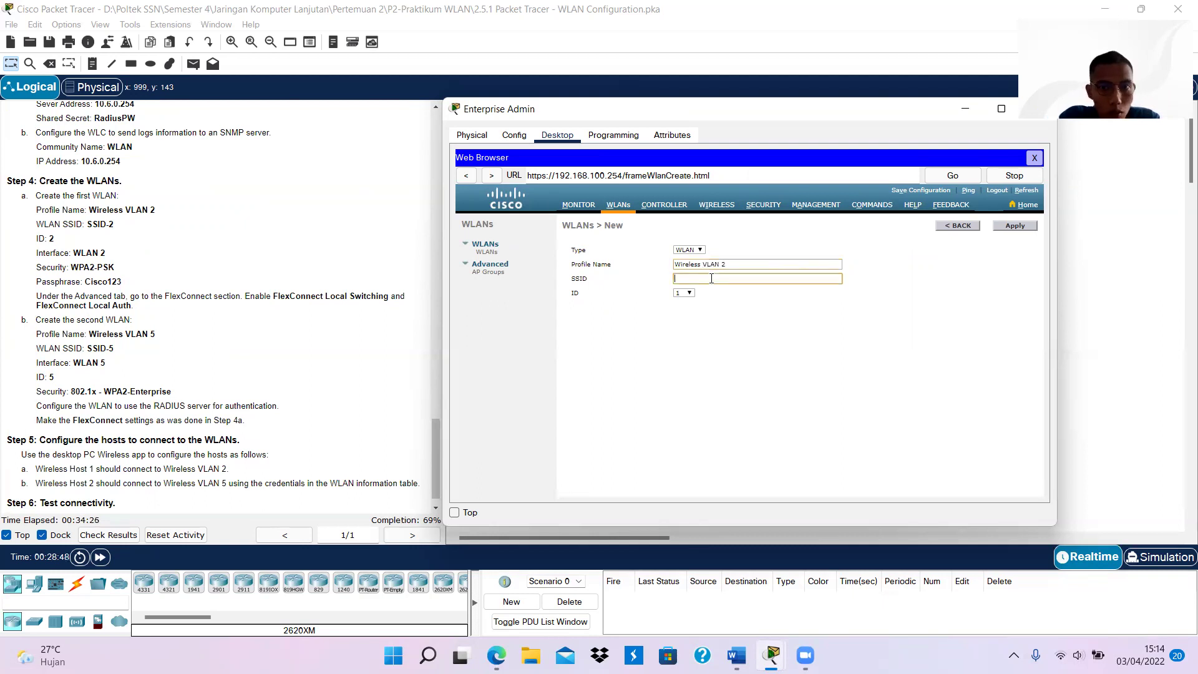
text(SSID-2)
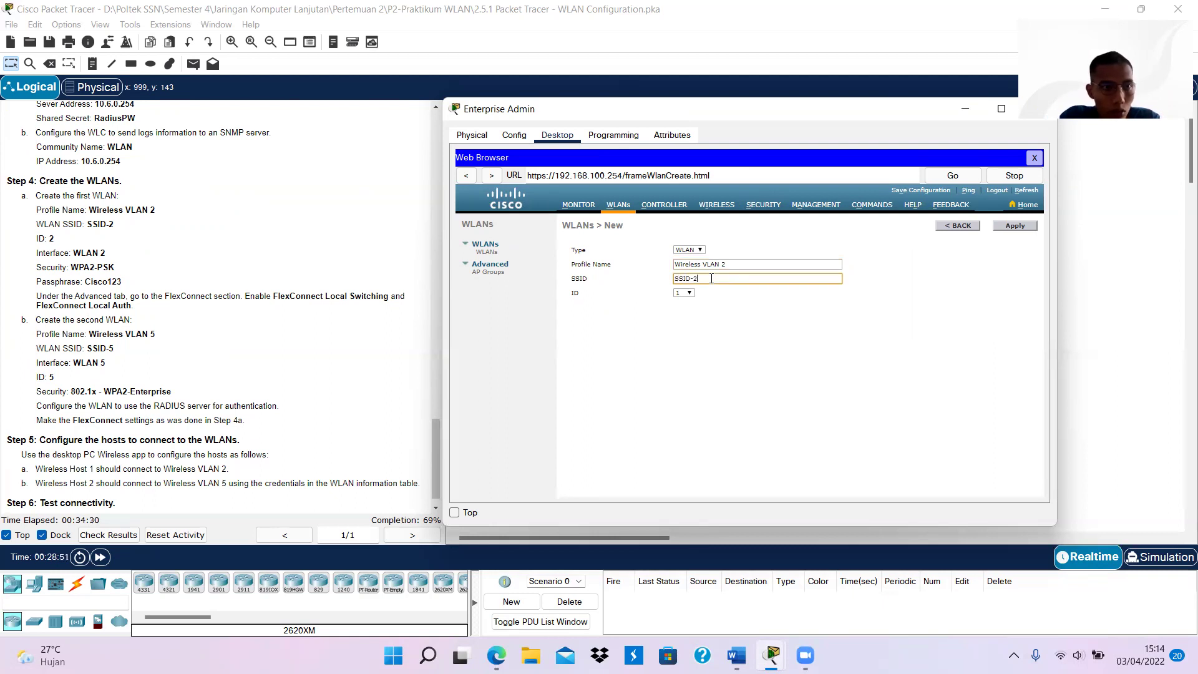
click(678, 296)
click(675, 310)
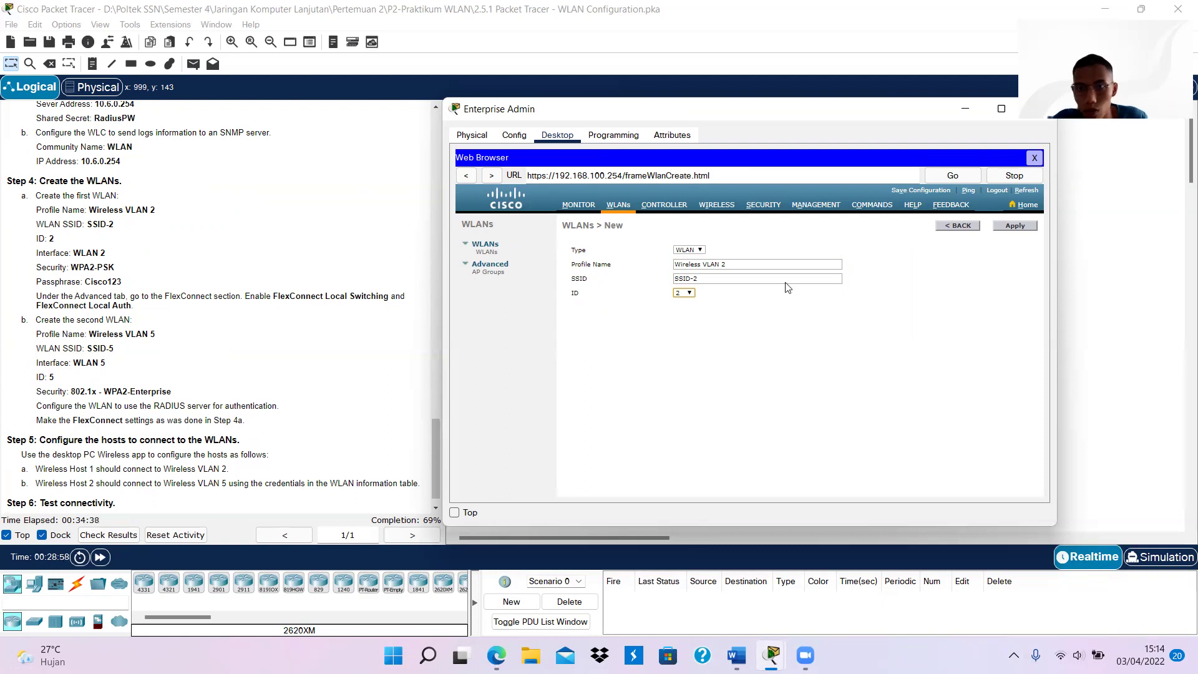
click(1011, 228)
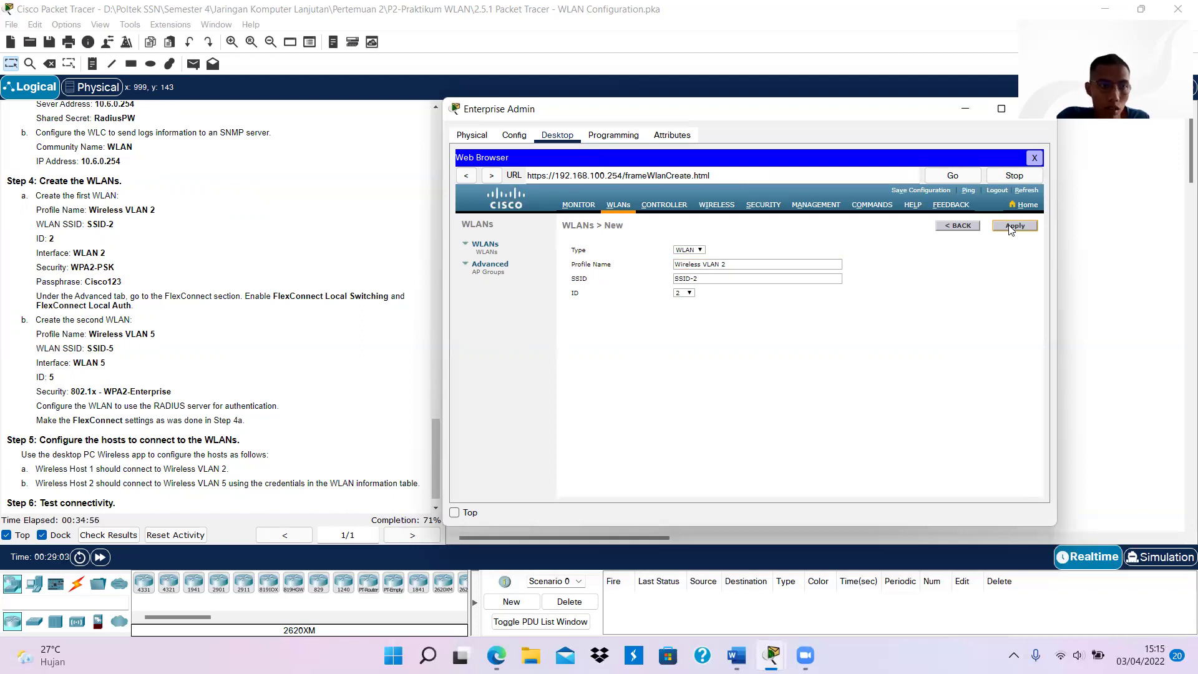
click(1012, 227)
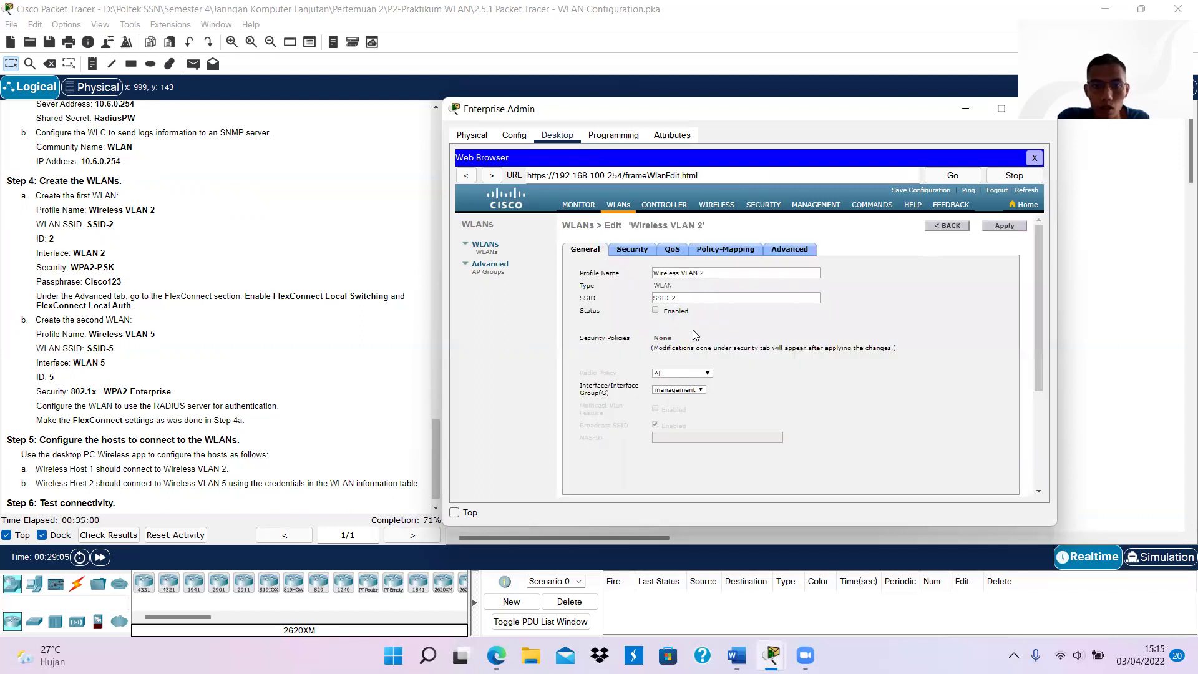
Enable Wireless VLAN 2 and assign it to interface WLAN 2.
click(655, 311)
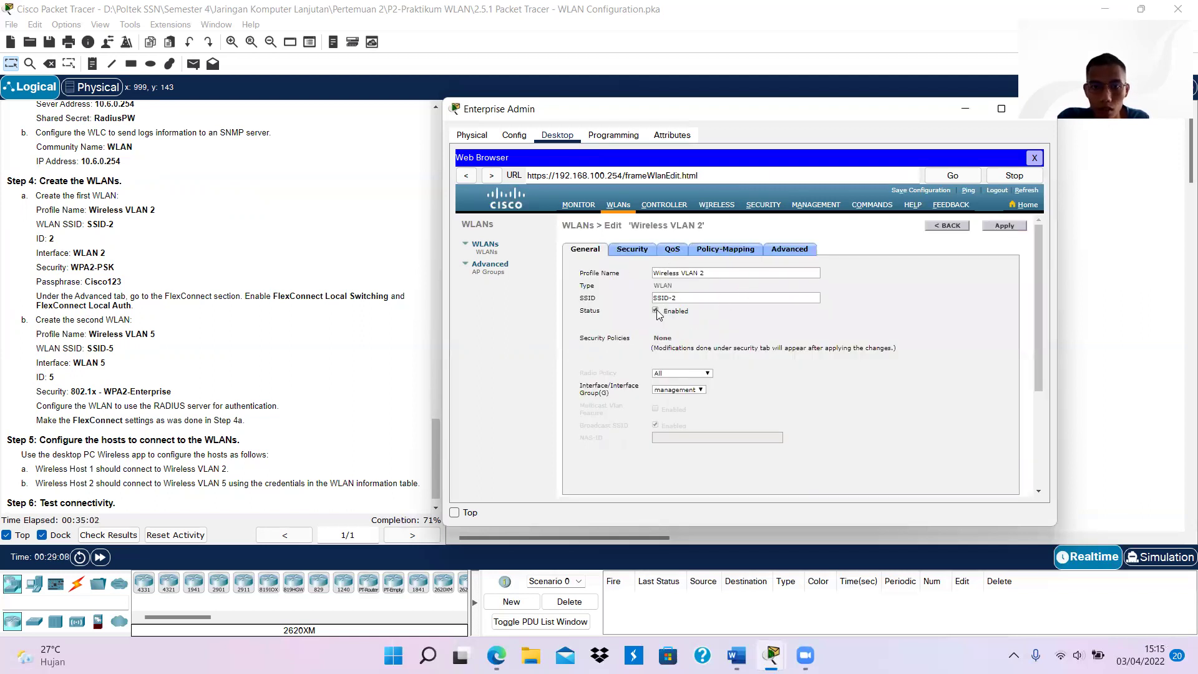
click(689, 391)
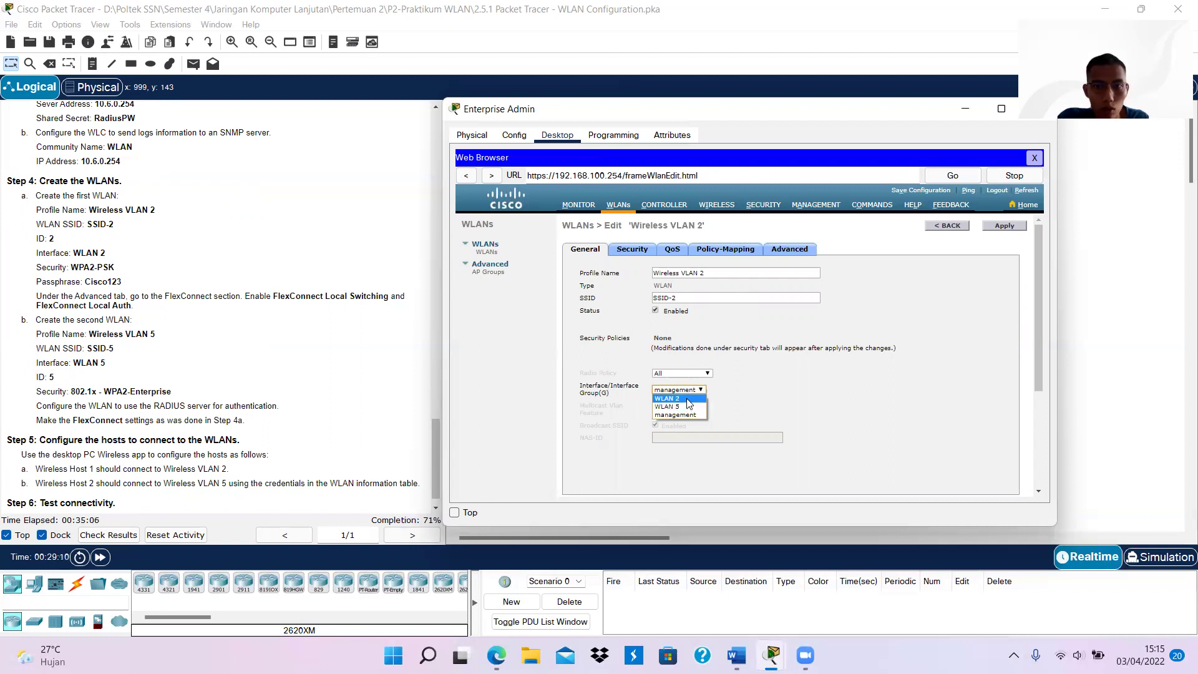
click(690, 399)
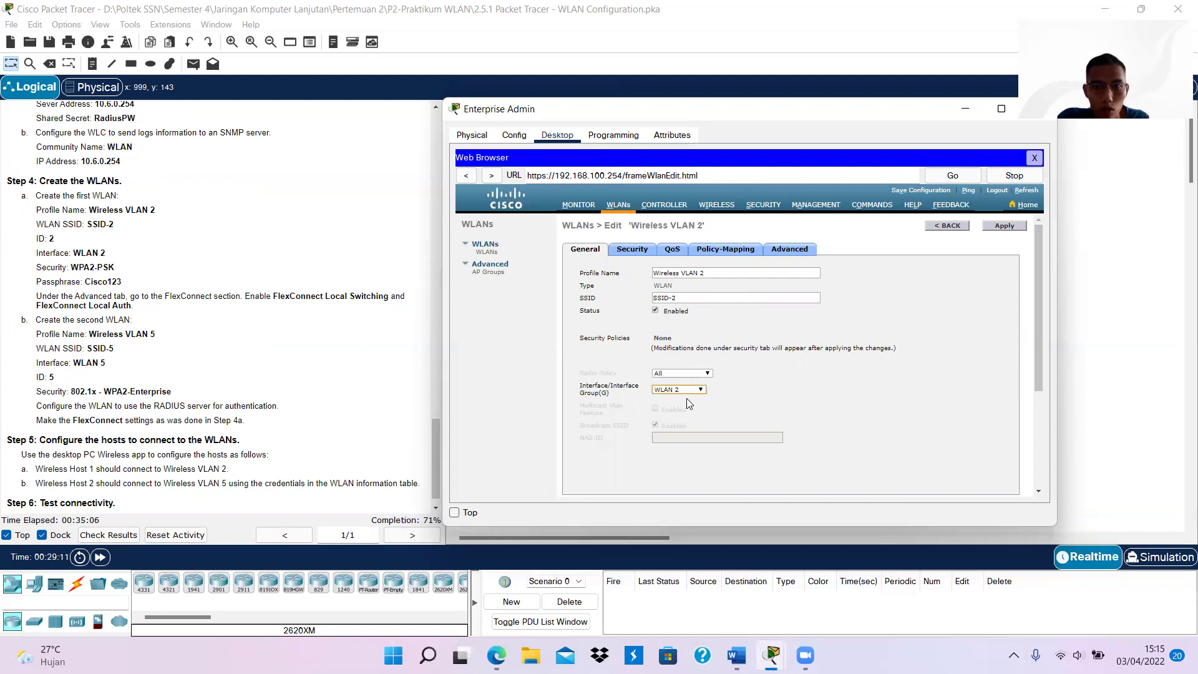
click(646, 256)
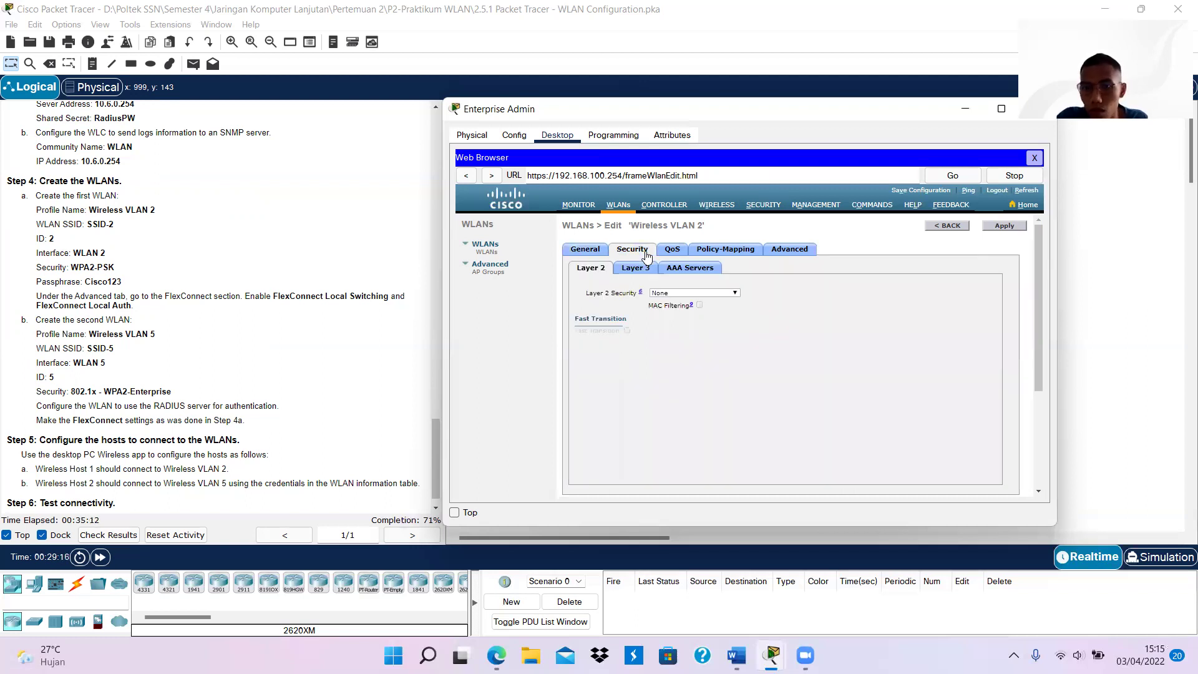
Set Layer 2 security to WPA+WPA2 with WPA2 policy and a PSK passphrase, then apply.
click(687, 293)
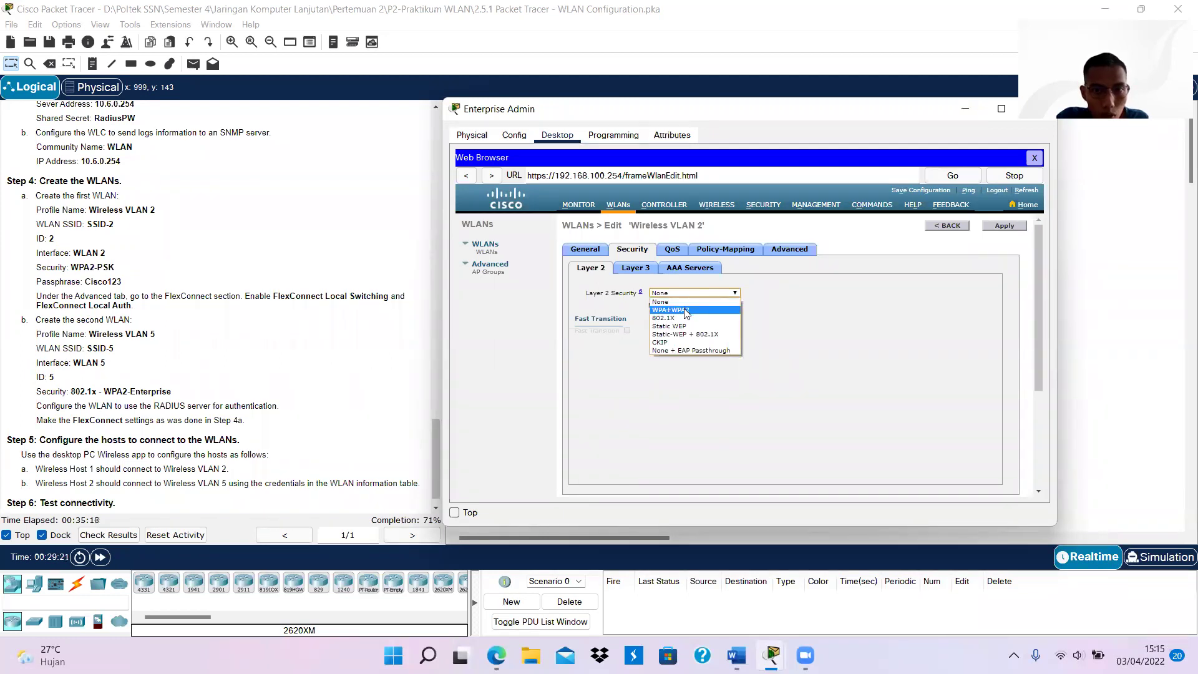
click(686, 311)
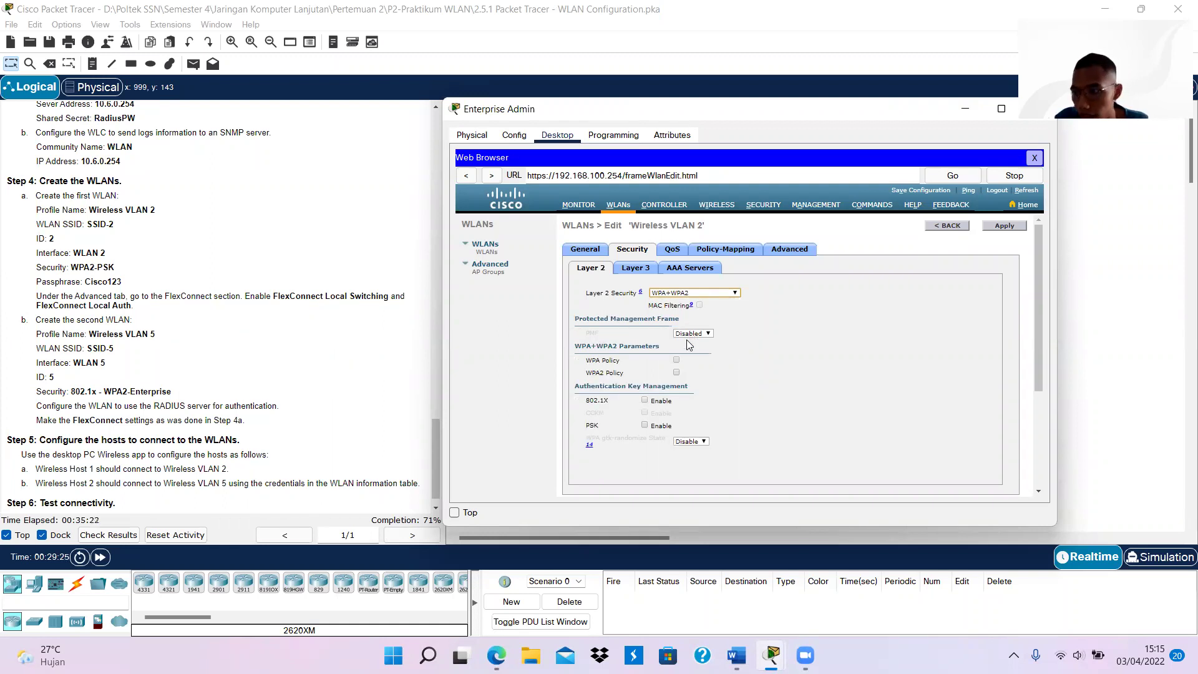
click(677, 373)
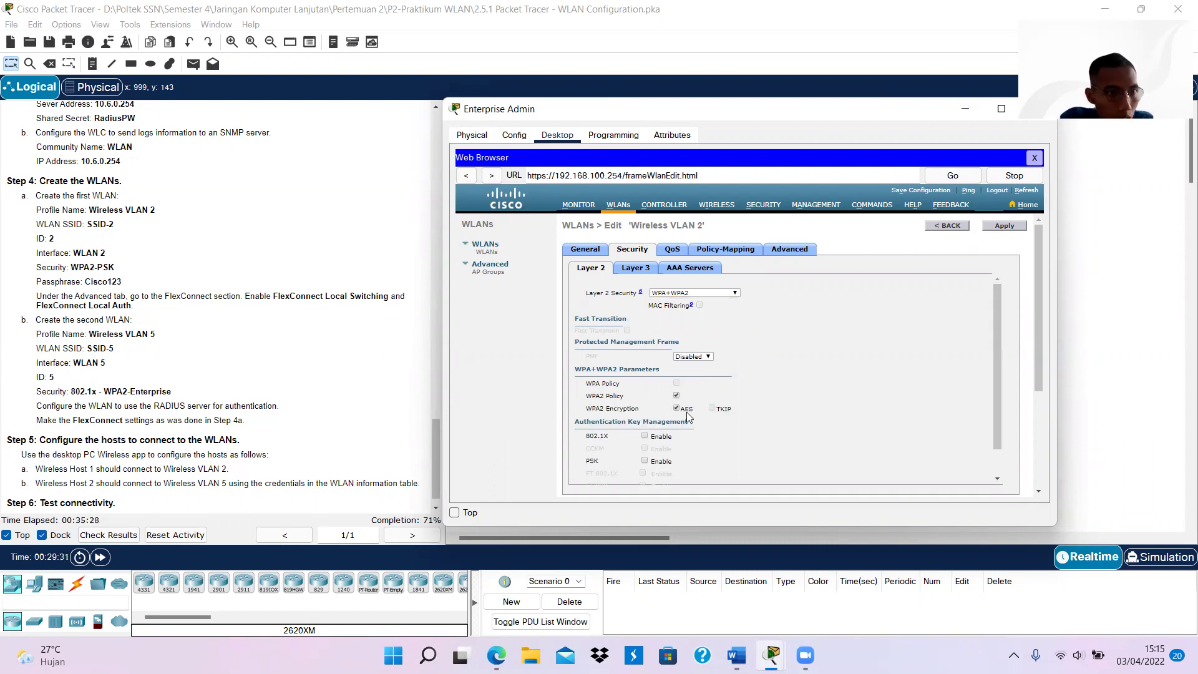
scroll(687, 416, down, 1)
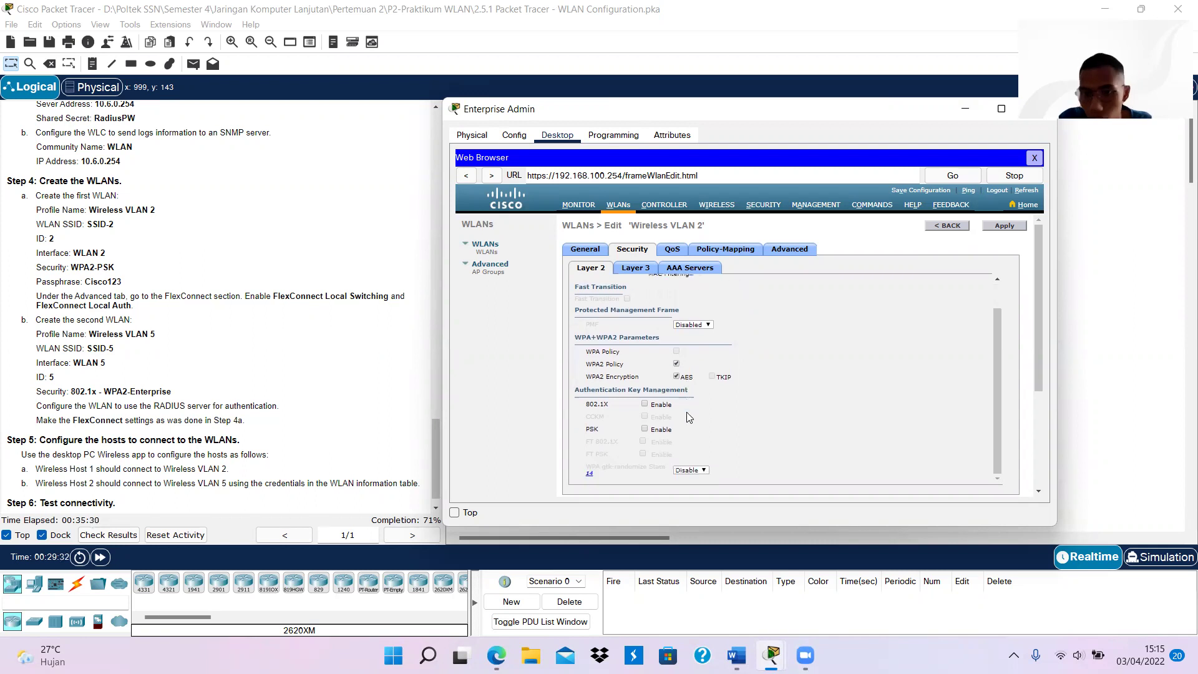
click(646, 429)
scroll(735, 411, down, 1)
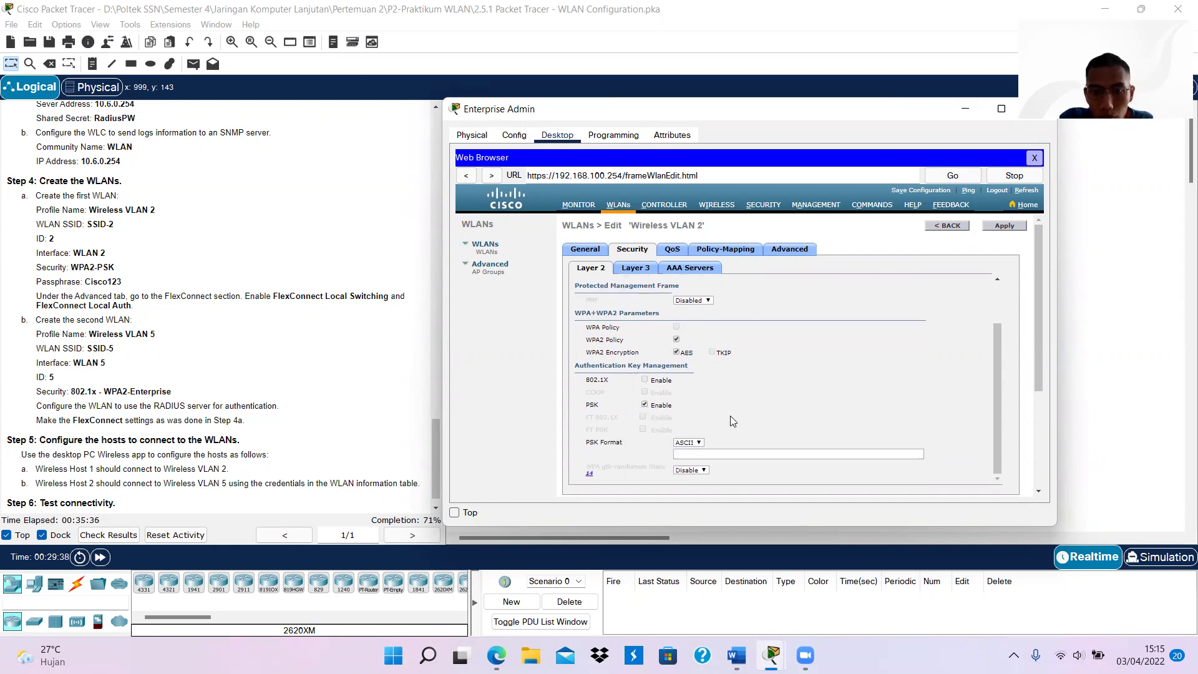
click(720, 454)
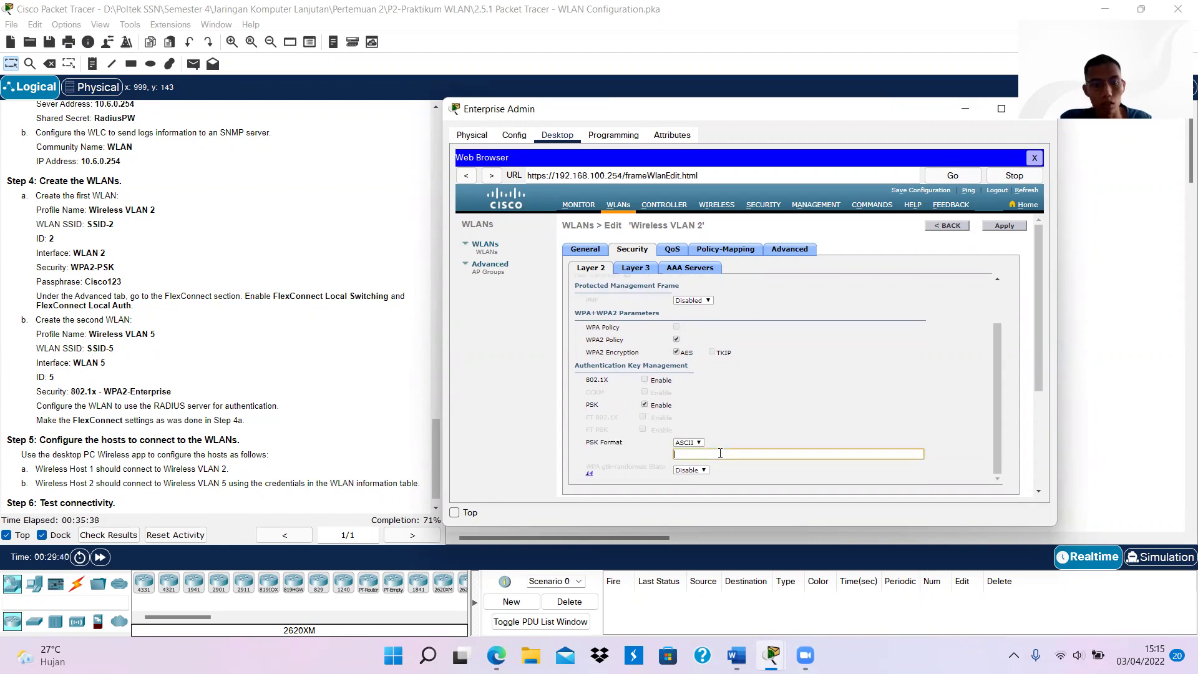
text(Cisco)
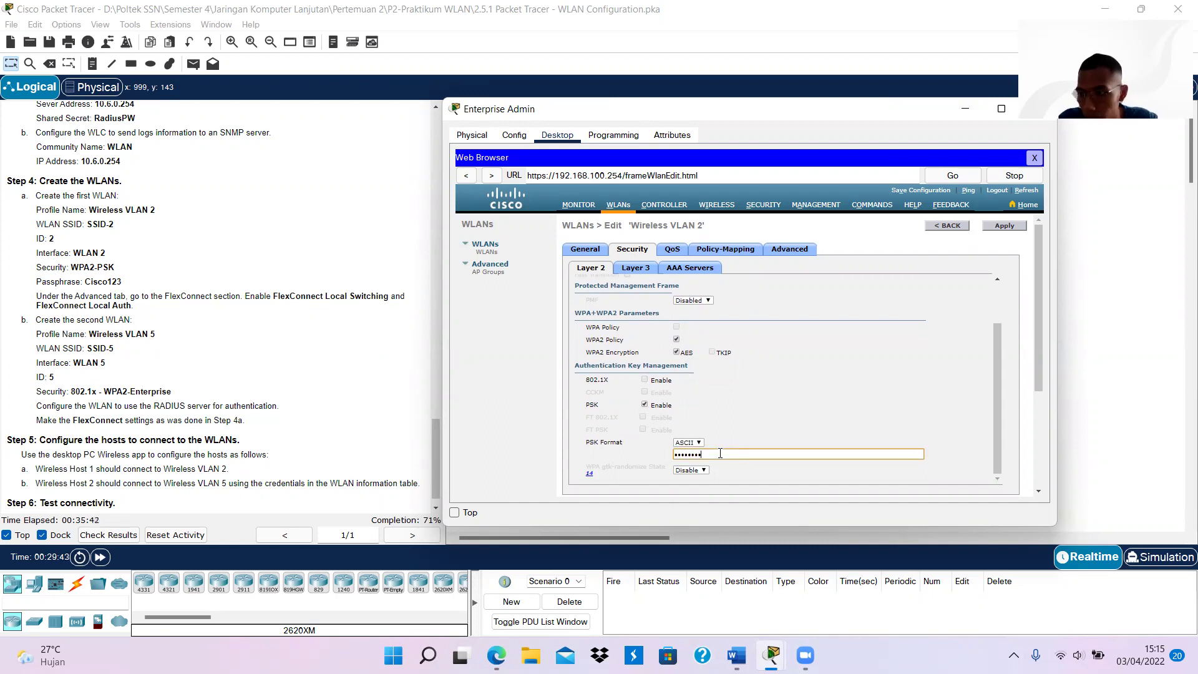
text(123)
scroll(805, 318, up, 3)
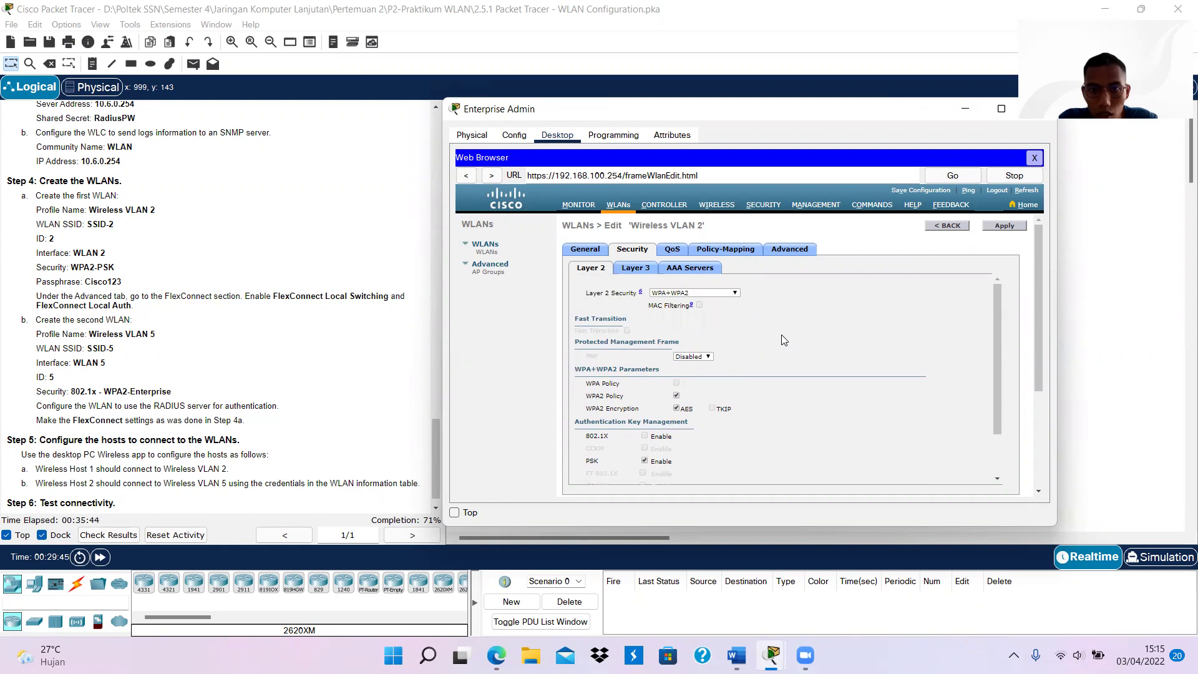
click(1012, 227)
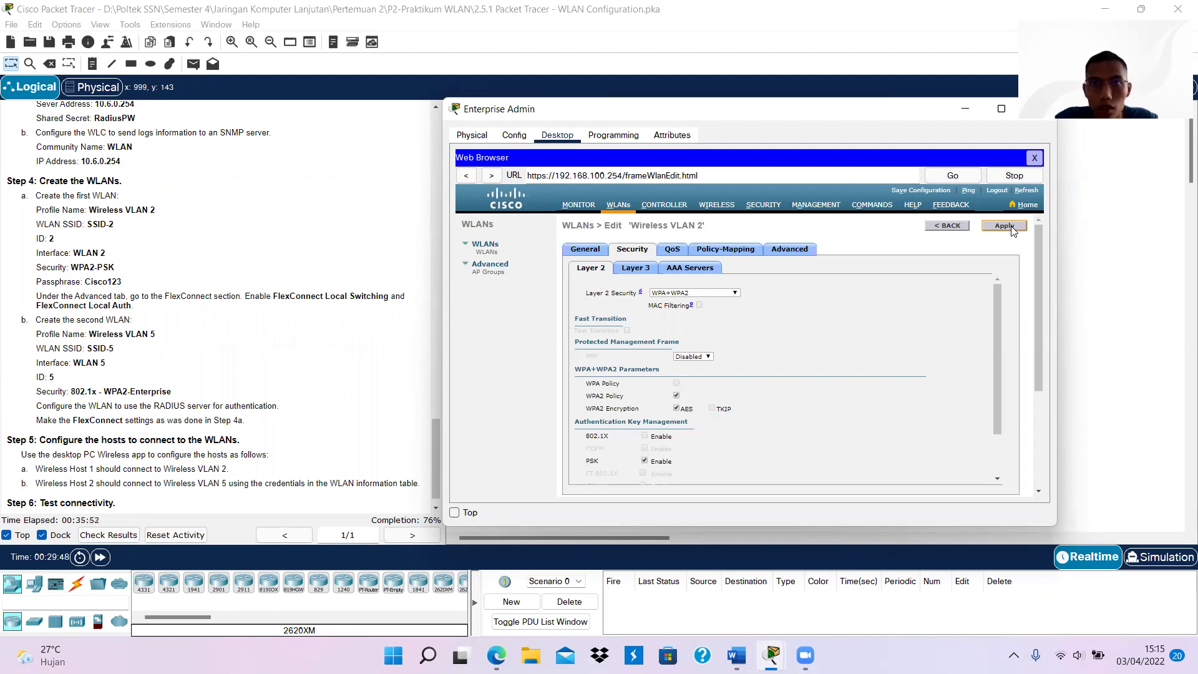
click(794, 100)
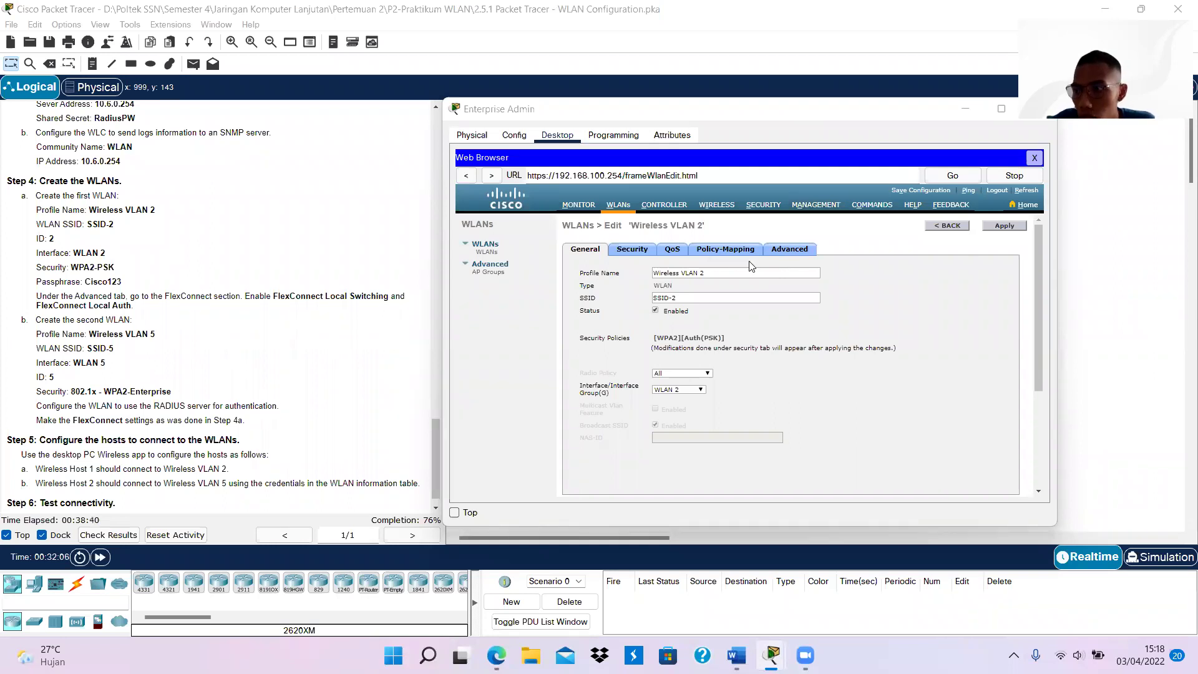
Enable FlexConnect Local Switching and Local Auth, apply, and confirm the change.
click(788, 251)
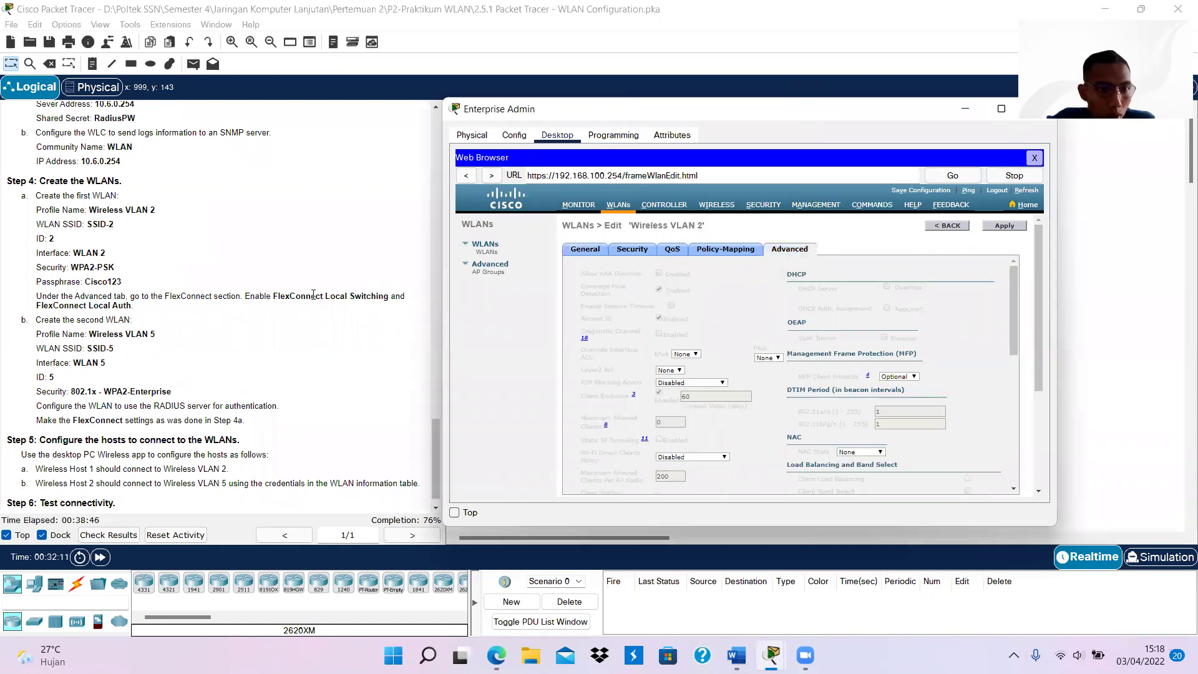
scroll(568, 375, down, 5)
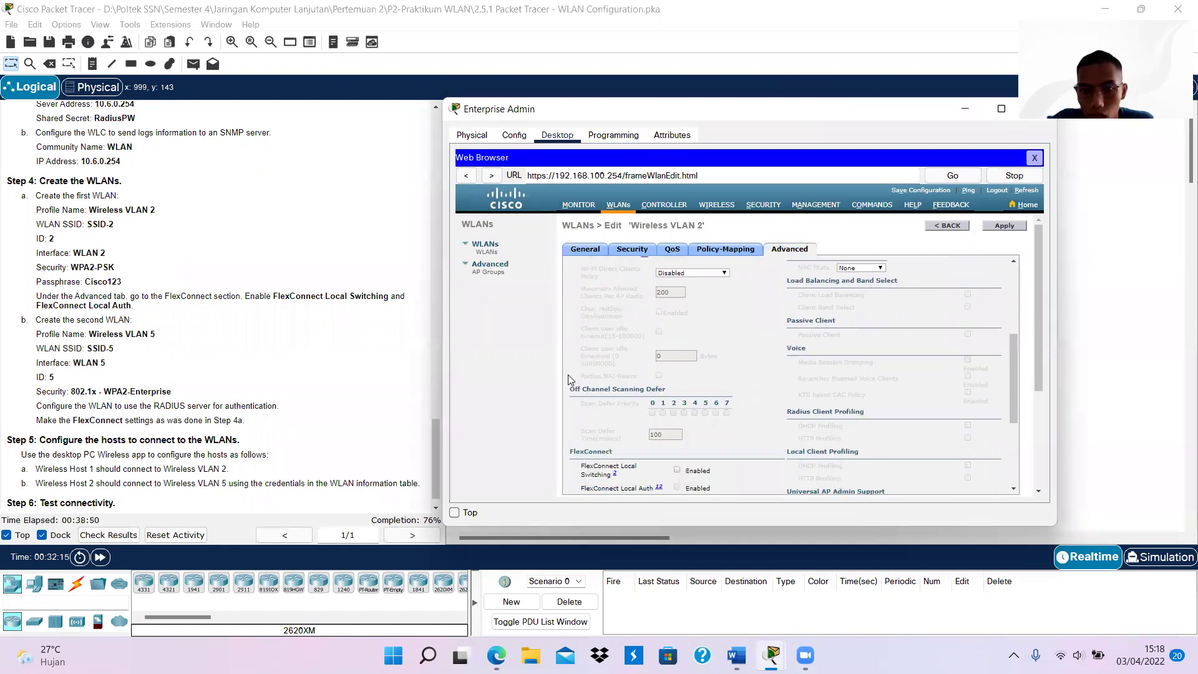
scroll(568, 375, down, 1)
click(678, 432)
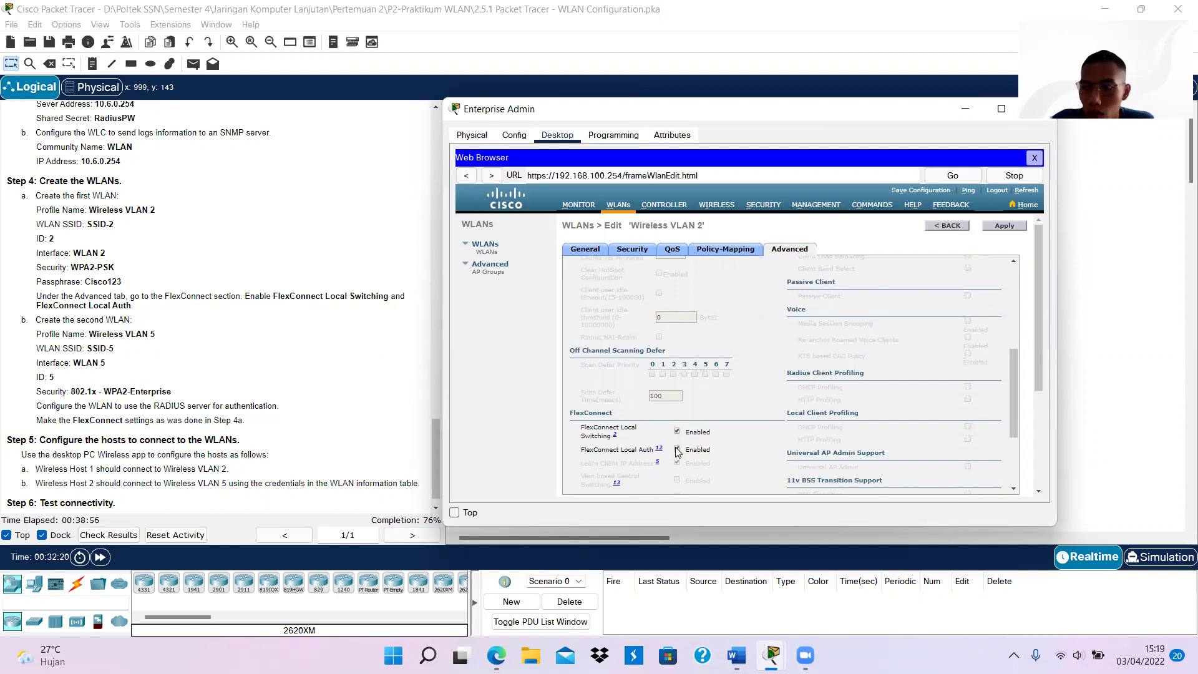
click(677, 450)
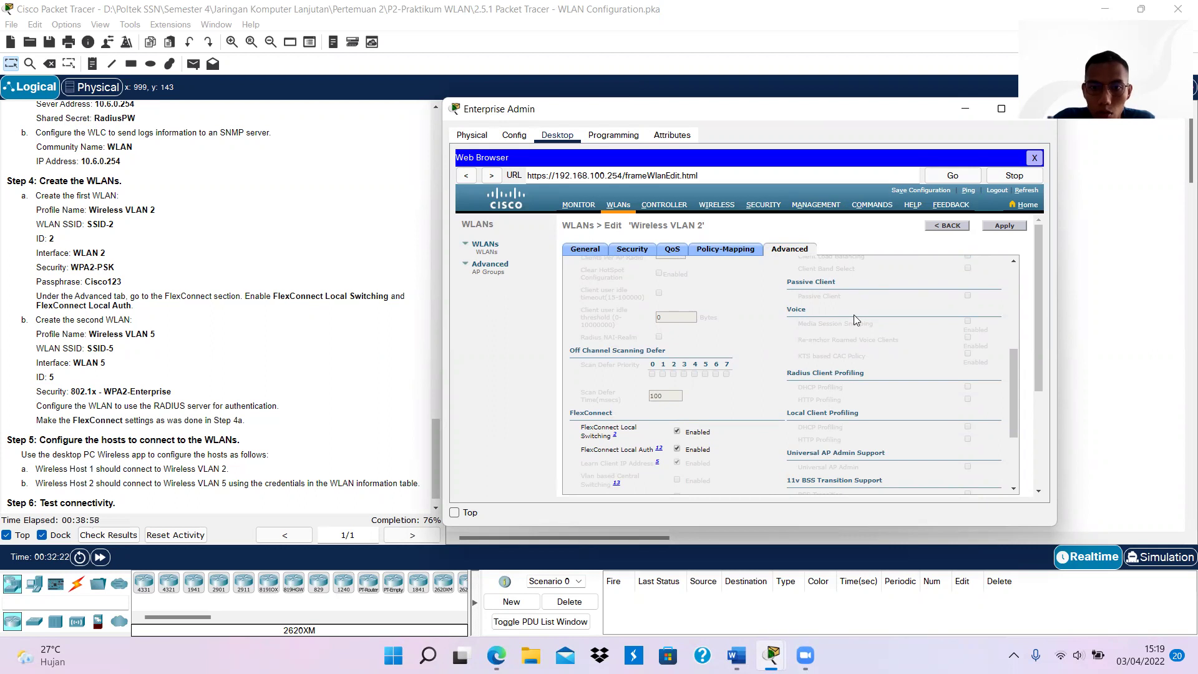
click(1006, 227)
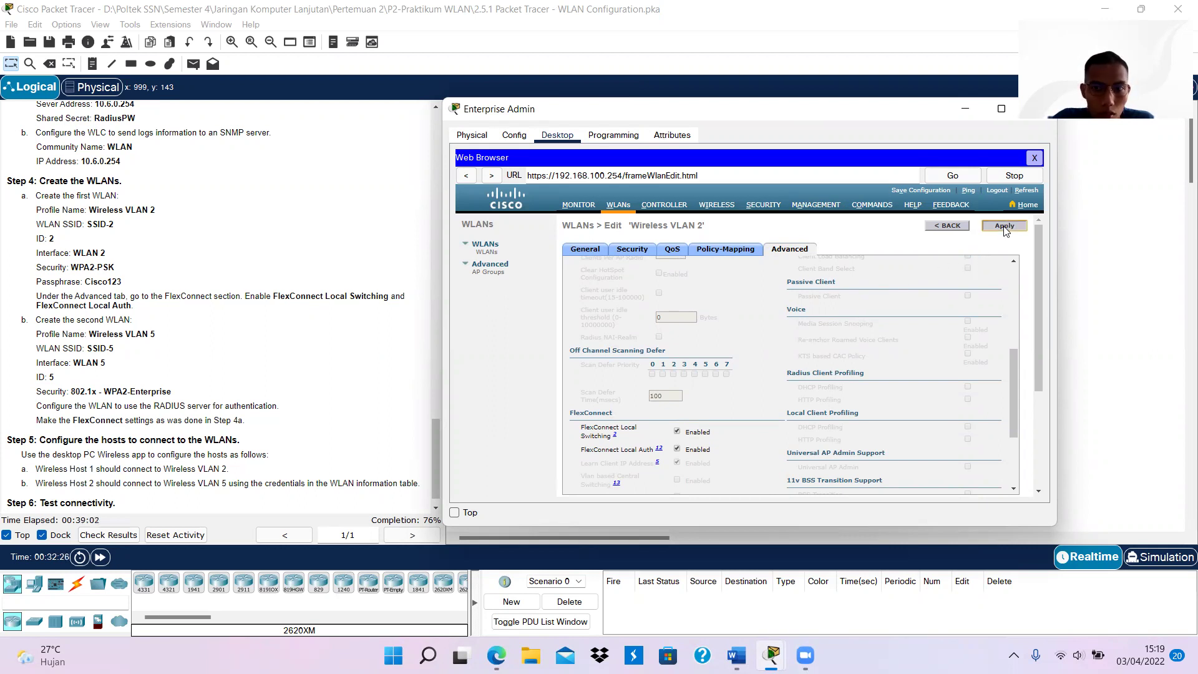
click(805, 344)
Review the Wireless VLAN 2 security and general settings.
scroll(799, 344, up, 3)
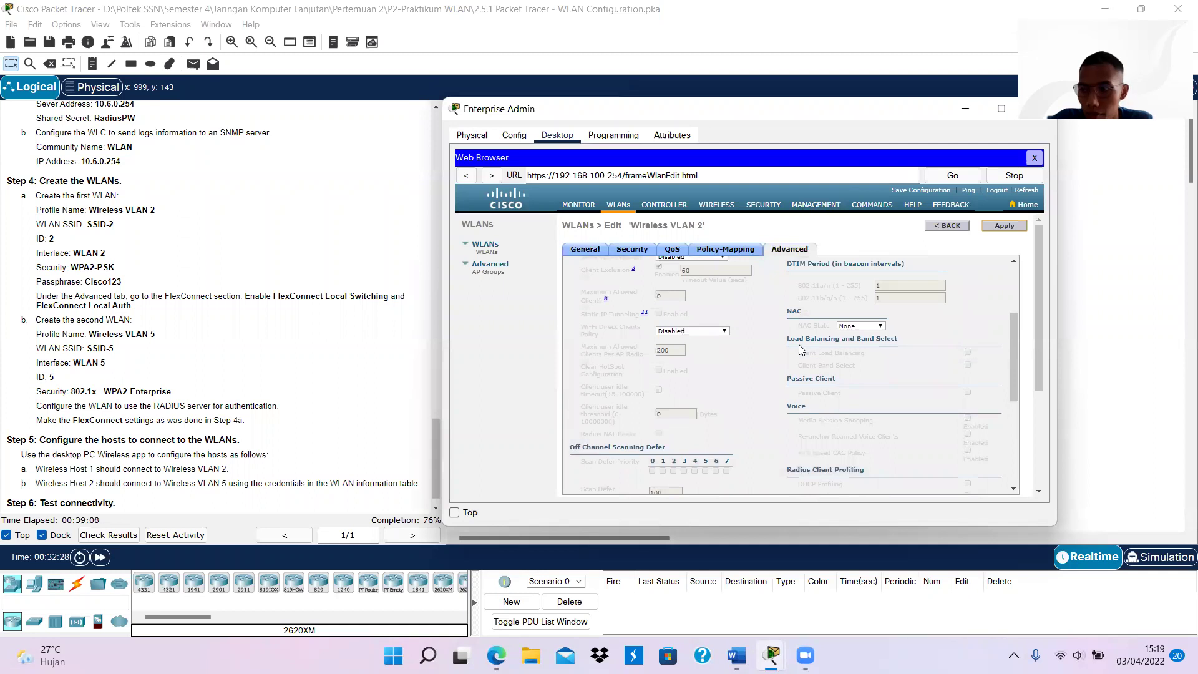
scroll(800, 345, down, 4)
scroll(721, 269, up, 5)
click(633, 250)
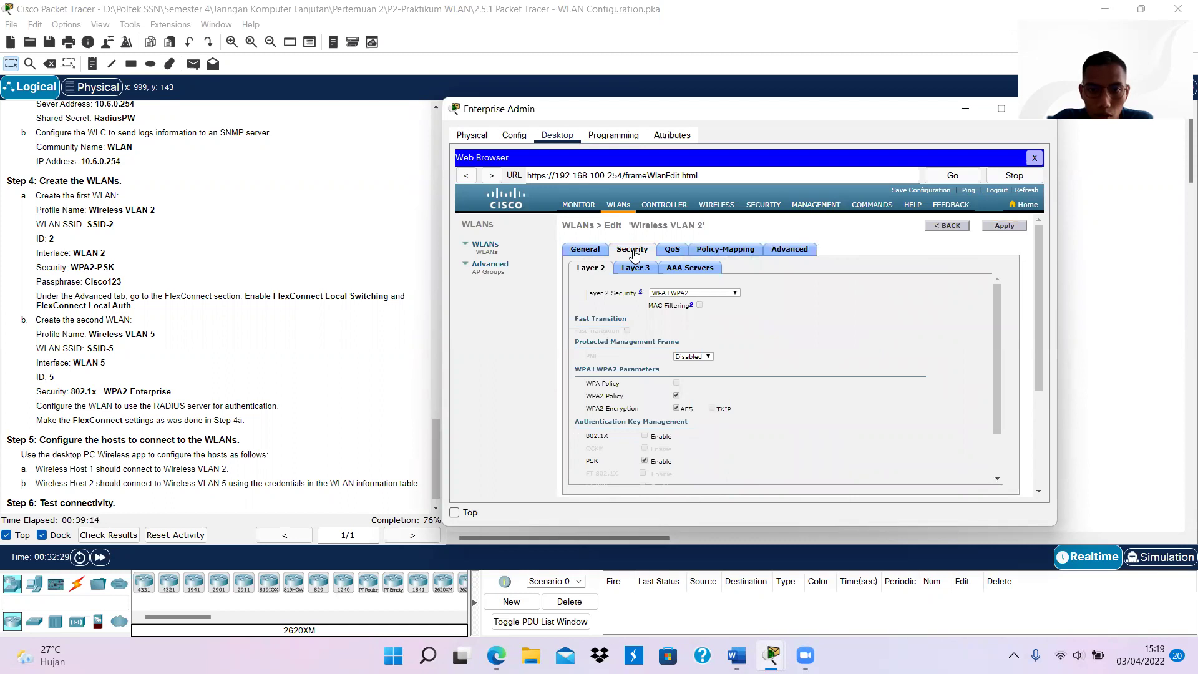
click(593, 253)
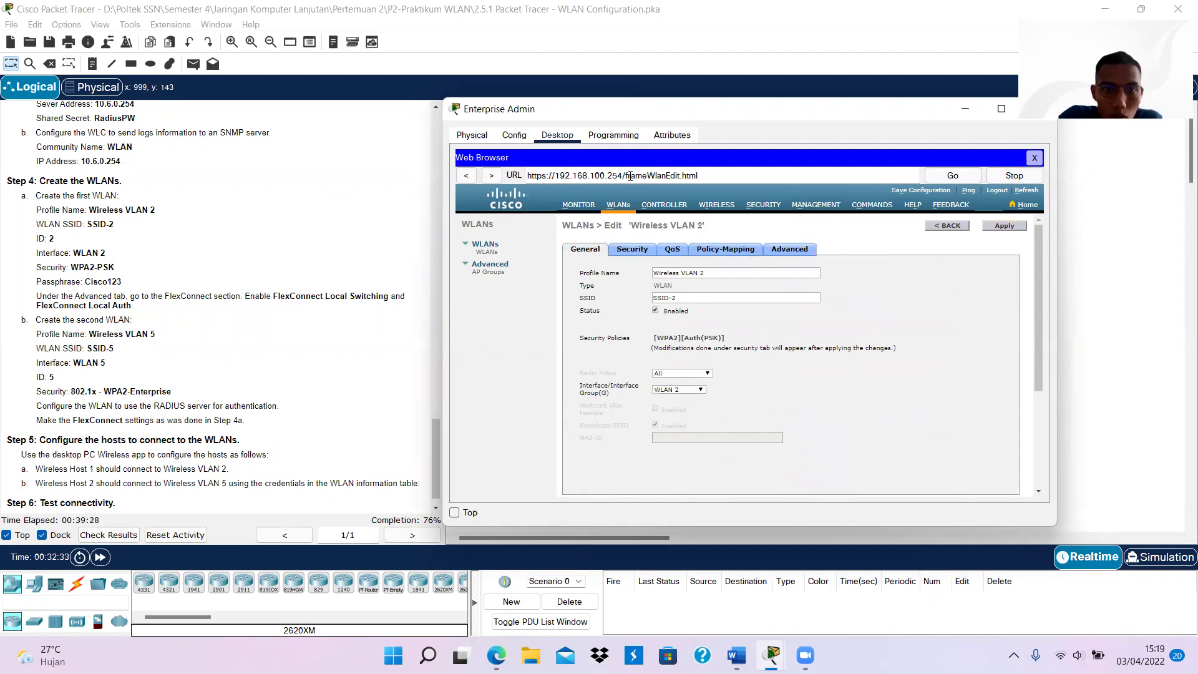
Return to the WLANs list and start a new WLAN via Create New, ready to name it.
click(619, 206)
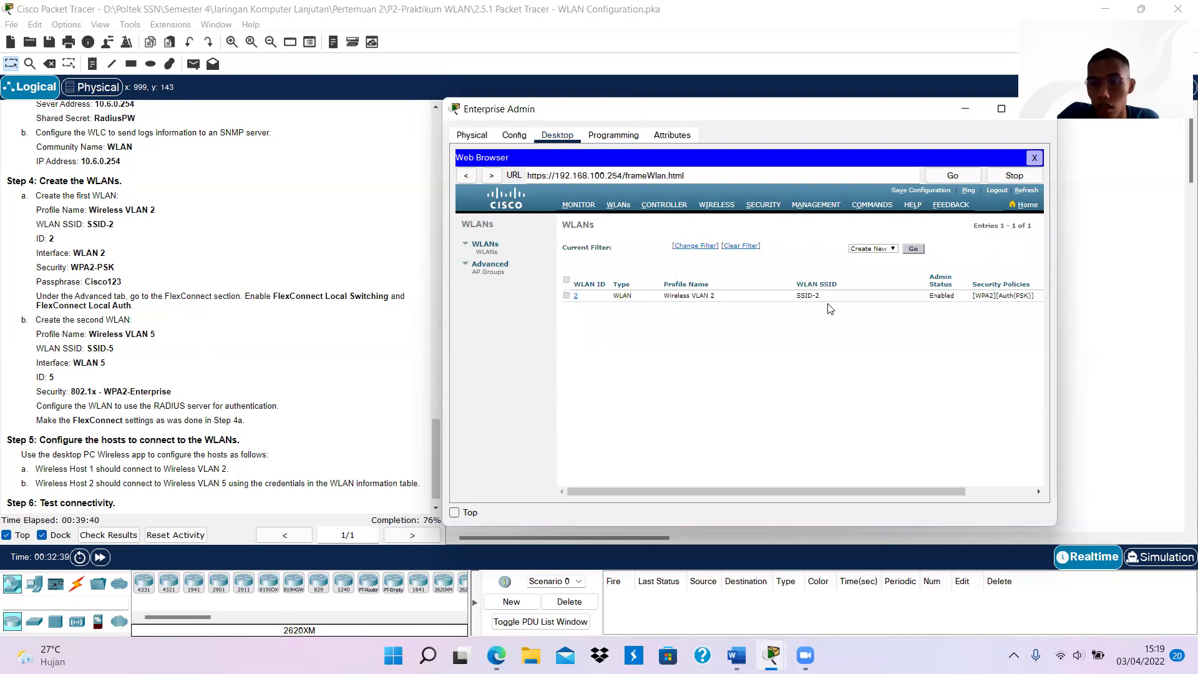
click(915, 249)
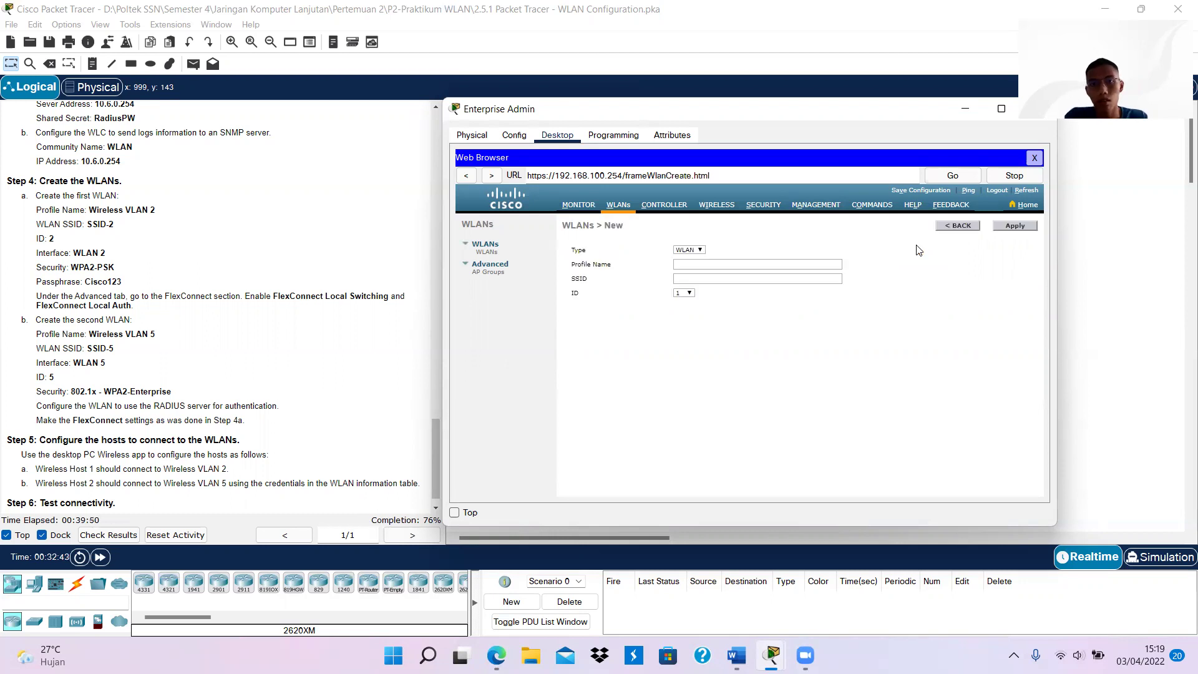
click(744, 262)
Create the WLAN 'Wireless VLAN 5' with SSID-5 and WLAN ID 5.
text(Wir)
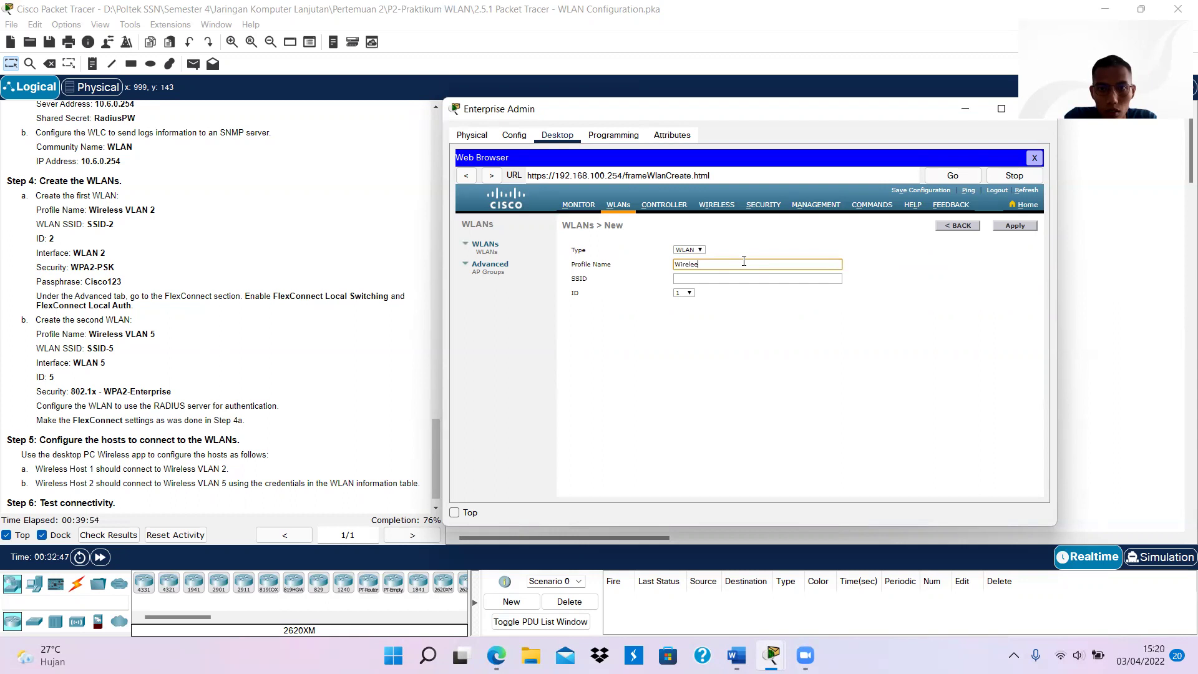
text(eless VLAN 5)
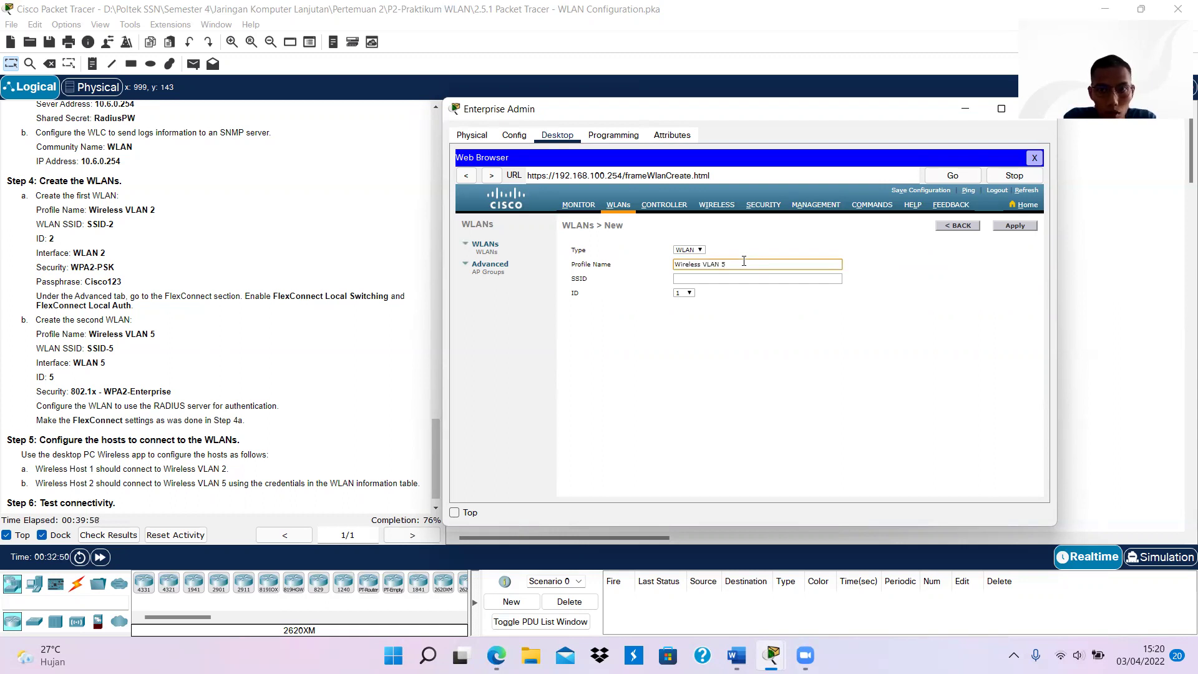
click(732, 278)
text(SS)
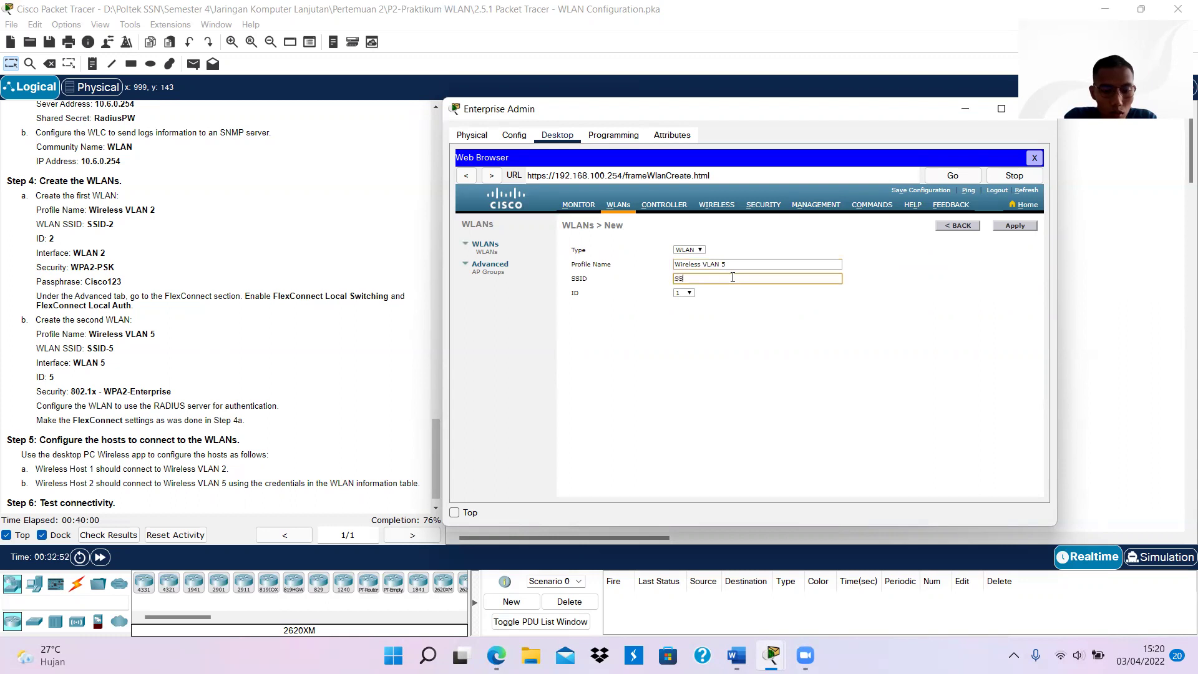
text(ID-5)
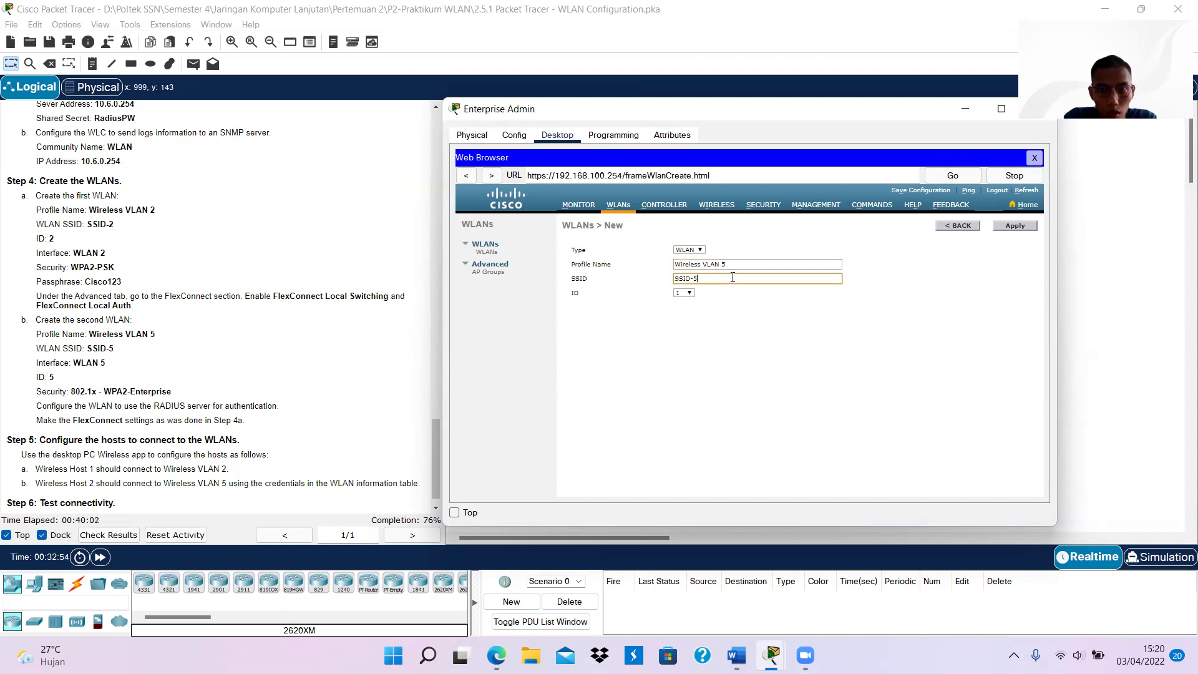
click(692, 293)
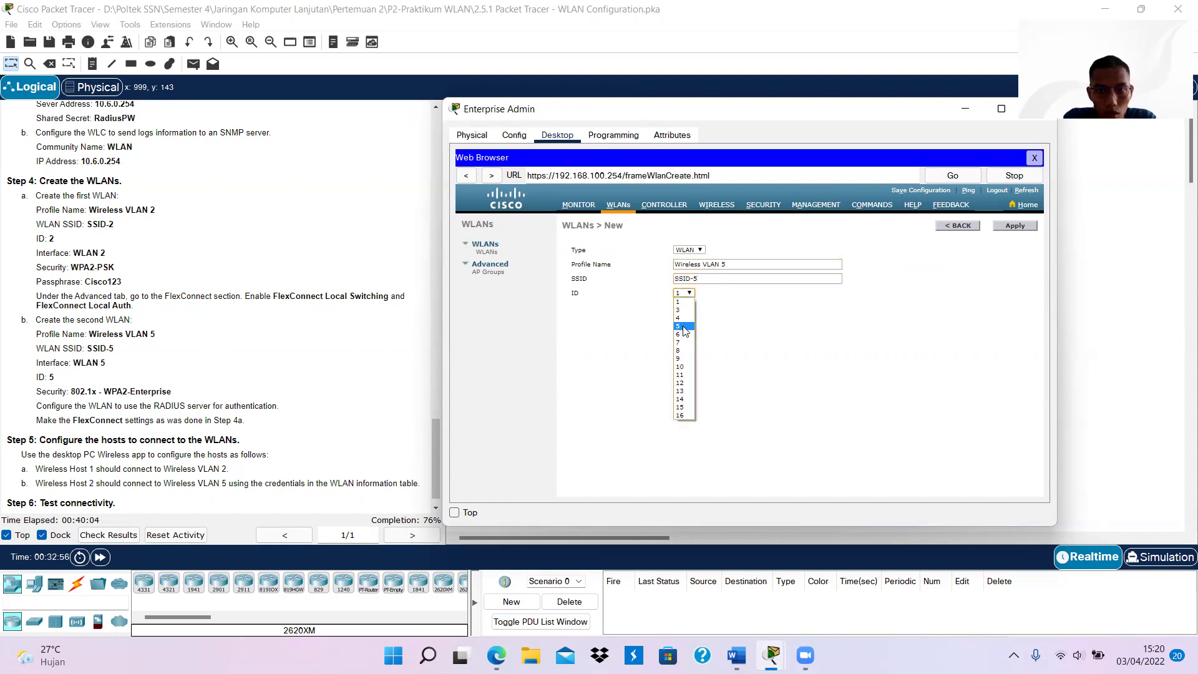
click(685, 326)
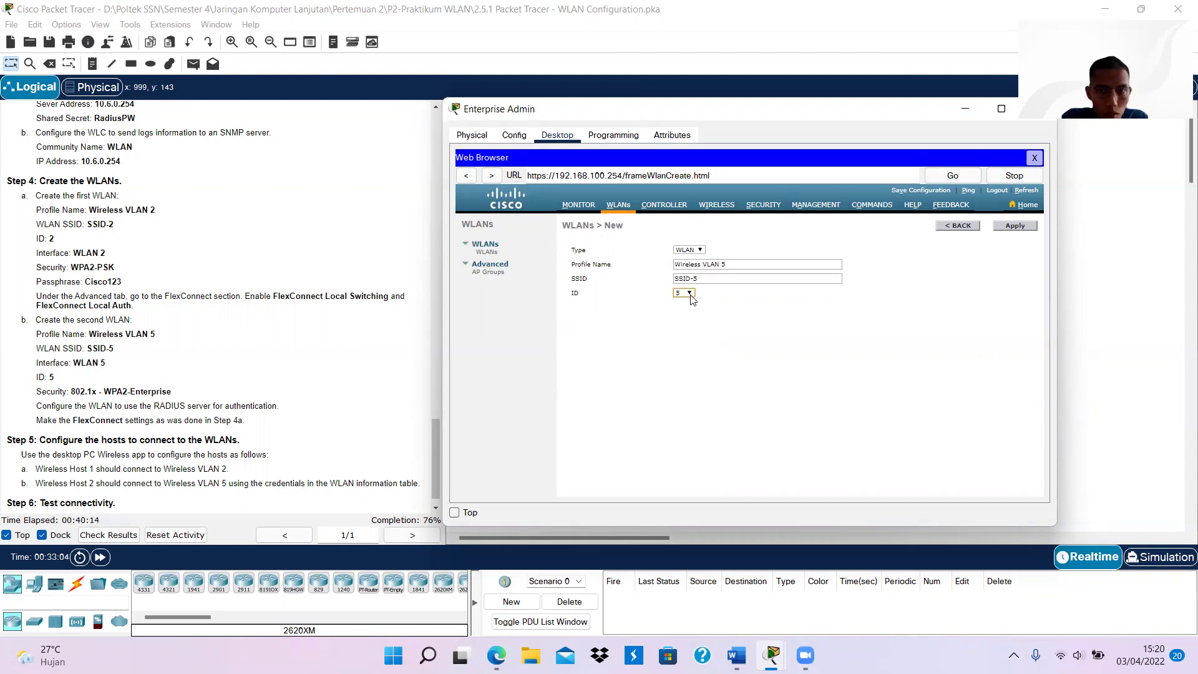
click(1016, 227)
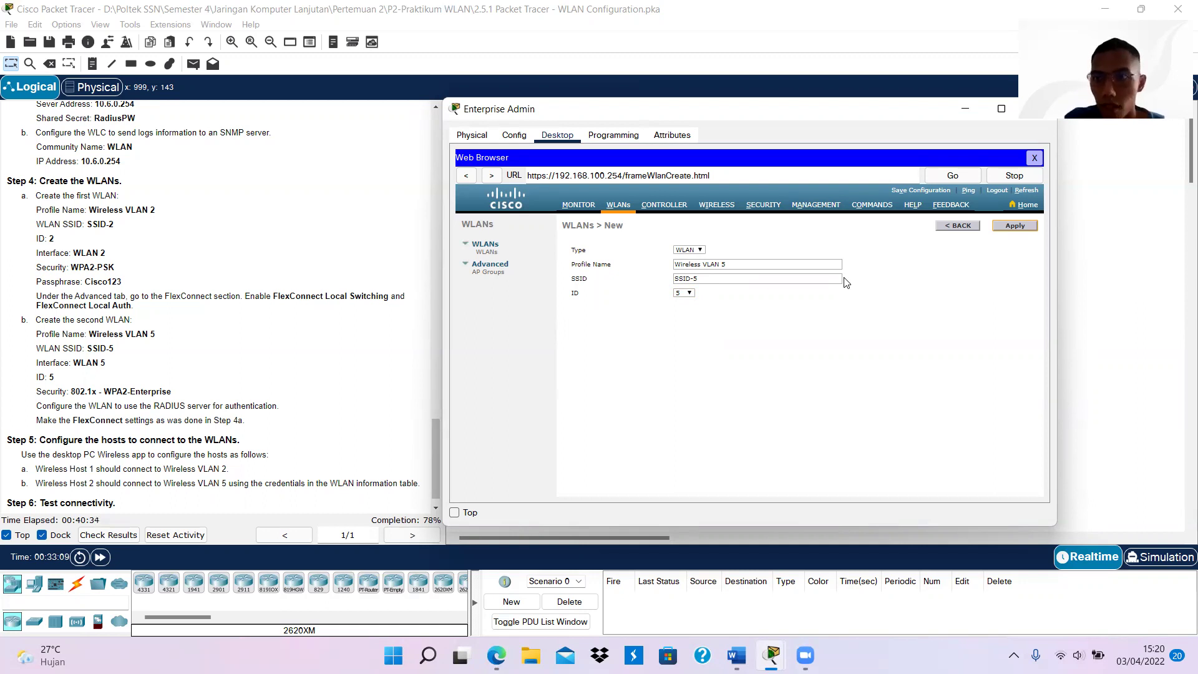
key(Return)
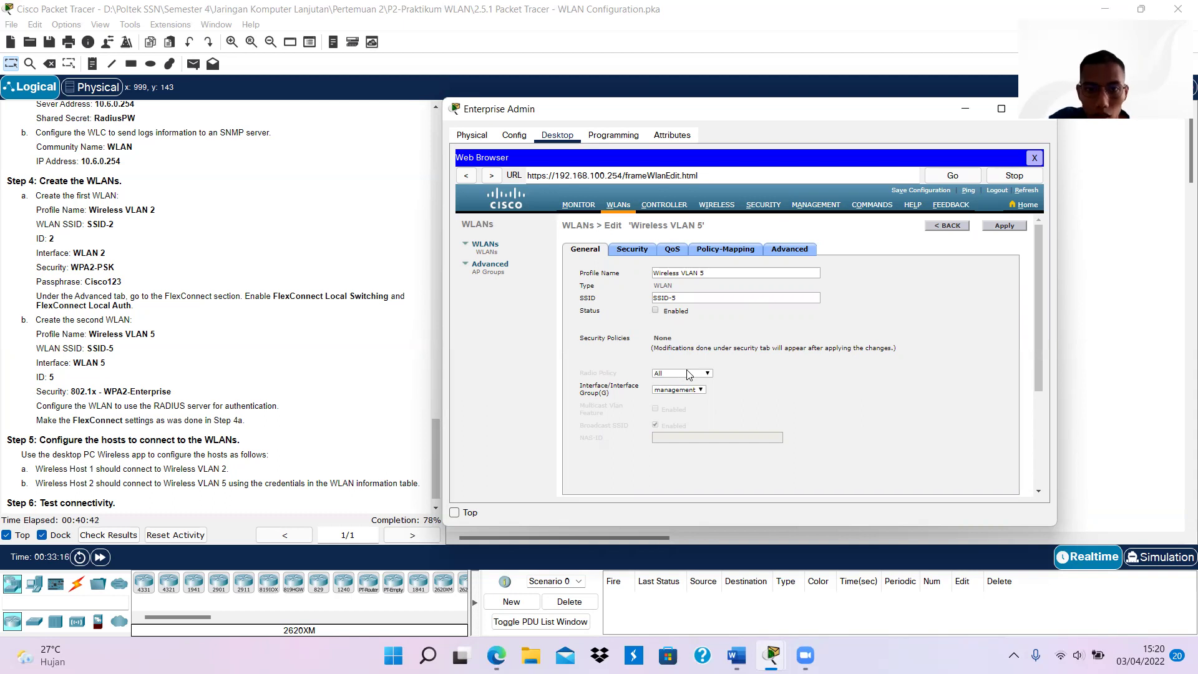
Enable the WLAN, assign it to interface WLAN 5, and apply the settings.
click(656, 311)
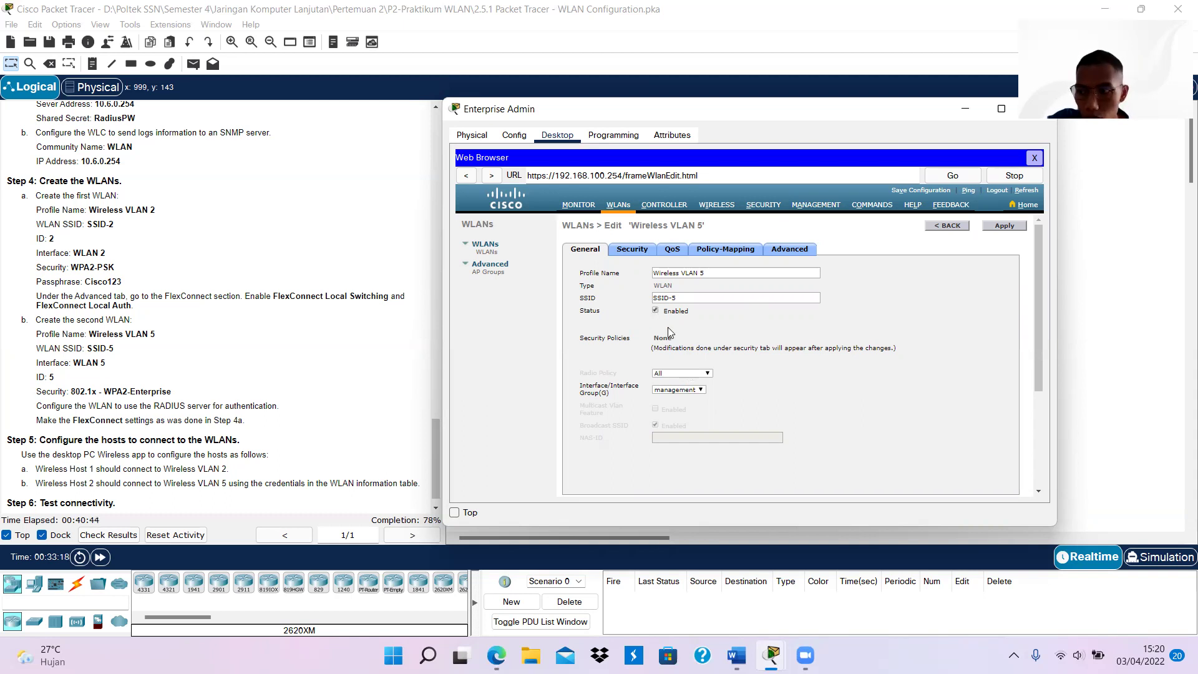
click(698, 391)
click(690, 406)
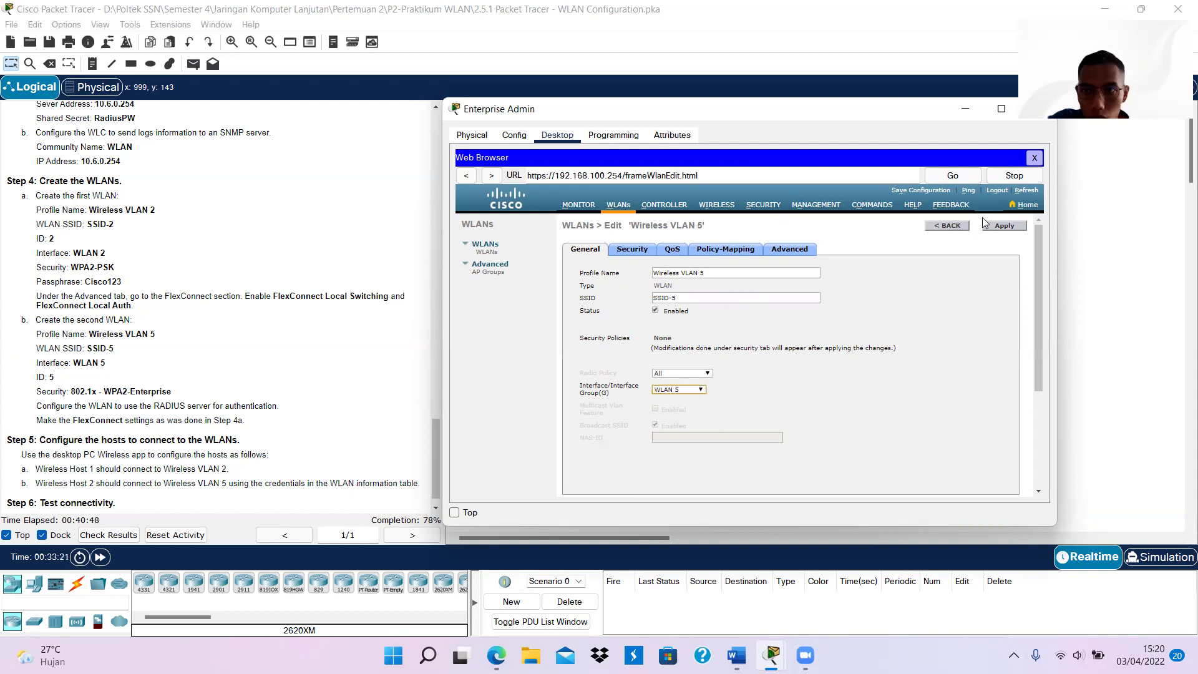
click(1003, 229)
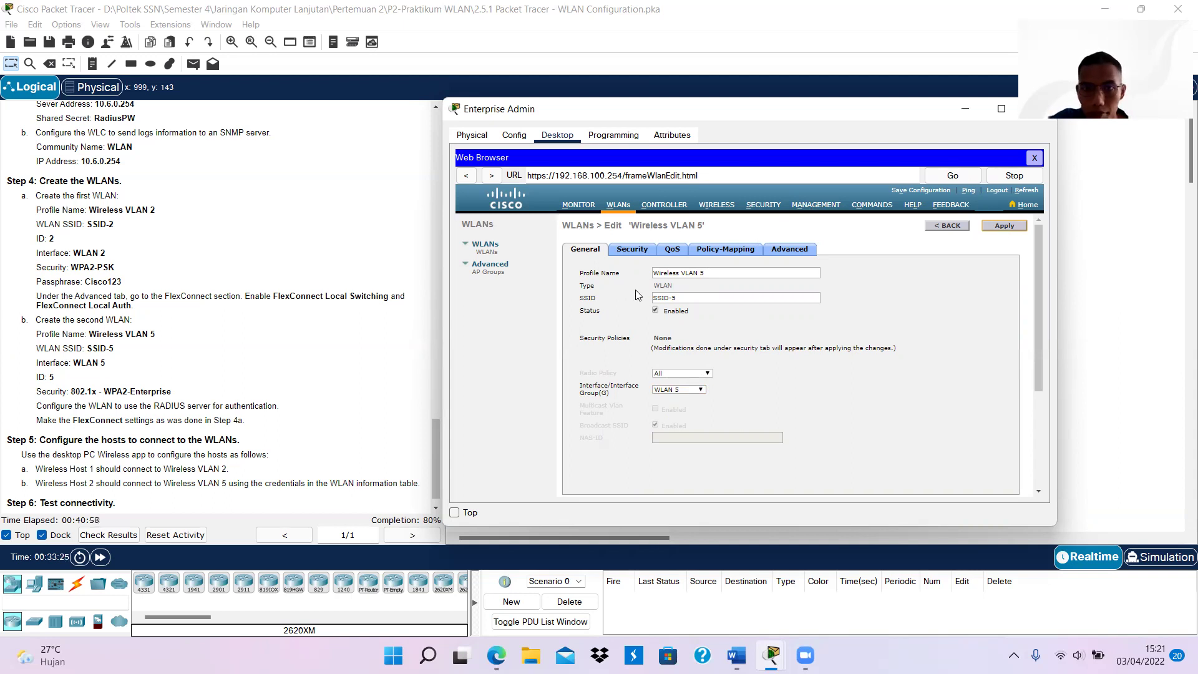
Set Wireless VLAN 5's Layer 2 security to WPA+WPA2 and enable 802.1X key management.
click(633, 253)
click(684, 293)
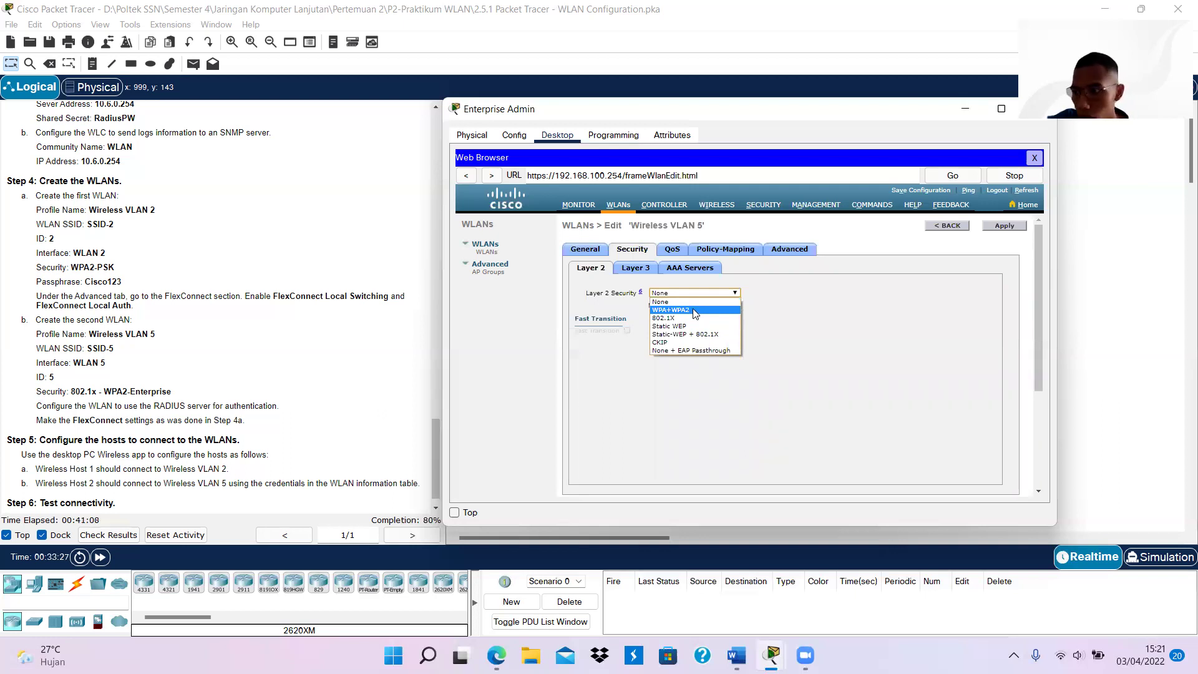
click(695, 311)
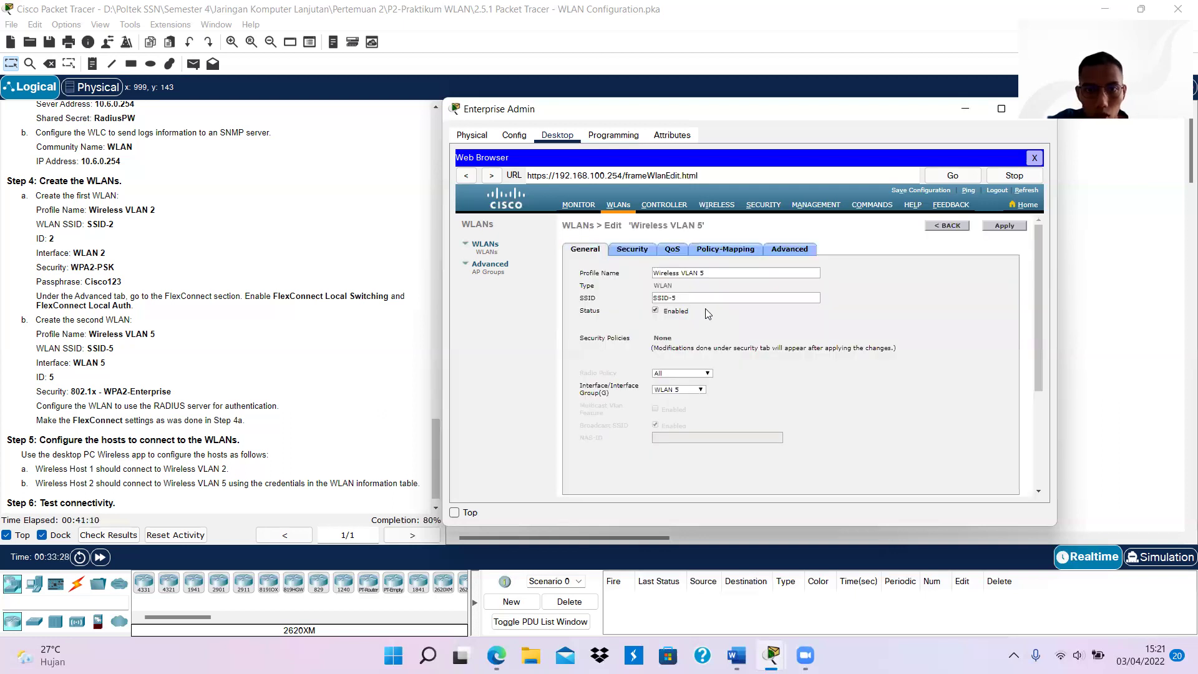
click(637, 250)
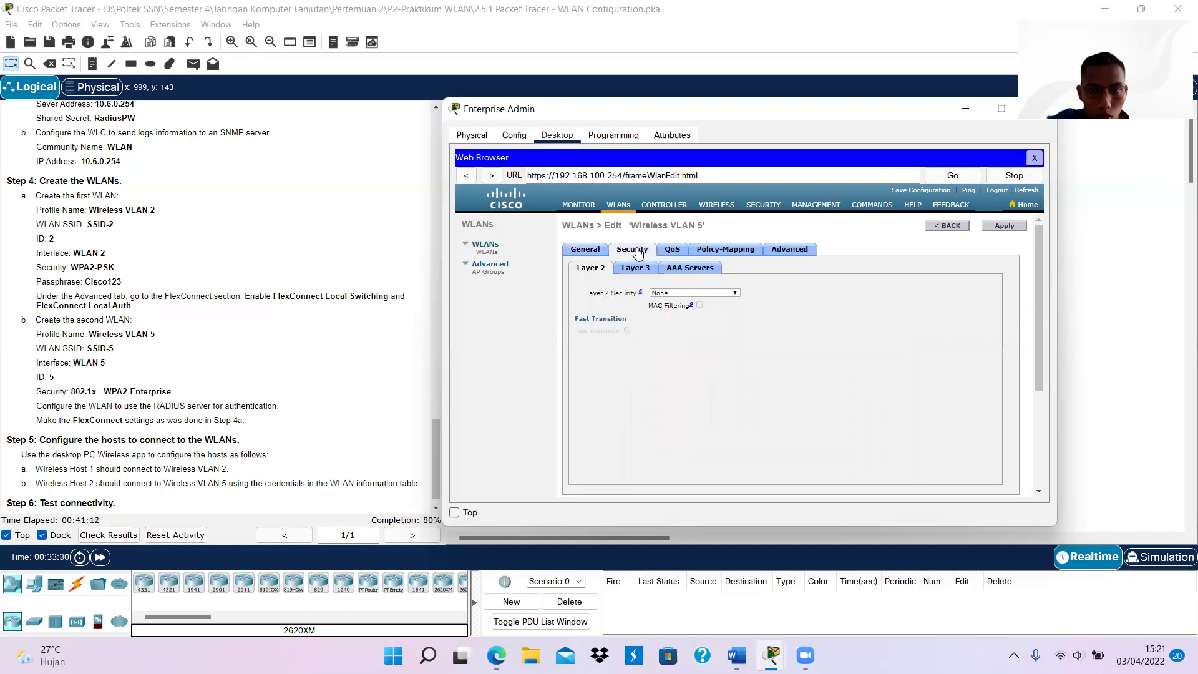
click(693, 294)
click(680, 312)
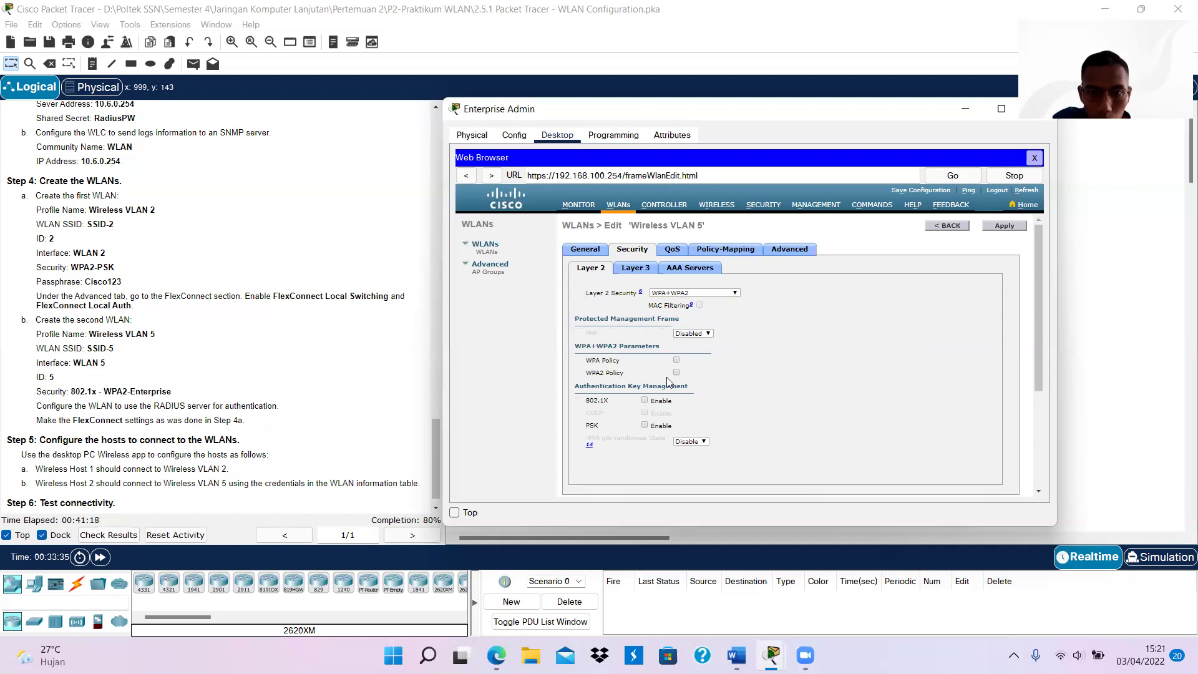
scroll(668, 418, down, 1)
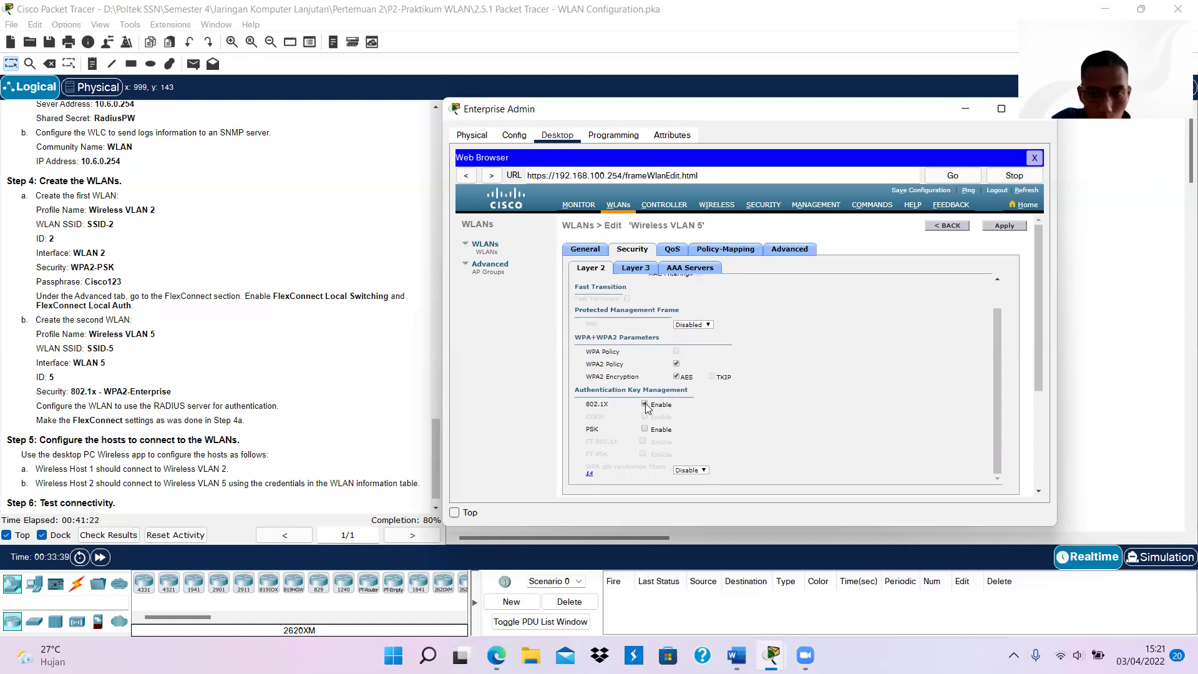
click(645, 405)
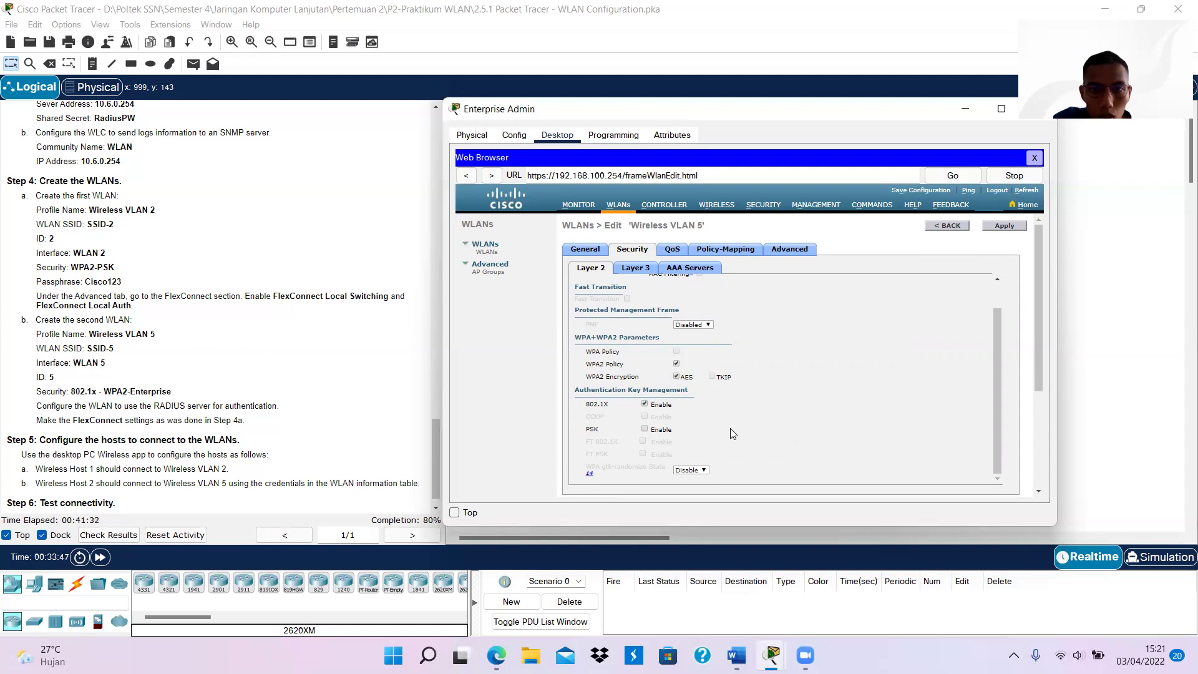
click(683, 269)
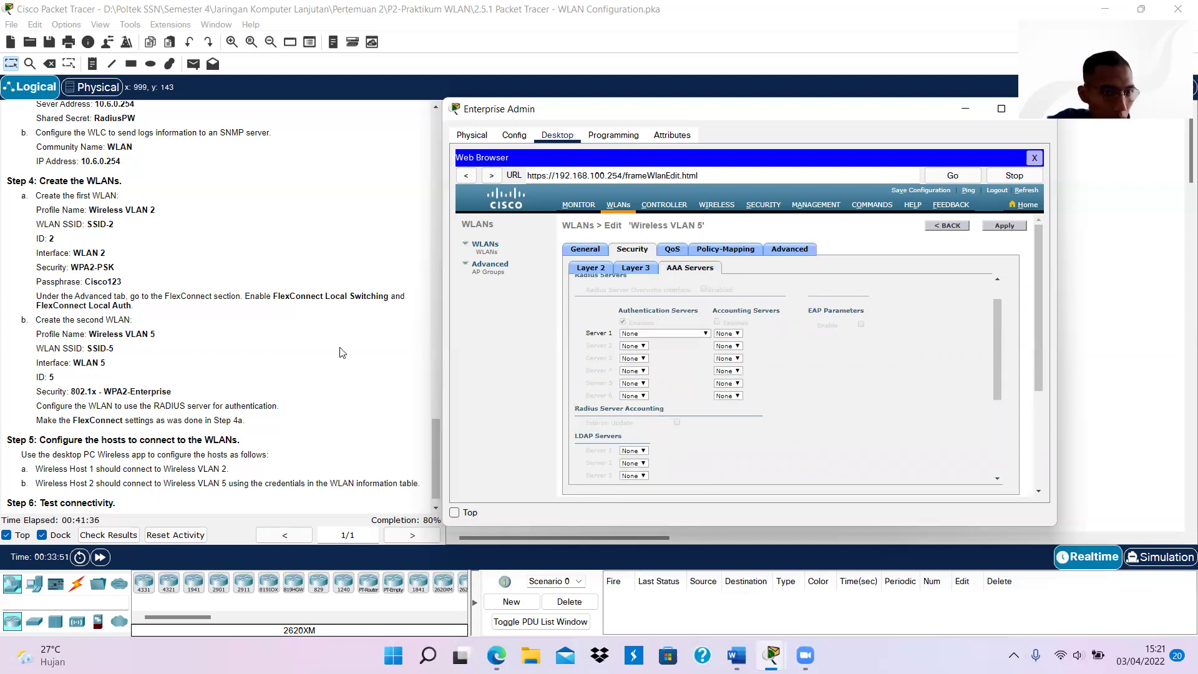
Choose the RADIUS server 10.6.0.254, port 1812, as Authentication Server 1.
scroll(676, 307, down, 5)
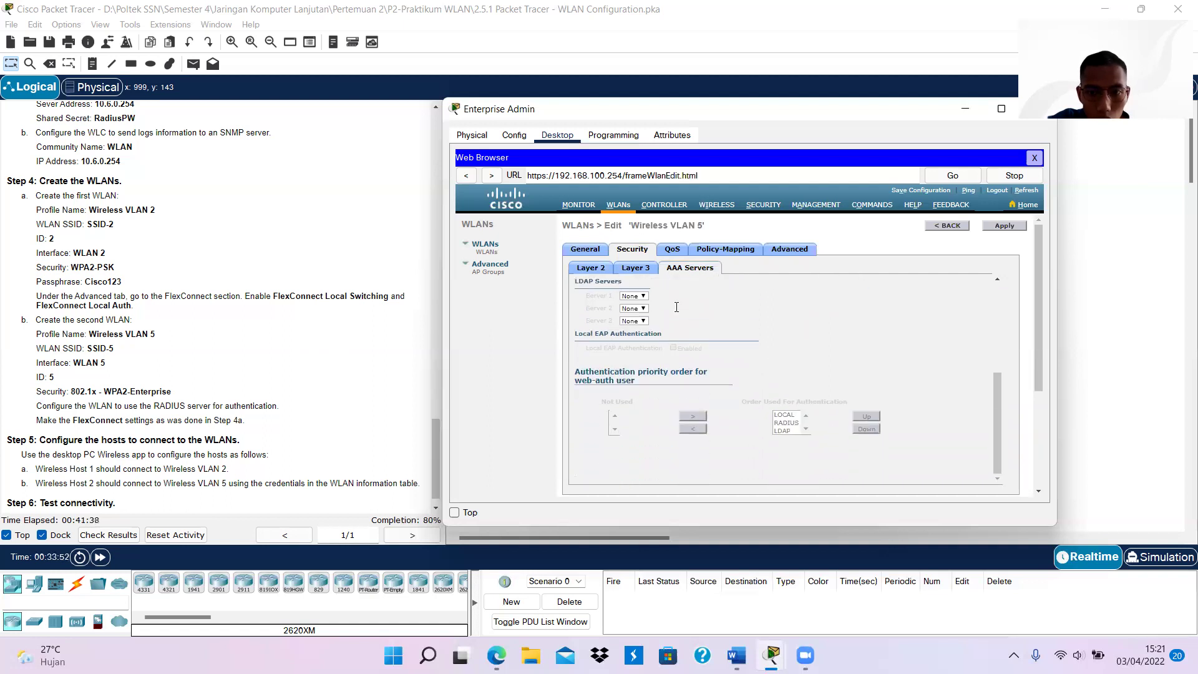
scroll(677, 307, up, 5)
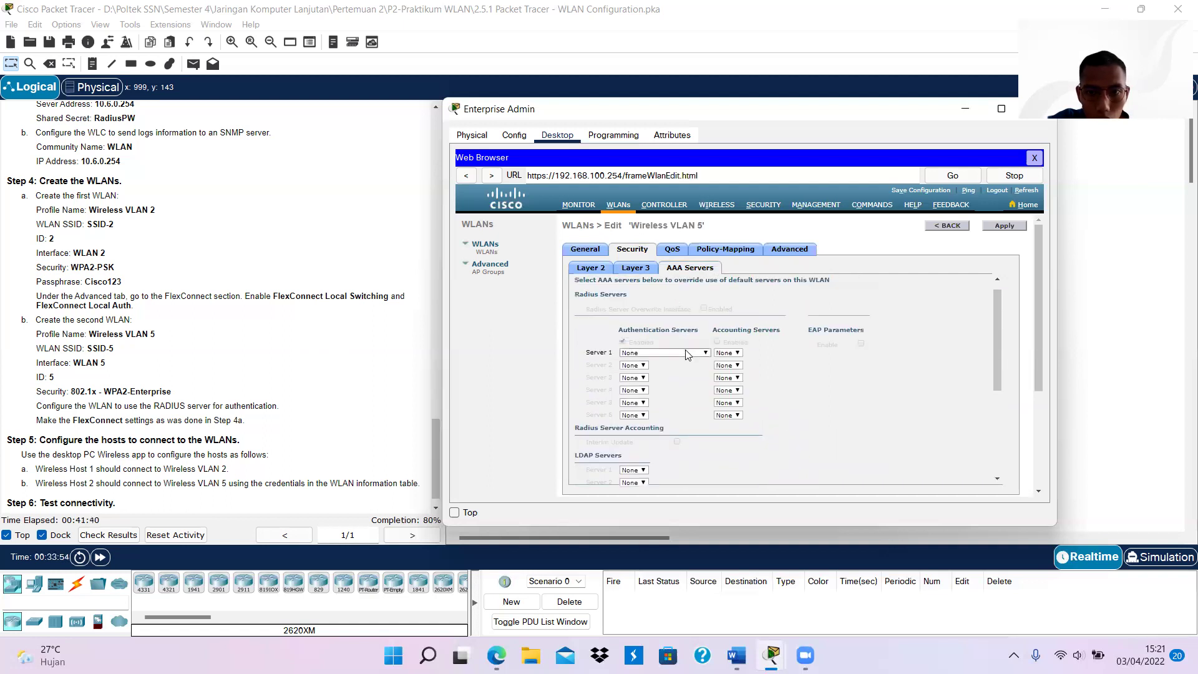
click(687, 354)
click(685, 369)
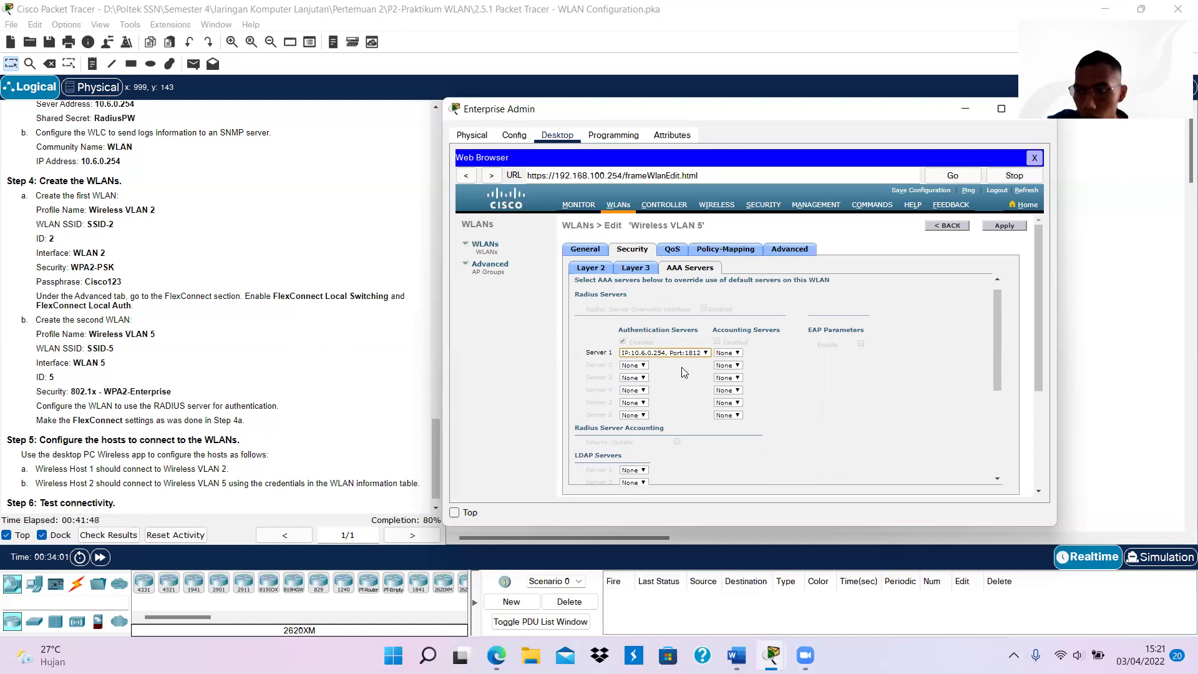
click(797, 251)
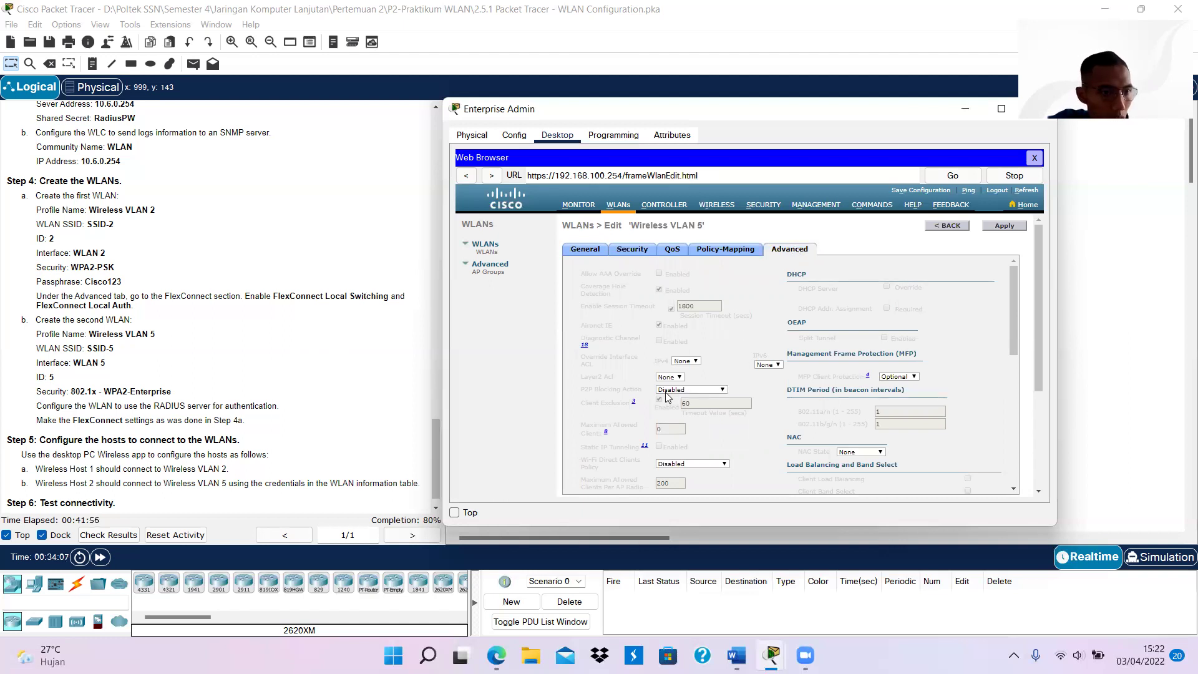
Enable FlexConnect Local Switching and Local Auth, then apply and confirm the WLAN changes.
scroll(667, 397, down, 10)
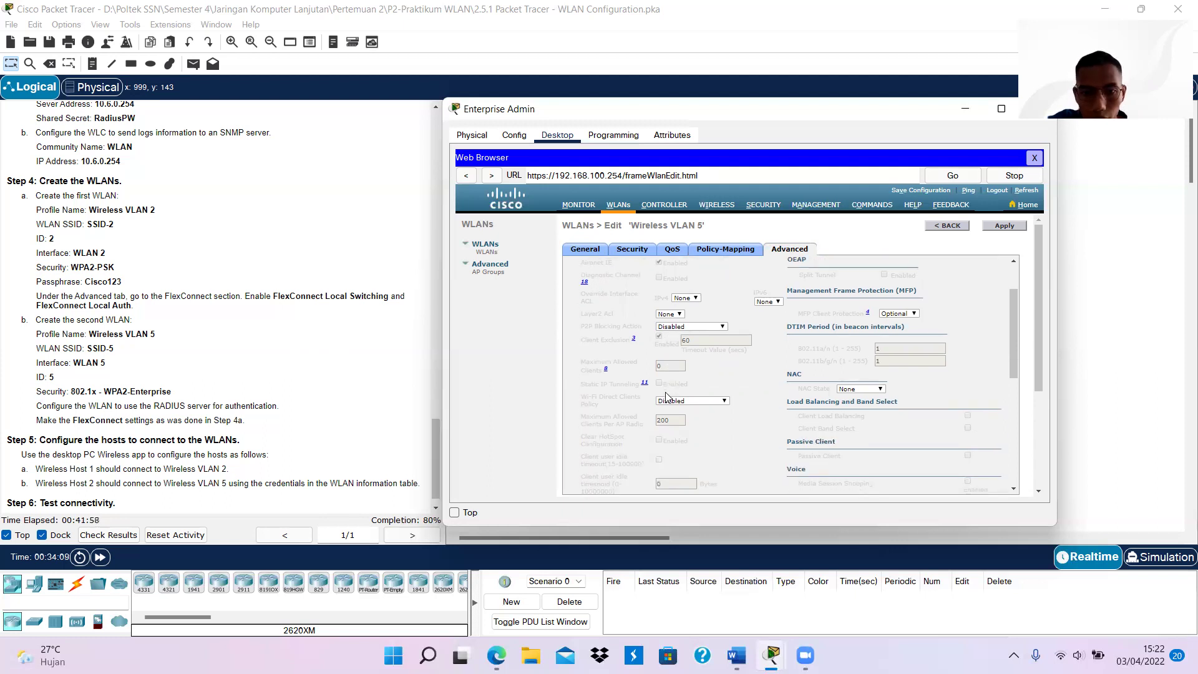
click(678, 425)
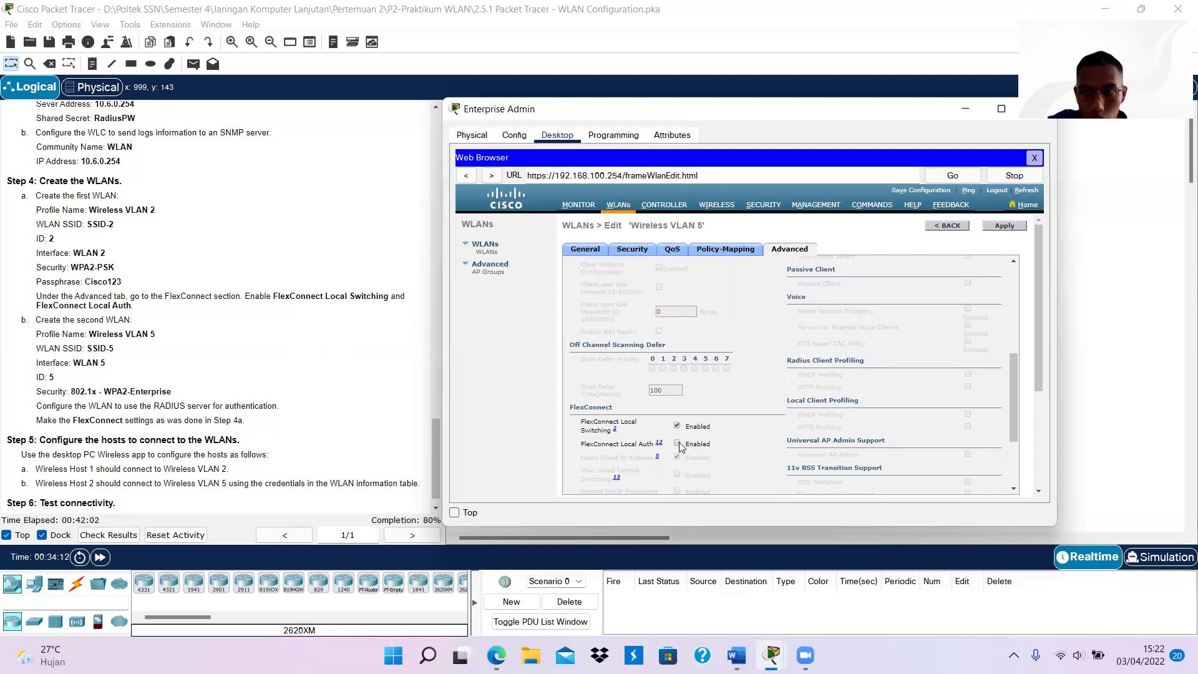
click(678, 443)
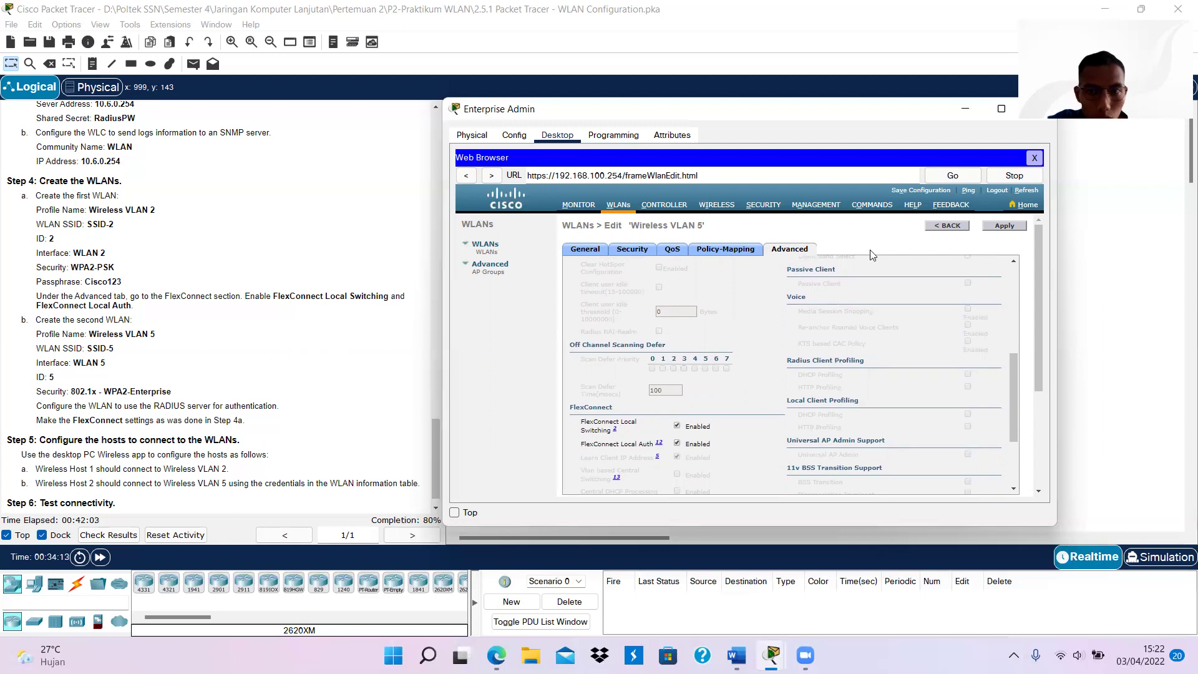
click(1004, 227)
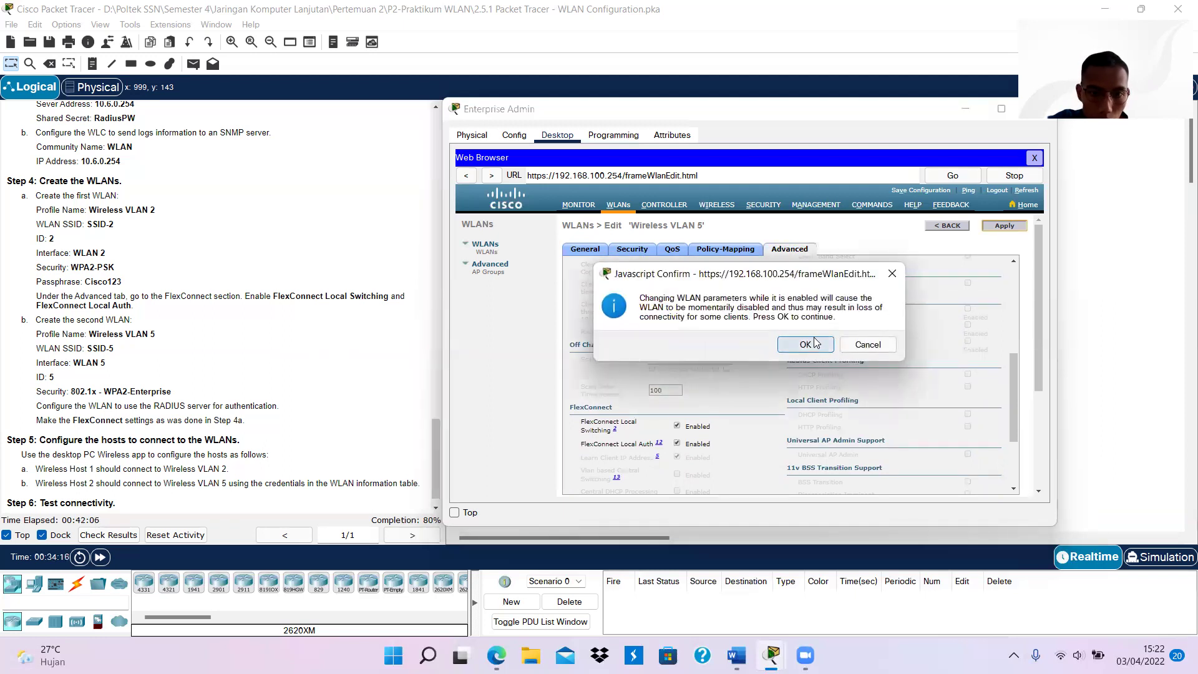
click(811, 345)
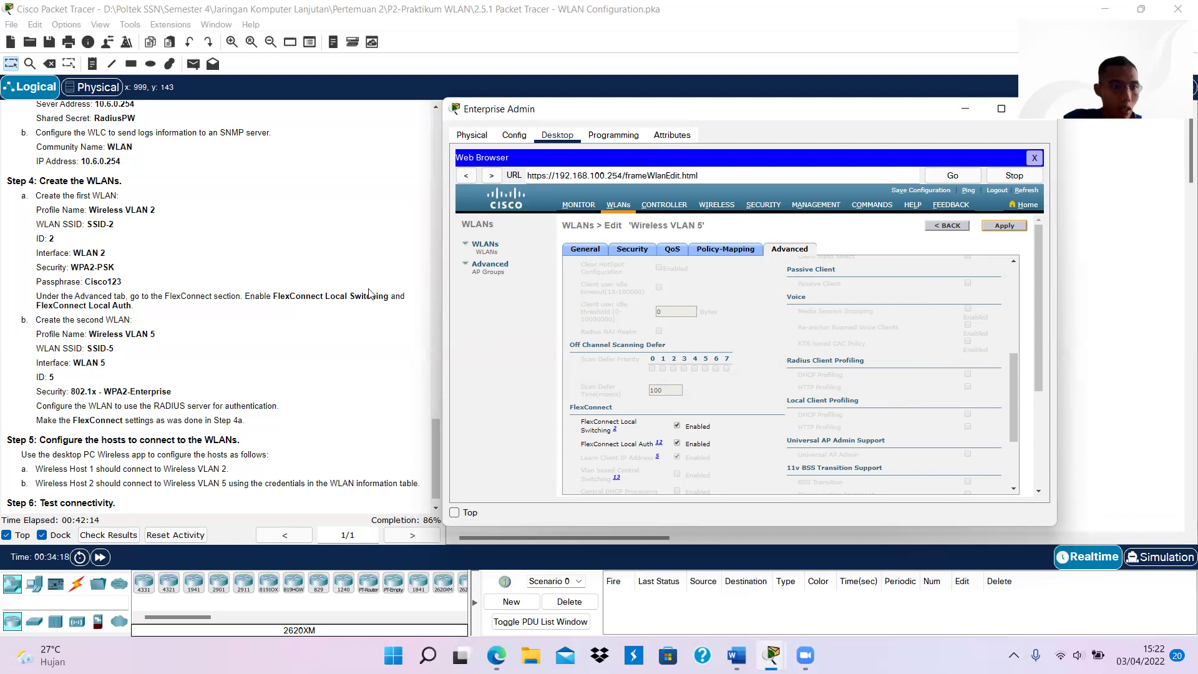
Close the Enterprise Admin window.
scroll(160, 354, down, 1)
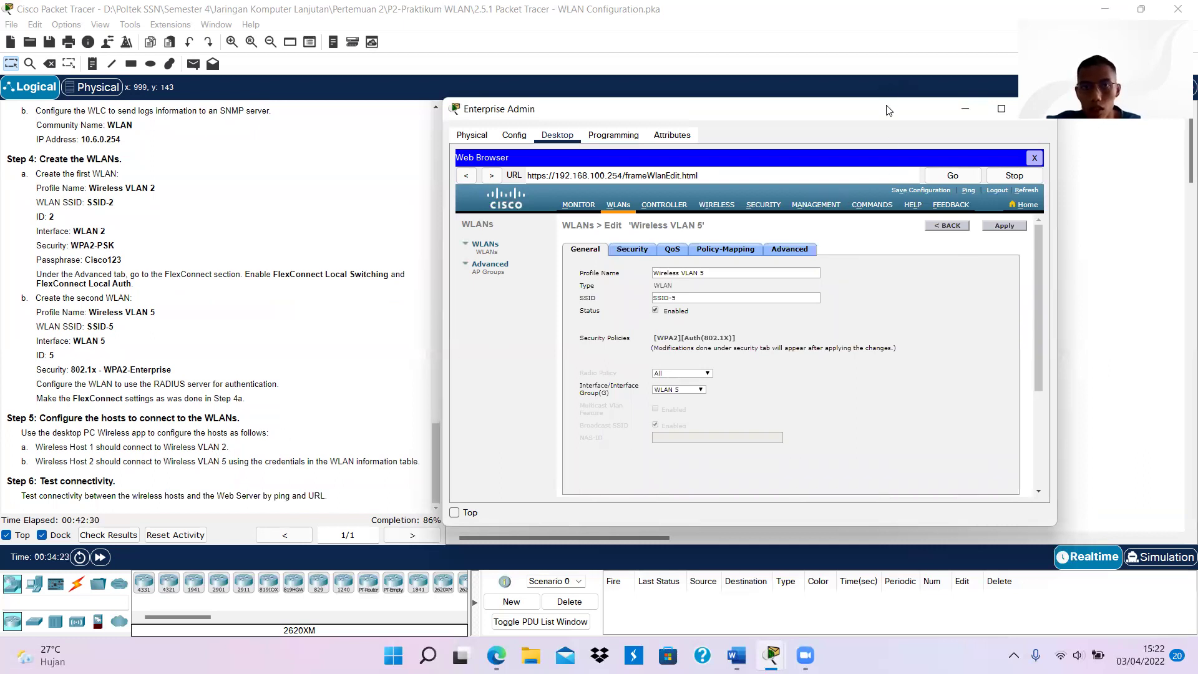
drag(877, 110, 834, 114)
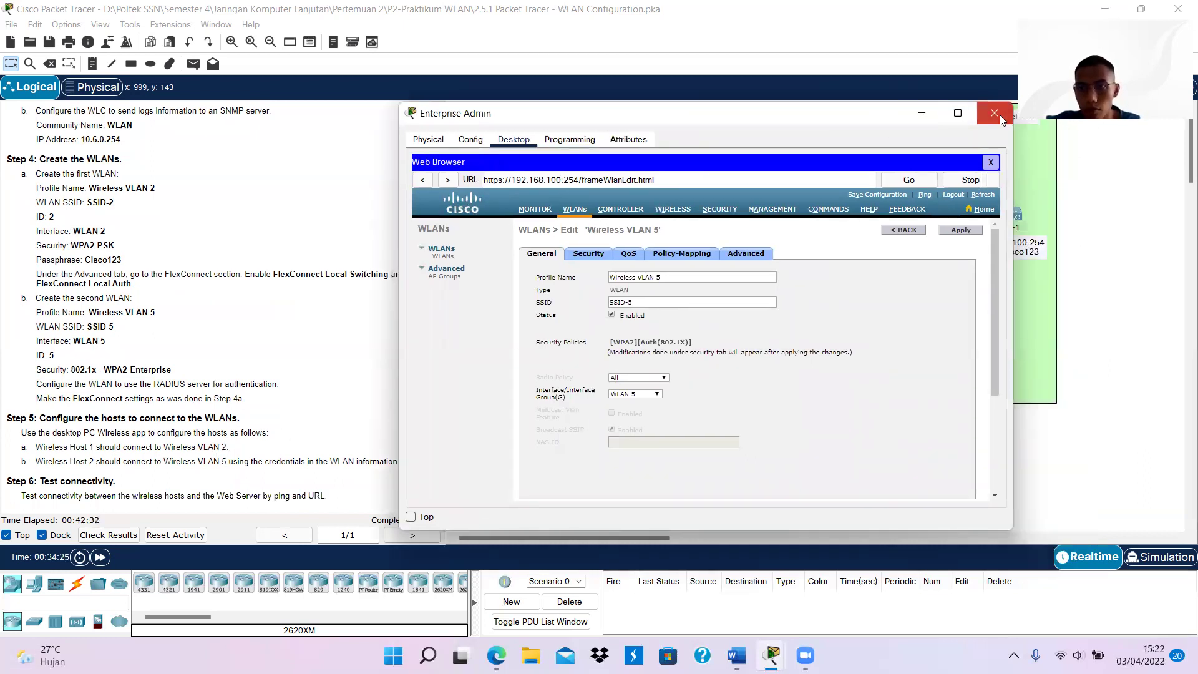
click(1001, 115)
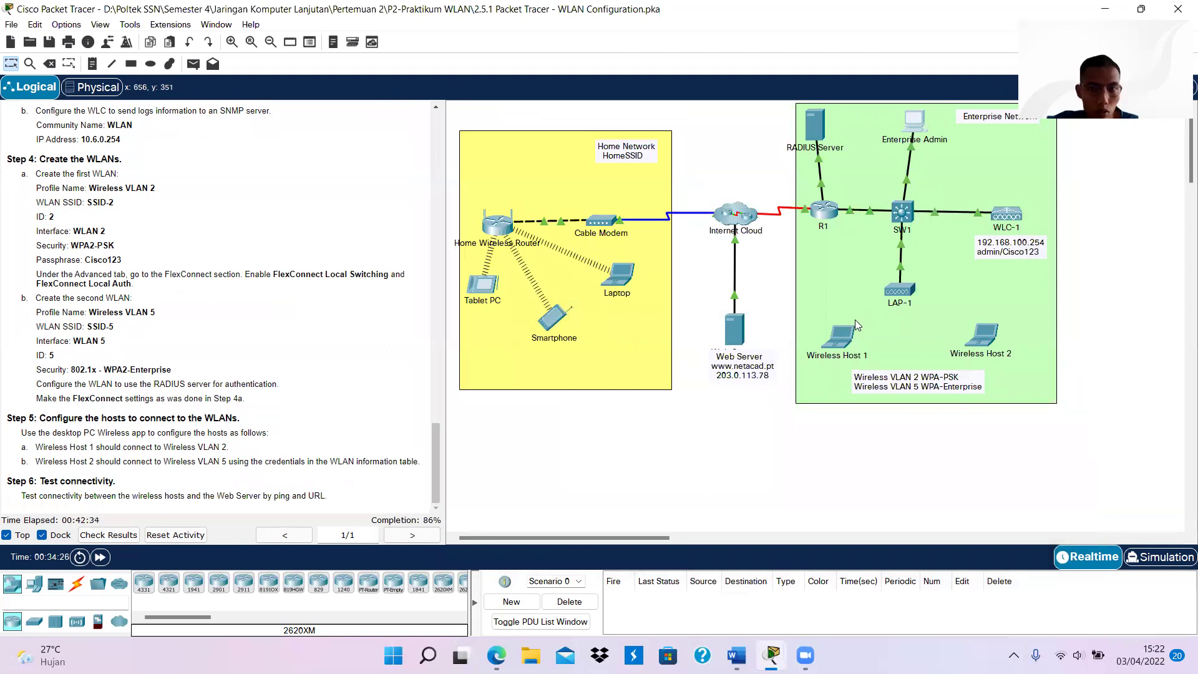
In Wireless Host 1's PC Wireless app, refresh the network list and select SSID-2.
click(844, 336)
click(496, 130)
click(435, 291)
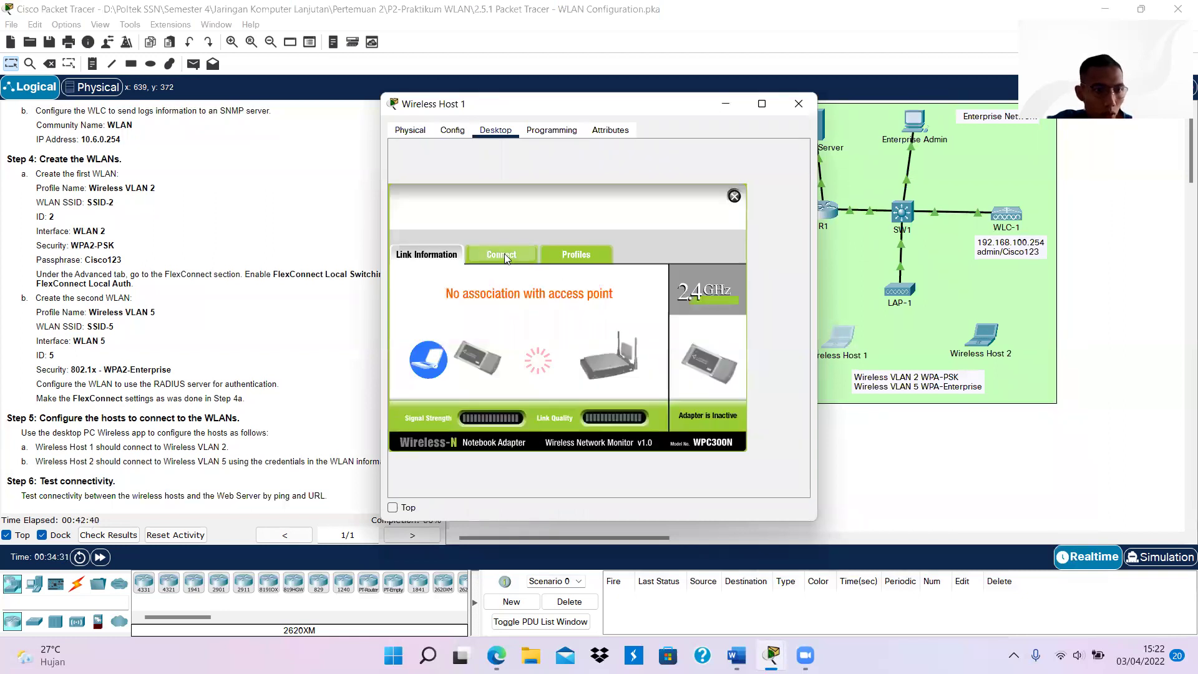
click(504, 254)
click(574, 387)
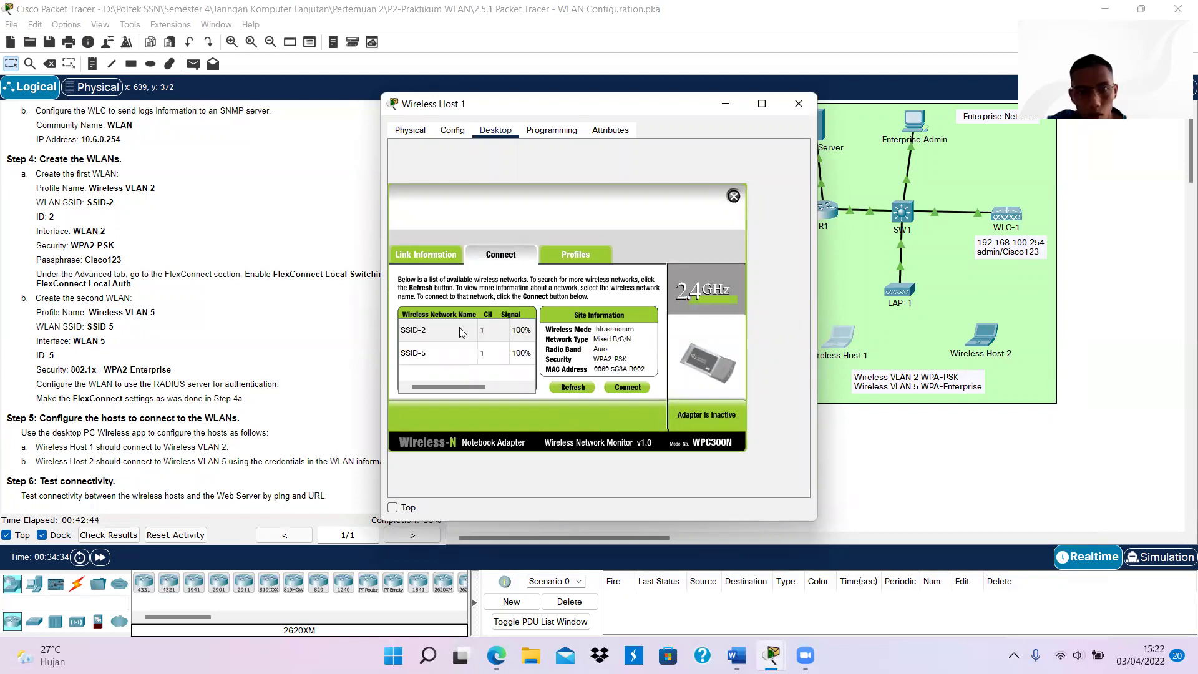
click(450, 331)
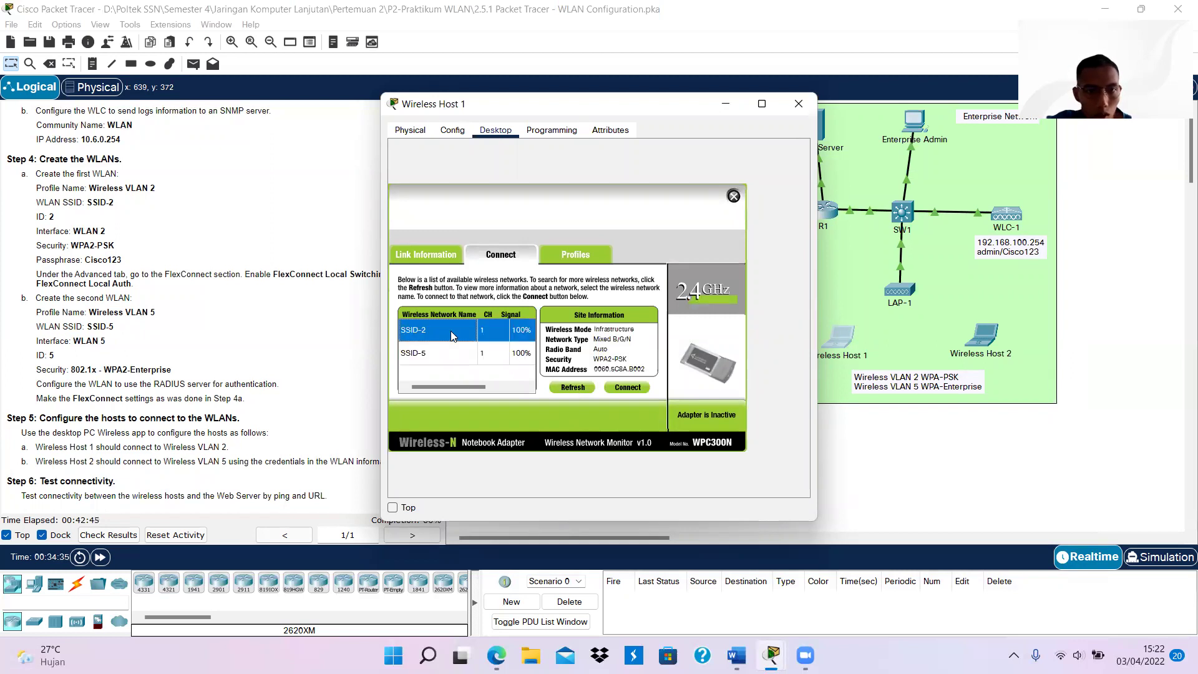
click(624, 387)
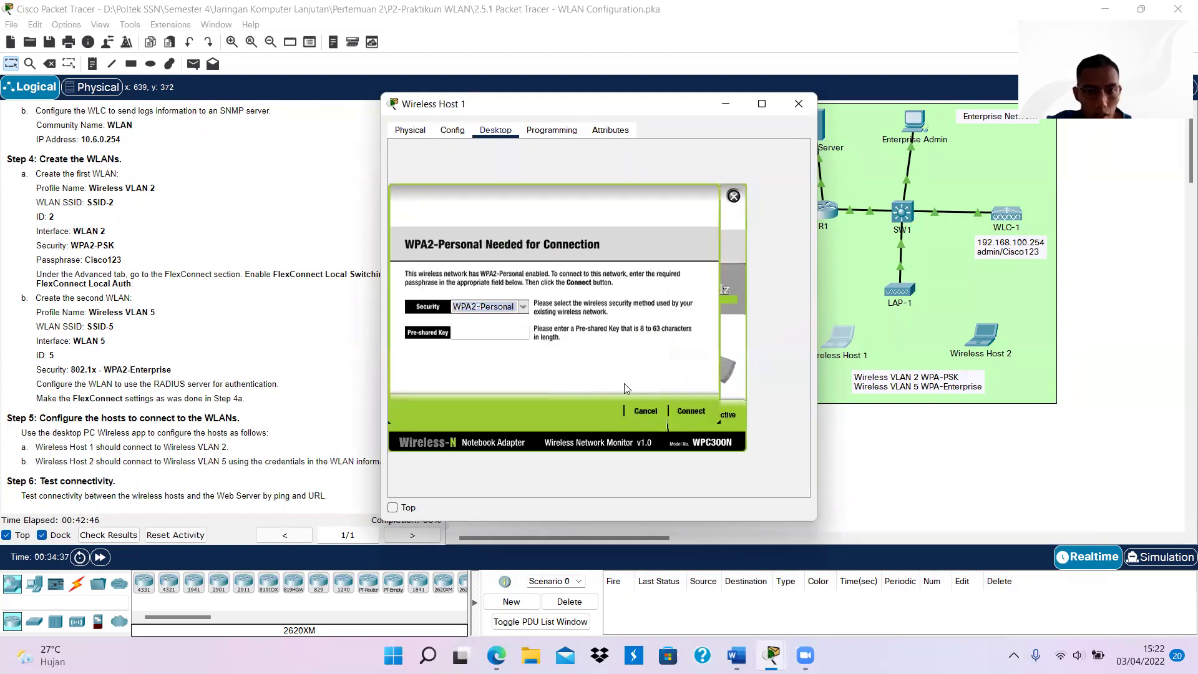
Enter the WPA2-Personal pre-shared key, join SSID-2, and close the host window.
click(493, 331)
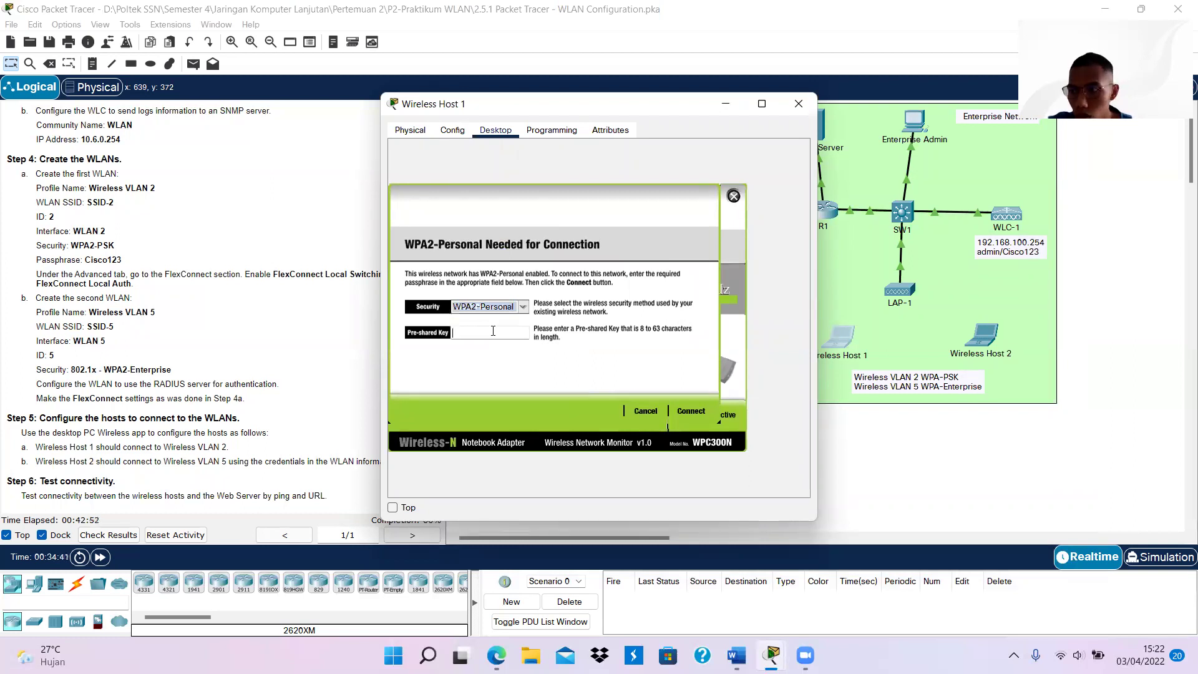
text(Cisco123)
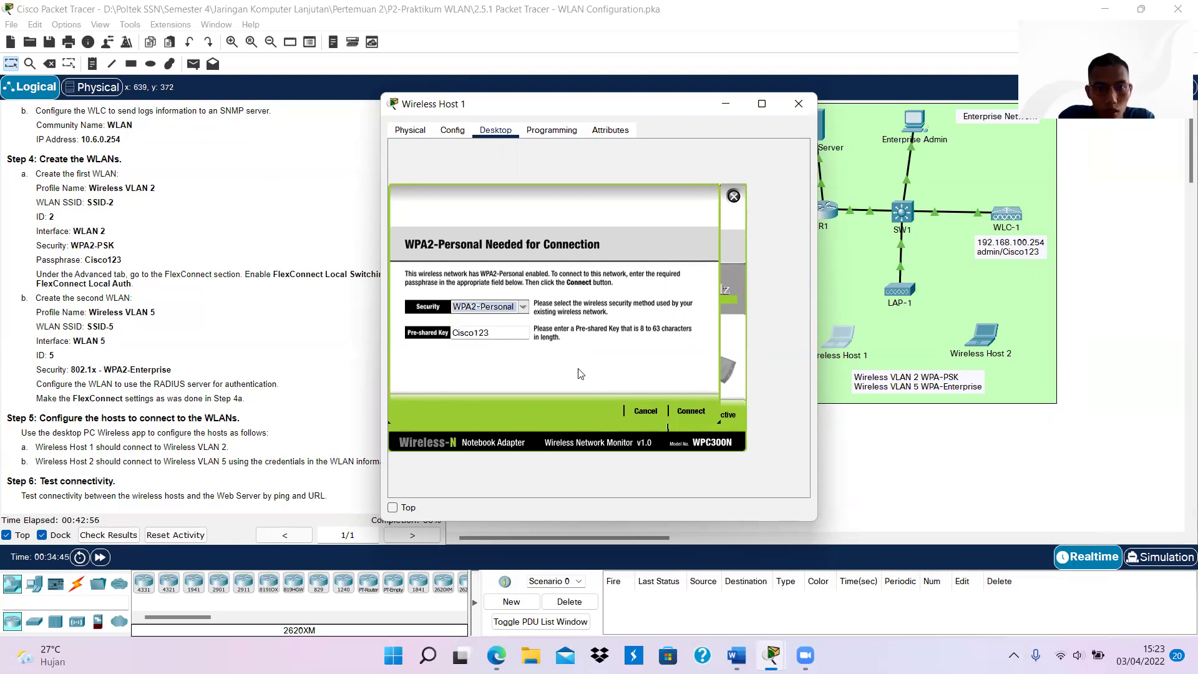
click(697, 410)
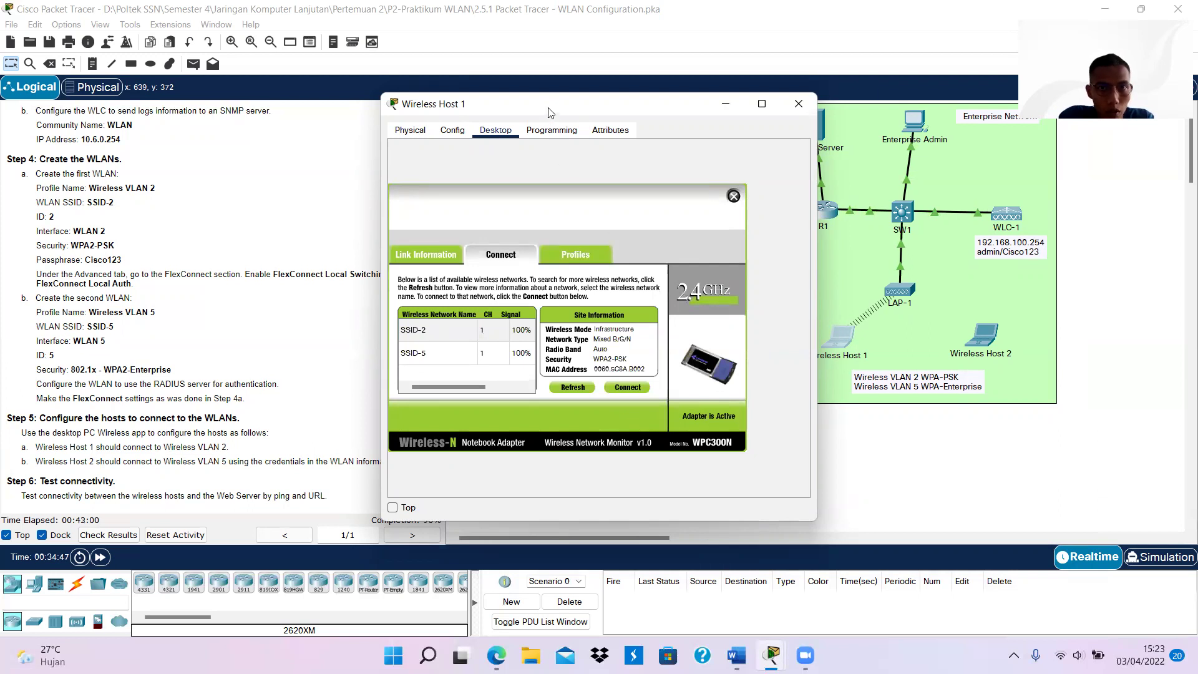
drag(551, 109, 591, 90)
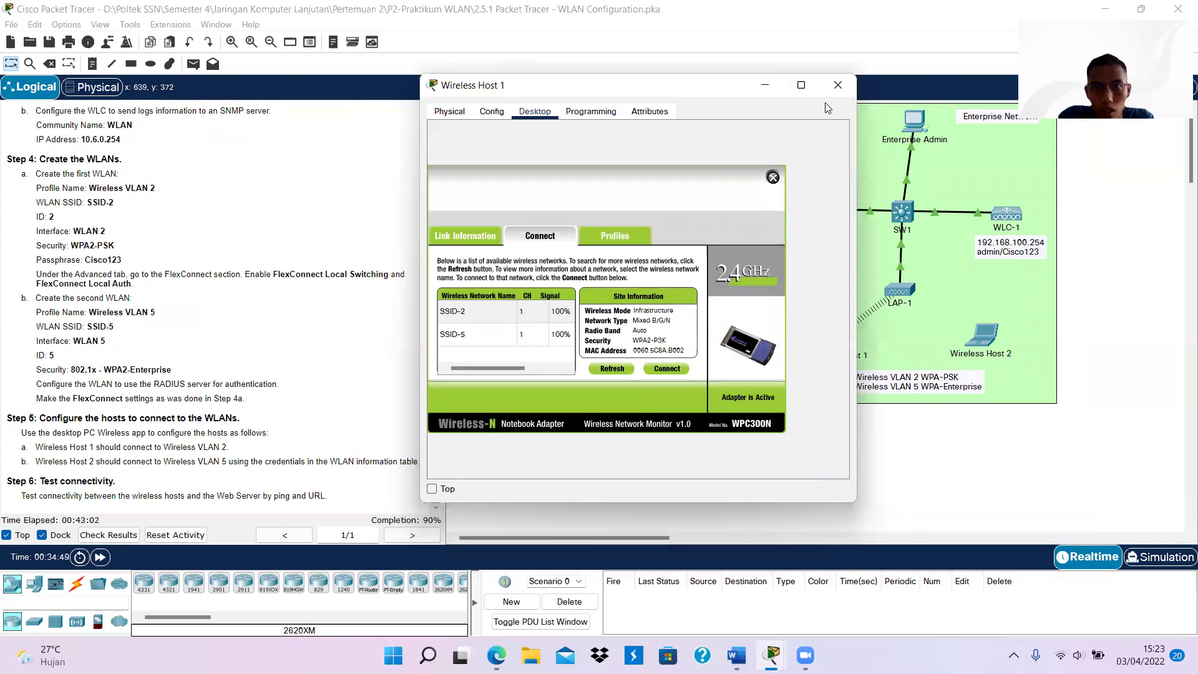
click(839, 85)
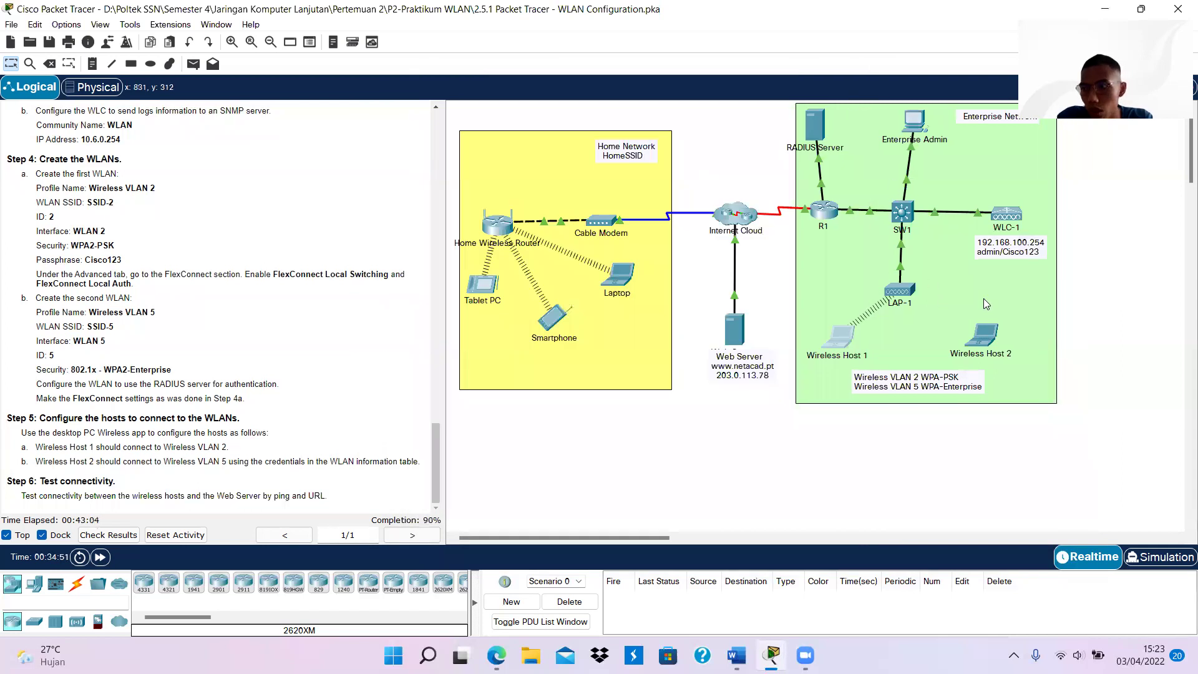
Open Wireless Host 2's PC Wireless app and switch to its Profiles page.
click(992, 334)
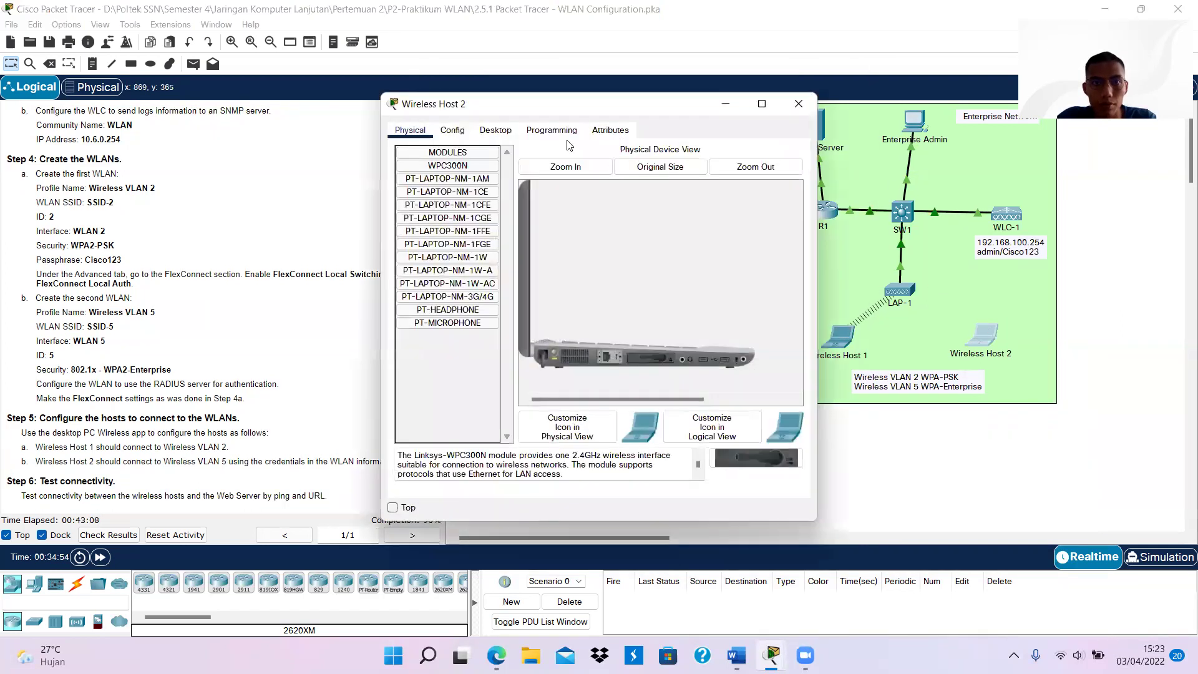
click(493, 131)
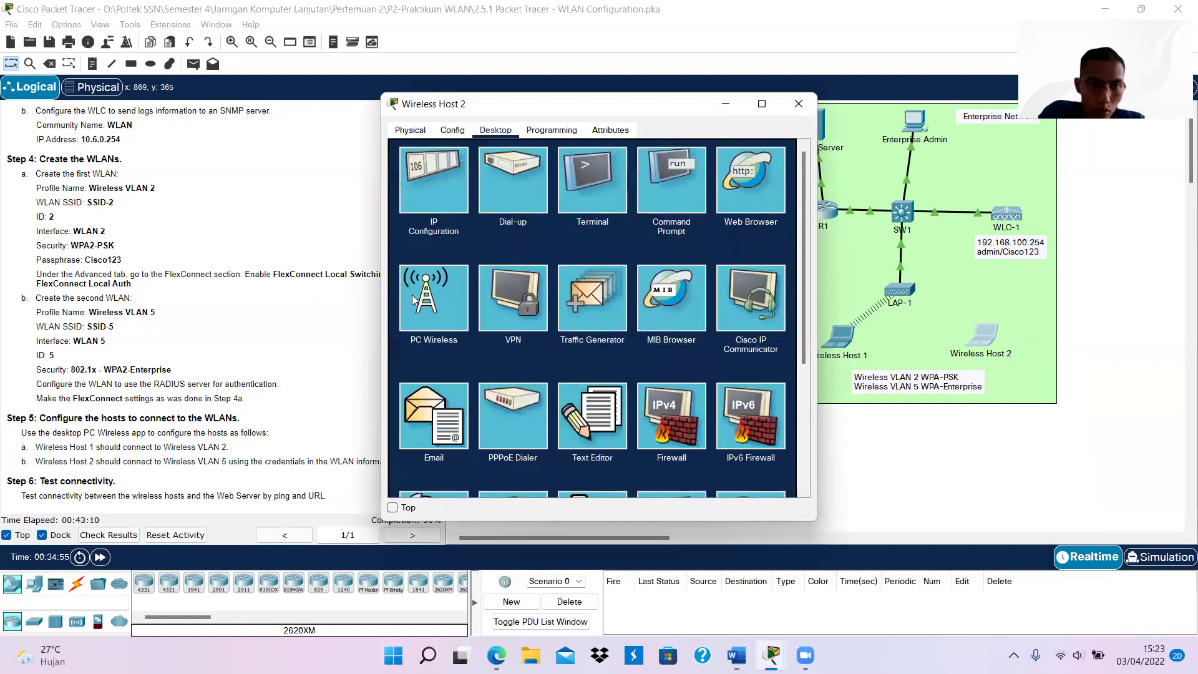
click(413, 293)
click(517, 258)
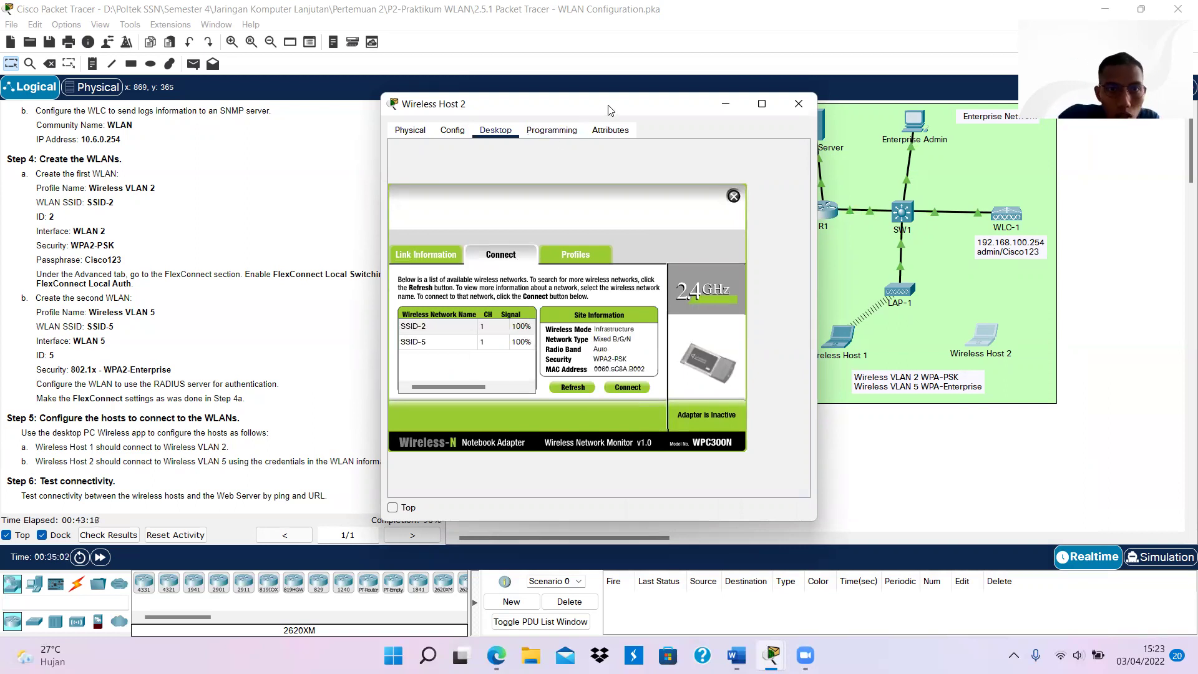
drag(612, 109, 662, 94)
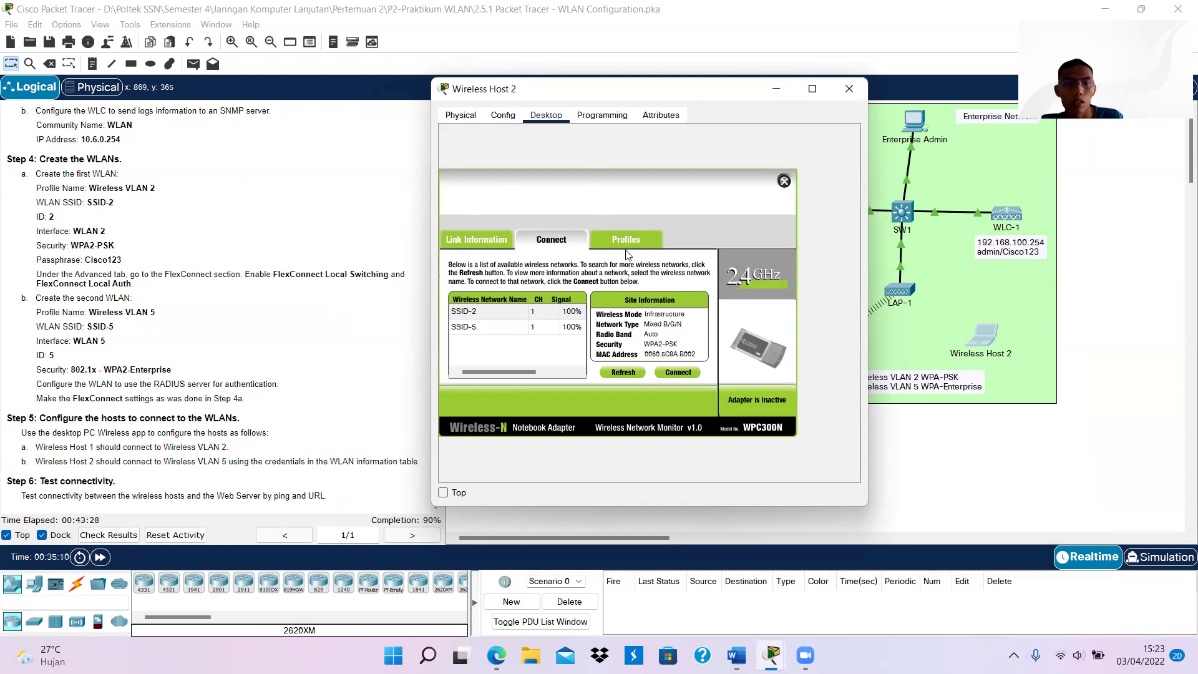
click(634, 245)
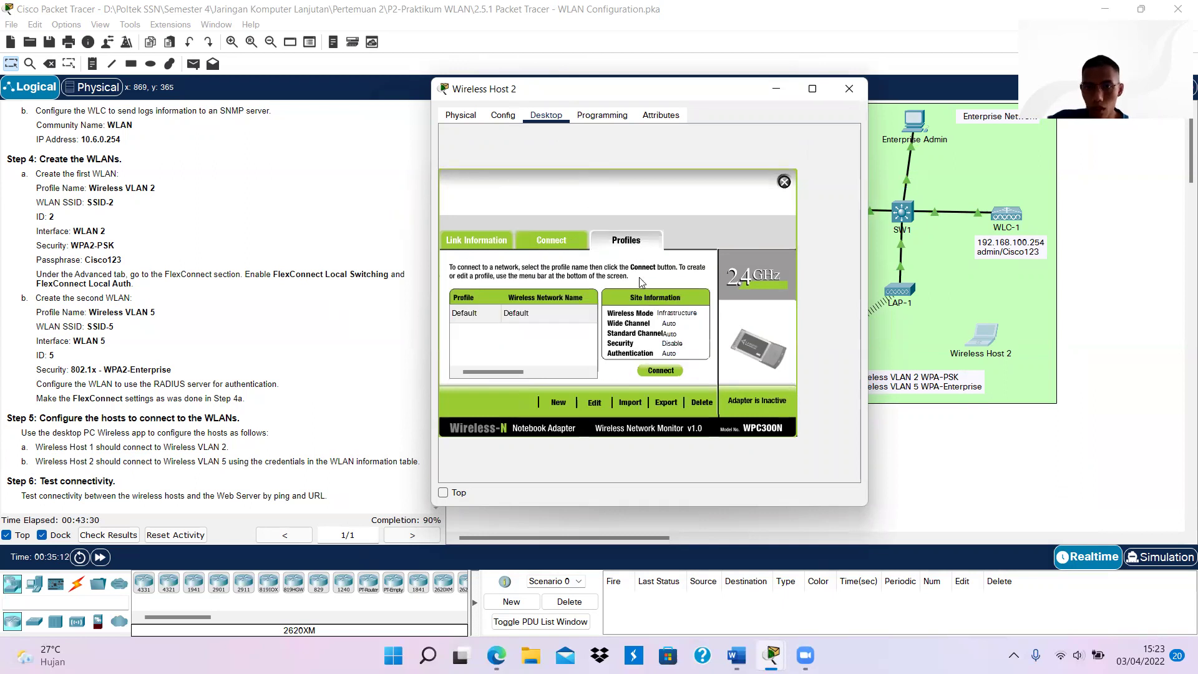
Start a new SSID-5 profile with Advanced Setup, keeping defaults, and choose WPA2-Enterprise security.
click(596, 401)
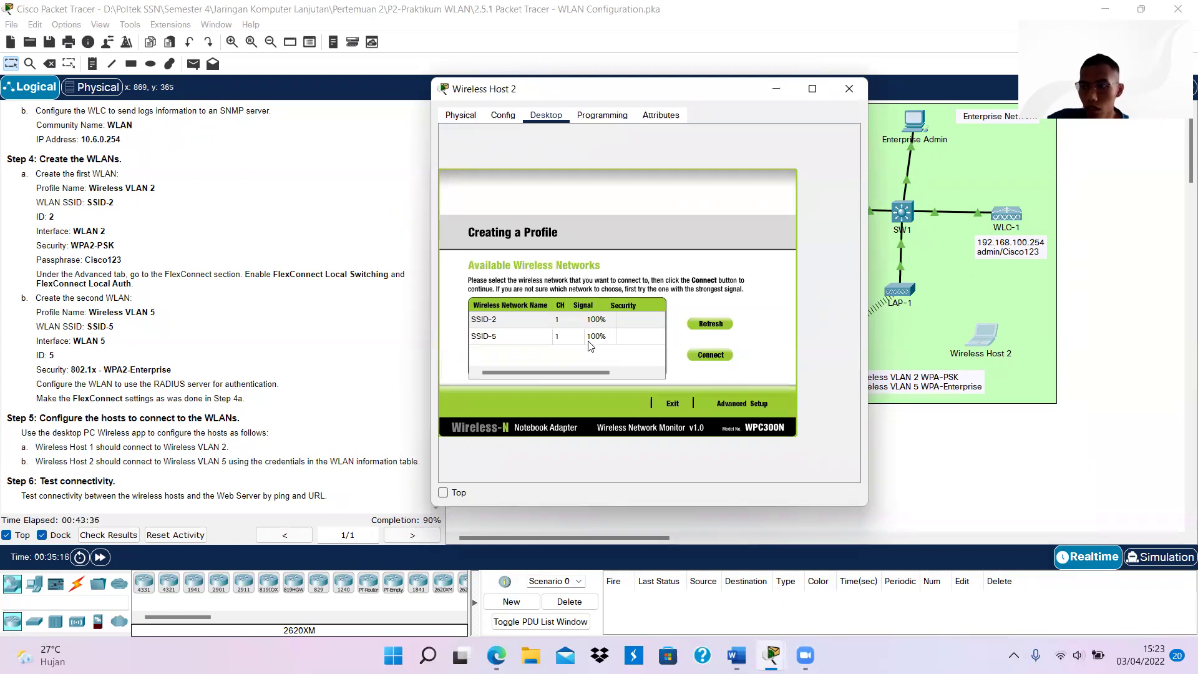
click(523, 340)
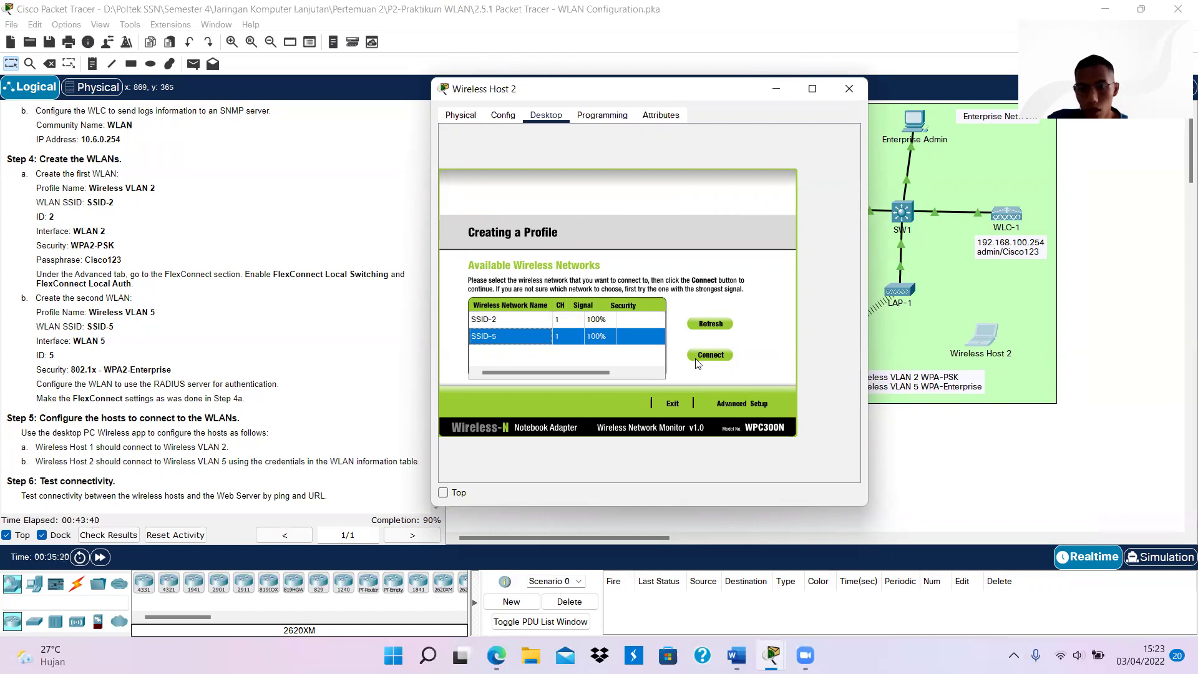
click(736, 405)
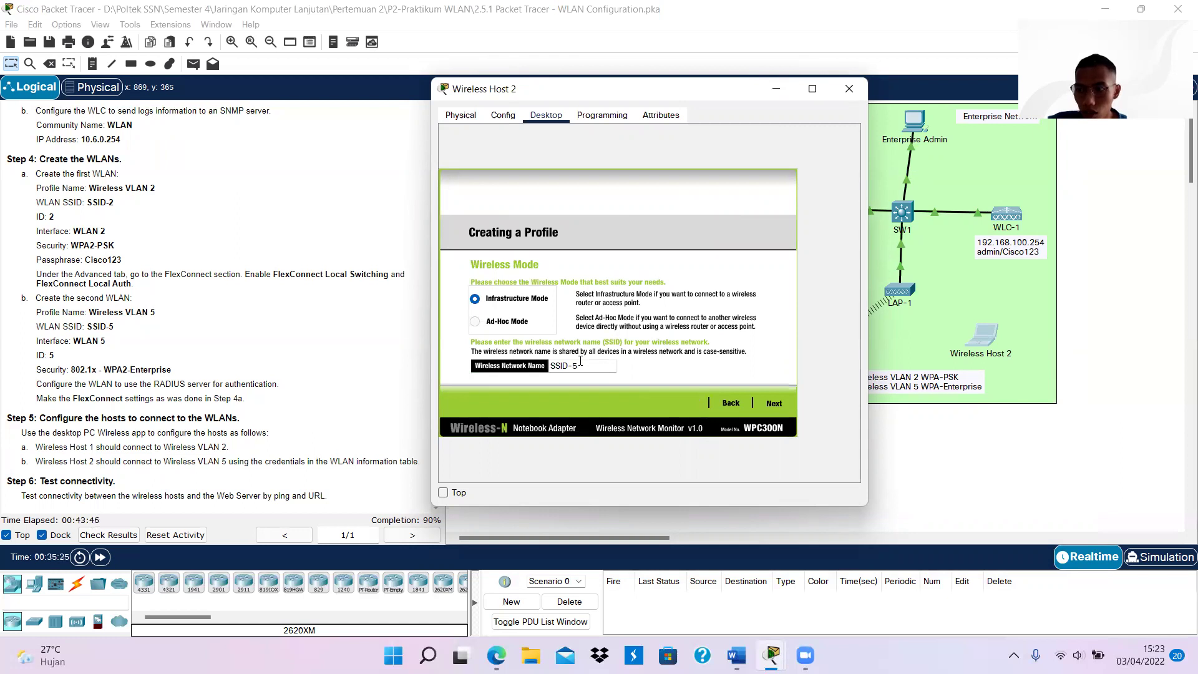
click(776, 404)
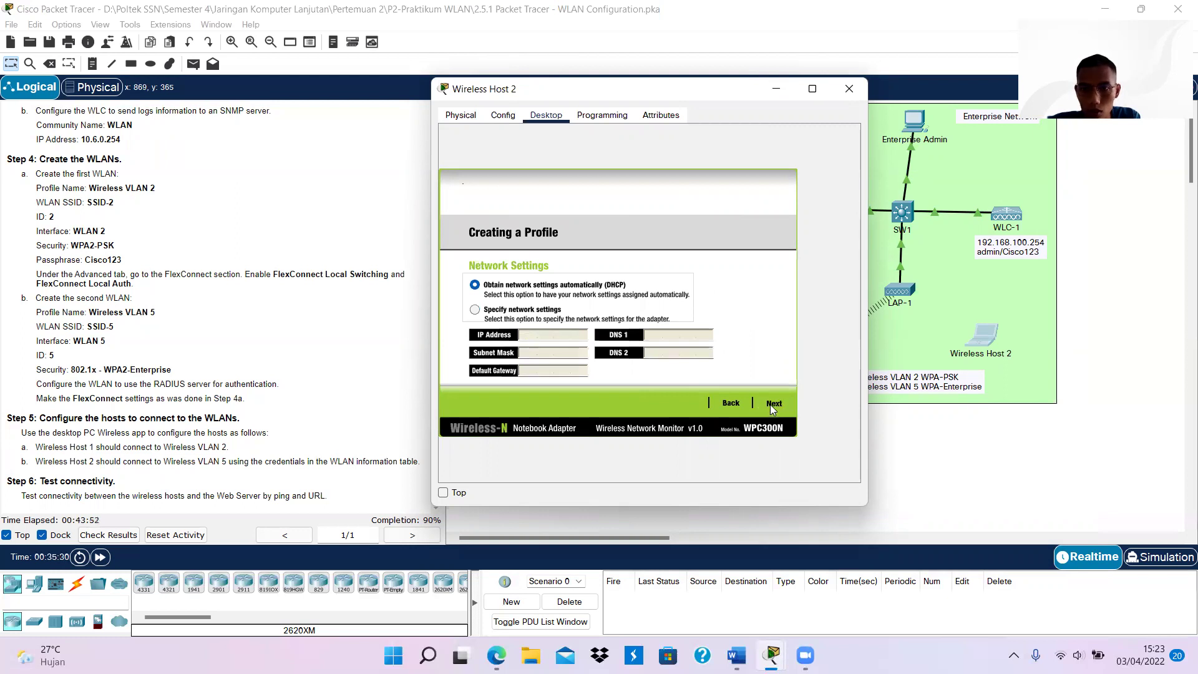
click(774, 403)
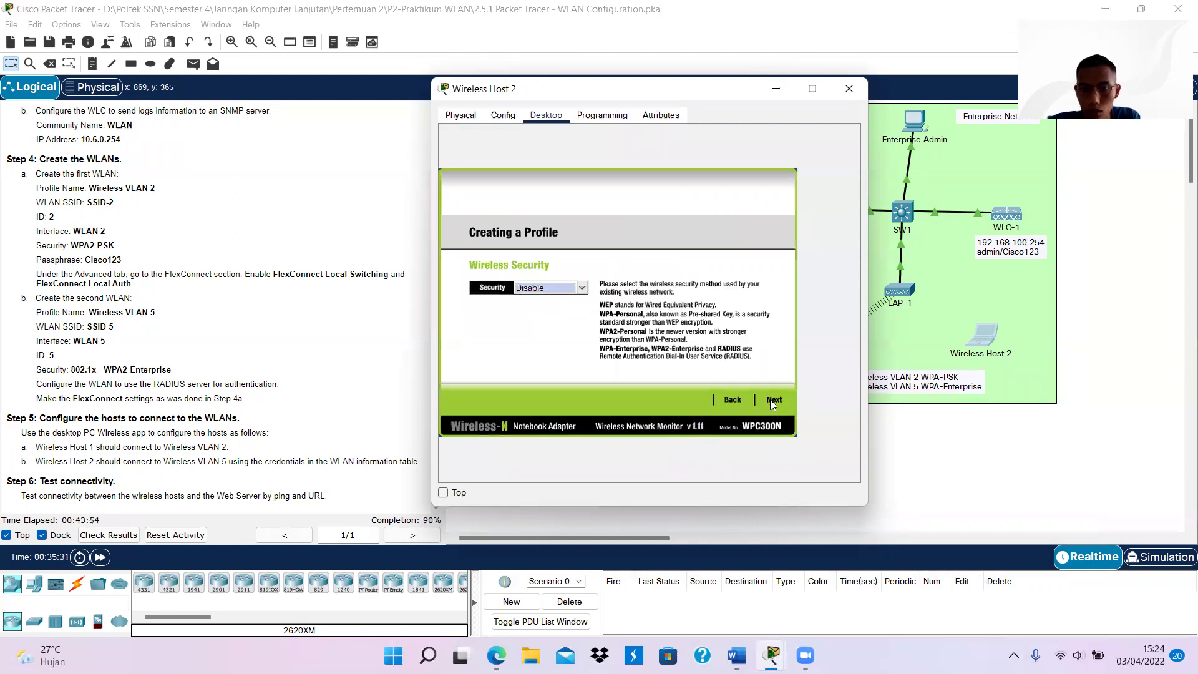
click(560, 289)
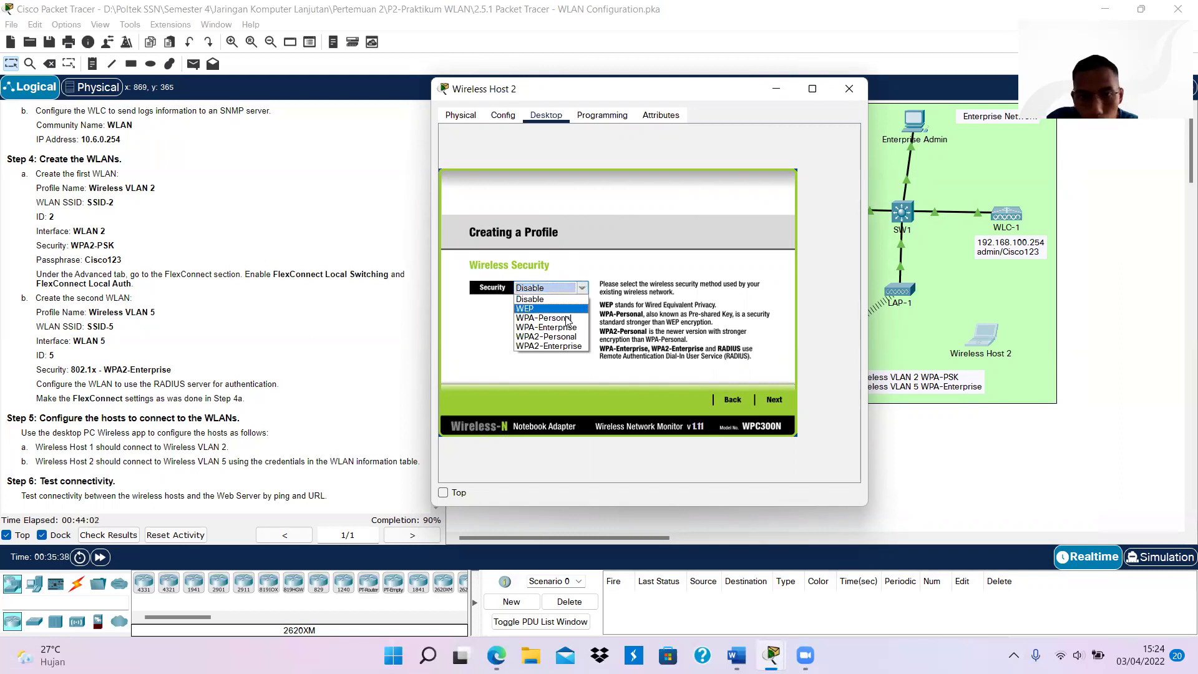
click(569, 345)
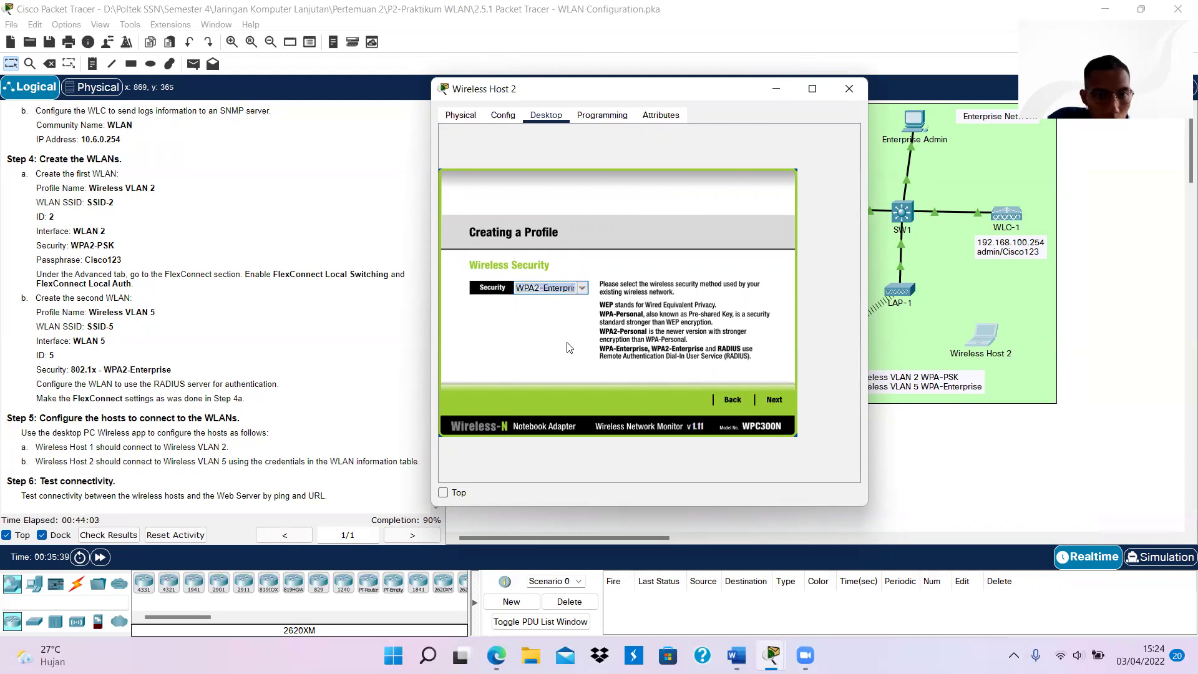
click(778, 395)
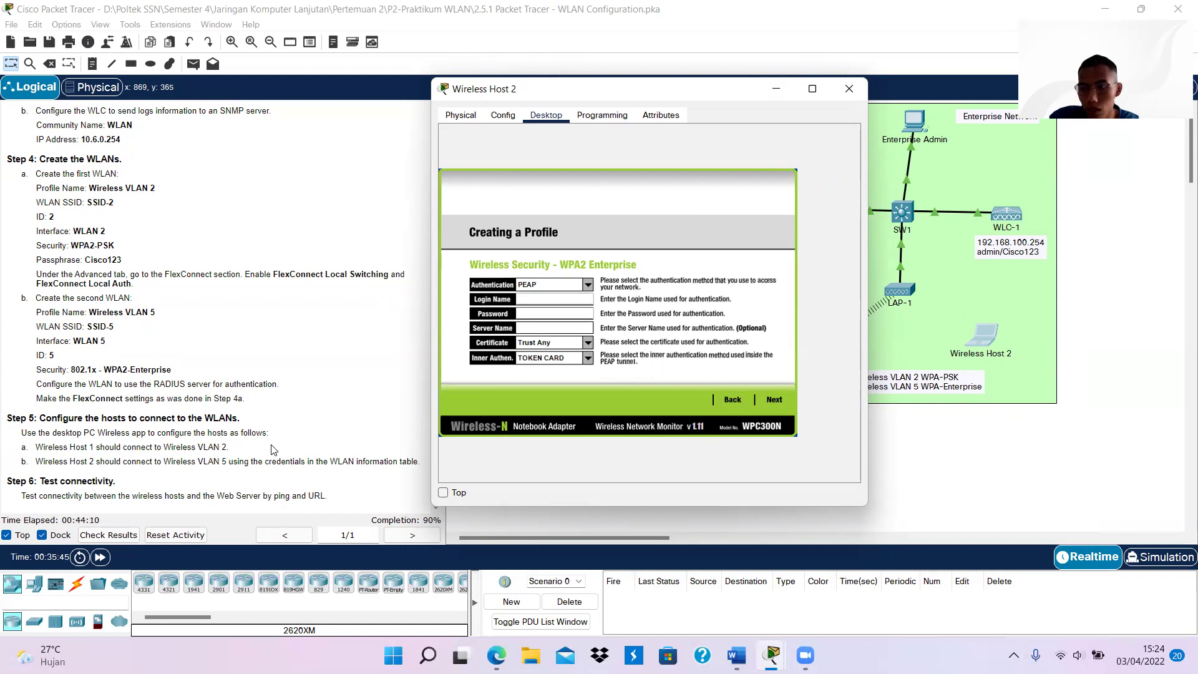
Enter login userWLAN5 and its password, then save the SSID-5 profile.
scroll(292, 295, up, 9)
scroll(292, 295, up, 12)
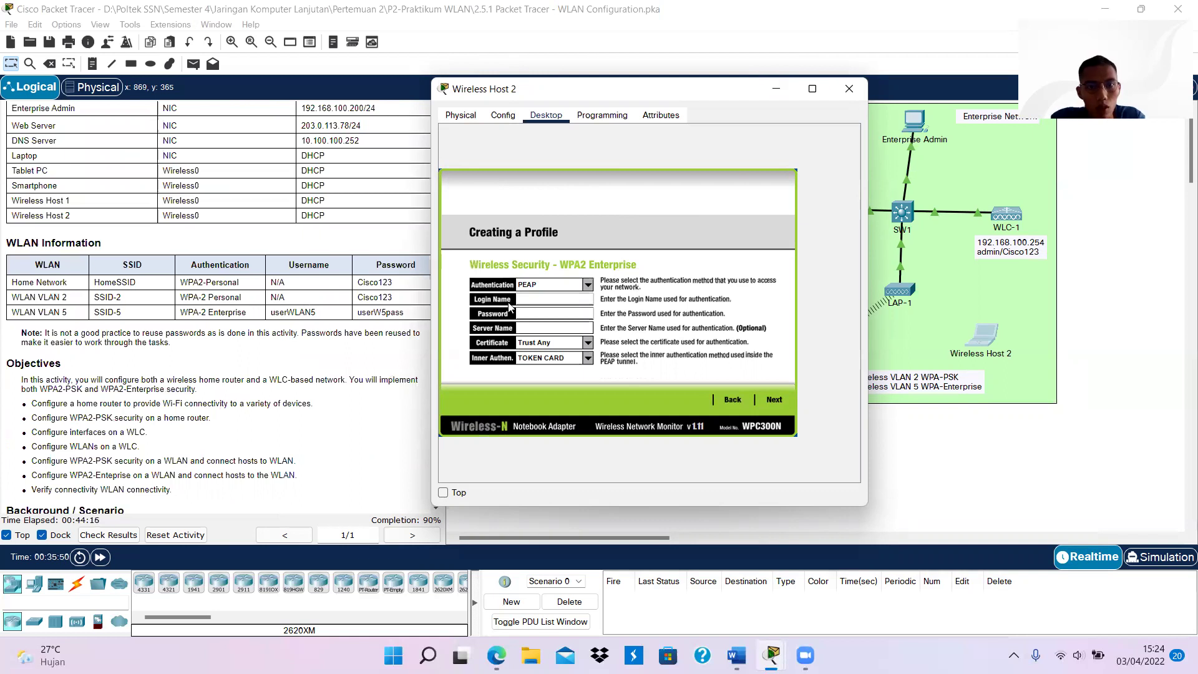
text(user)
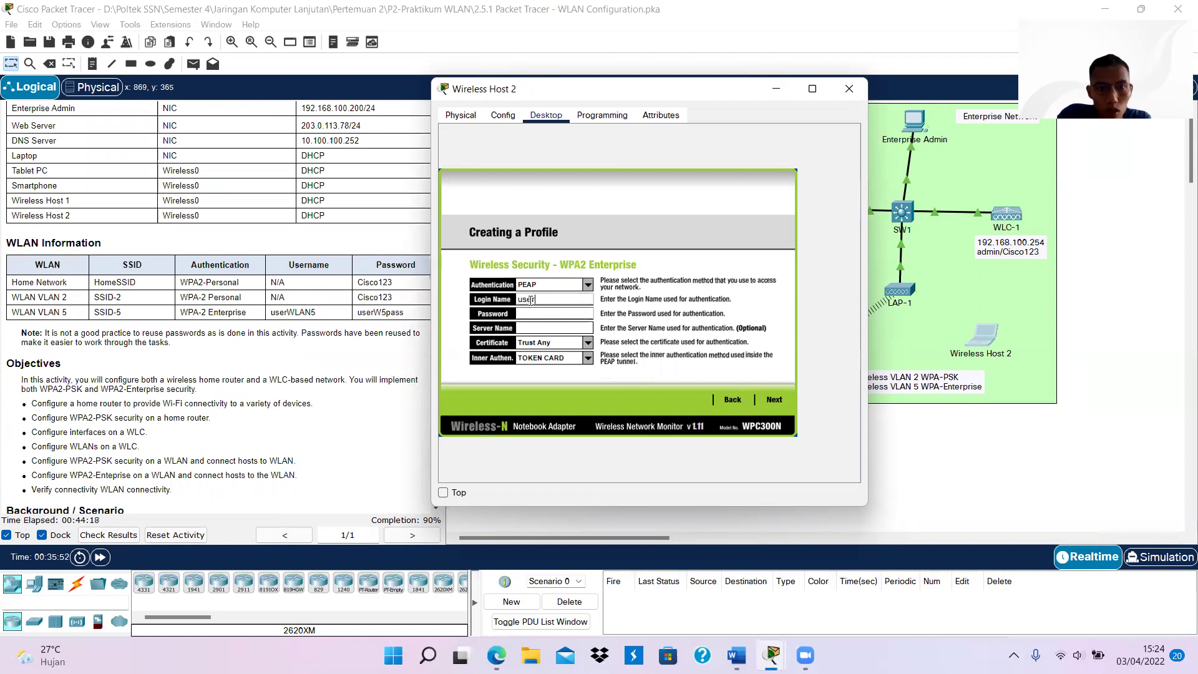
text(WLAN5)
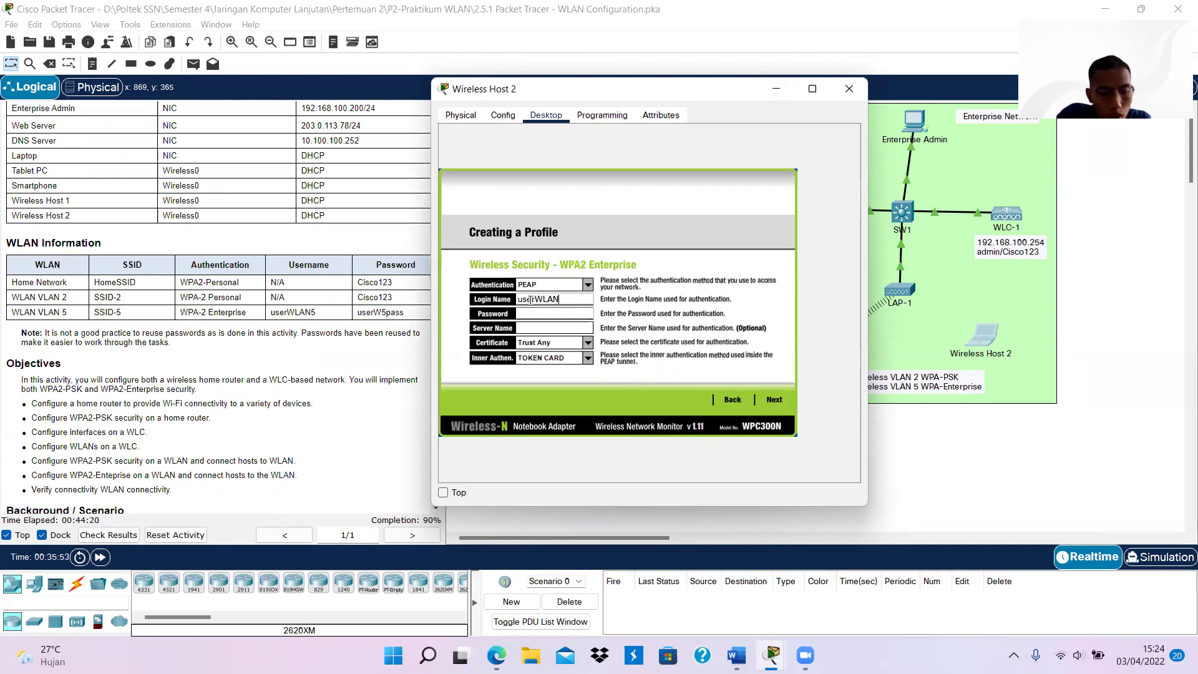
click(532, 313)
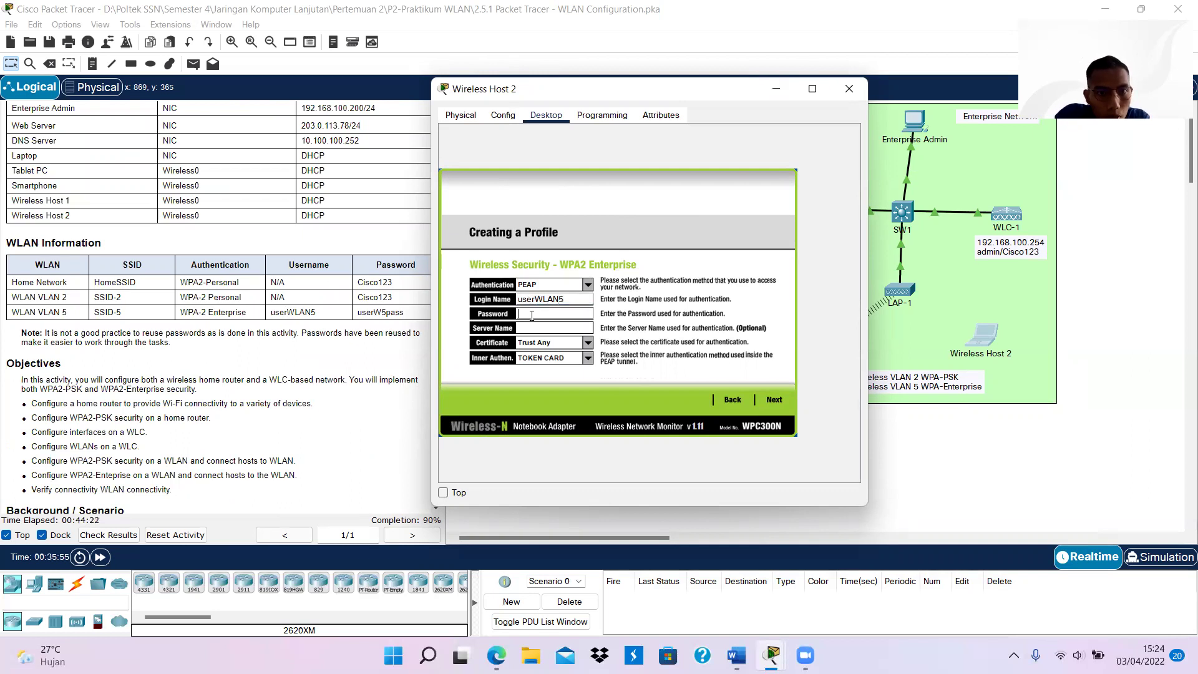
text(user)
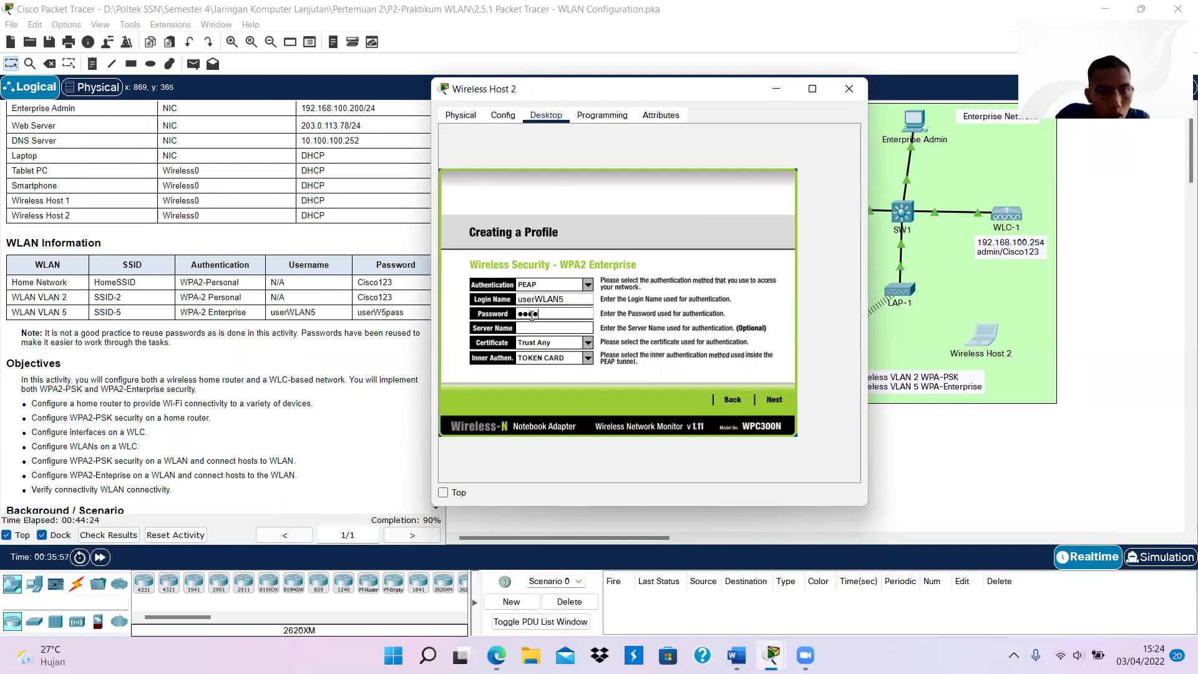
text(W5pas)
click(773, 399)
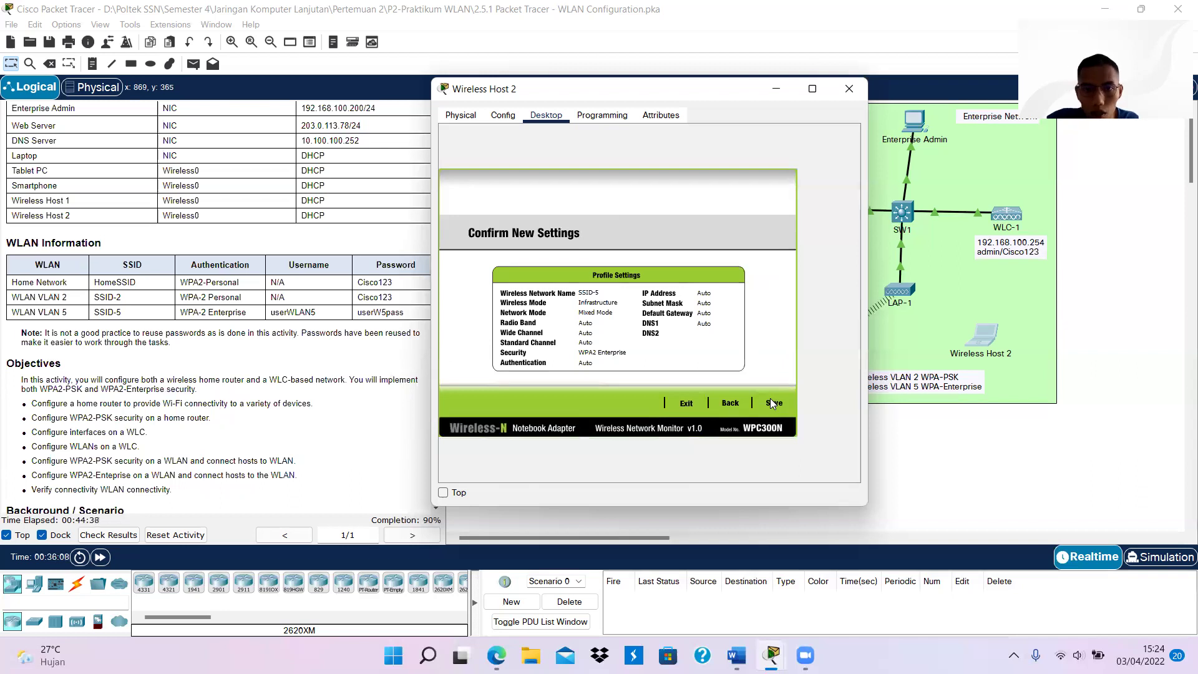
click(773, 403)
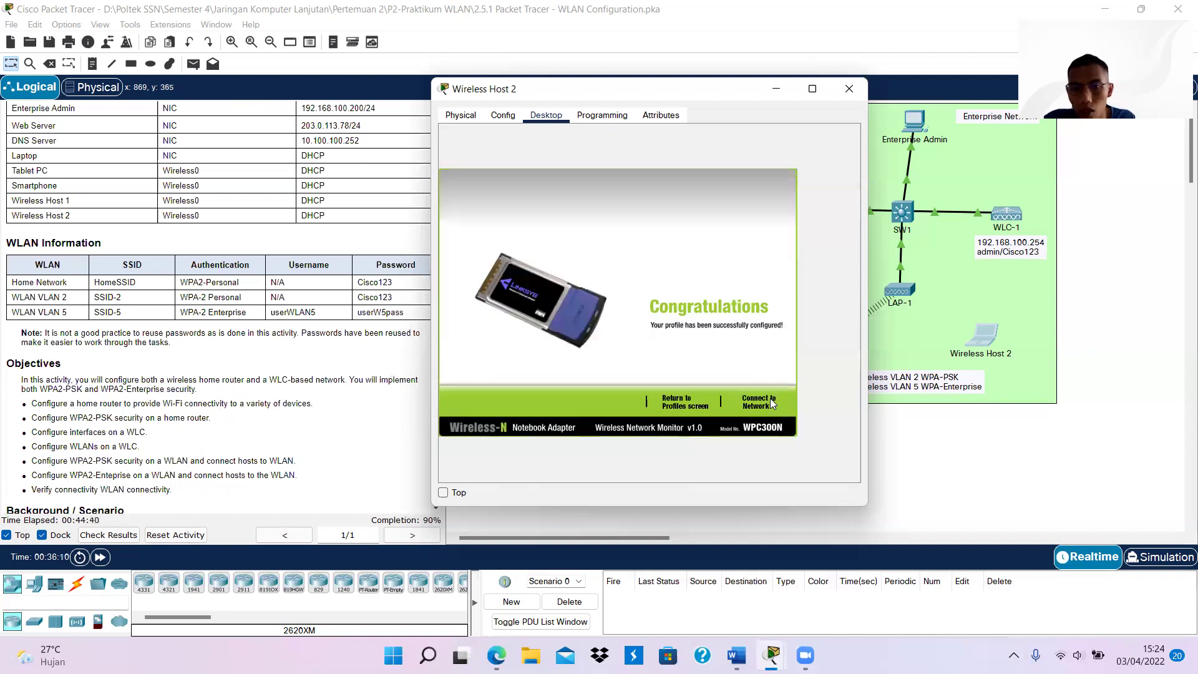
Finish the profile wizard, review the Connect, Profiles and Link Information tabs, and try the SSID-5 profile.
click(764, 399)
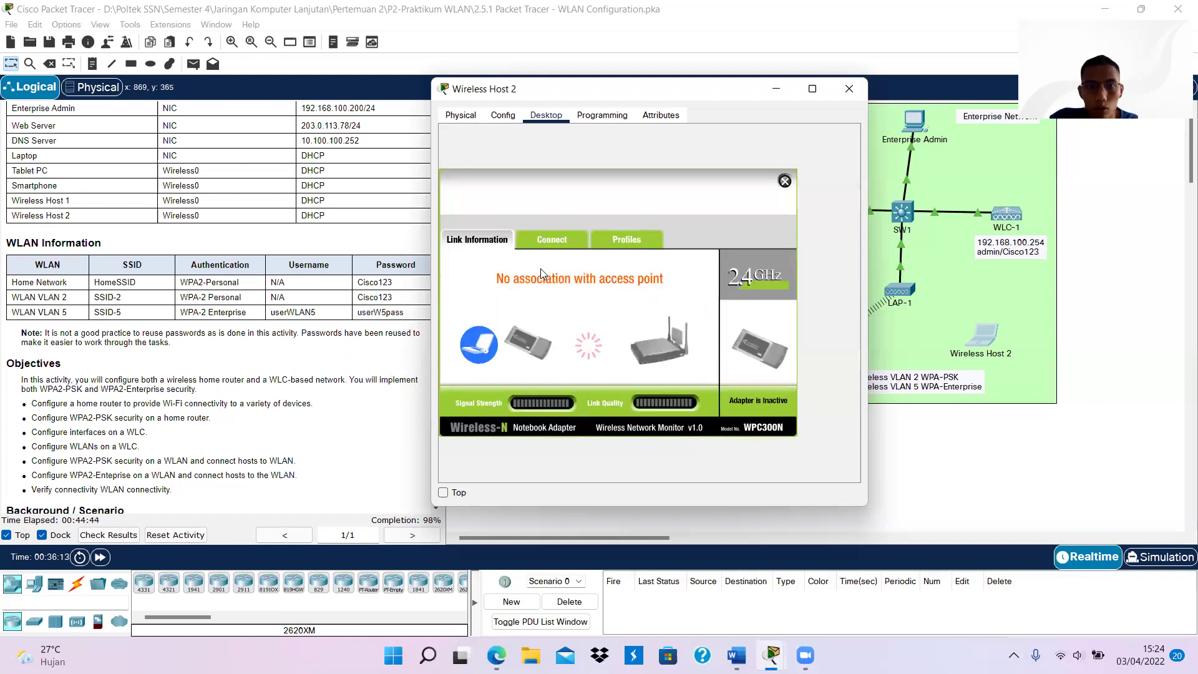
click(560, 239)
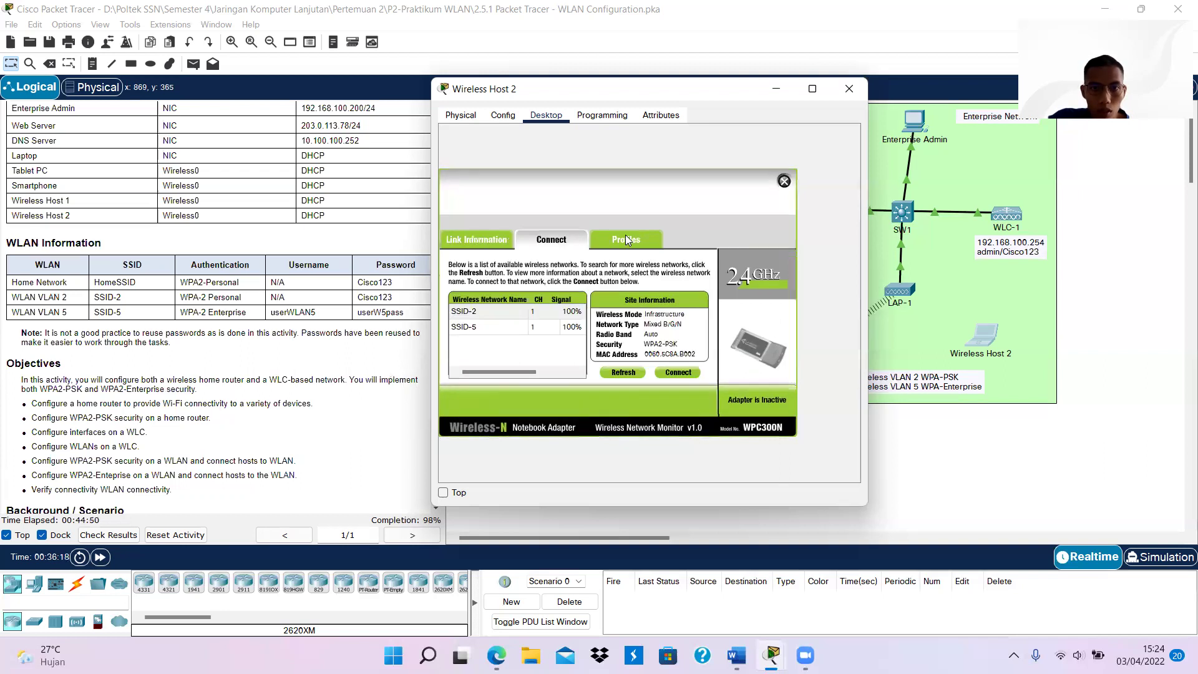
click(625, 238)
click(545, 238)
click(482, 238)
click(626, 240)
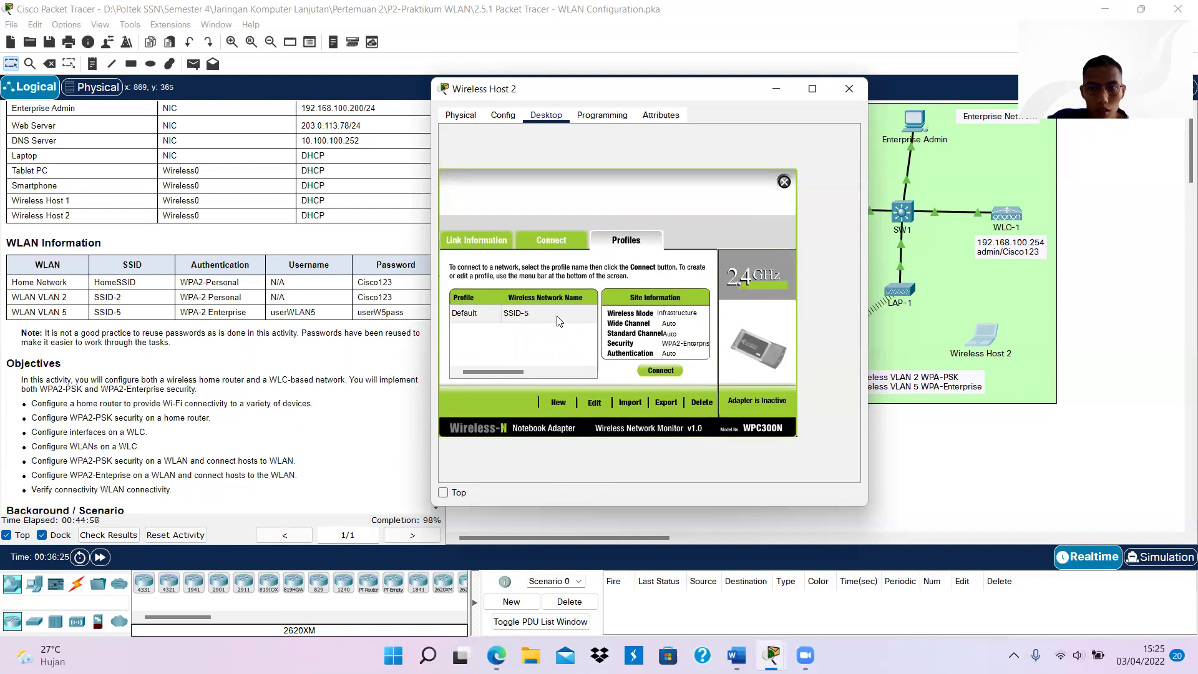
click(560, 317)
click(665, 371)
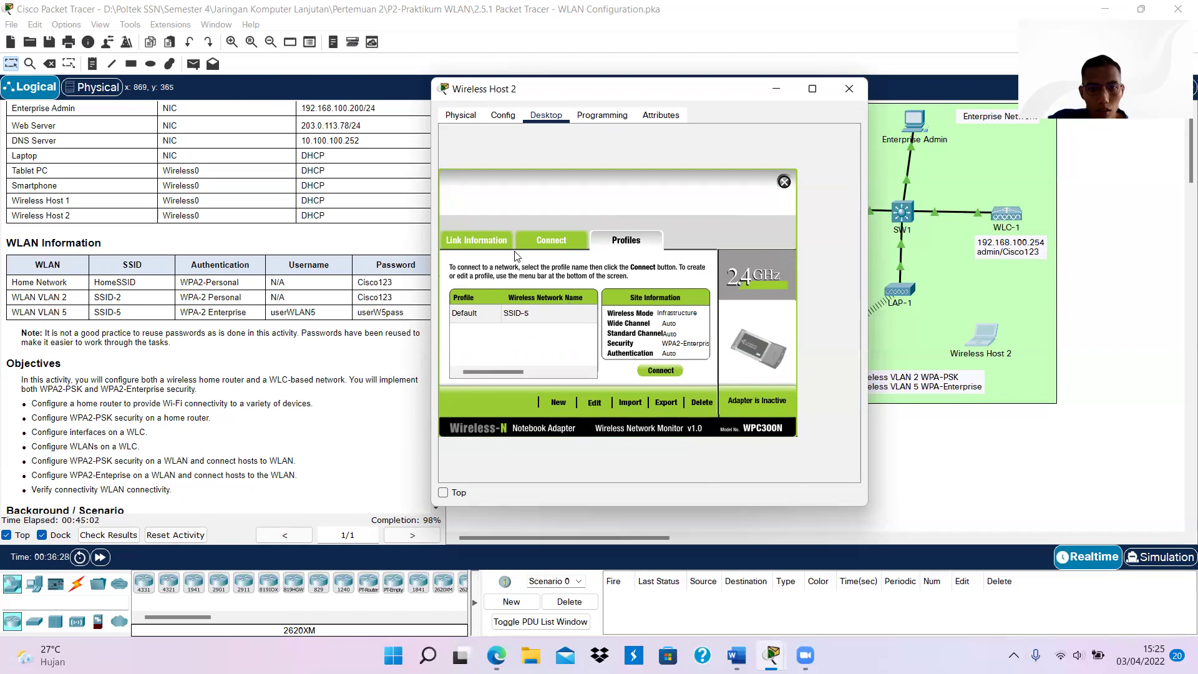
Retry connecting to SSID-5, dismiss the profile notice, recheck the link, and close Wireless Host 2.
click(475, 238)
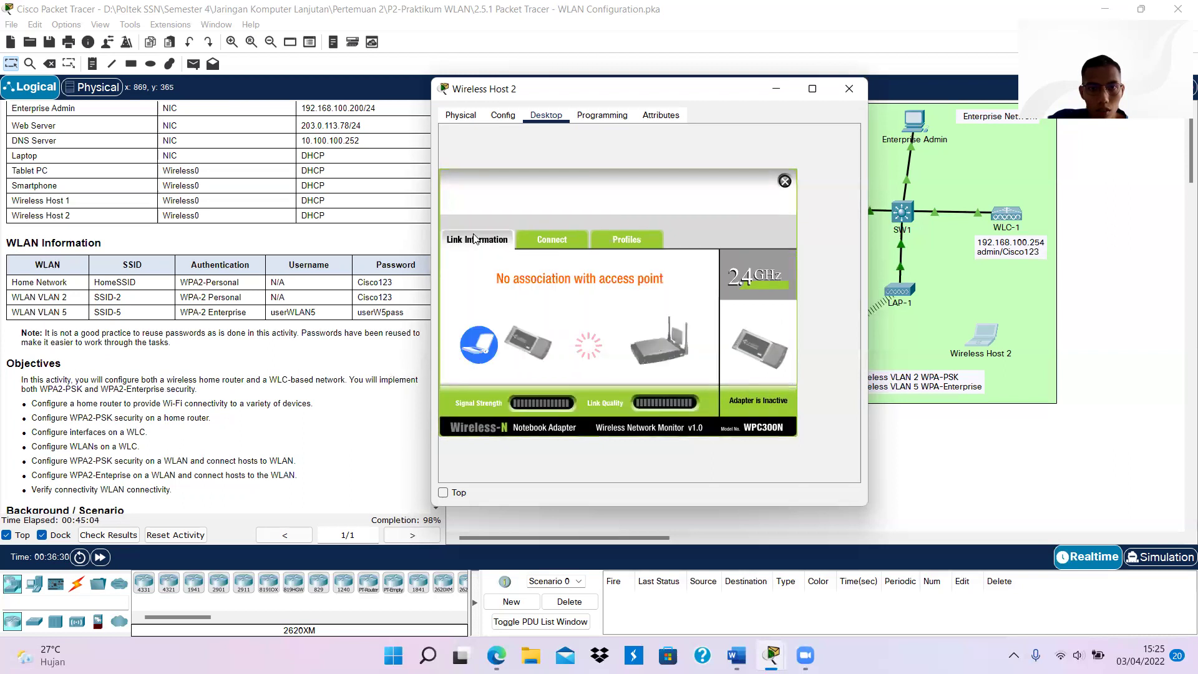
click(552, 244)
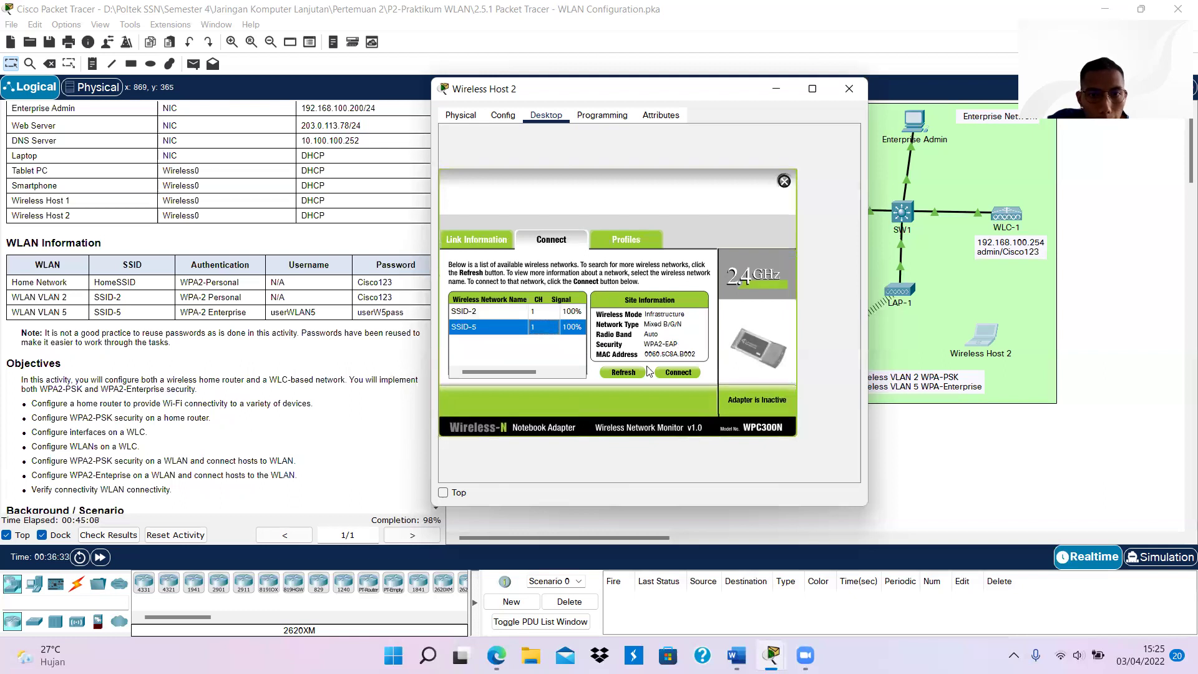
click(679, 372)
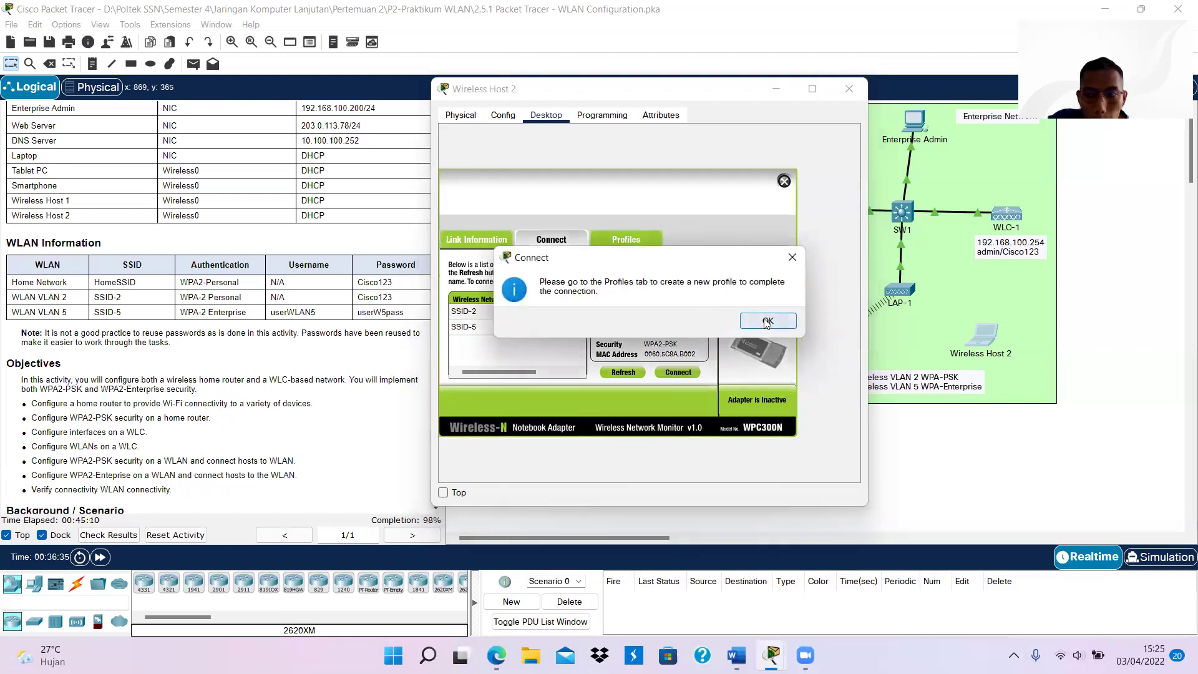
click(768, 321)
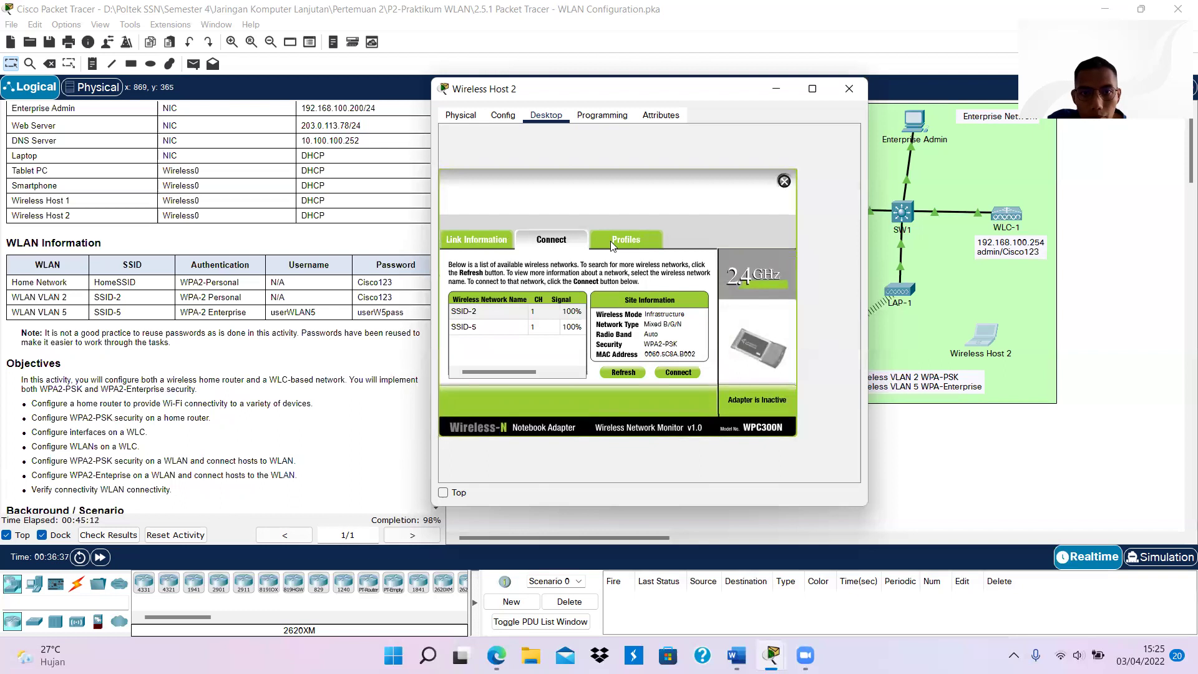
click(613, 242)
click(478, 240)
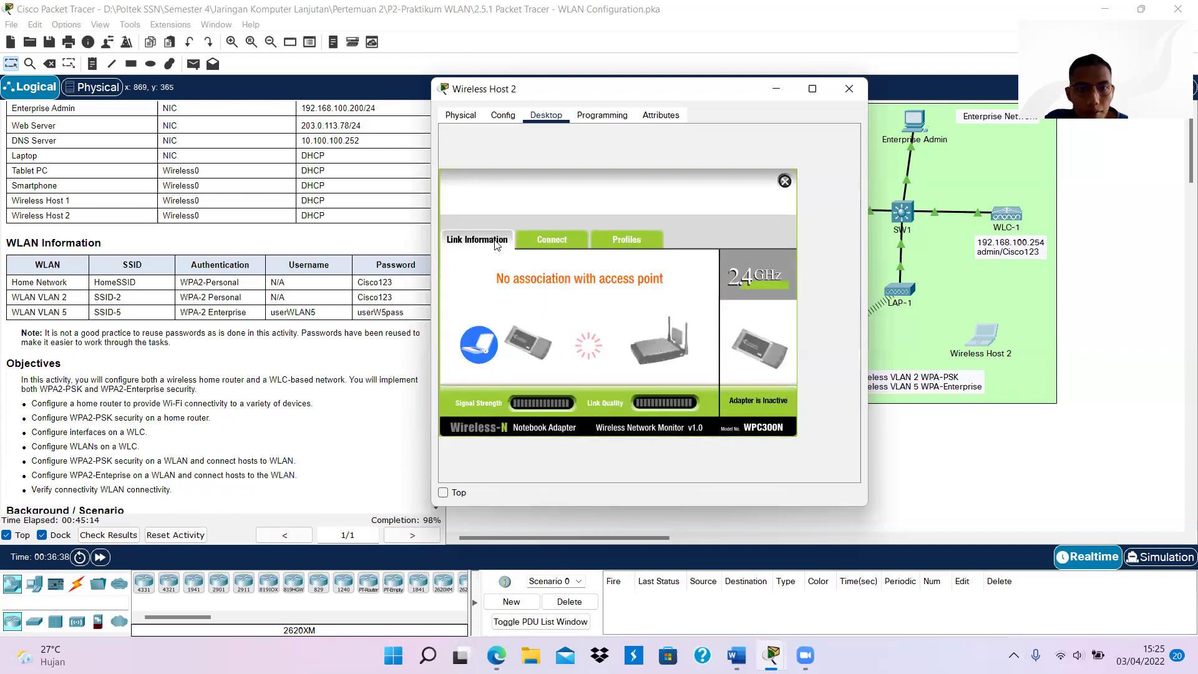
click(850, 89)
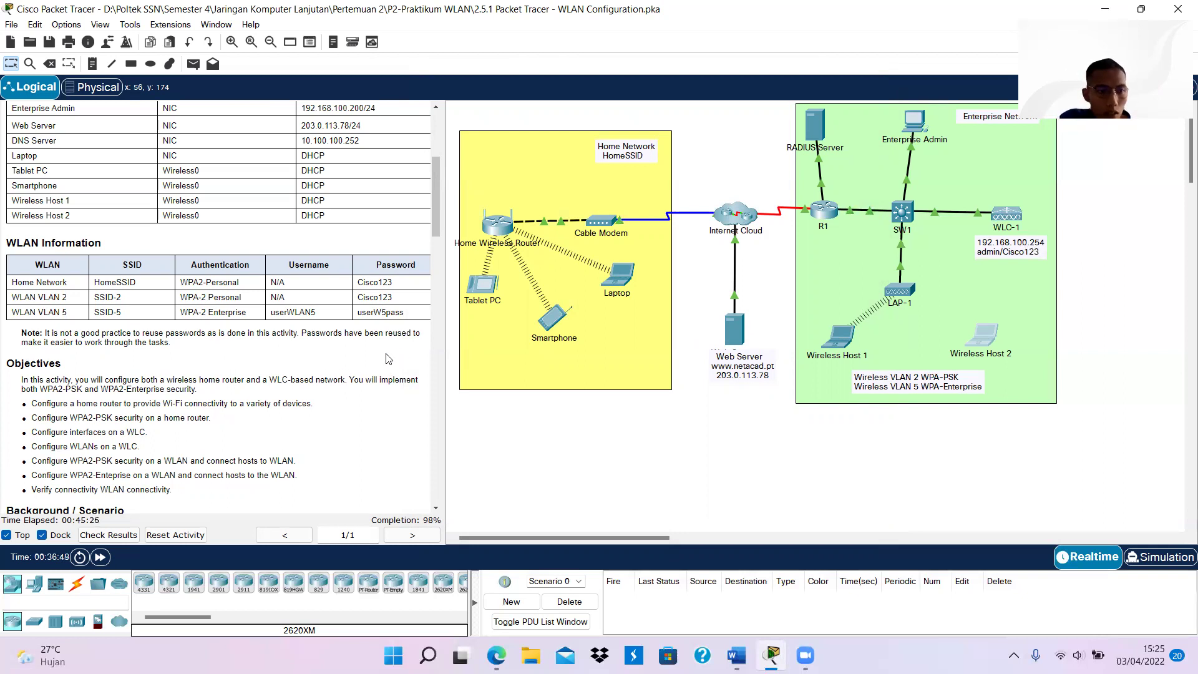
Scroll the instructions to Step 6 and reopen Wireless Host 2's device window.
scroll(230, 390, down, 6)
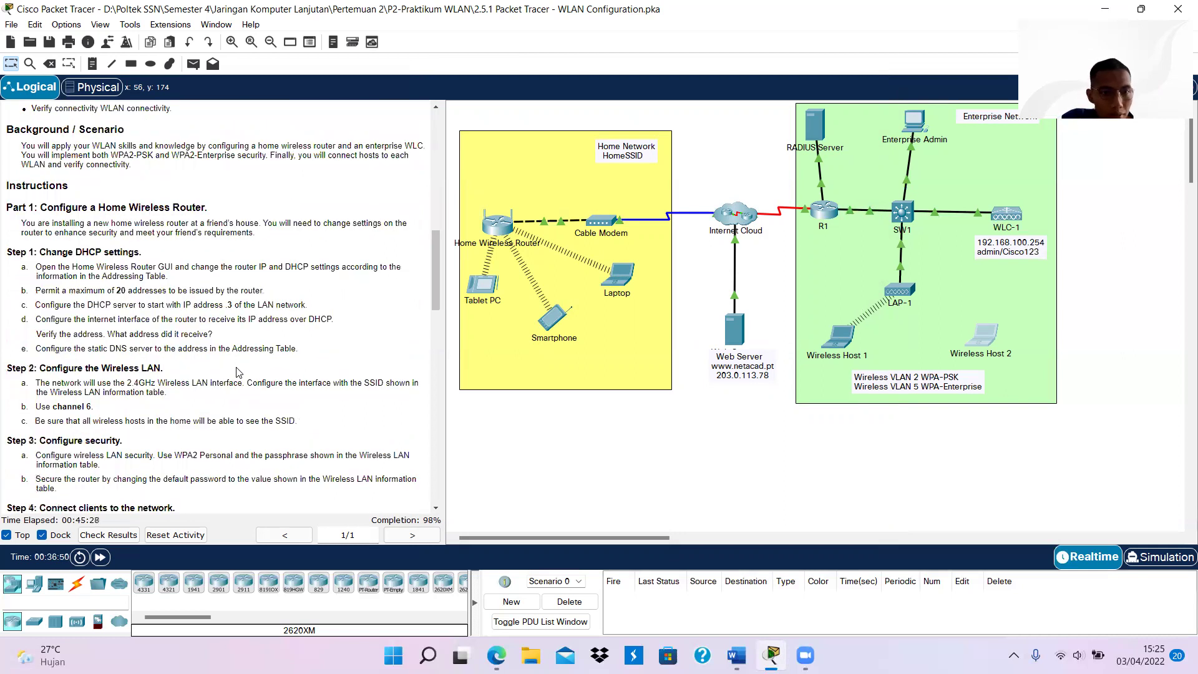
scroll(240, 372, down, 15)
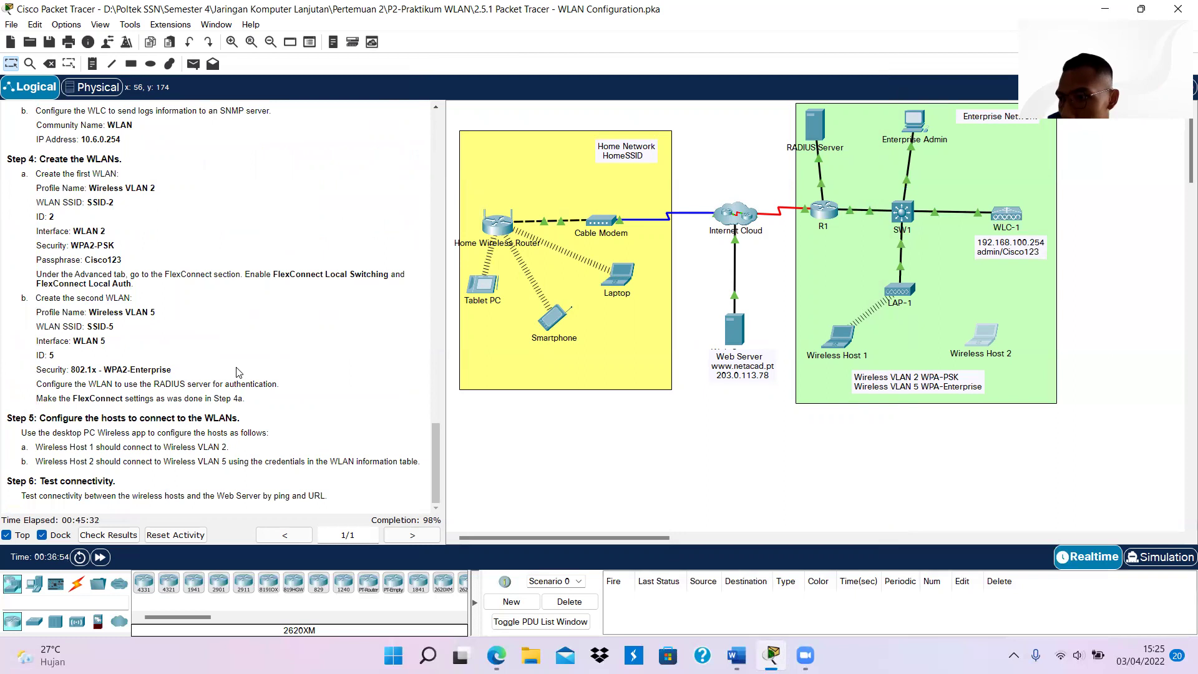
click(981, 338)
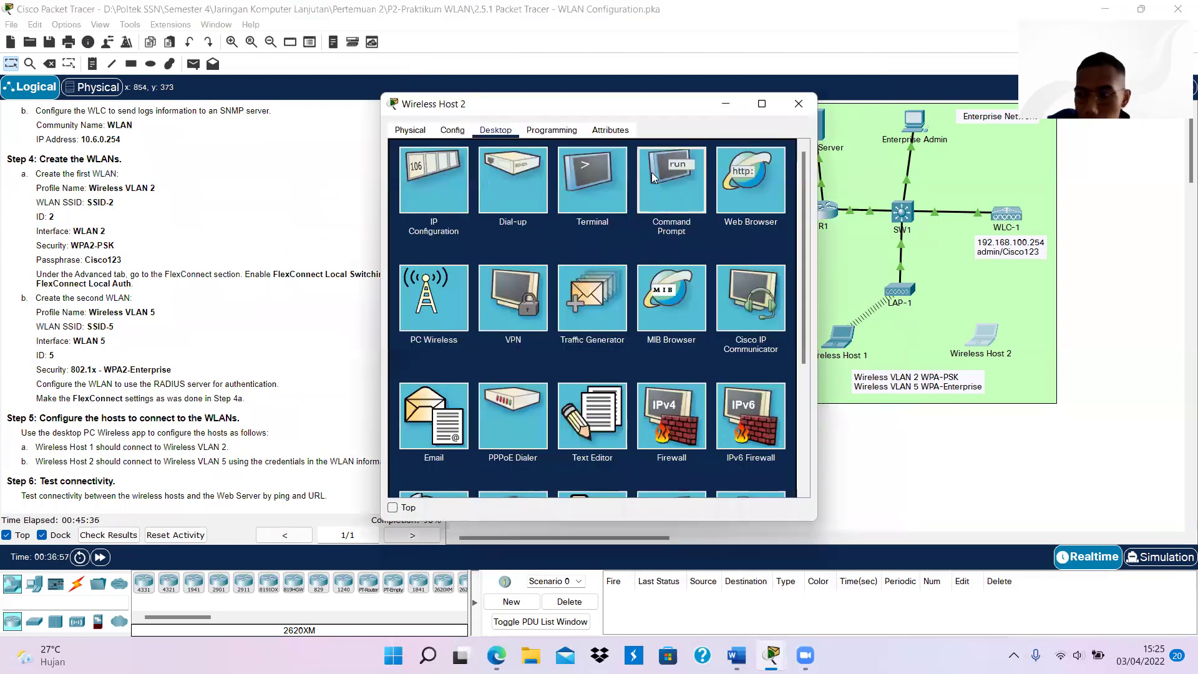
From Wireless Host 2's command prompt, ping the Web Server at 203.0.113.78.
click(651, 173)
text(ping 203.1)
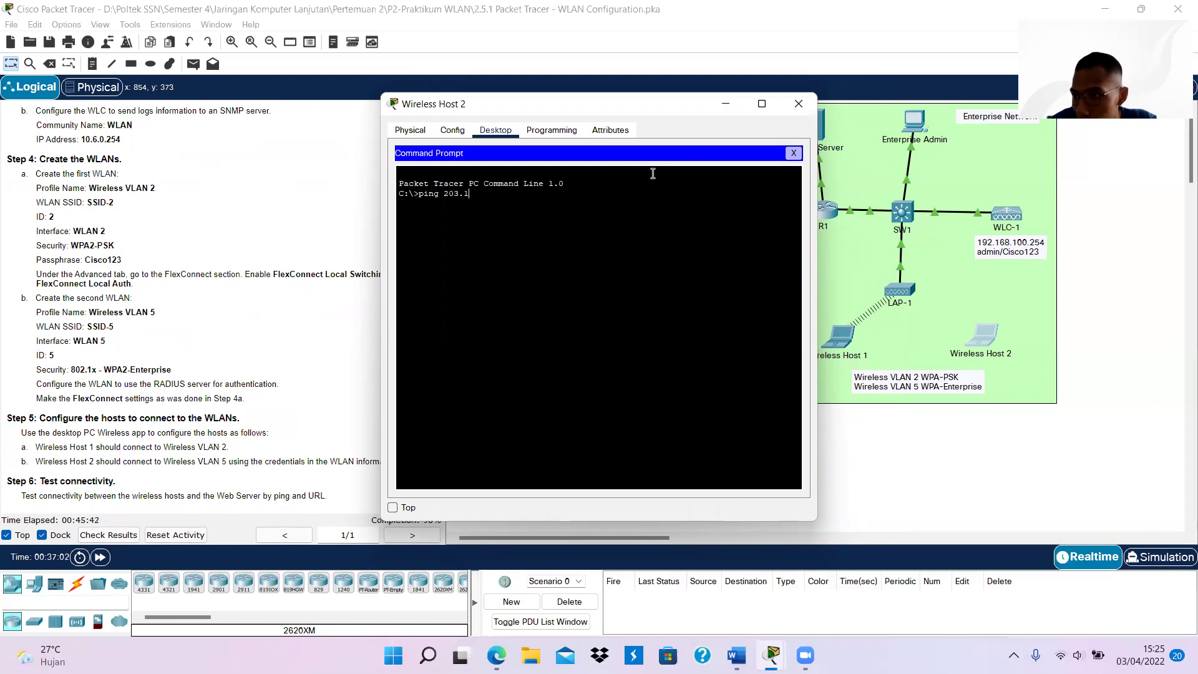
key(BackSpace)
text(0.113.)
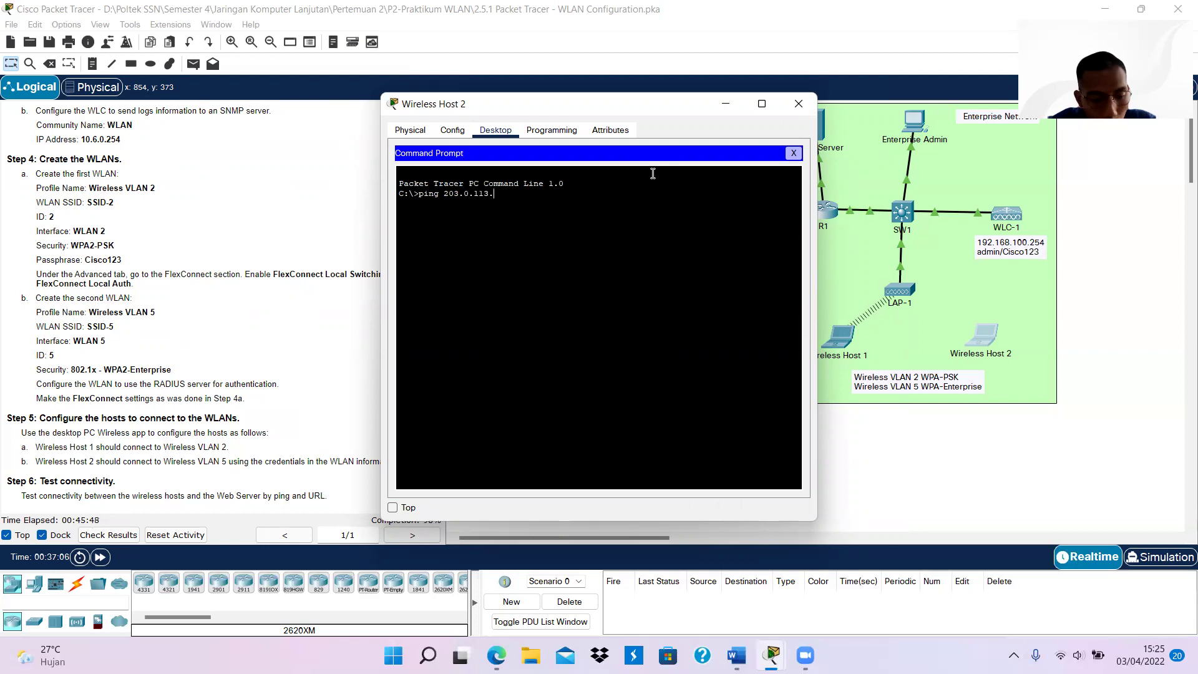
text(78)
key(Return)
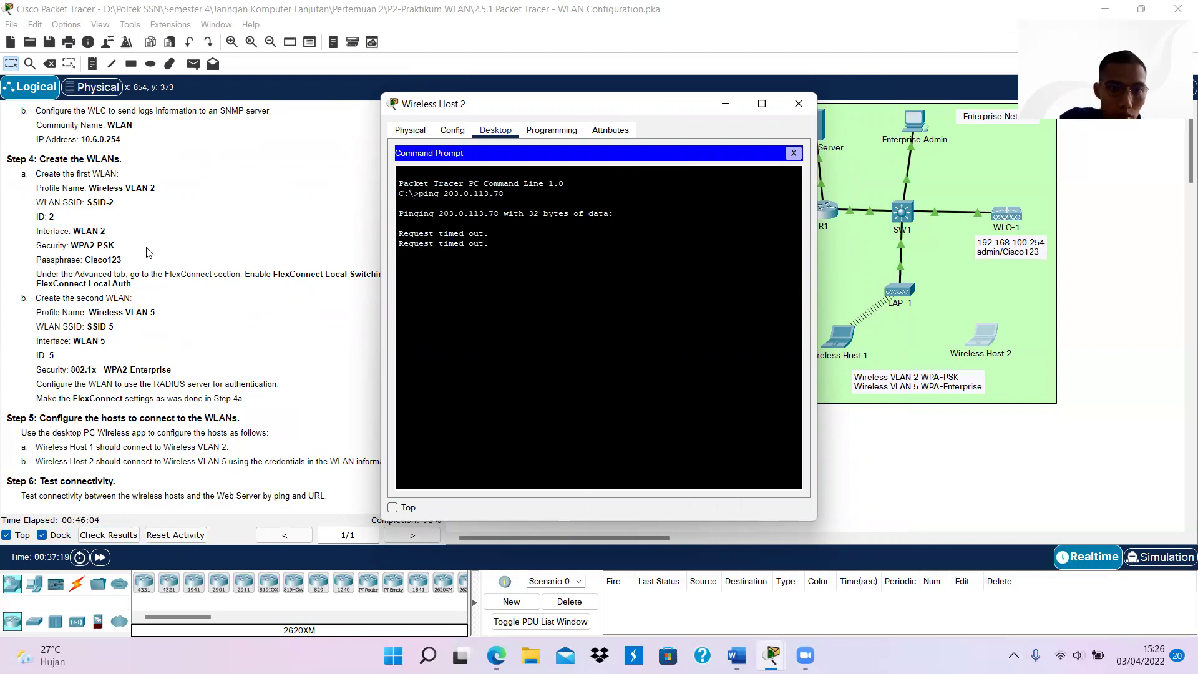
Rerun the ping to 203.0.113.78 until all 4 replies succeed, then close the host window.
scroll(148, 252, up, 10)
scroll(148, 252, up, 15)
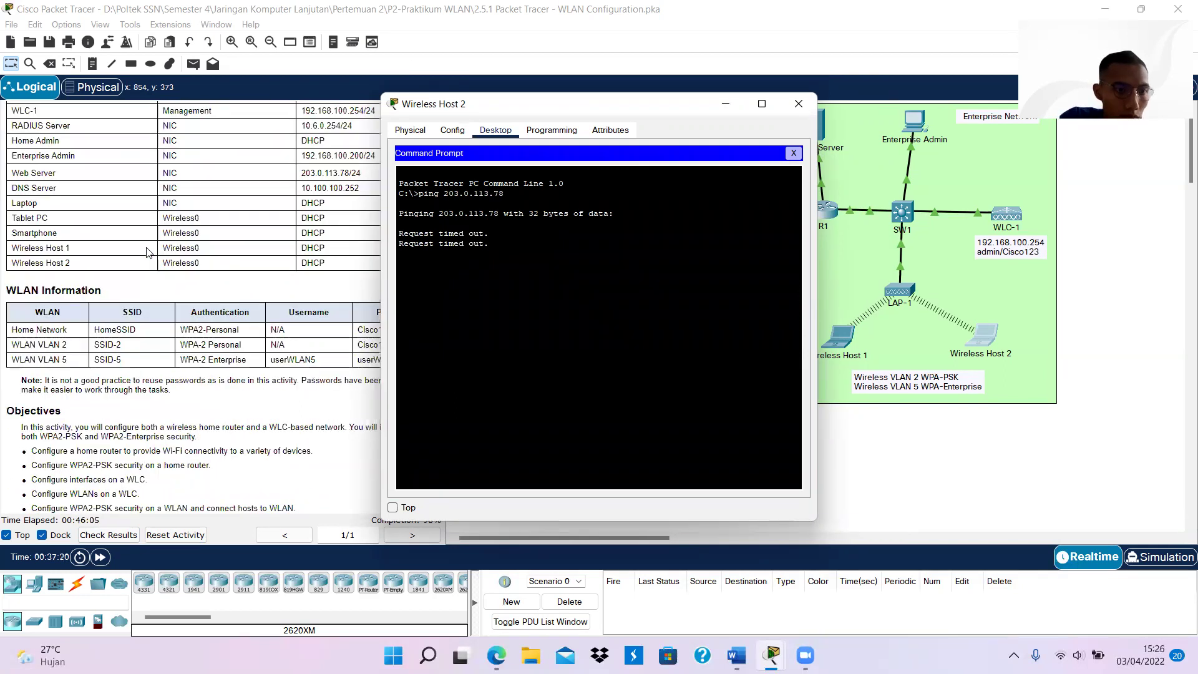
scroll(148, 252, down, 3)
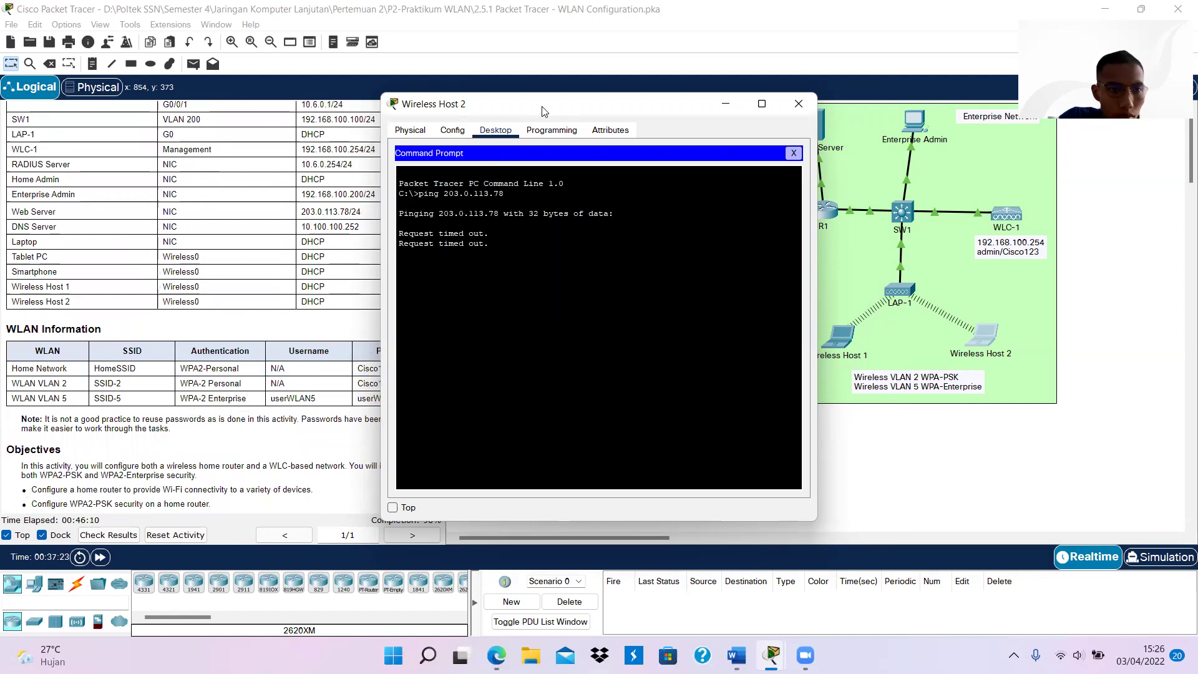
drag(569, 112, 656, 116)
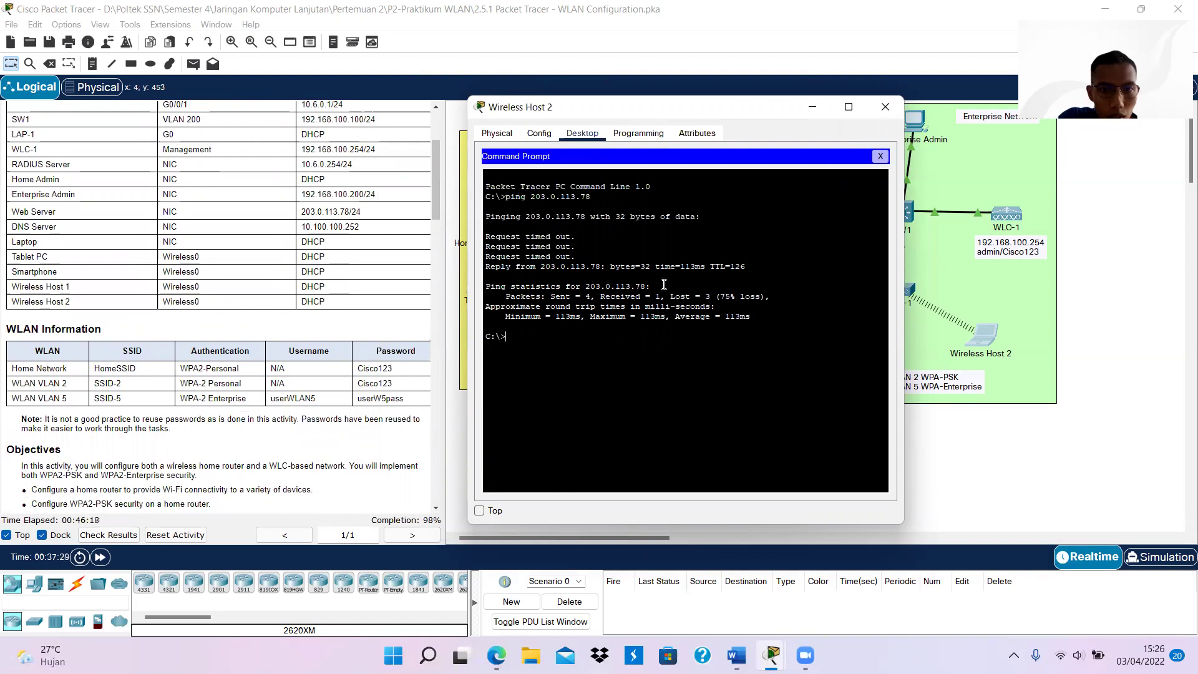
key(Up)
key(Return)
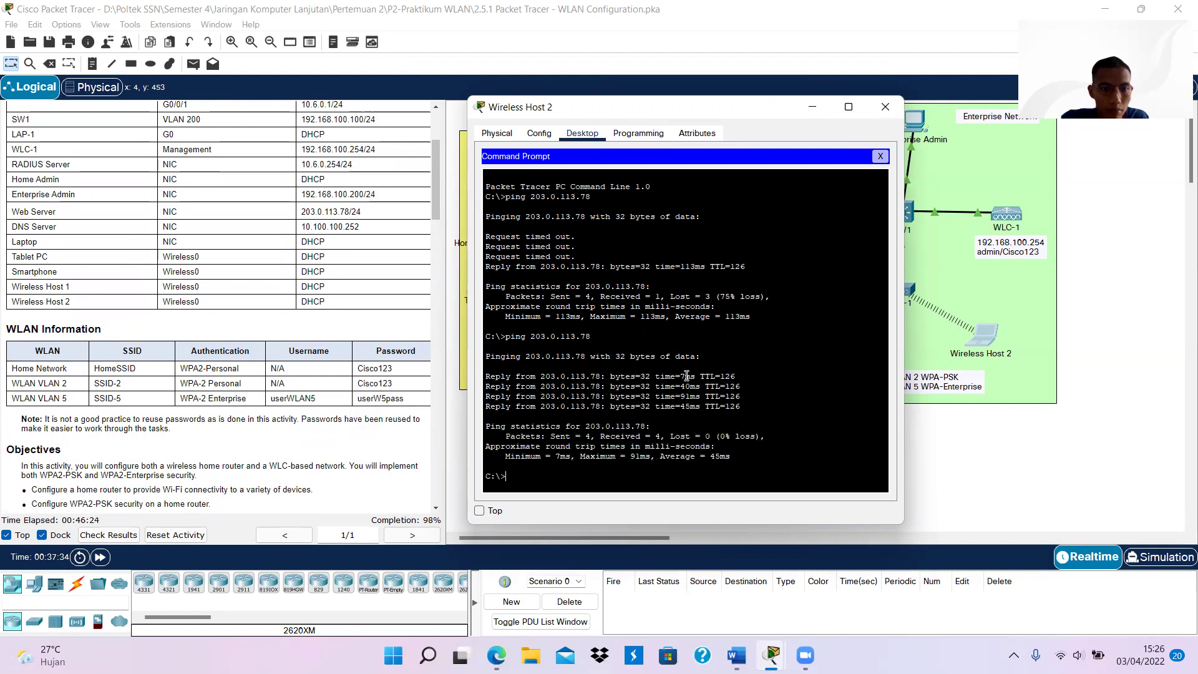
click(877, 100)
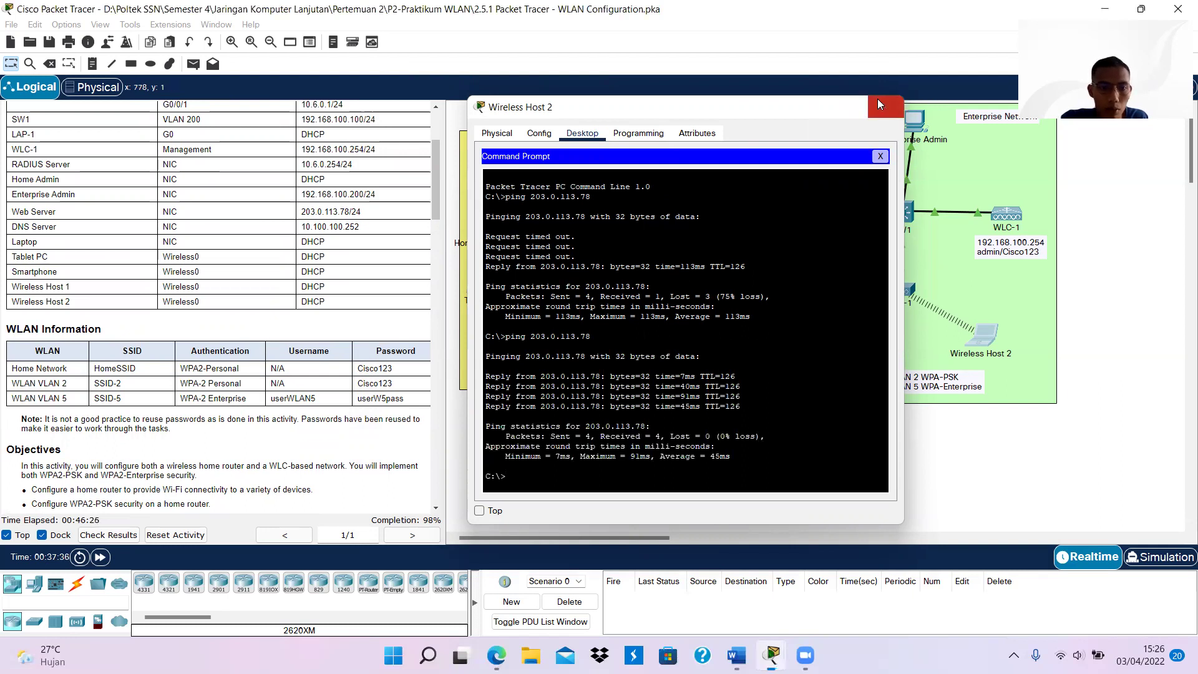
click(110, 535)
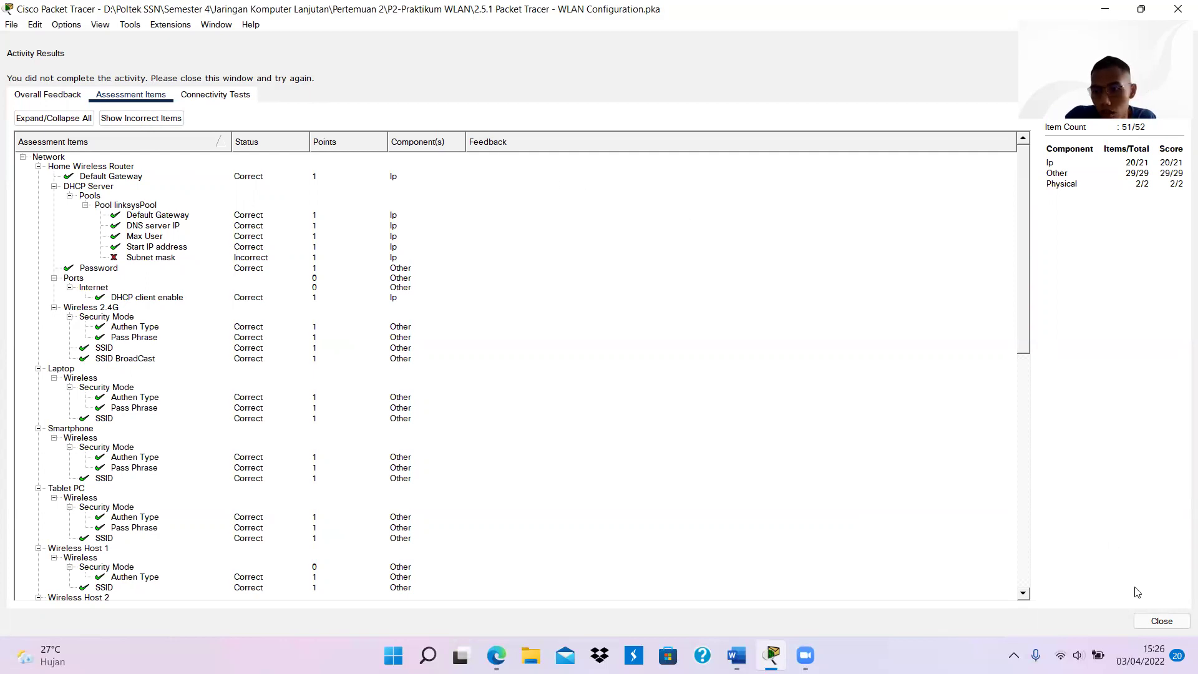
click(1154, 622)
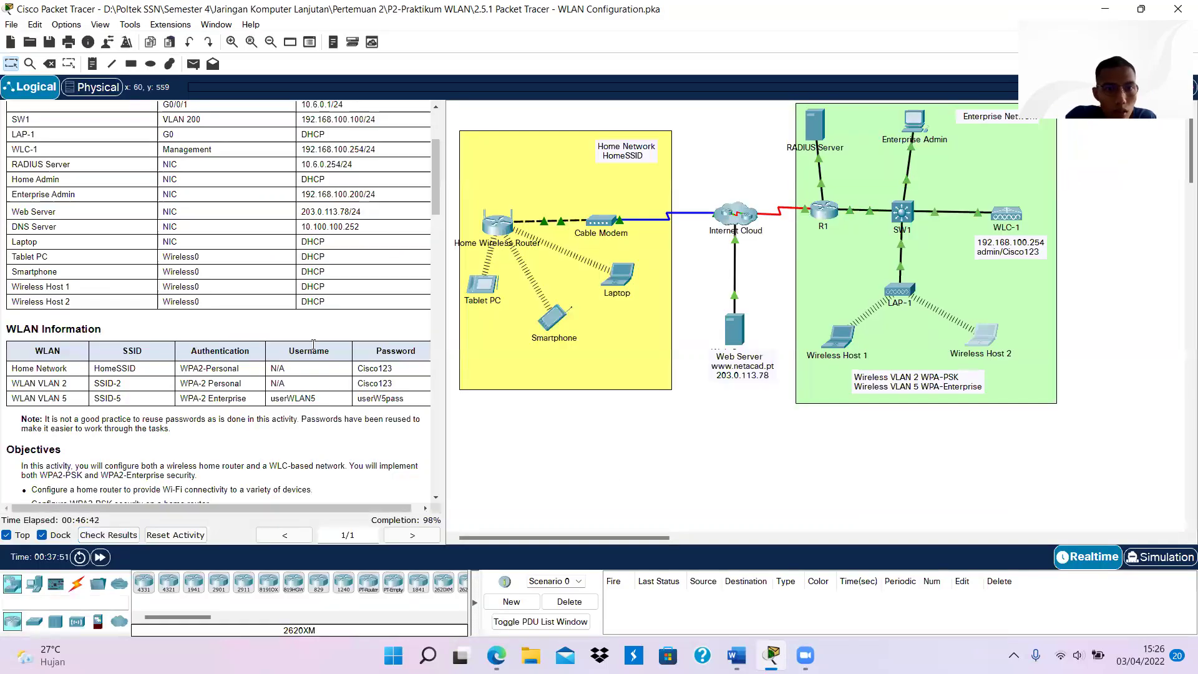
Change the Home Wireless Router's subnet mask to 255.255.255.224, save settings, and close its window.
click(498, 226)
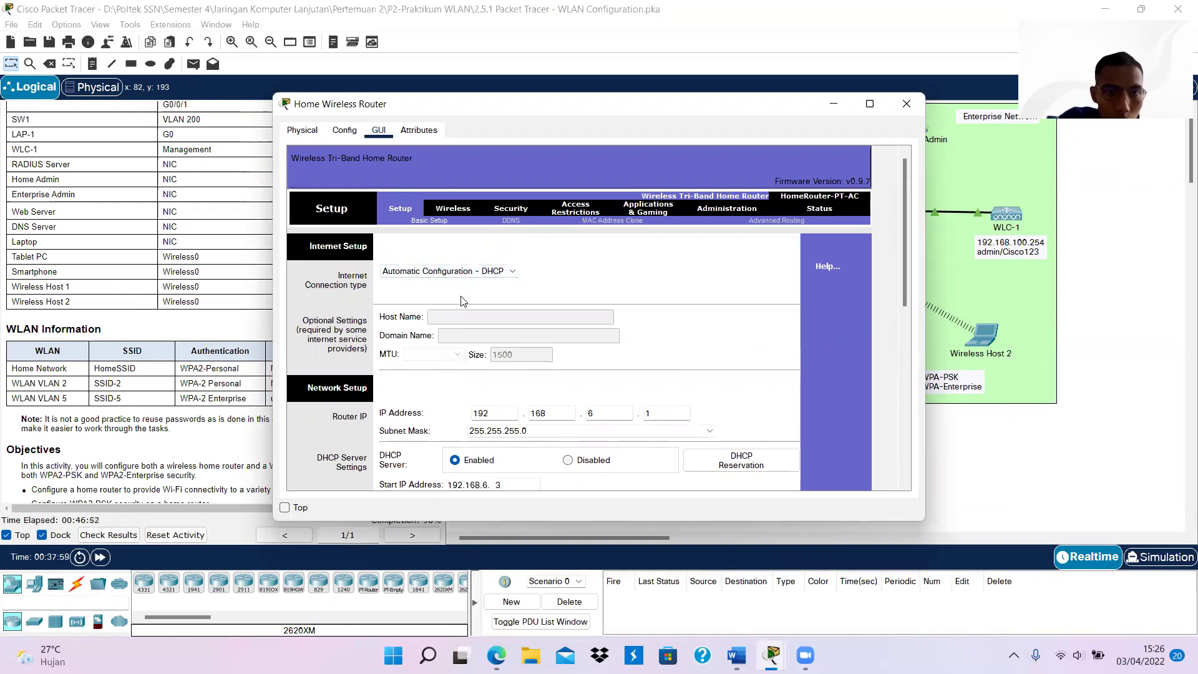
scroll(462, 301, down, 4)
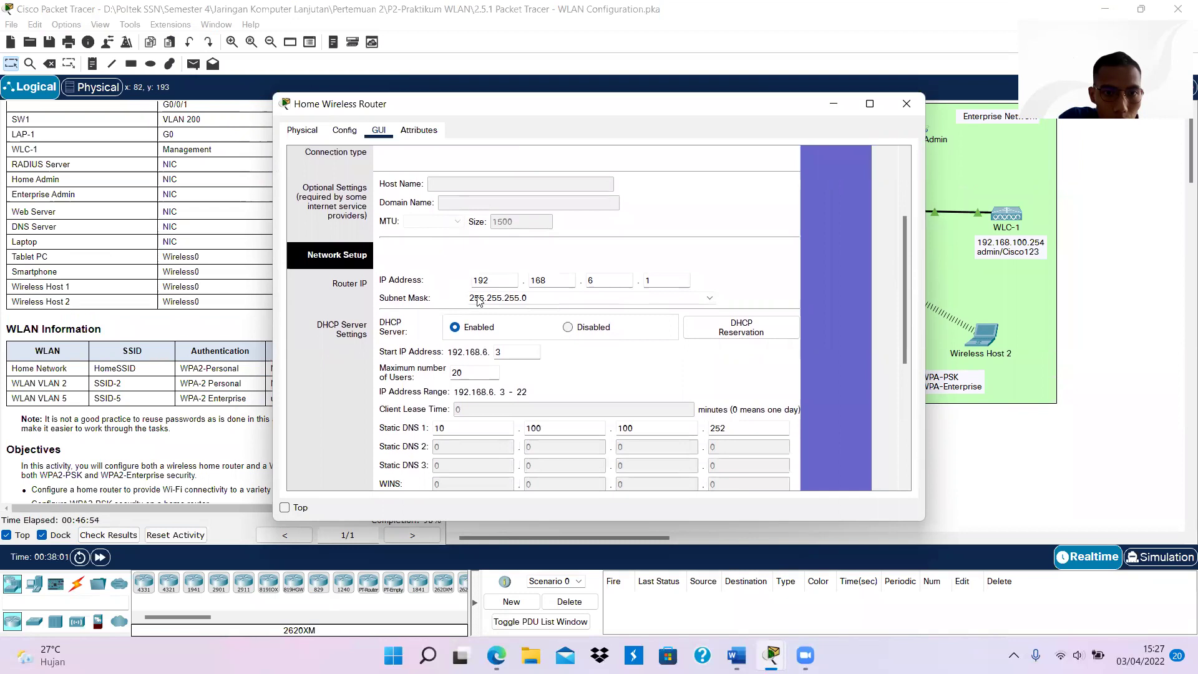
click(534, 301)
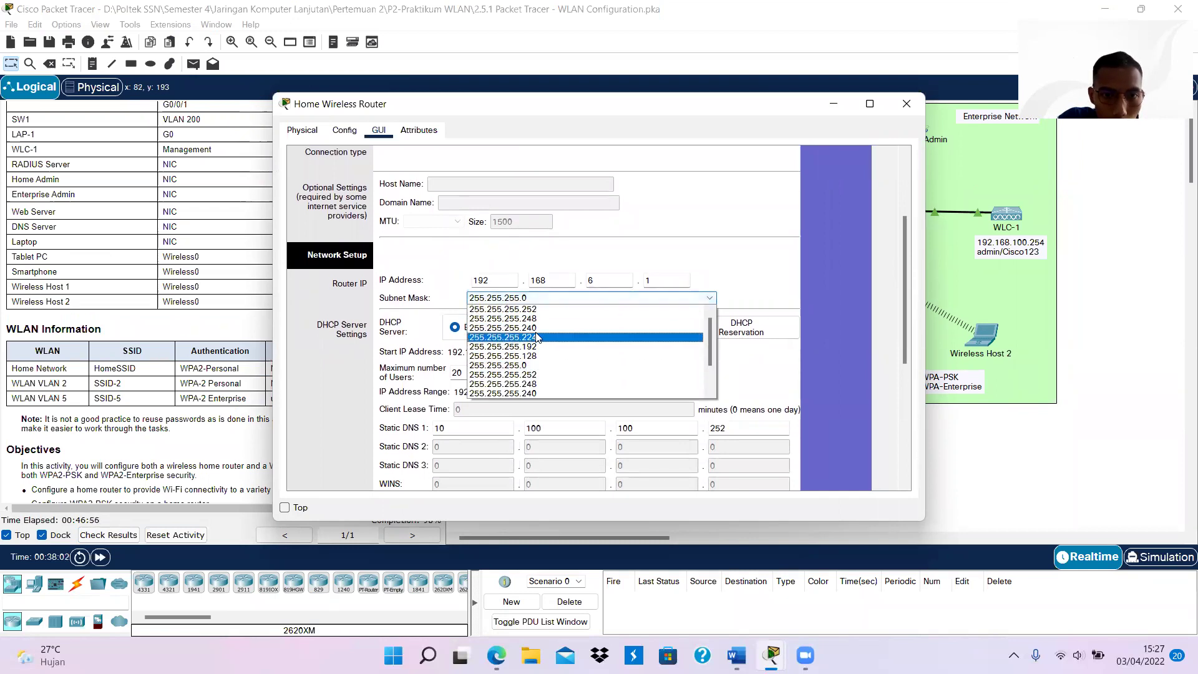
click(537, 338)
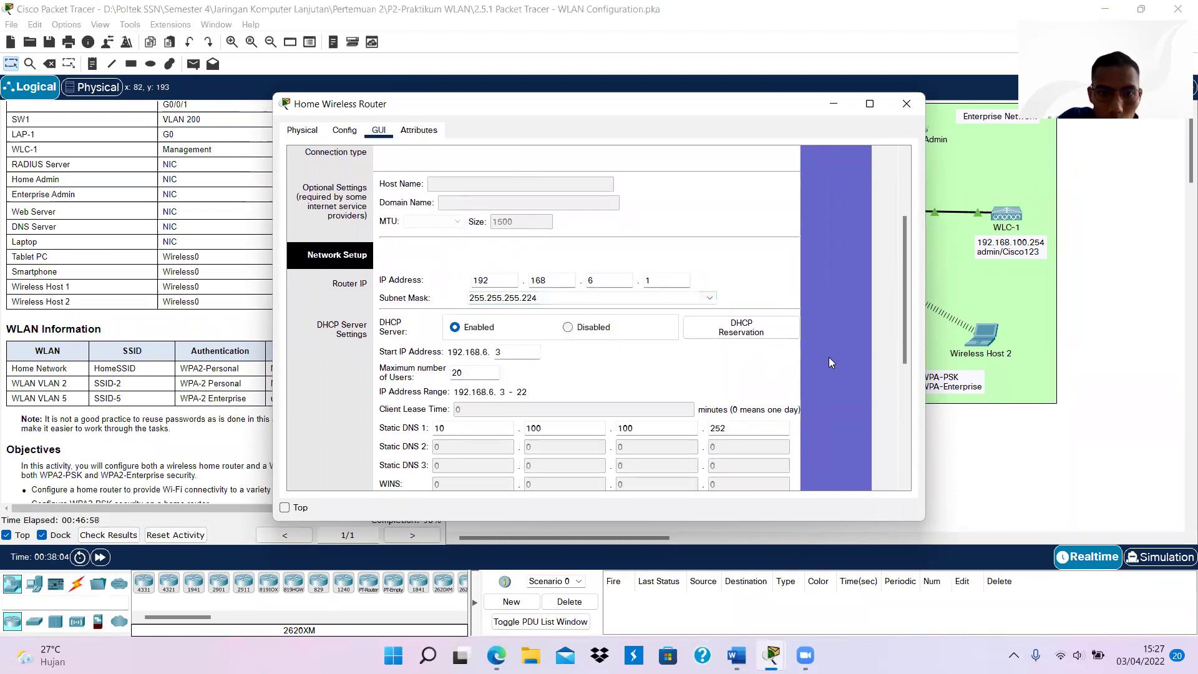
scroll(829, 357, down, 8)
click(634, 471)
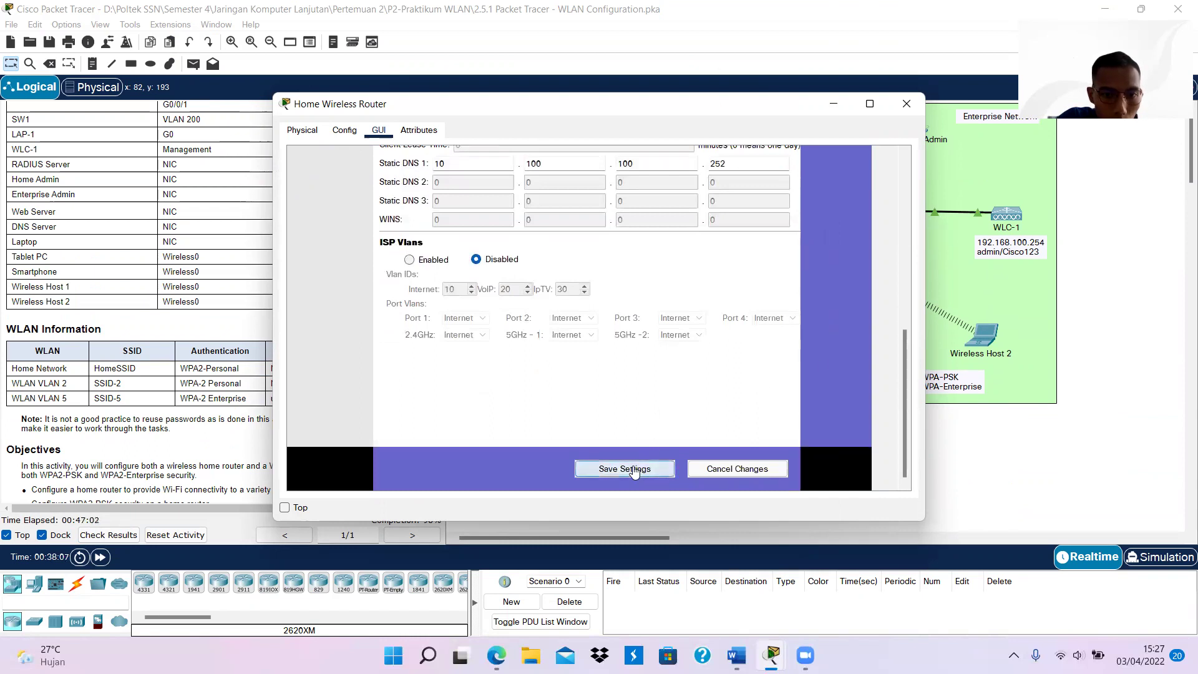
scroll(633, 340, up, 3)
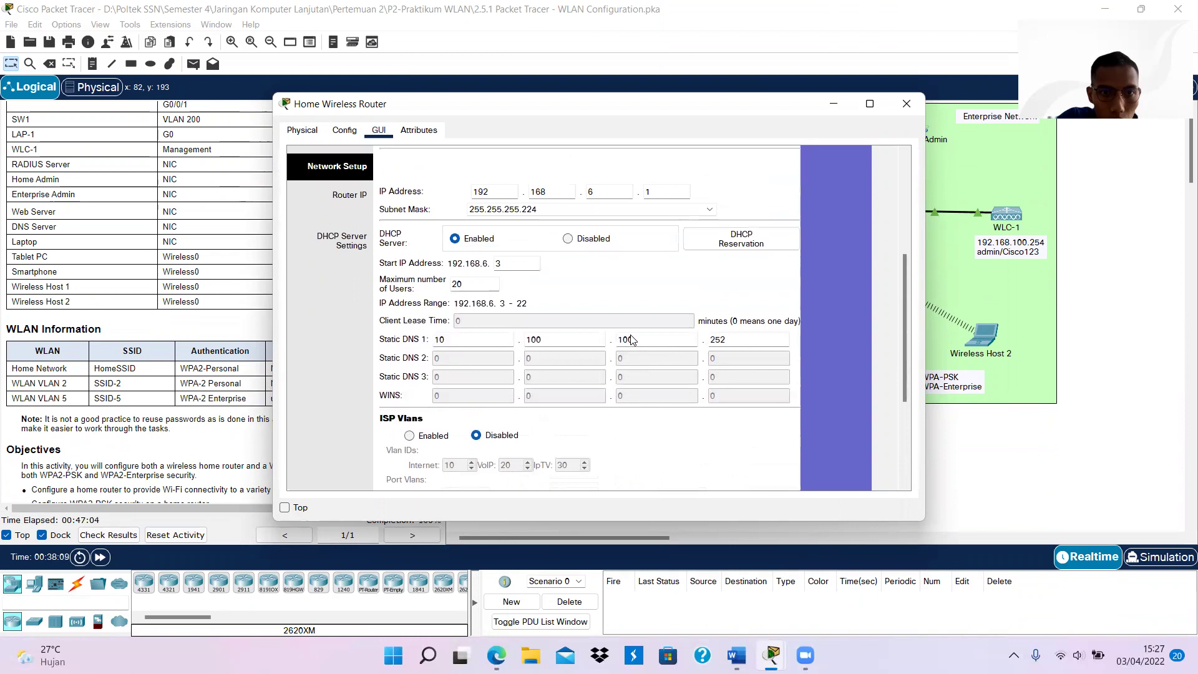
scroll(632, 340, down, 3)
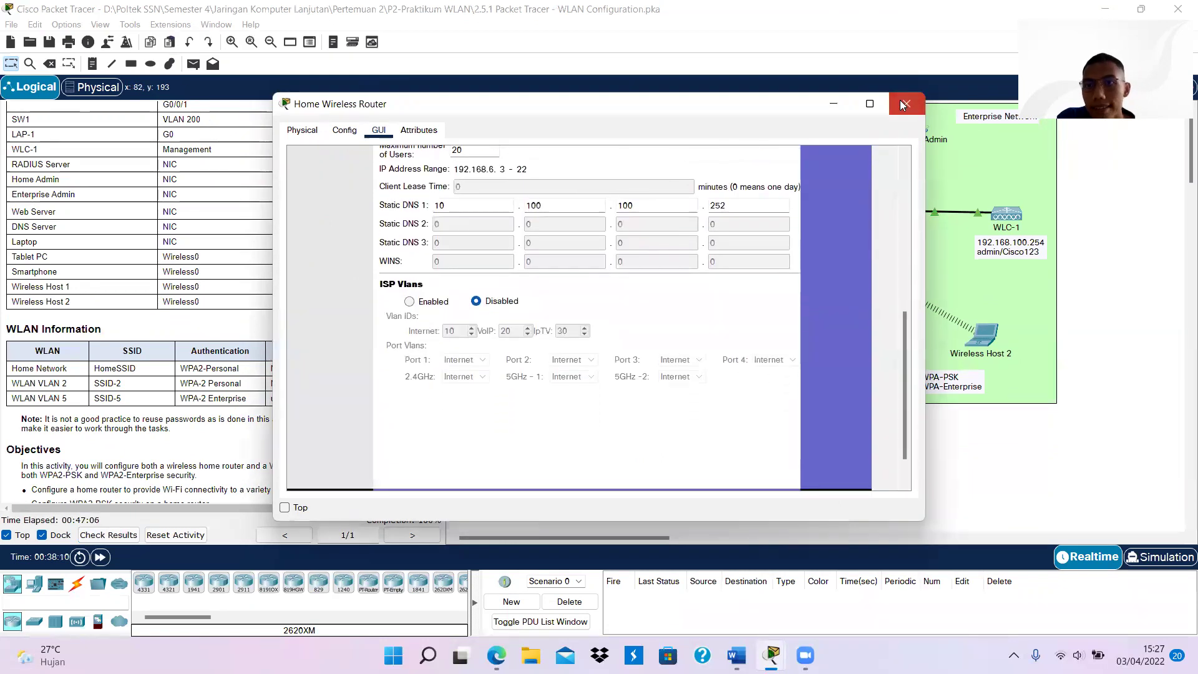
click(903, 103)
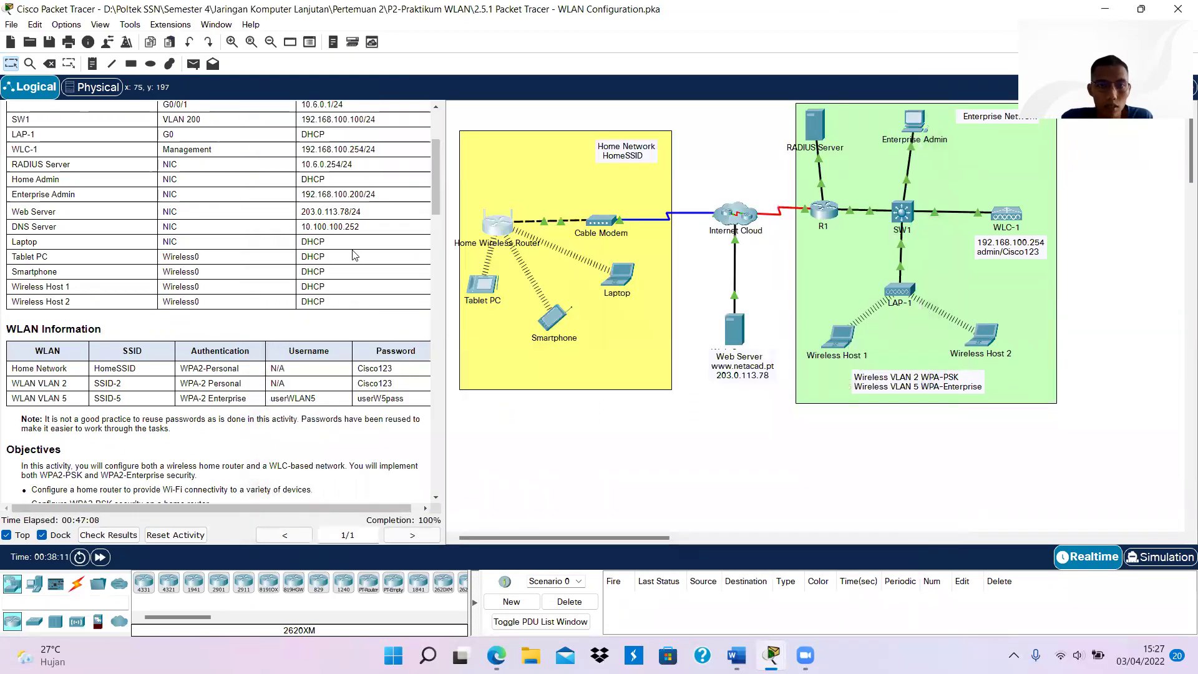
Review the activity instructions, then show the WLAN Configuration PDF's closing 'Terima Kasih' page in Edge.
scroll(354, 254, up, 3)
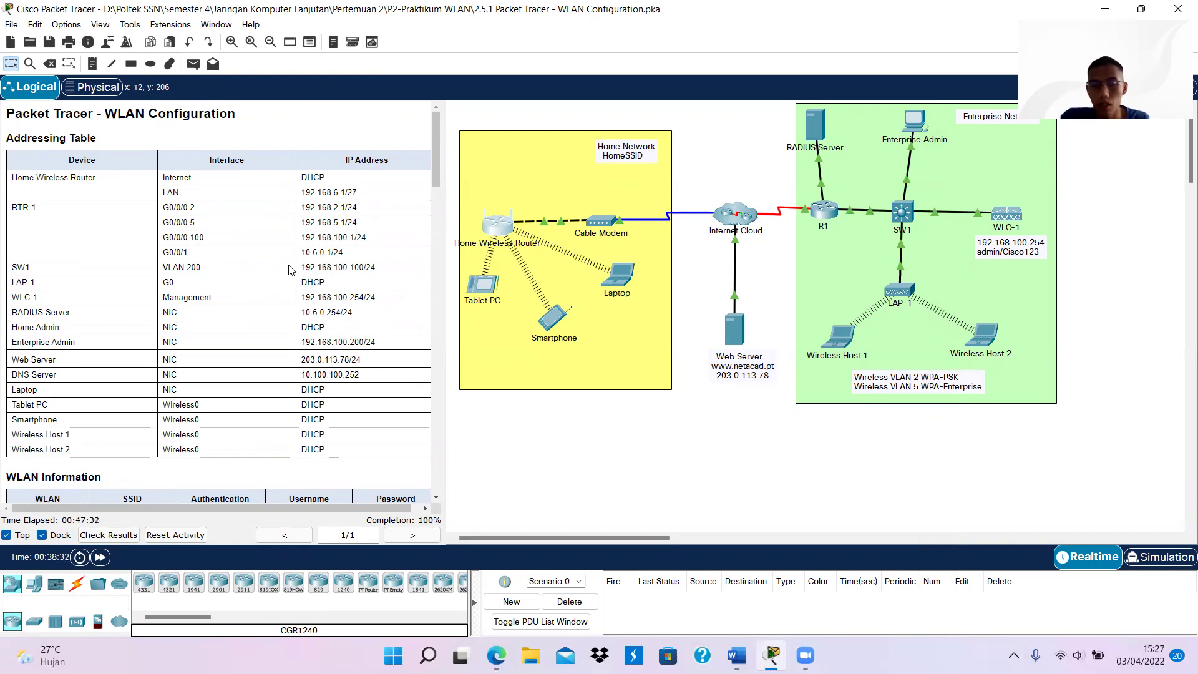
scroll(289, 270, down, 15)
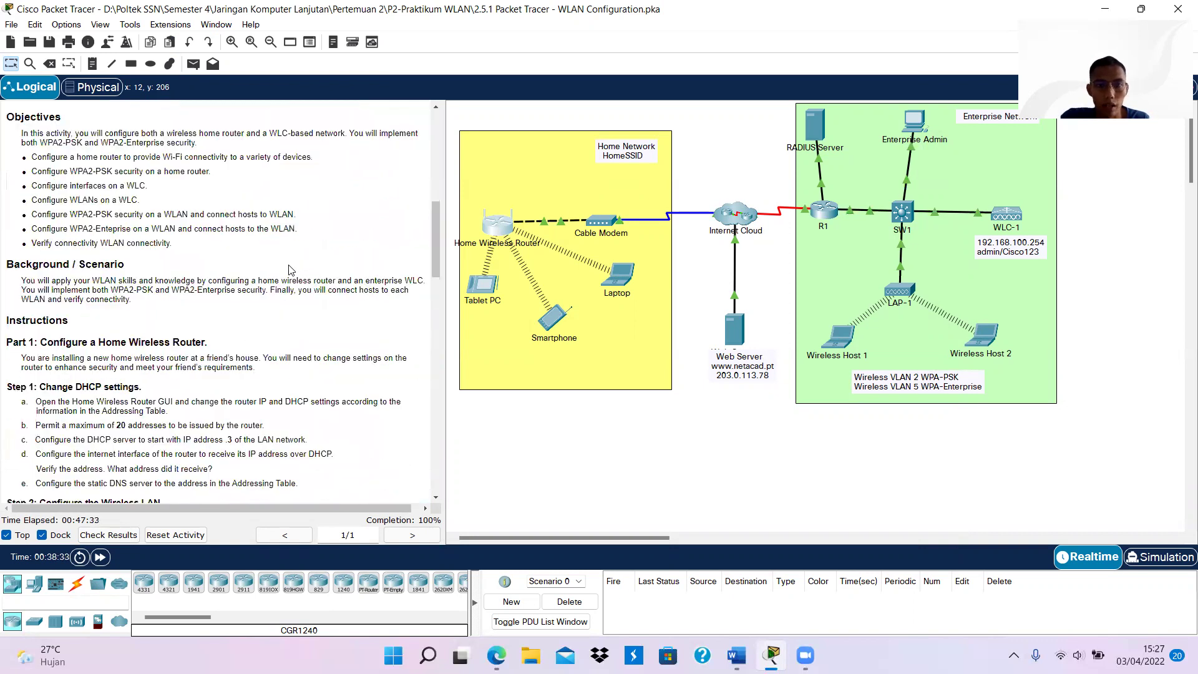
scroll(289, 270, down, 12)
scroll(248, 210, up, 10)
scroll(248, 210, up, 10)
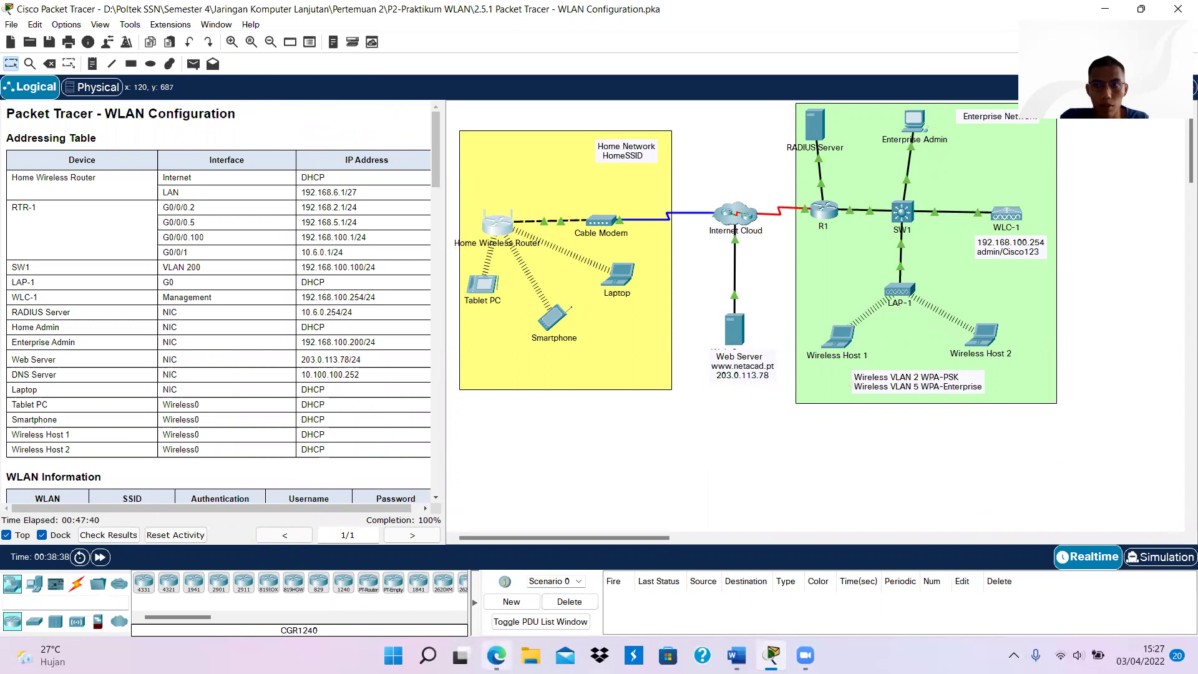
click(496, 656)
scroll(490, 332, down, 5)
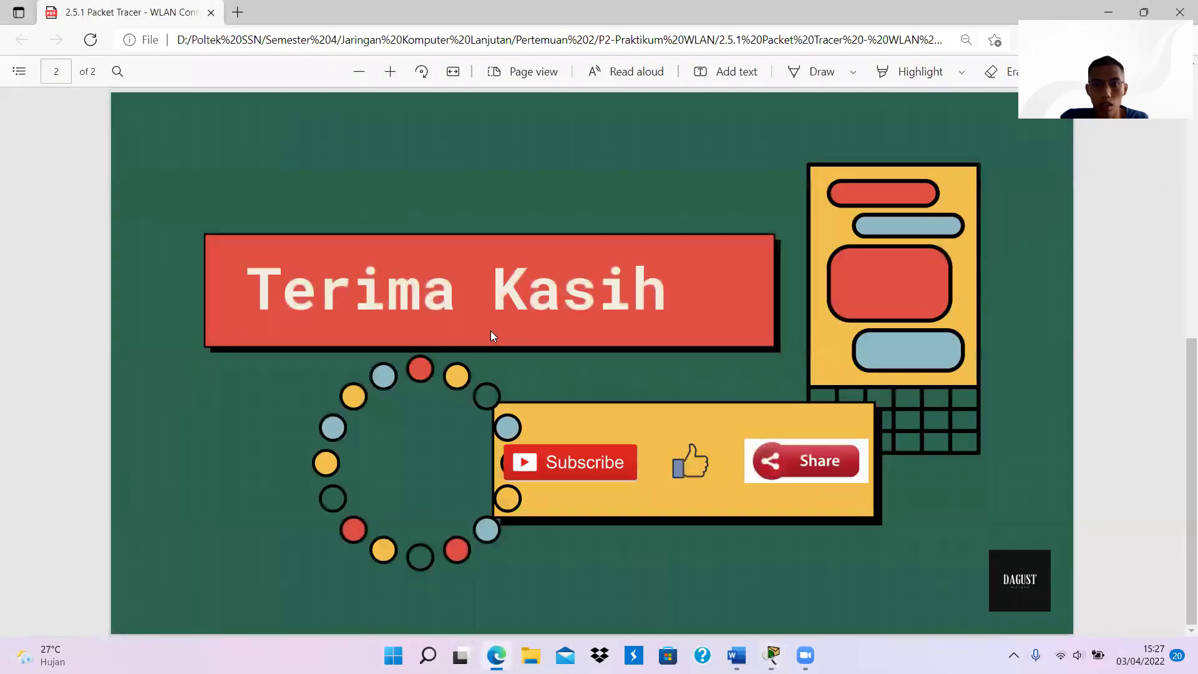